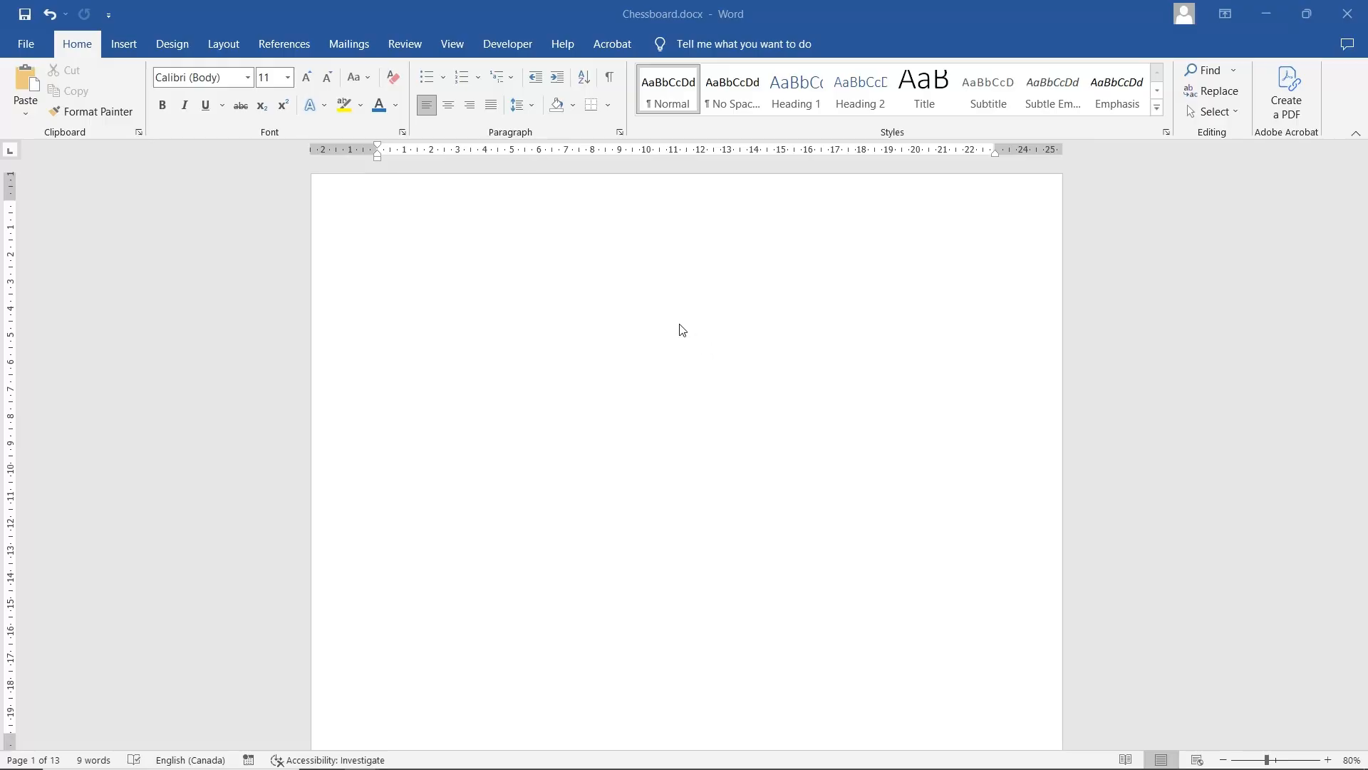
Draw a rectangle about 2.54 cm high and 2.75 cm wide near the middle of the page.
click(134, 49)
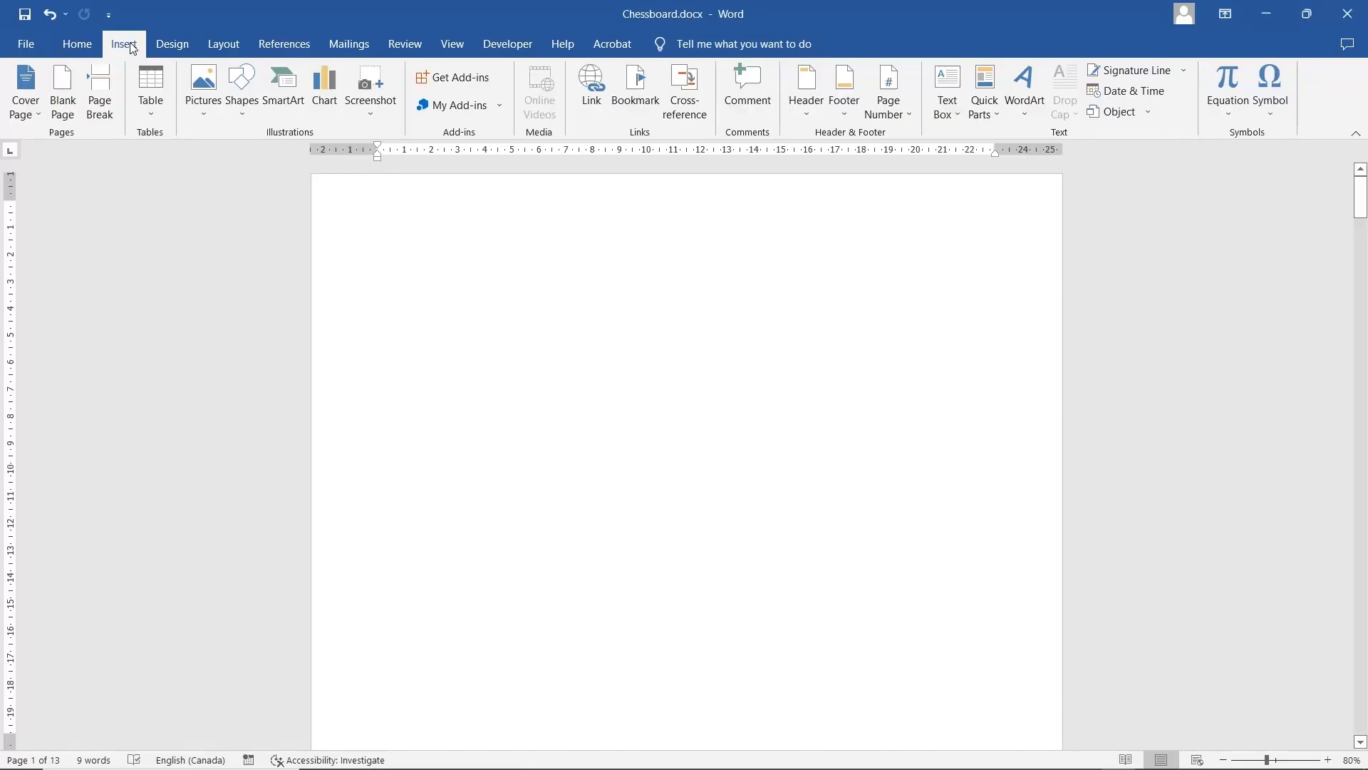
click(240, 100)
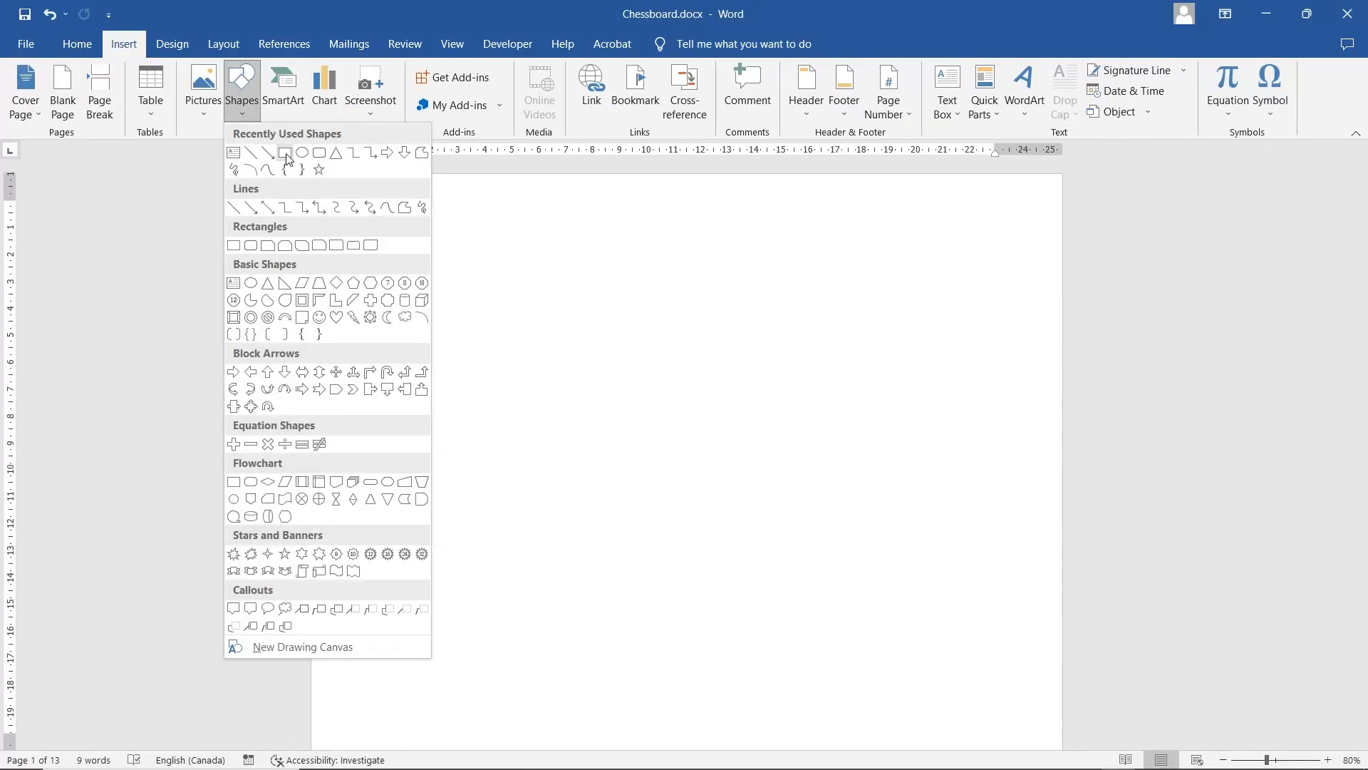
click(285, 153)
mouse_move(761, 408)
mouse_down()
mouse_move(791, 455)
mouse_move(836, 477)
mouse_up()
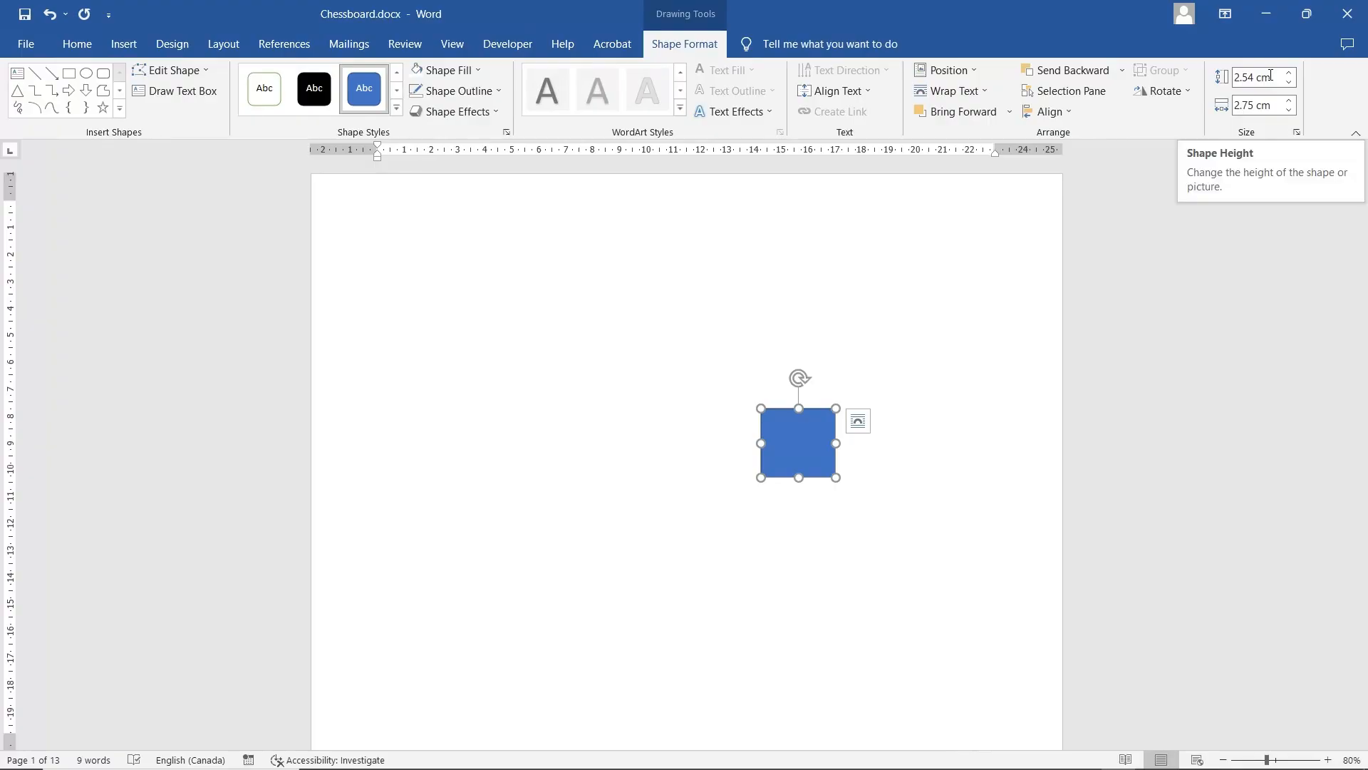
Set the rectangle's height to 2.33 cm and its width to 2.53 cm.
click(1283, 77)
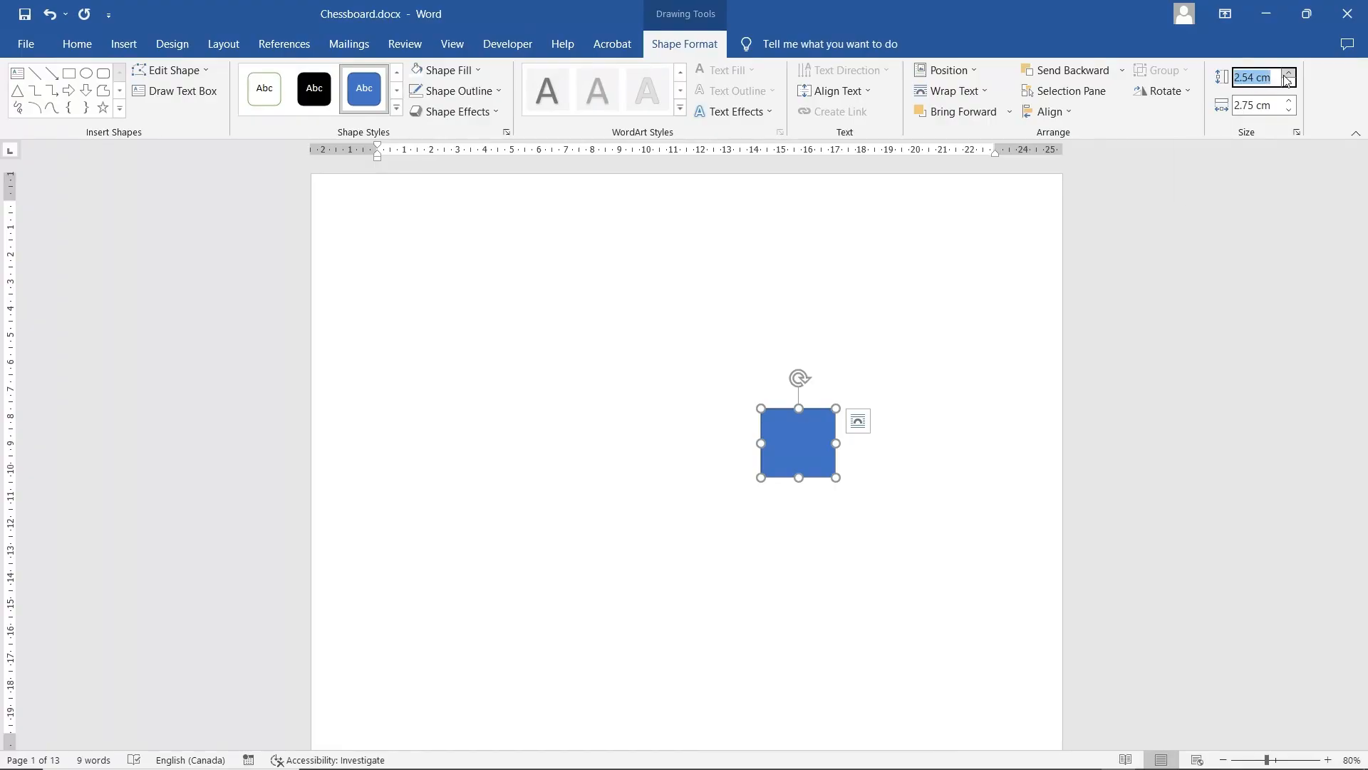
text(2.33)
key(Return)
click(1272, 105)
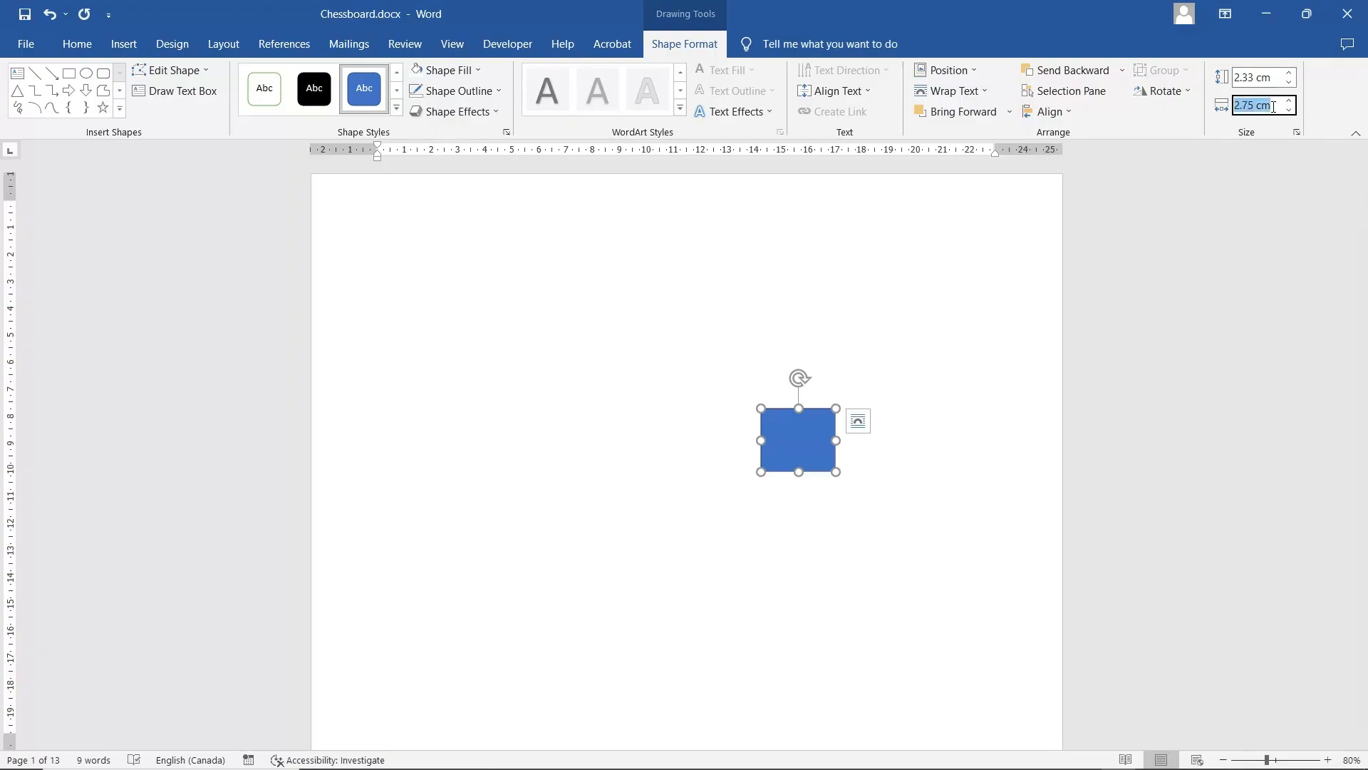
text(2.53)
key(Return)
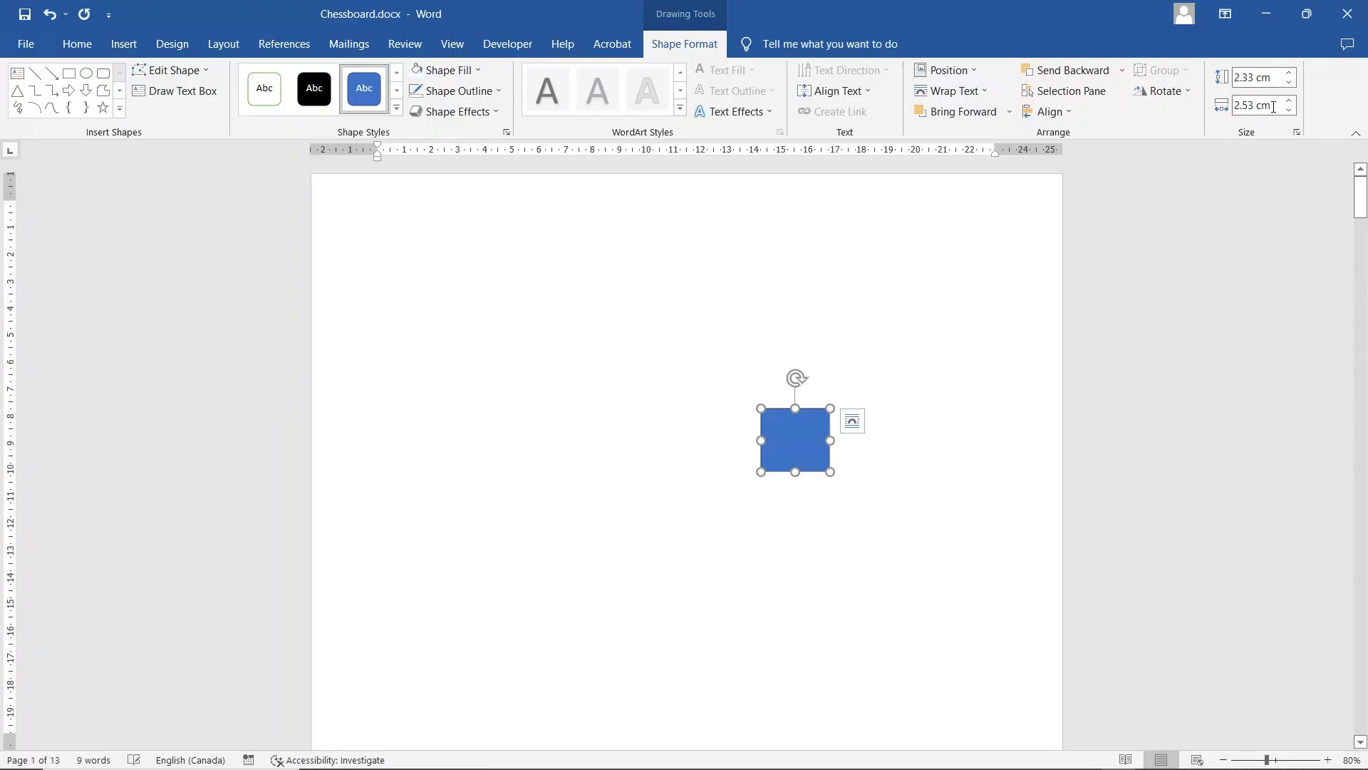
Check the rectangle's text wrapping options and move it a little down and to the right on the page.
click(852, 421)
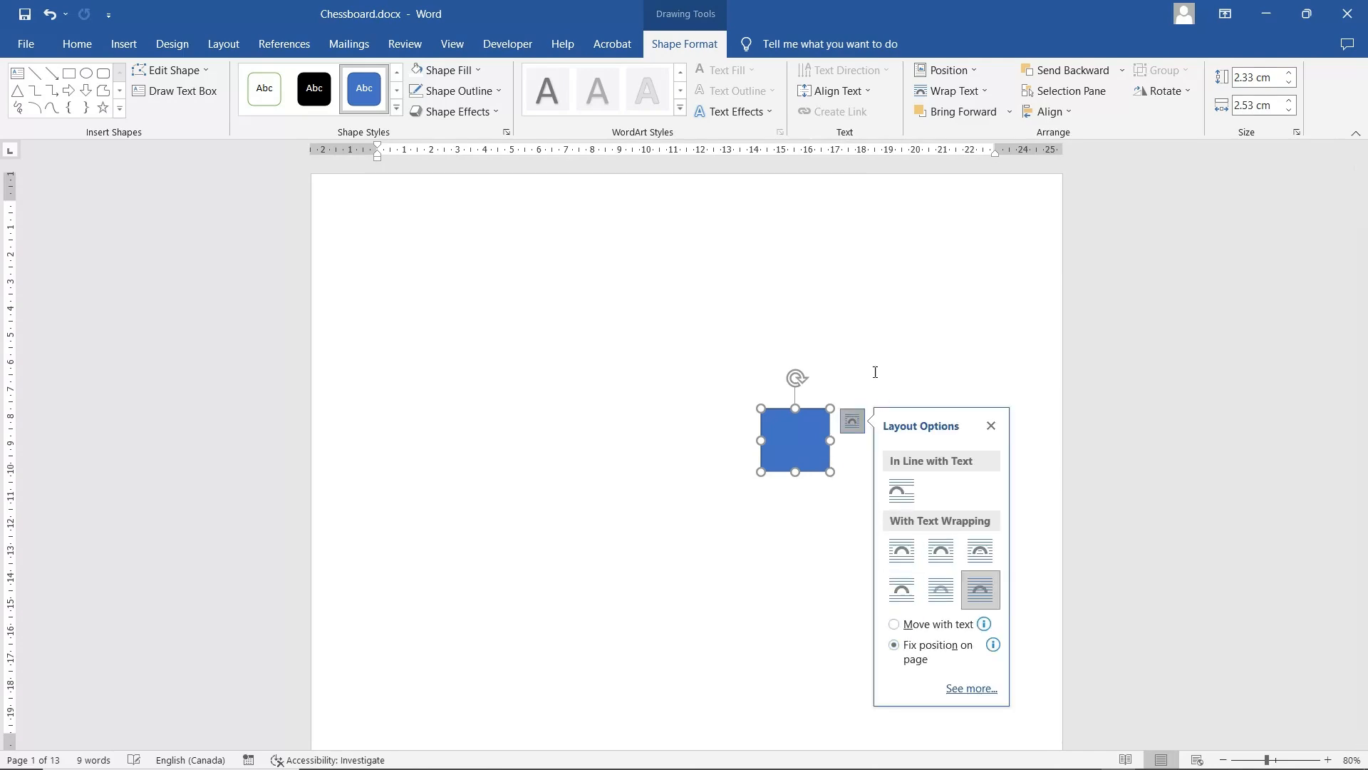
click(878, 346)
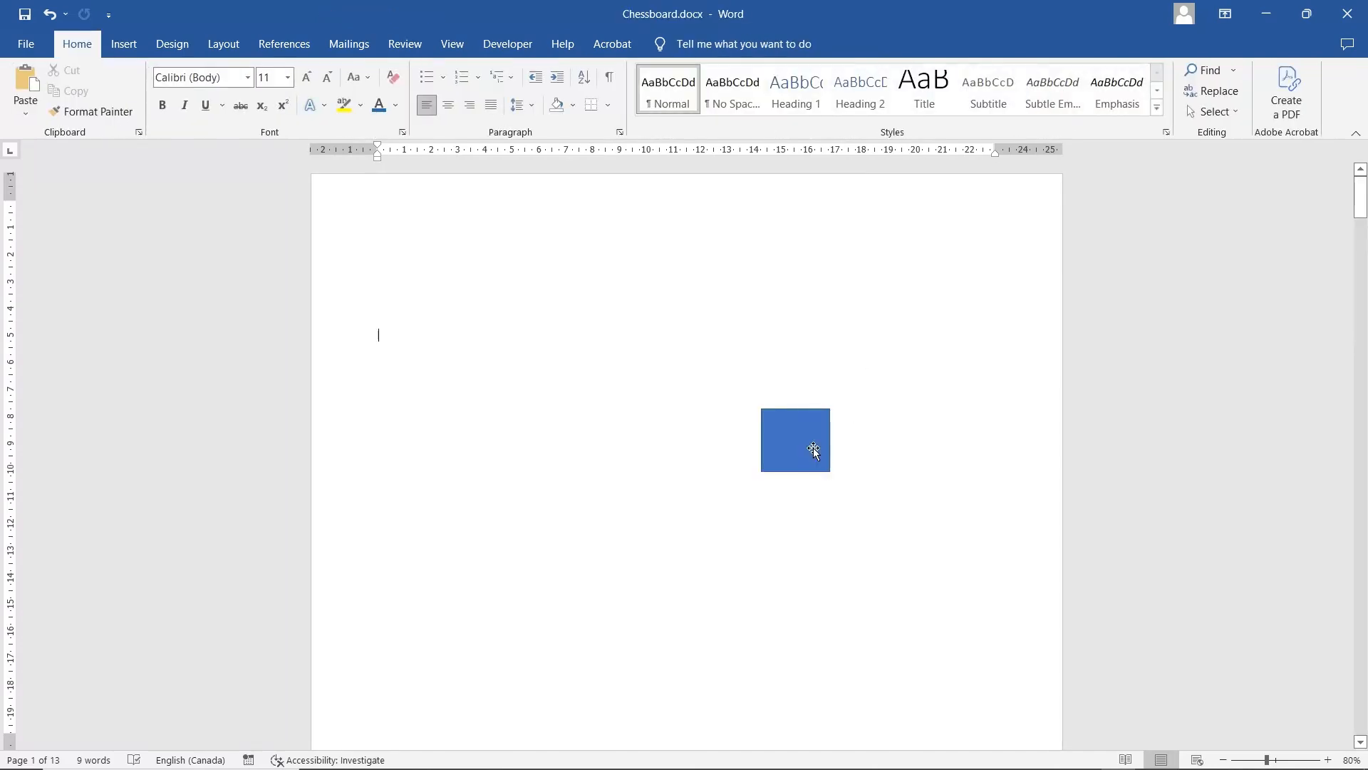
drag(806, 443, 864, 550)
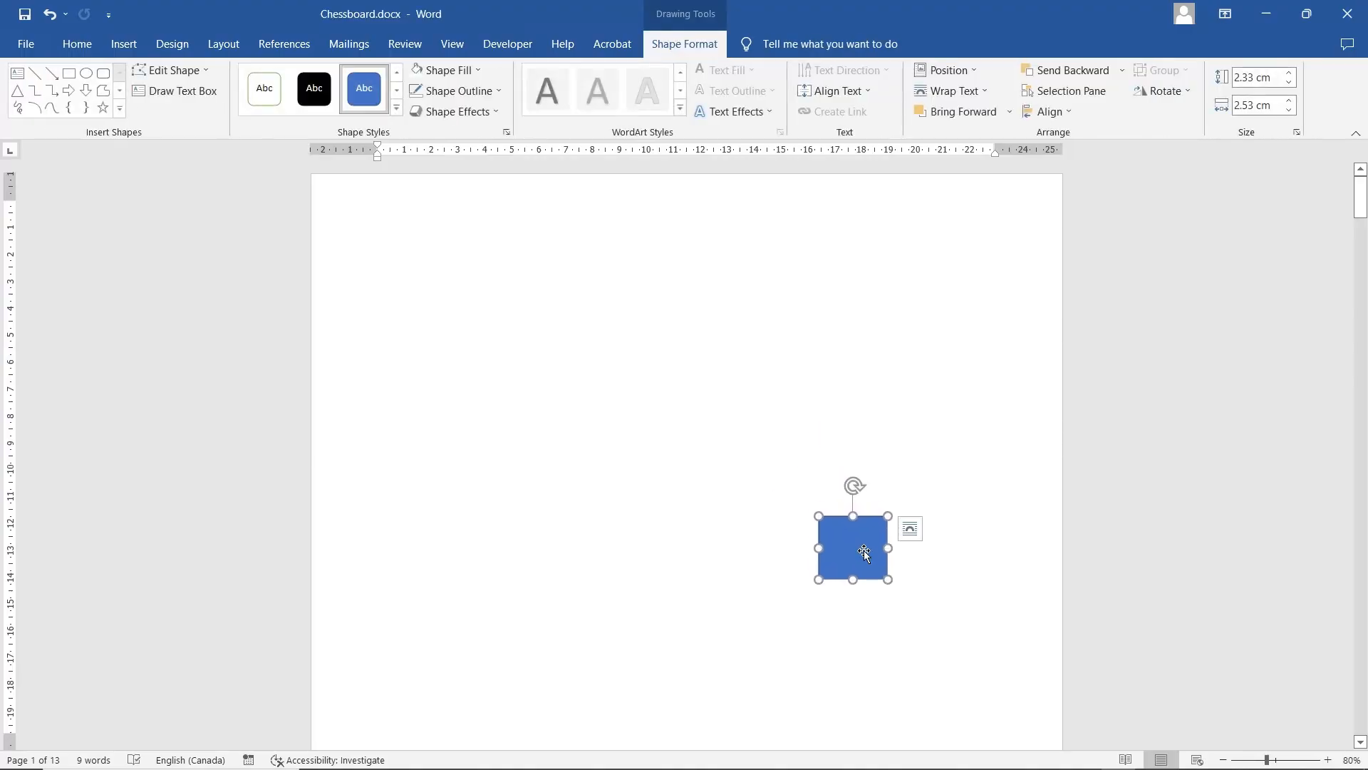
Copy the blue square, paste it with source formatting, and place the copy flush against the original's left side.
right_click(864, 550)
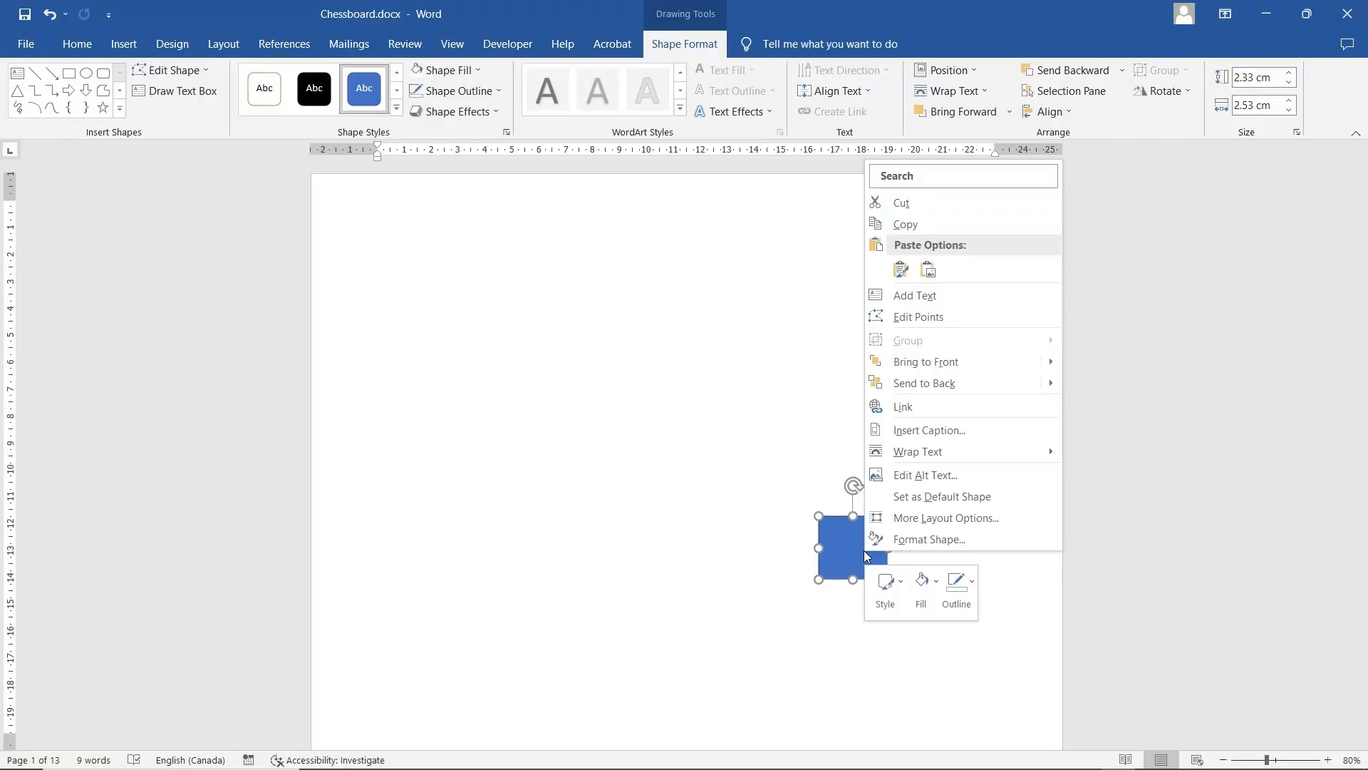
click(905, 224)
right_click(715, 424)
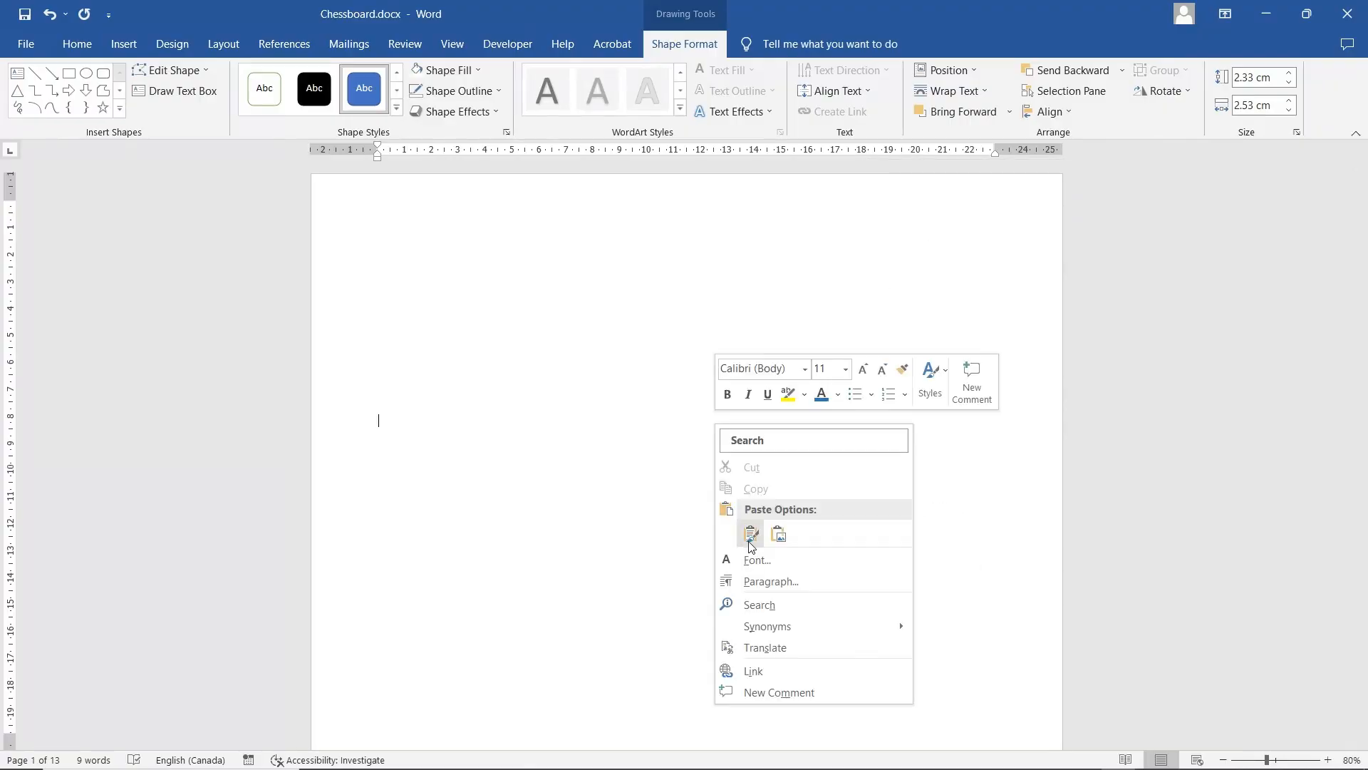
click(748, 535)
drag(400, 442, 775, 545)
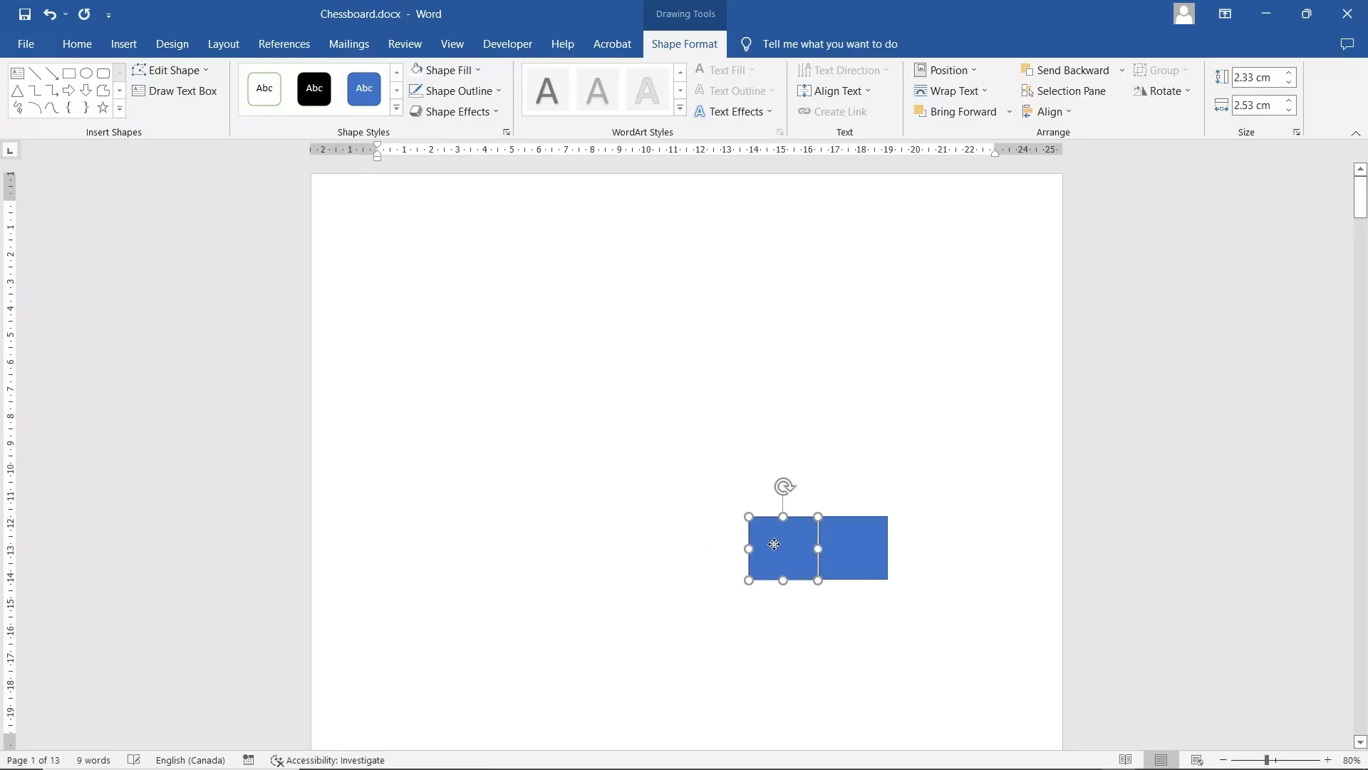
Fill the right-hand square with white.
click(863, 561)
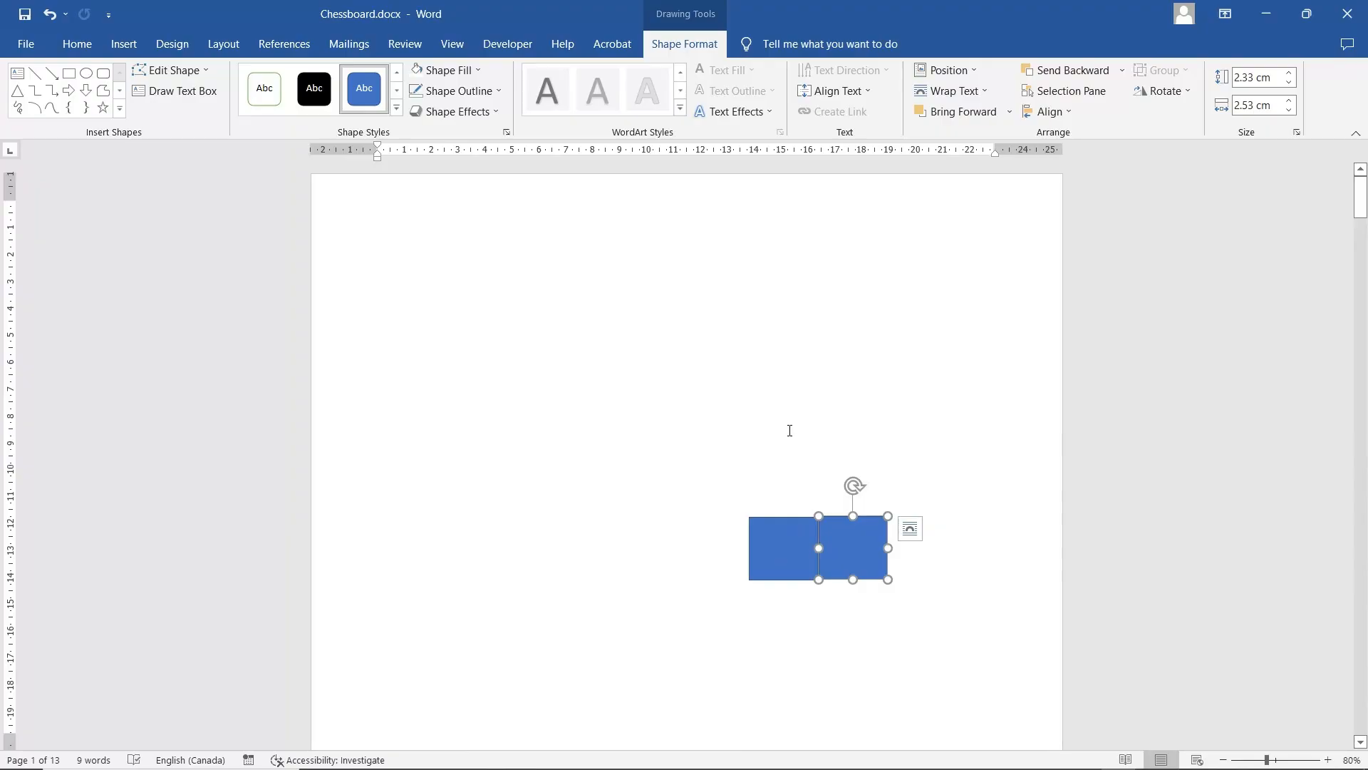
click(456, 71)
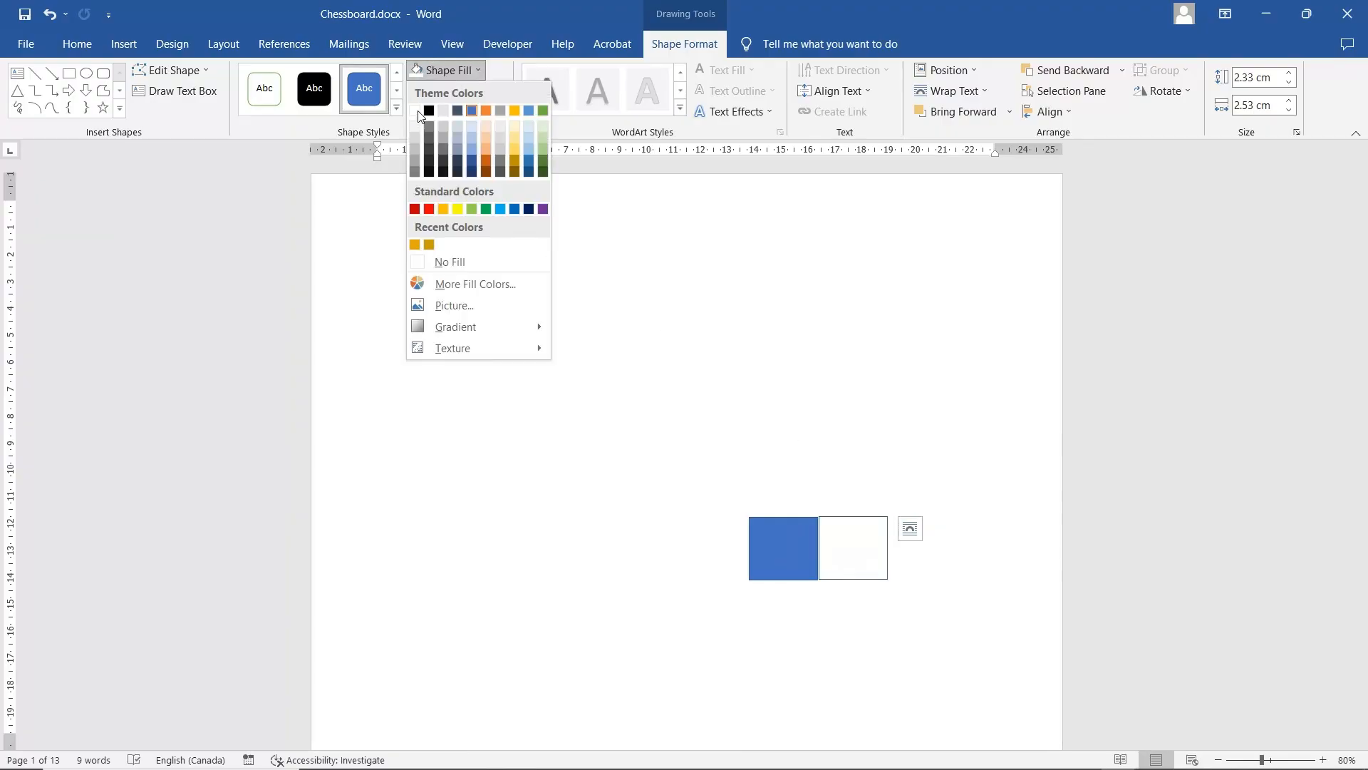
click(417, 113)
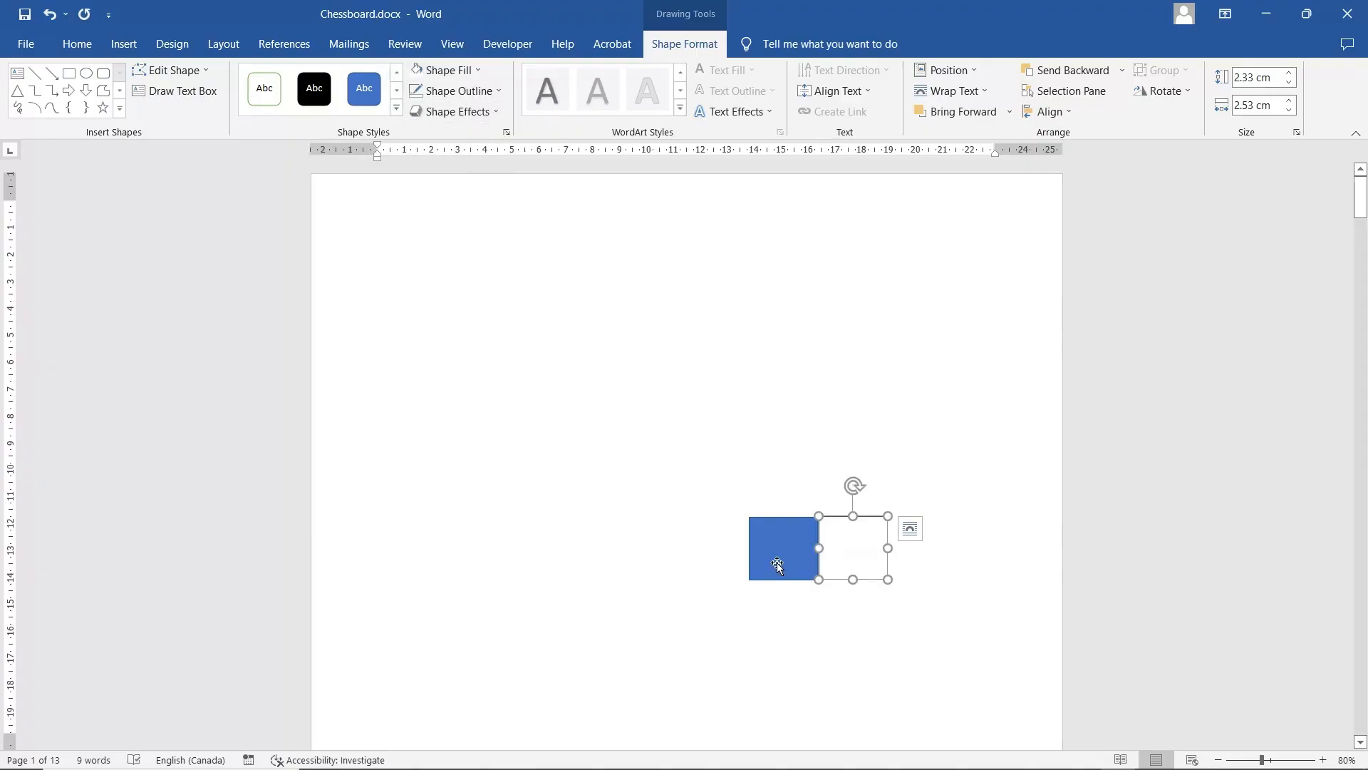
Copy the blue and white squares together and paste three more pairs with source formatting.
click(794, 549)
drag(793, 550, 794, 550)
shift+click(852, 558)
right_click(852, 560)
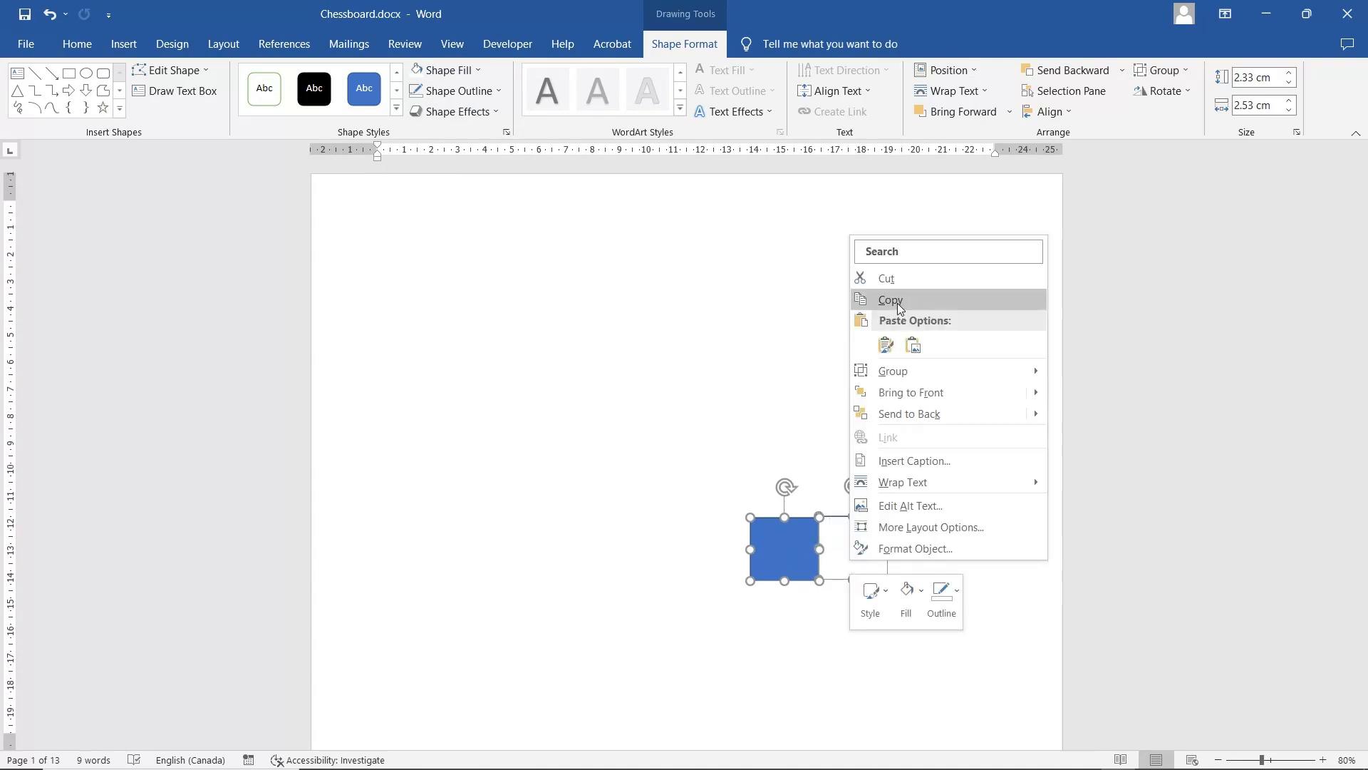
click(898, 300)
click(607, 533)
right_click(611, 529)
click(645, 360)
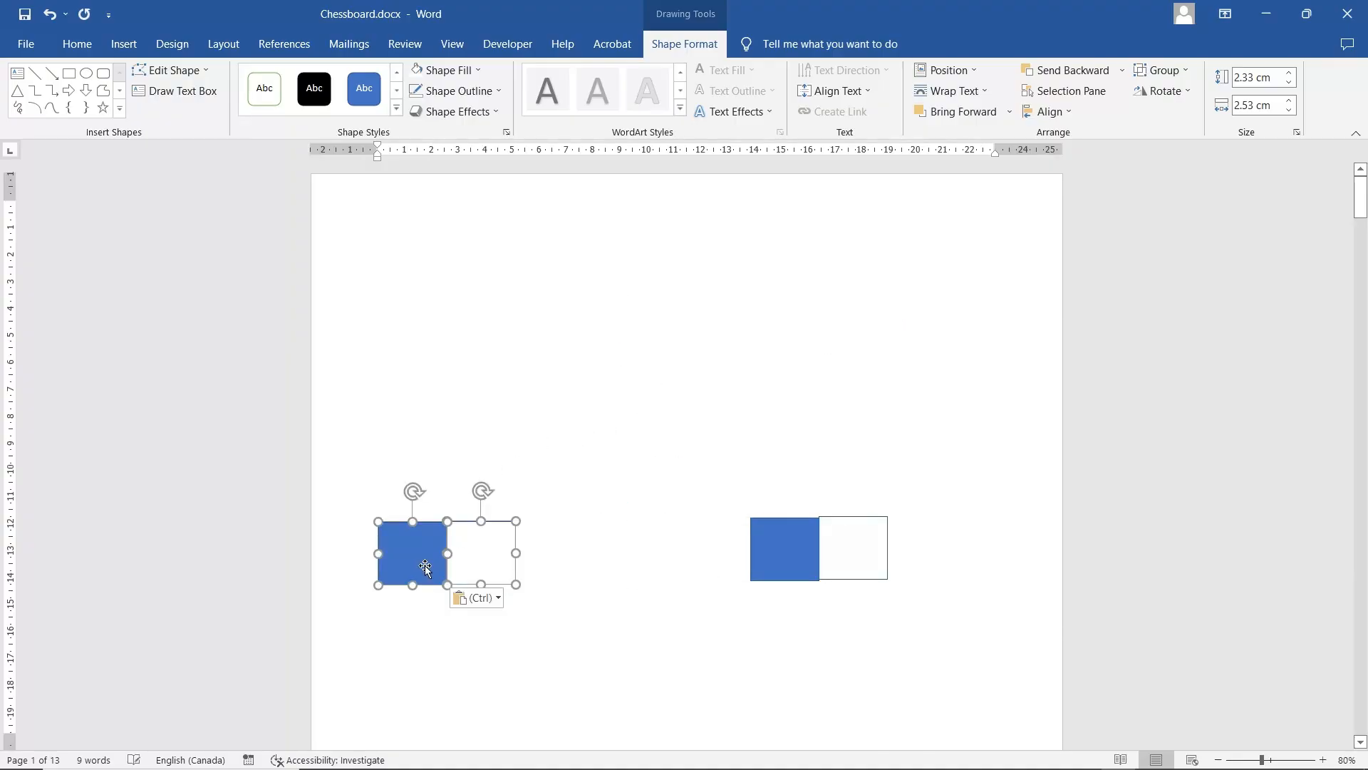
right_click(522, 344)
click(559, 453)
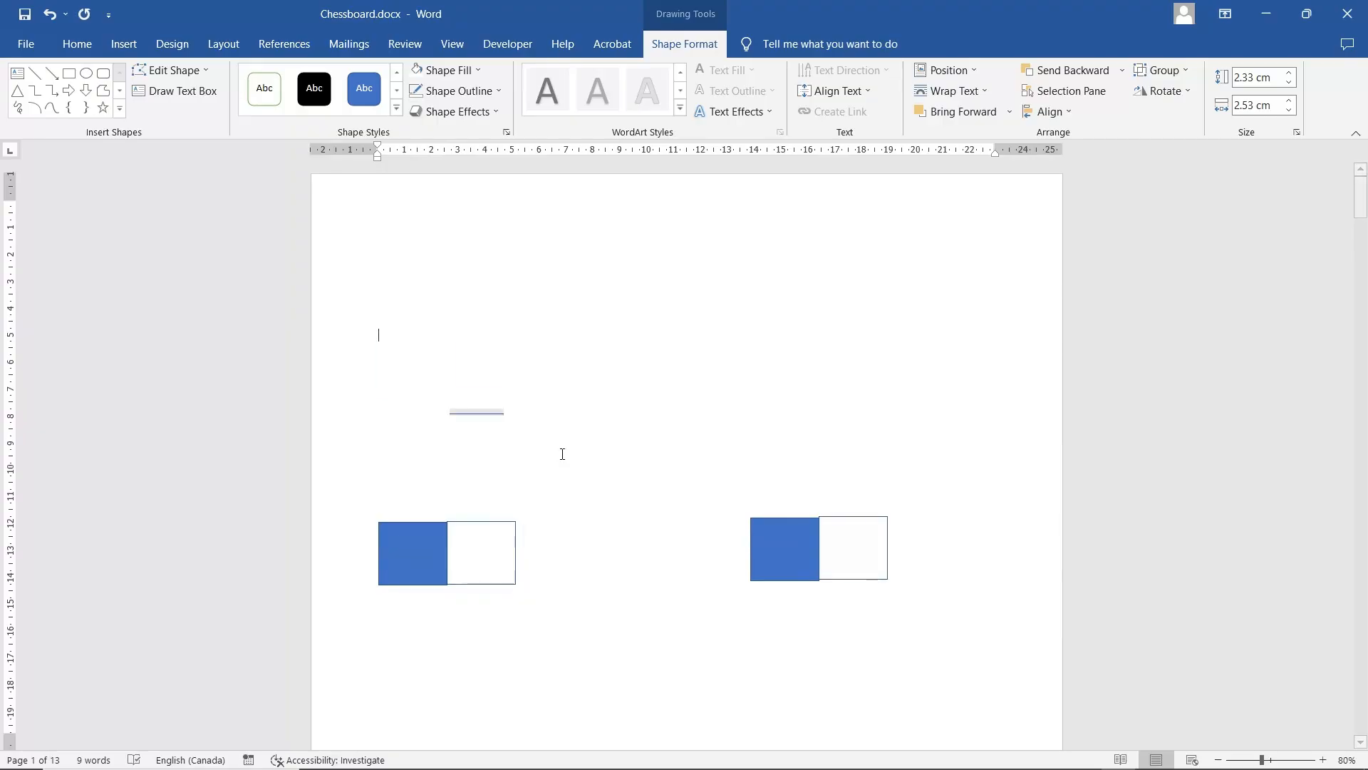
right_click(594, 386)
click(631, 497)
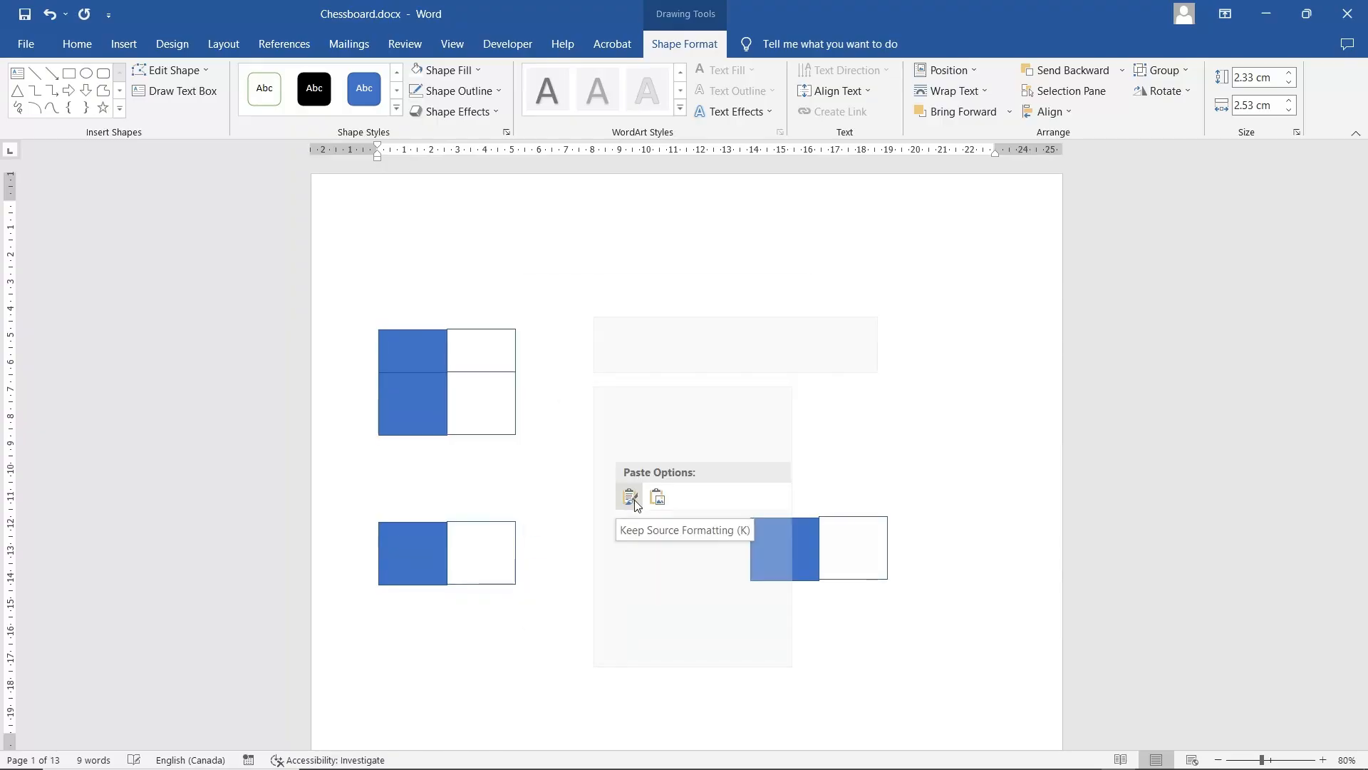
Arrange the pasted squares leftward from the original pair in an alternating row, leaving the last blue square aside.
drag(478, 404, 708, 548)
drag(470, 549, 571, 549)
drag(425, 545, 524, 542)
drag(483, 376, 450, 559)
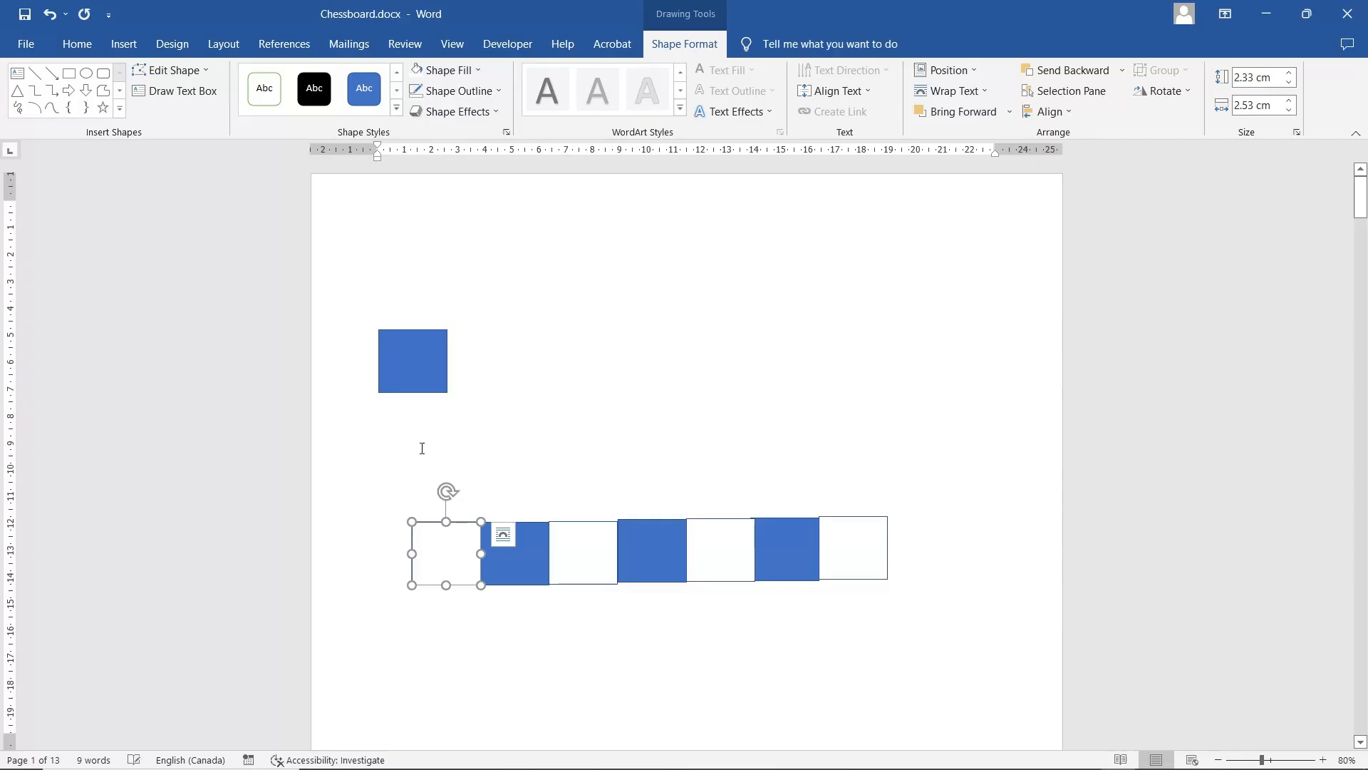
Select all seven squares in the row and shift them right to make room for the last blue square.
shift+click(525, 576)
shift+click(590, 559)
shift+click(647, 553)
shift+click(727, 555)
shift+click(784, 556)
shift+click(839, 559)
drag(841, 559, 906, 571)
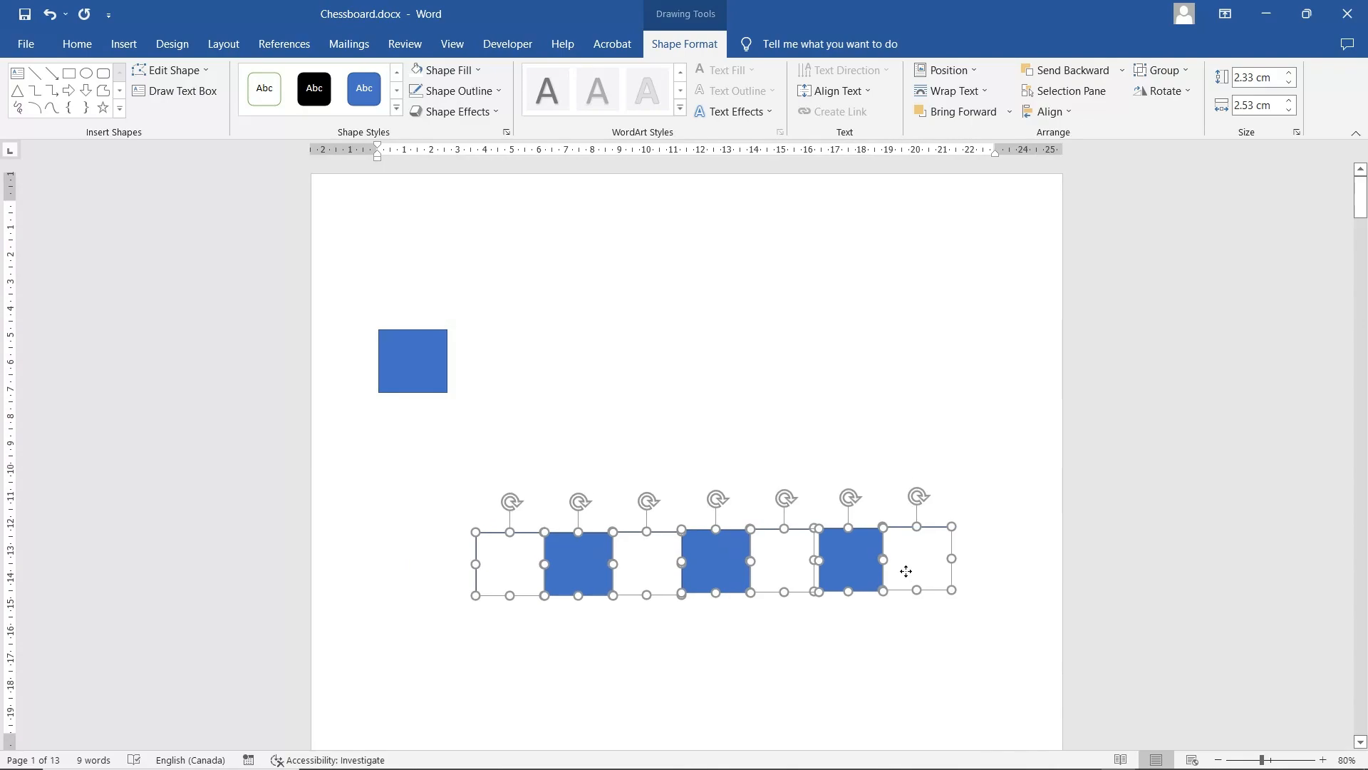
click(583, 307)
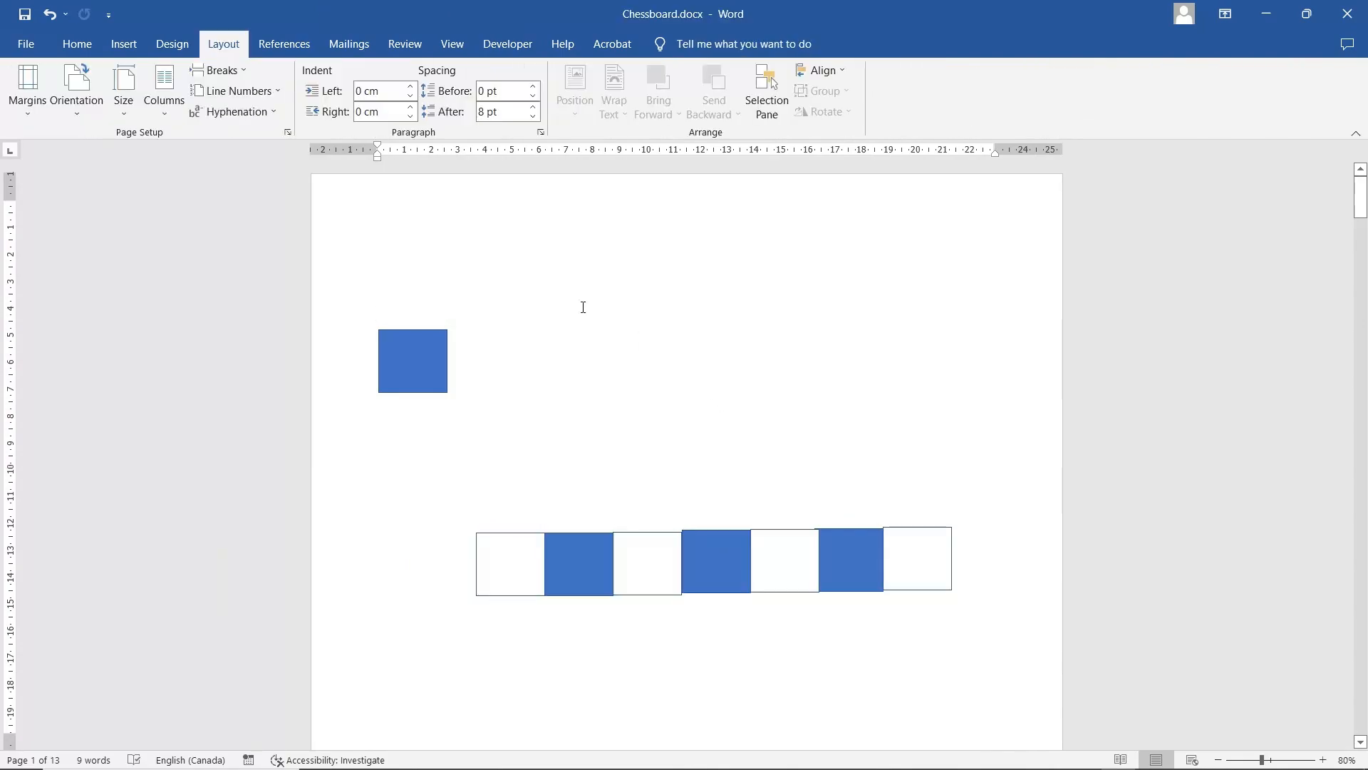
click(123, 93)
click(123, 93)
click(78, 83)
click(79, 83)
click(1323, 760)
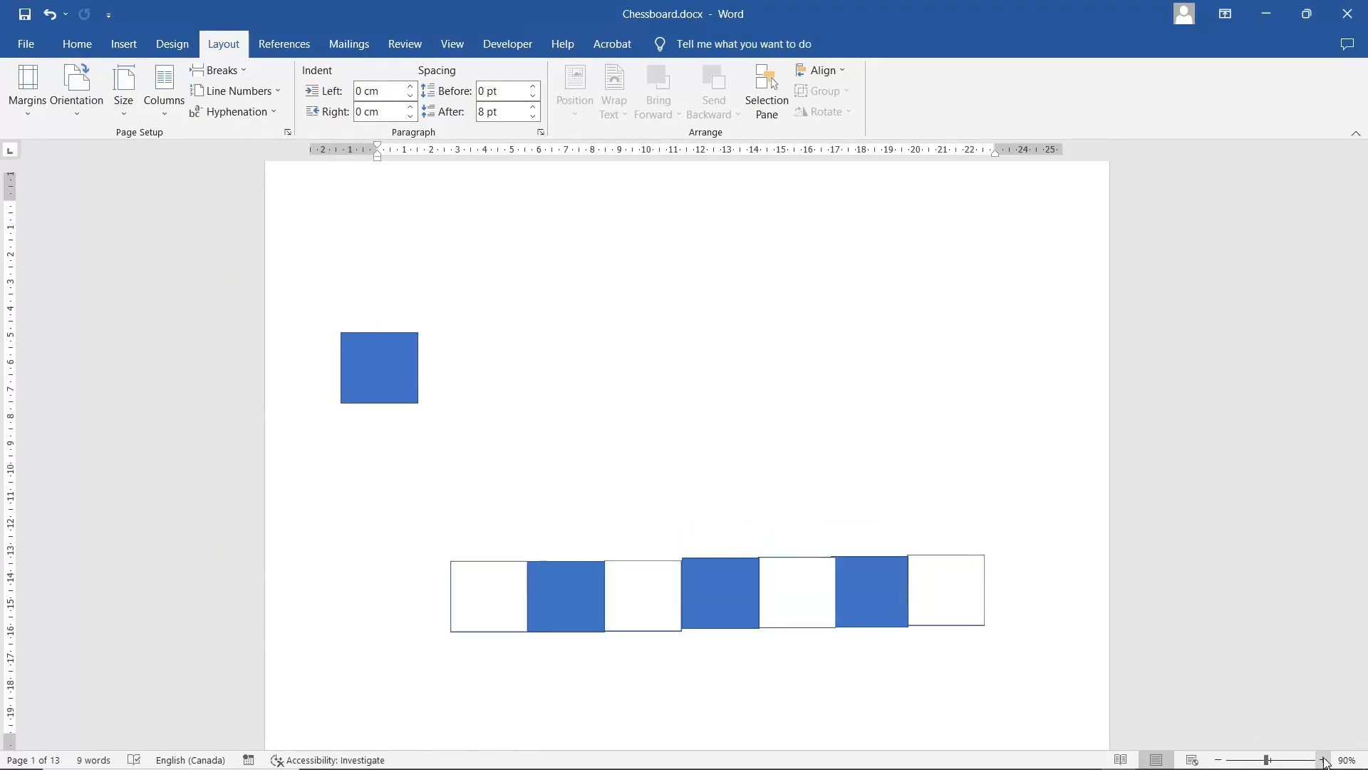
click(1219, 760)
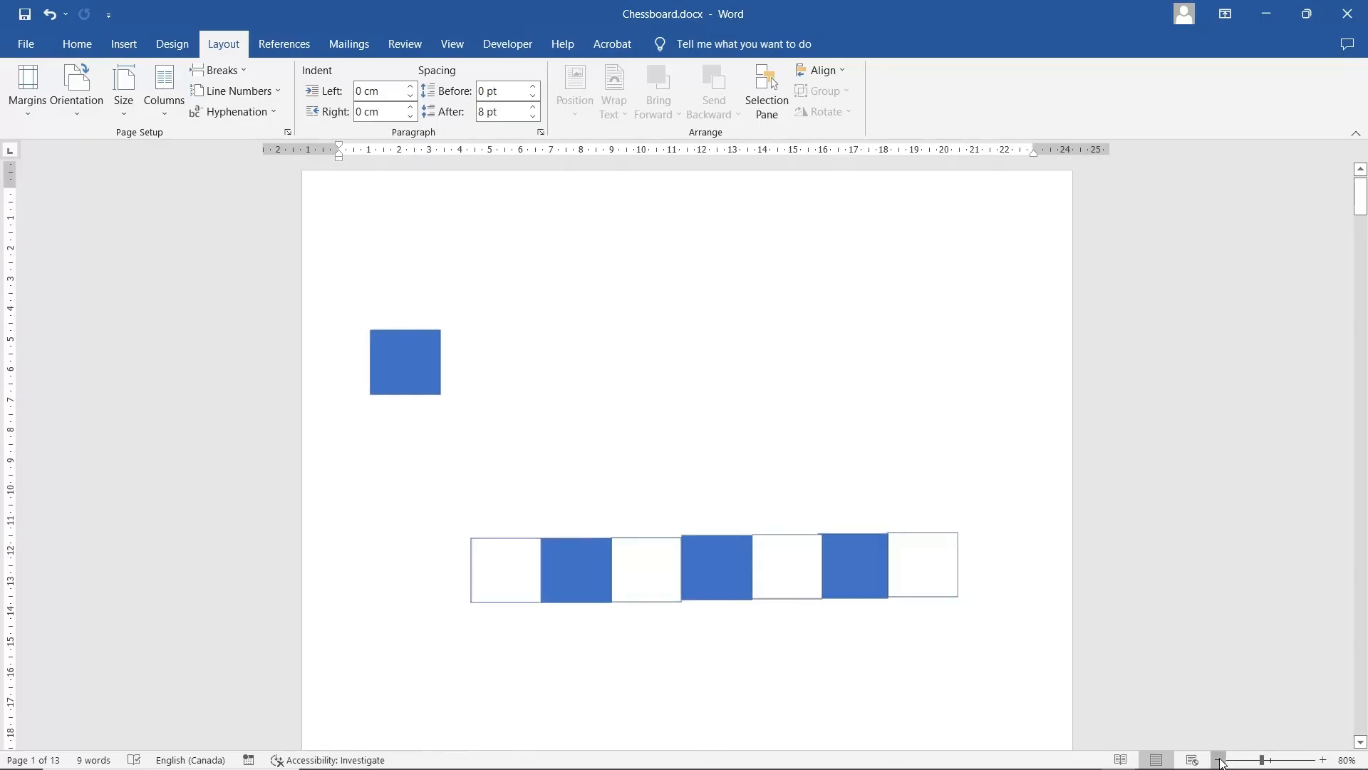
Place the remaining blue square at the row's left end and align all eight squares along their bottom edges.
drag(387, 360, 430, 579)
shift+click(507, 571)
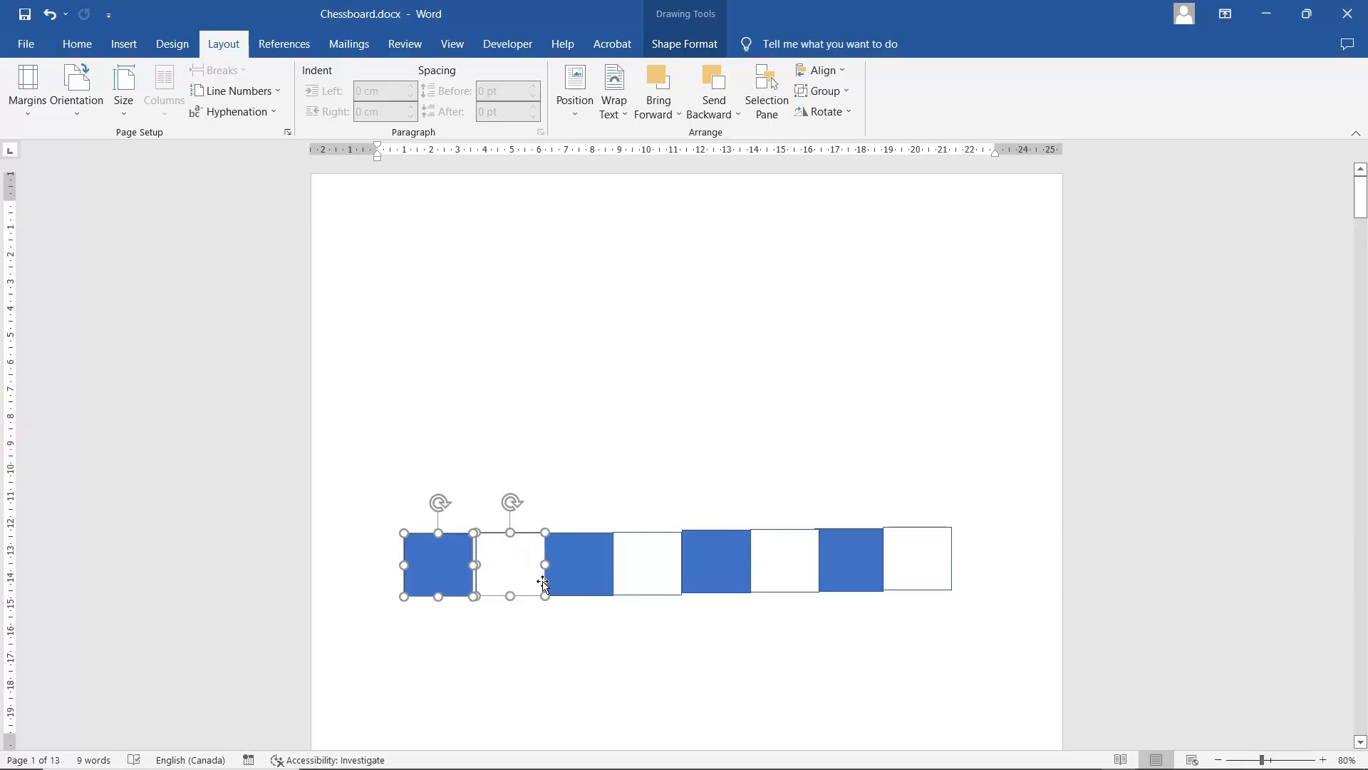
shift+click(580, 577)
shift+click(636, 575)
shift+click(740, 568)
shift+click(806, 565)
shift+click(836, 565)
shift+click(905, 564)
click(684, 43)
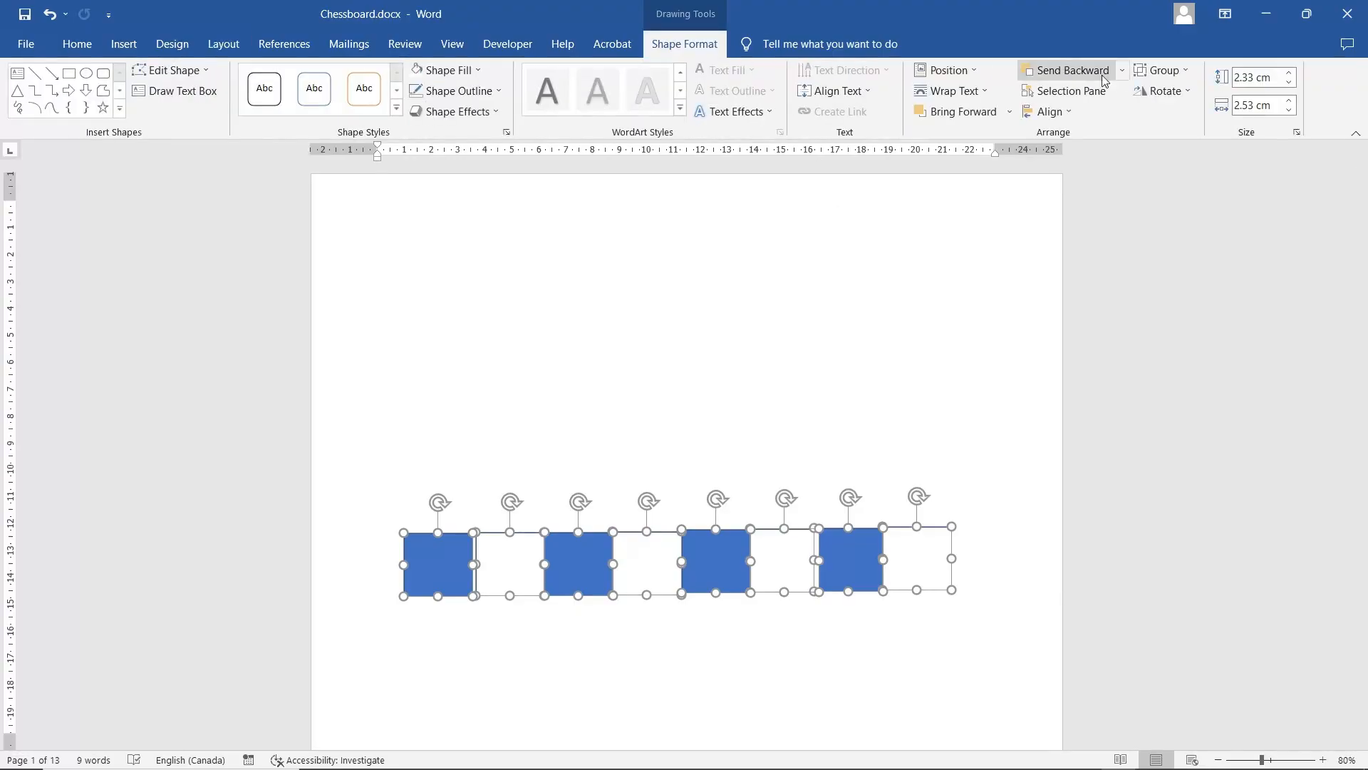
click(1064, 112)
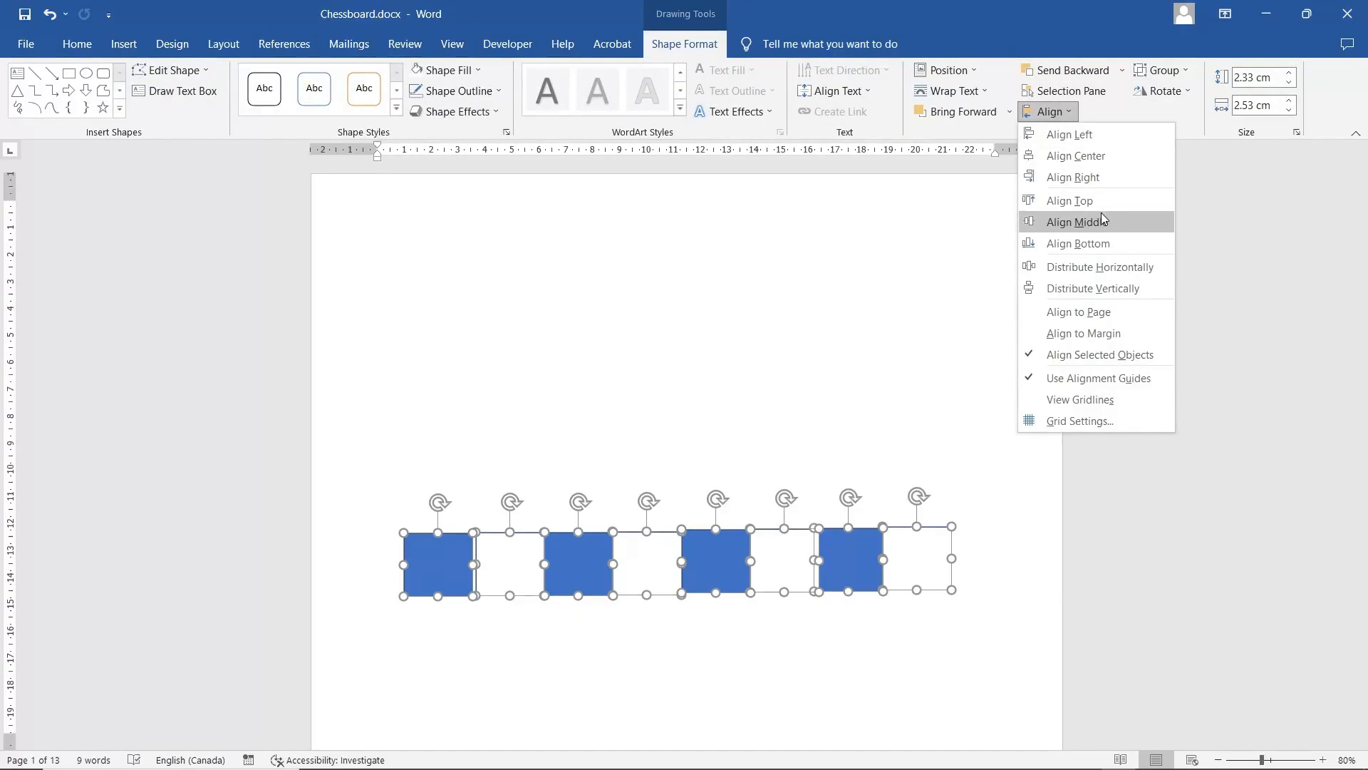
click(1088, 244)
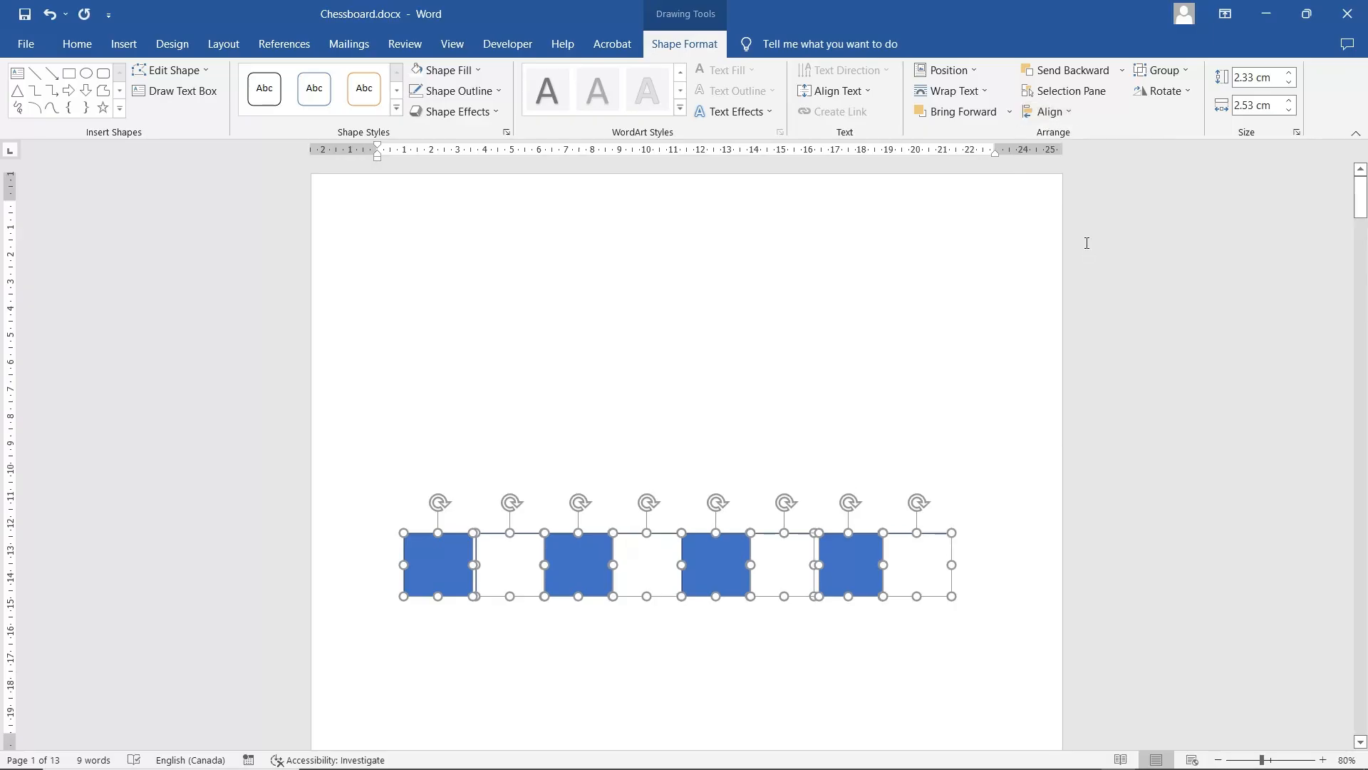
Distribute the eight squares horizontally and group them into one object.
click(1057, 114)
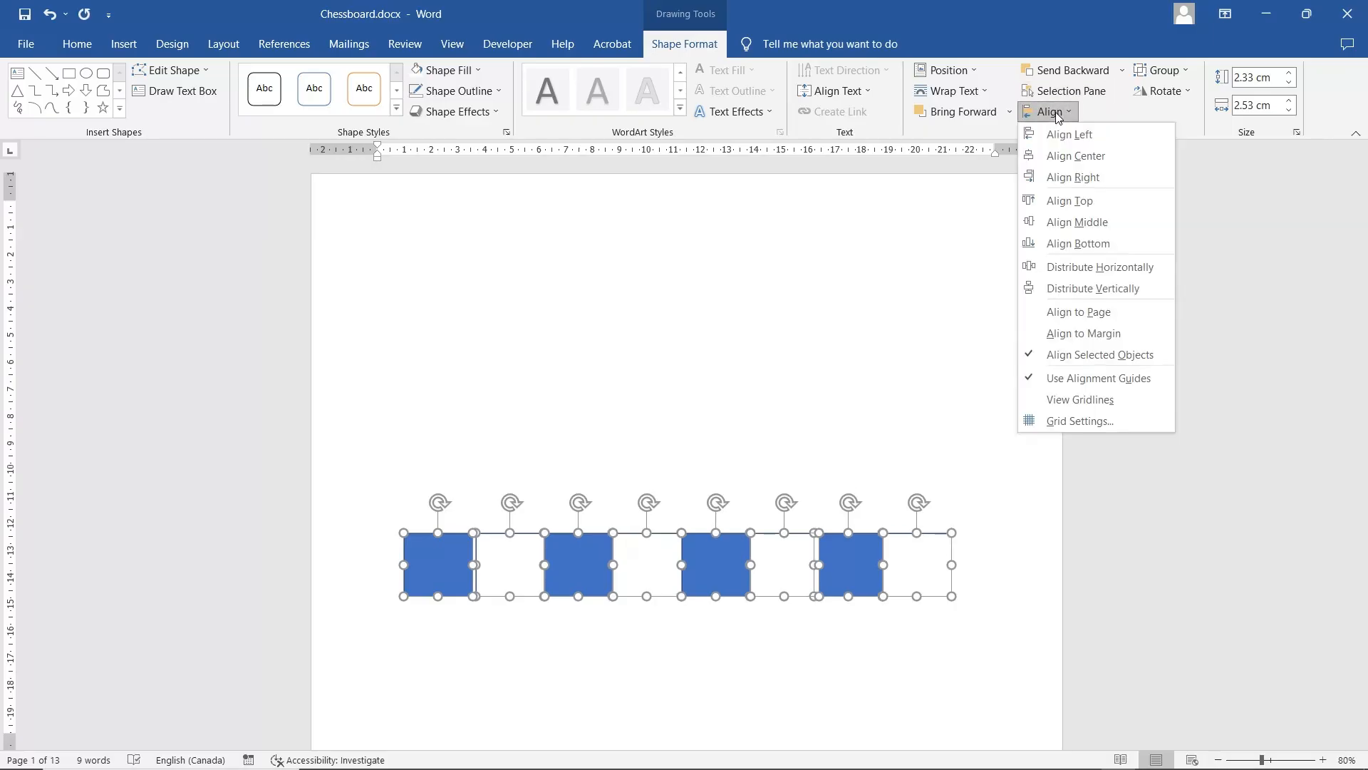
click(1096, 269)
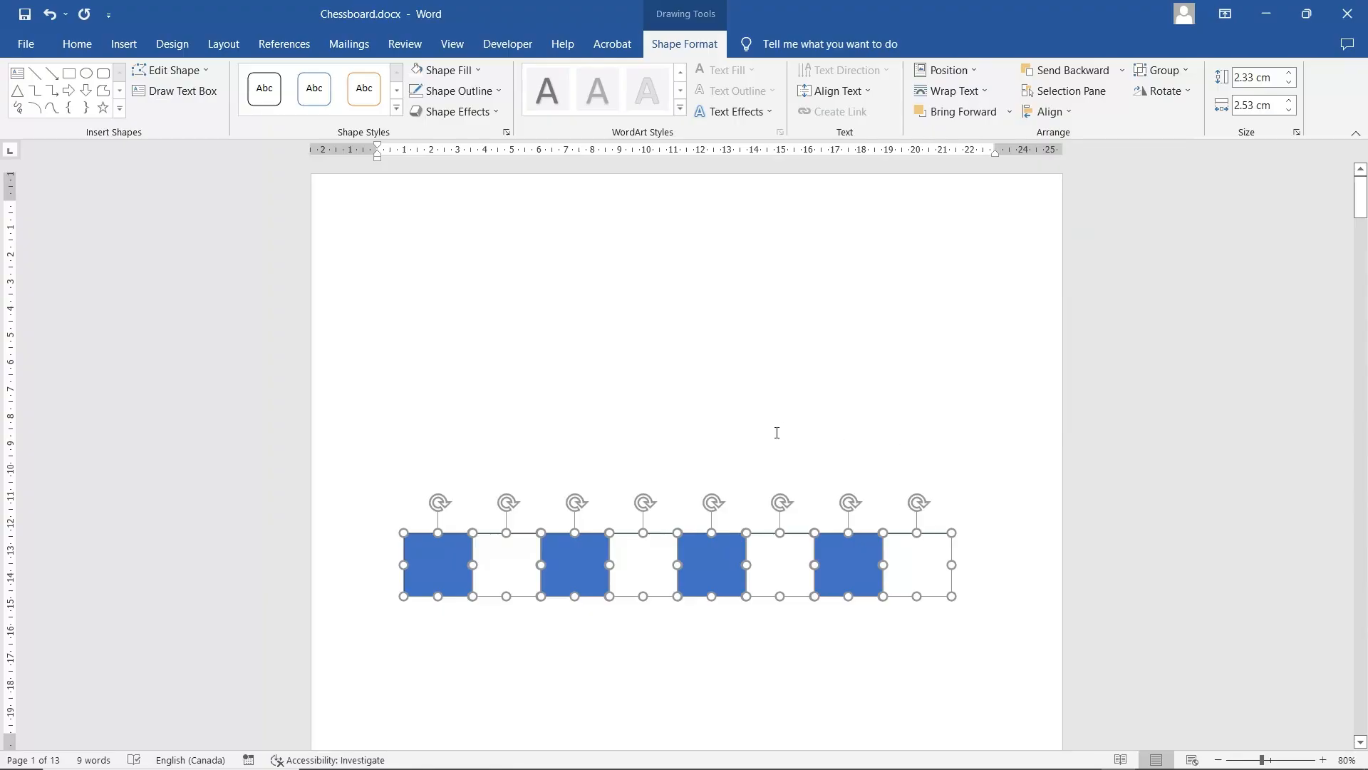
click(1161, 70)
click(1170, 93)
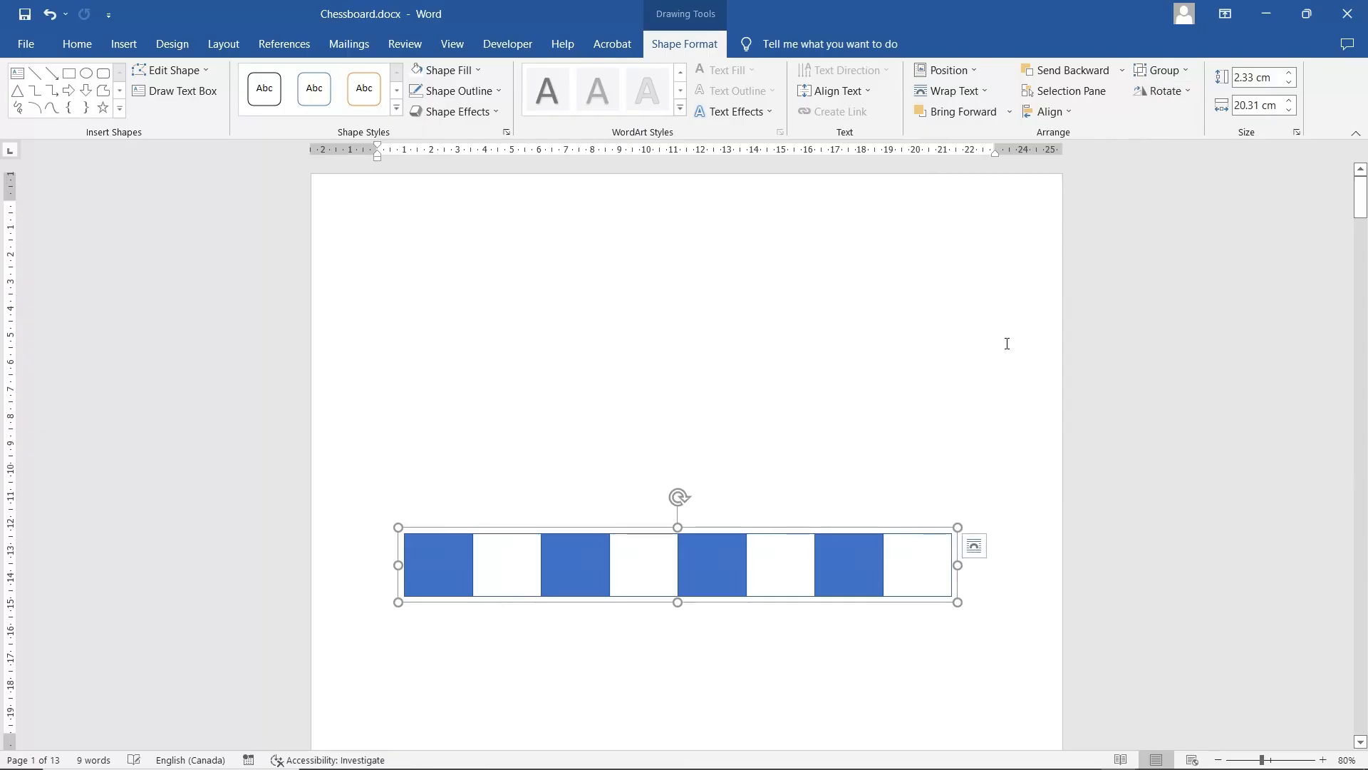
Check the grouped row's layout options and move the row slightly lower on the page.
click(975, 545)
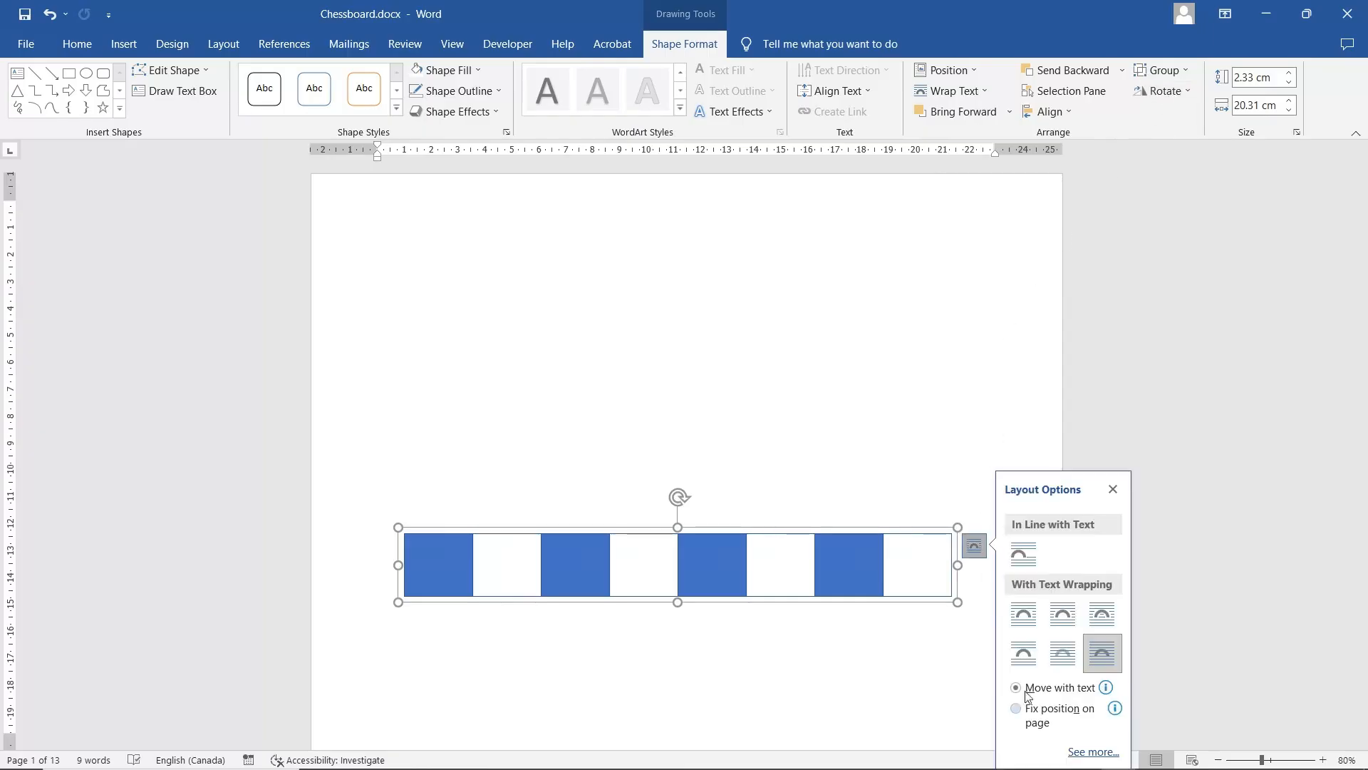
click(831, 458)
click(787, 563)
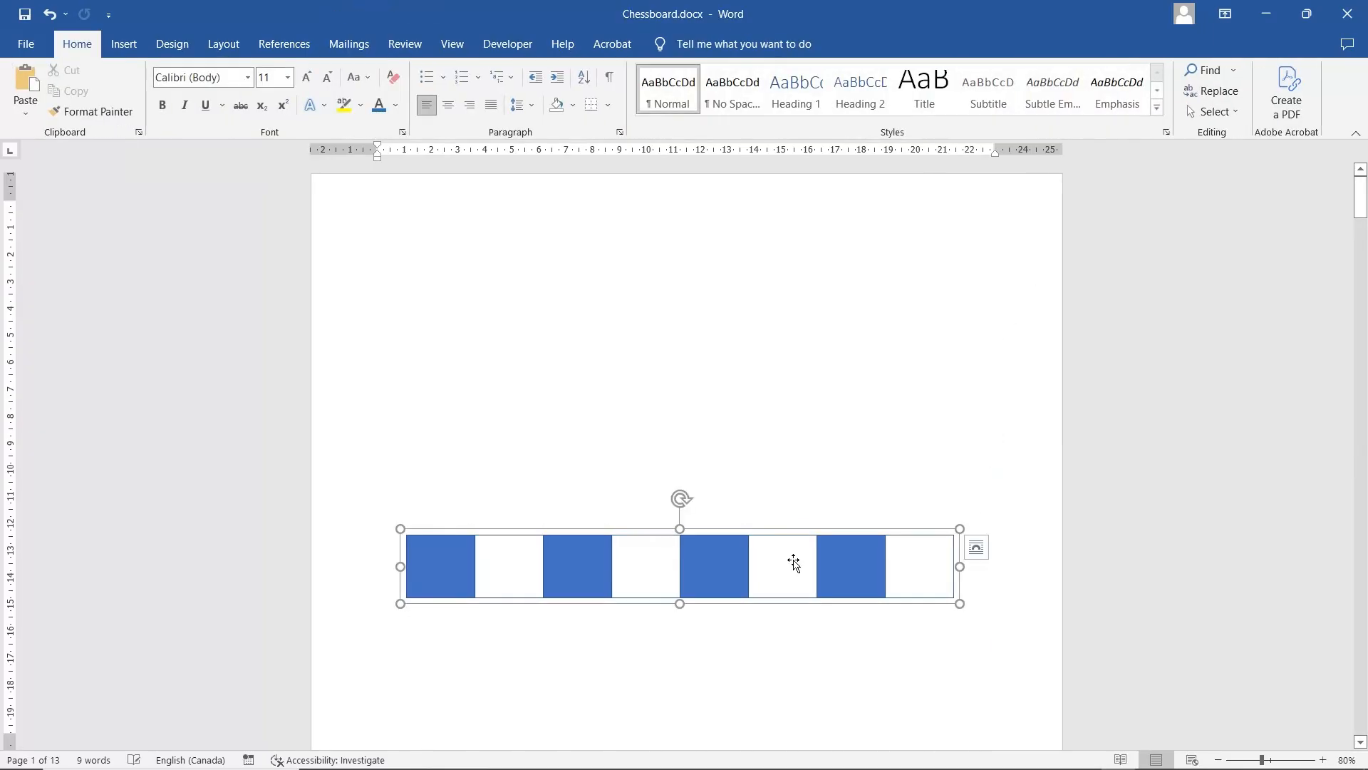
mouse_move(785, 574)
mouse_down()
mouse_move(784, 563)
mouse_move(780, 595)
mouse_up()
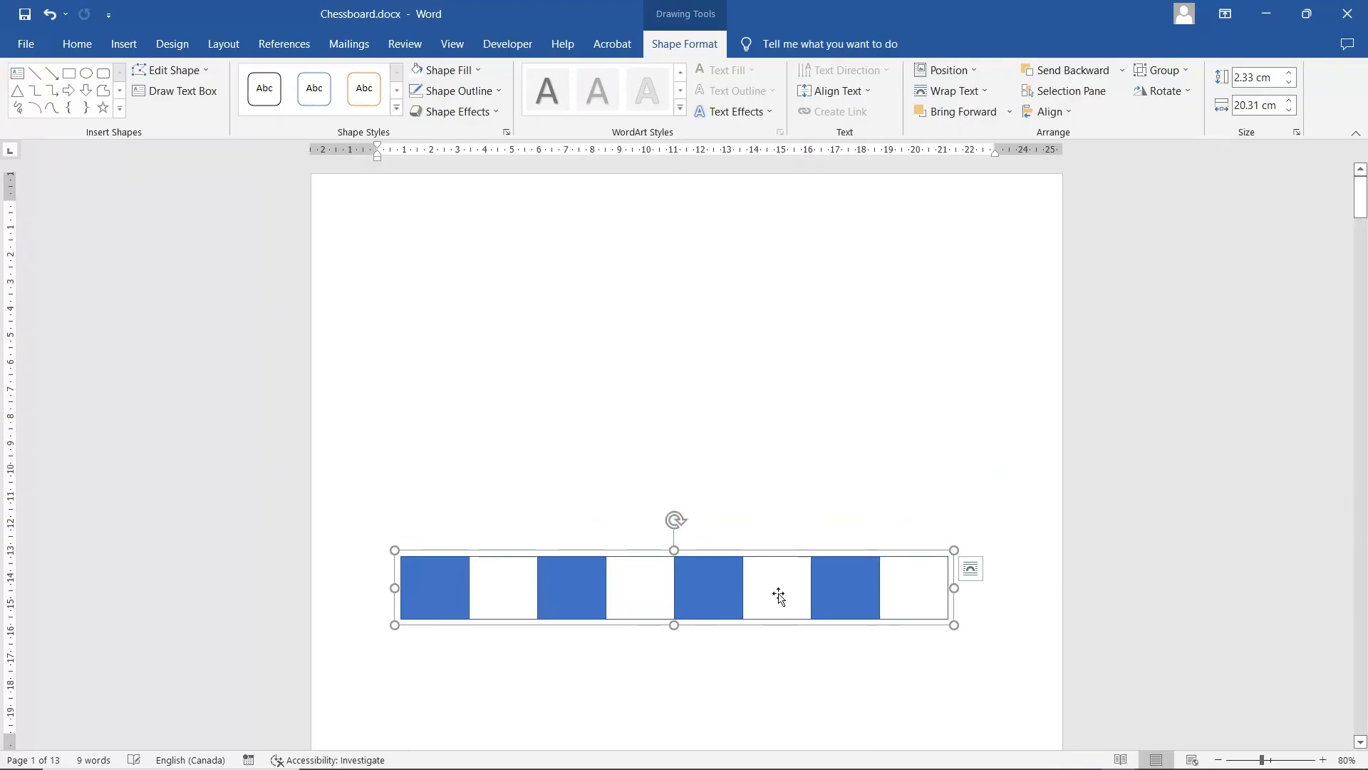
Copy the grouped row of squares and paste a duplicate above it on the page.
right_click(781, 597)
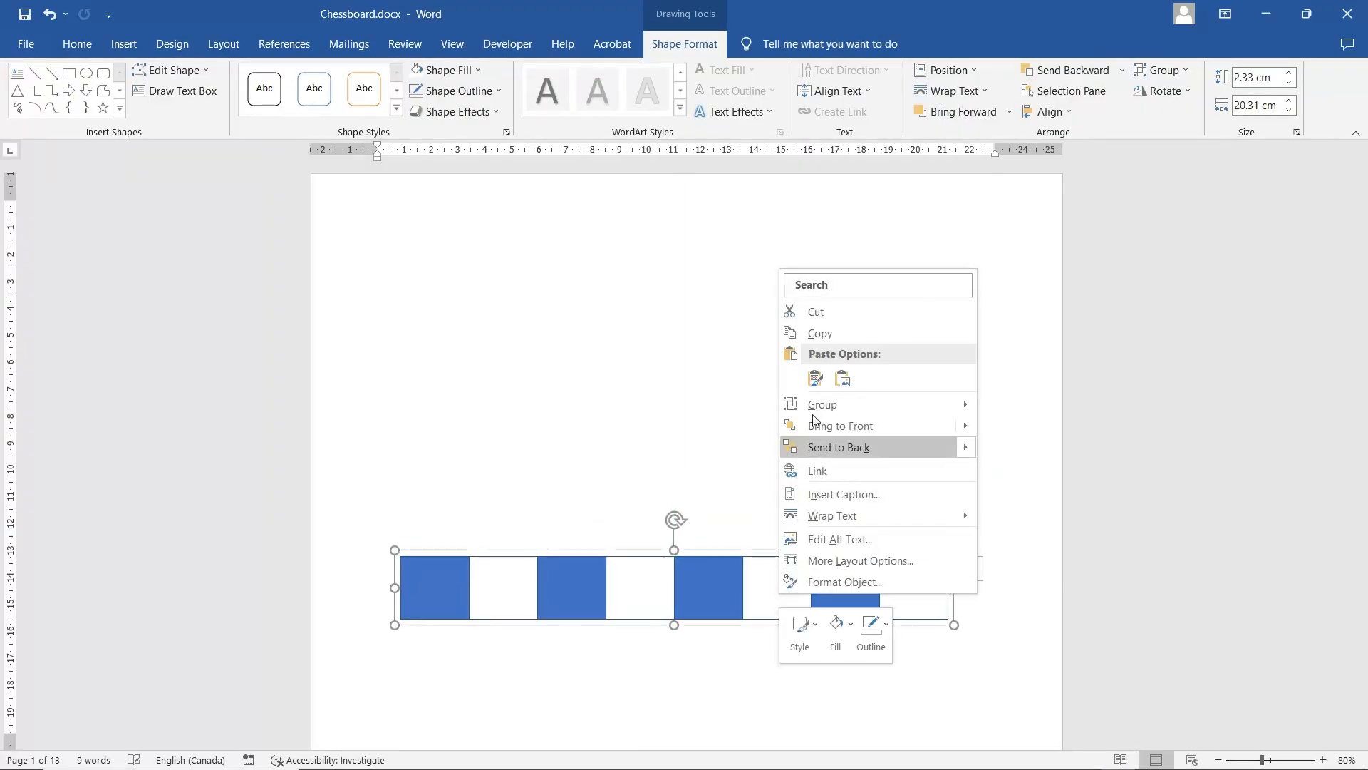
click(819, 333)
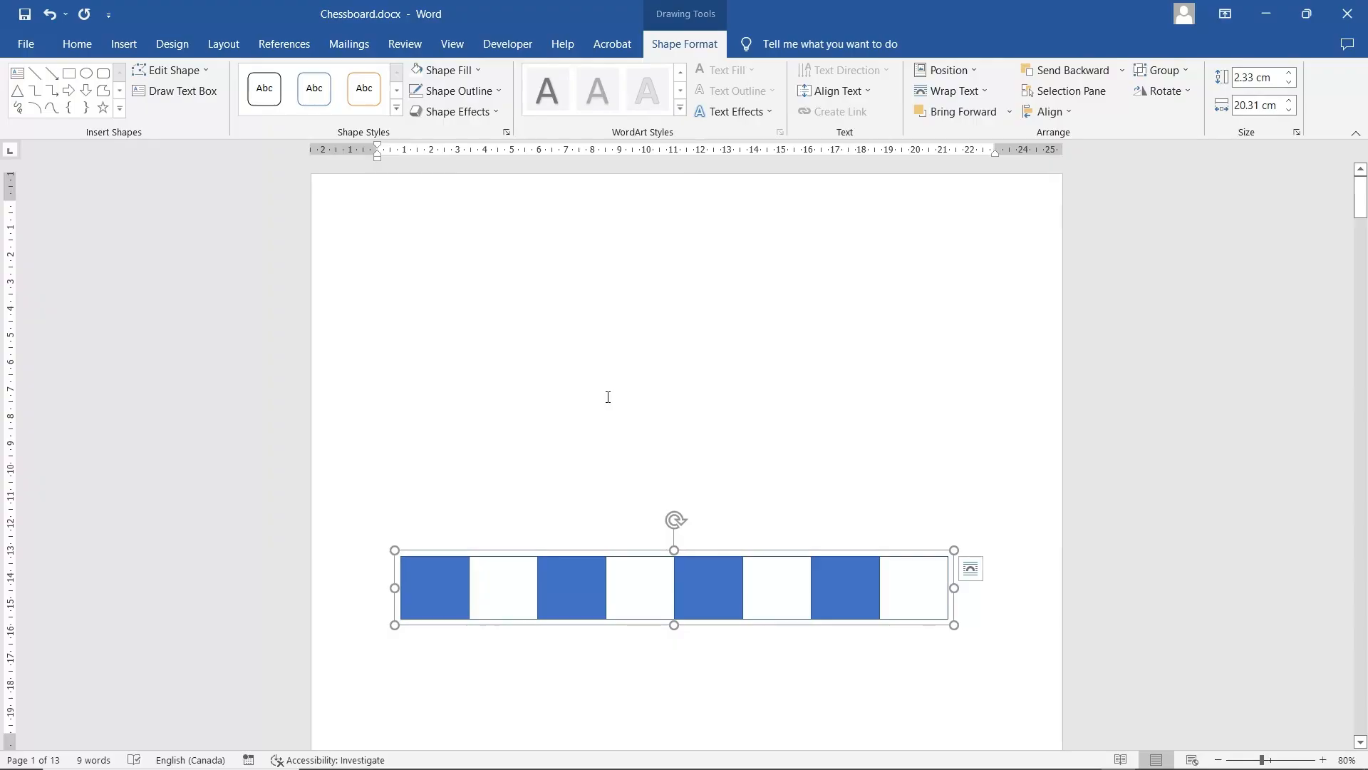
click(608, 397)
right_click(608, 397)
click(643, 507)
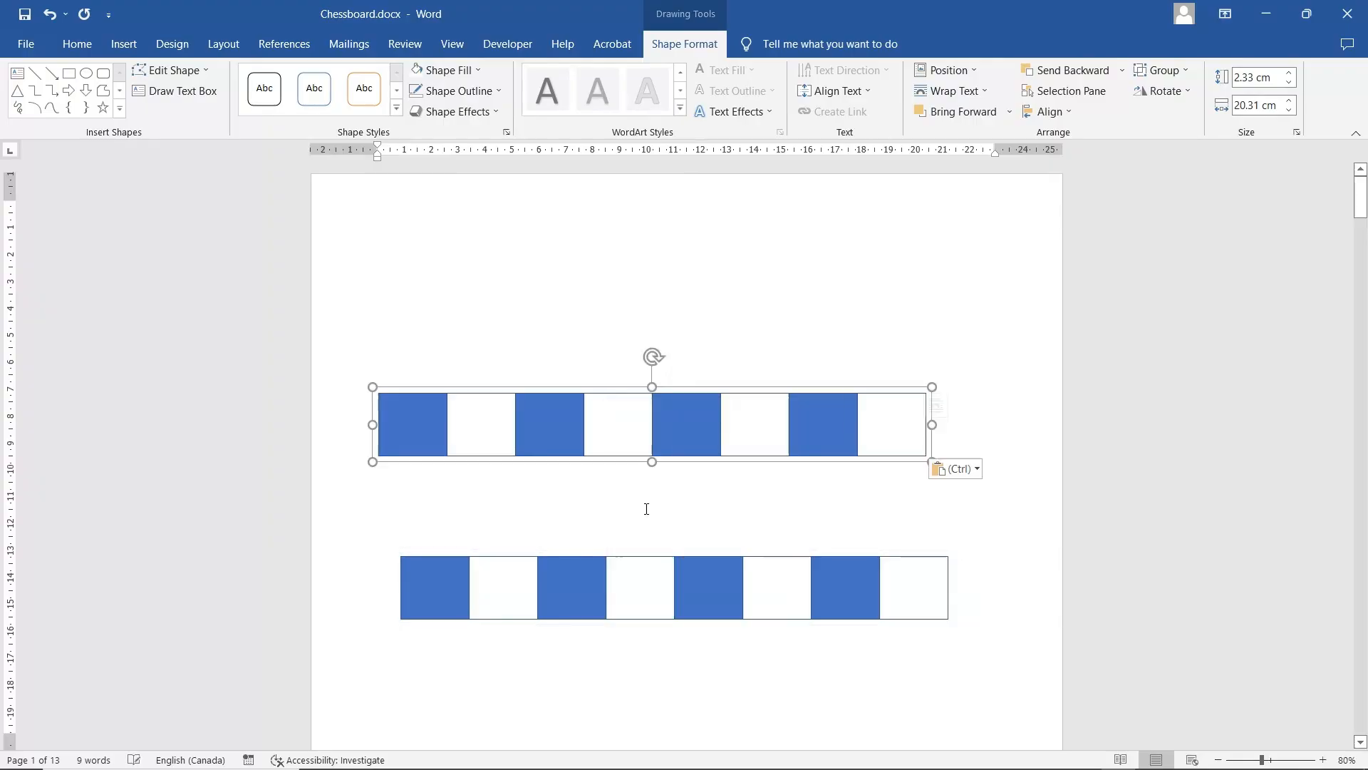
Rotate the copied row by 180 degrees and place it flush on top of the original row.
drag(652, 358, 650, 554)
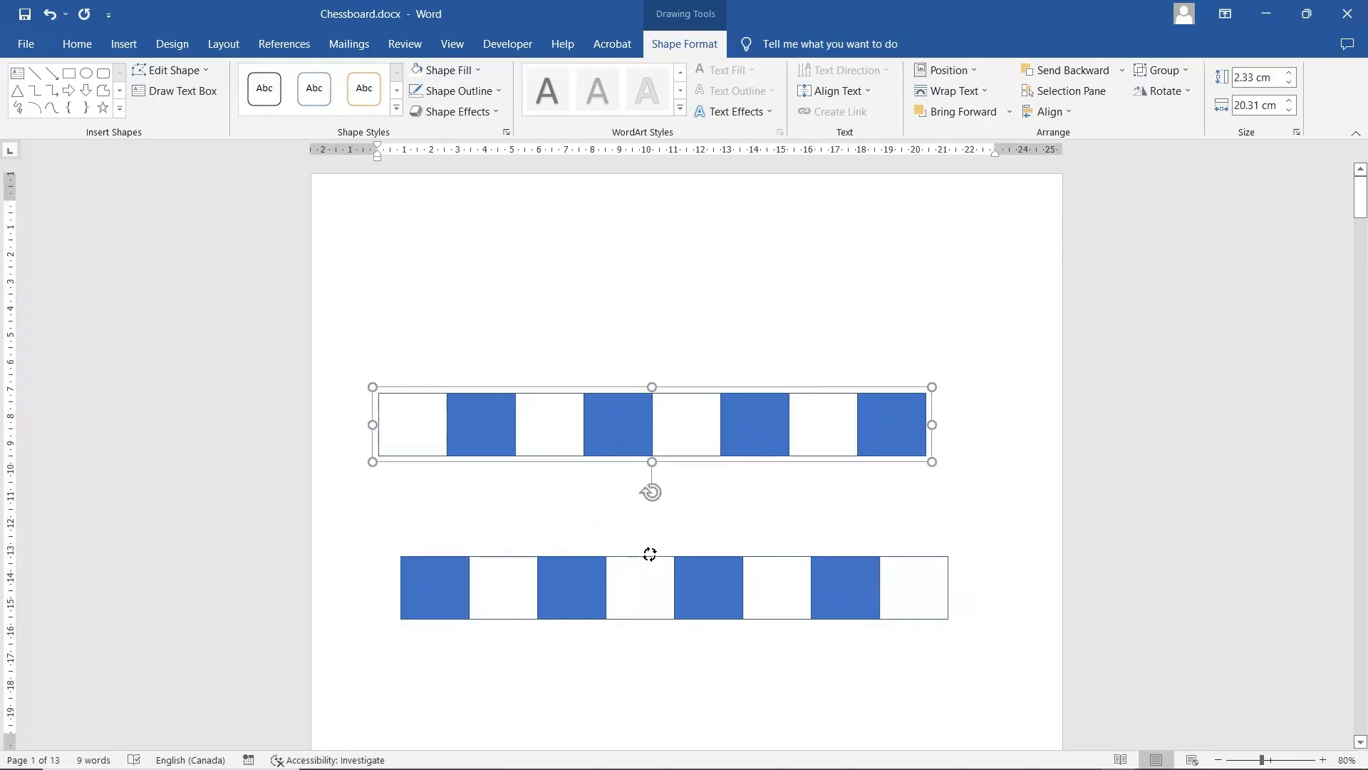
drag(687, 446, 712, 535)
click(846, 458)
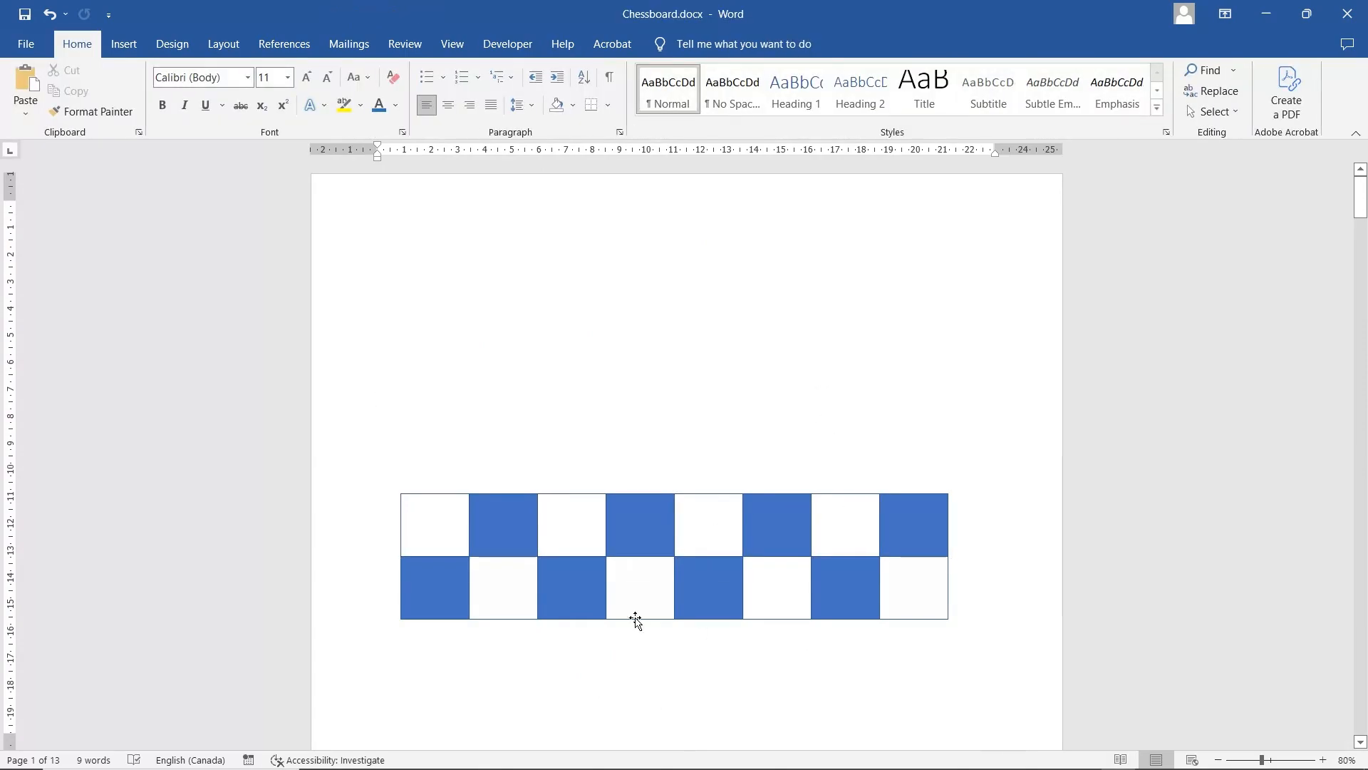
Group the two rows into one object and set it to Fix position on page.
click(511, 541)
shift+click(500, 589)
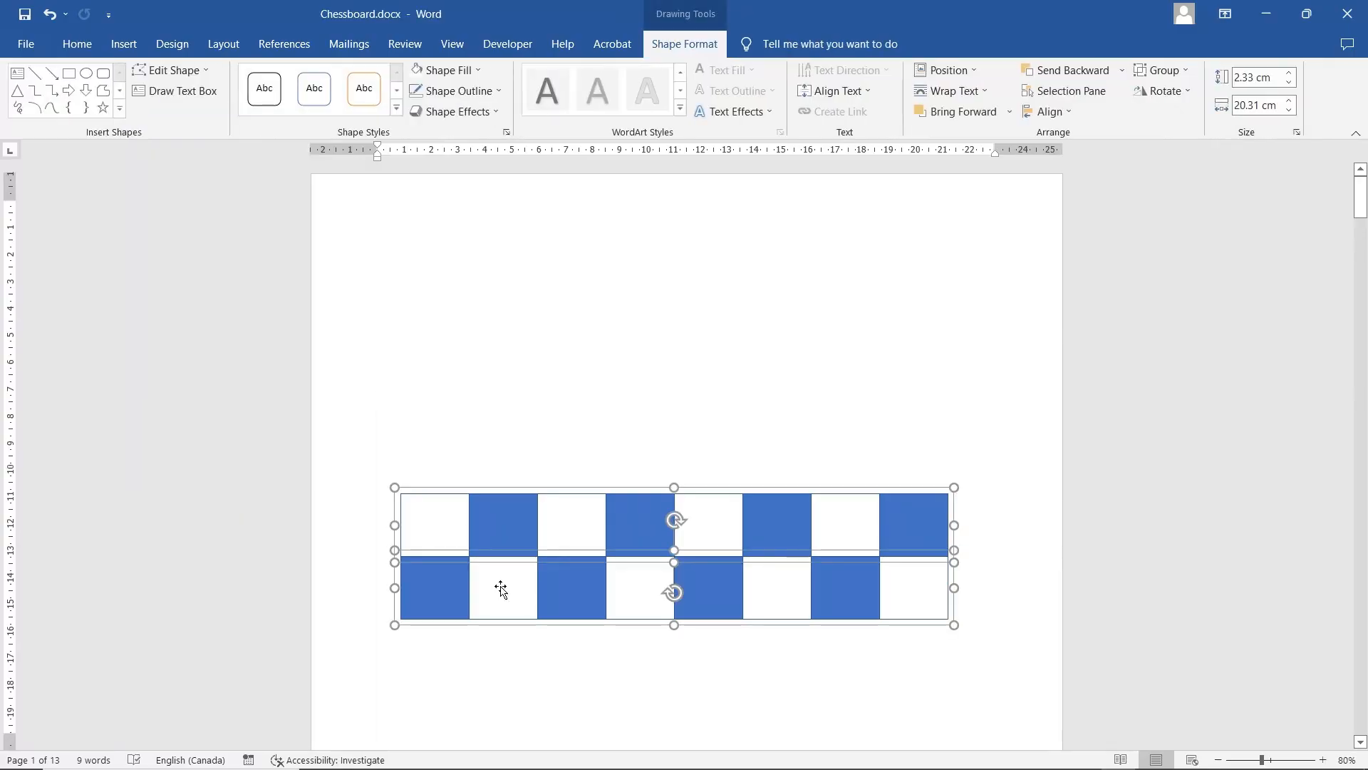
click(1165, 70)
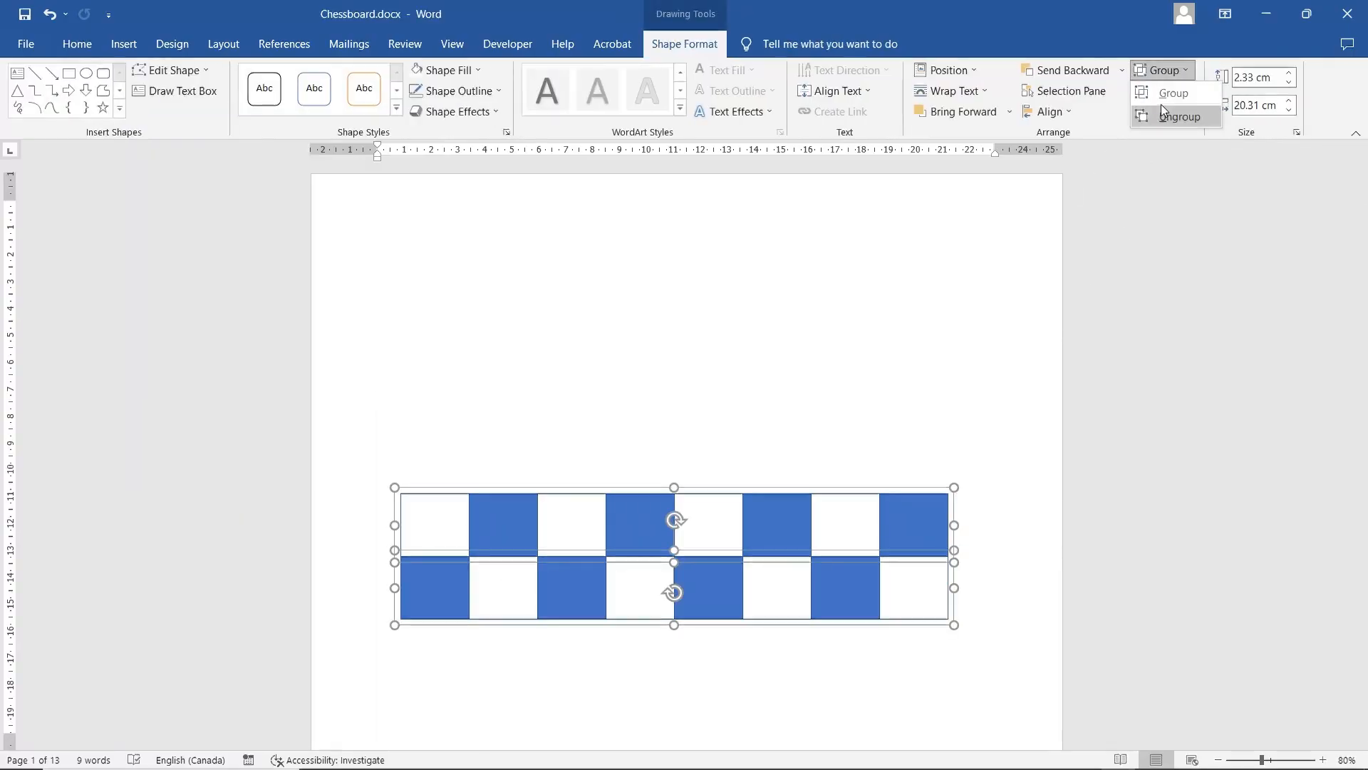
click(1156, 92)
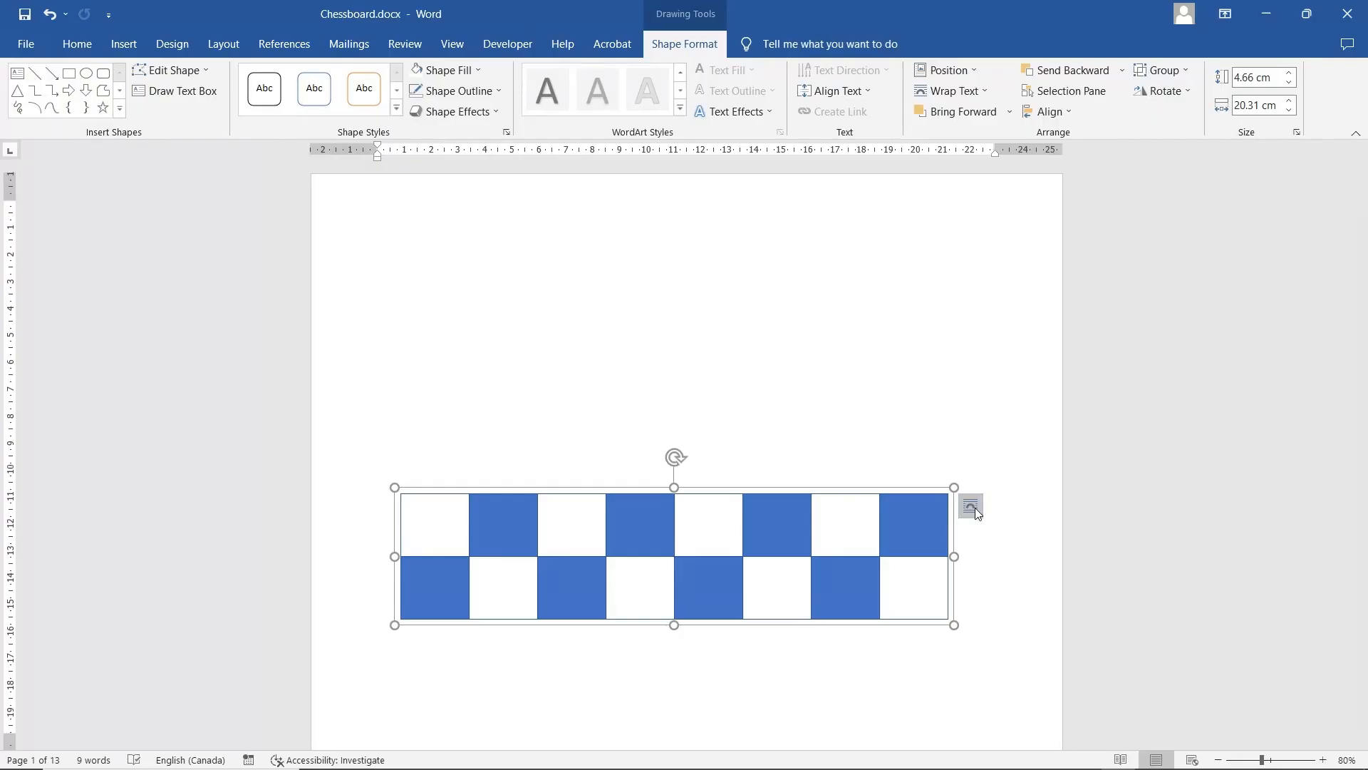
click(974, 509)
click(1012, 707)
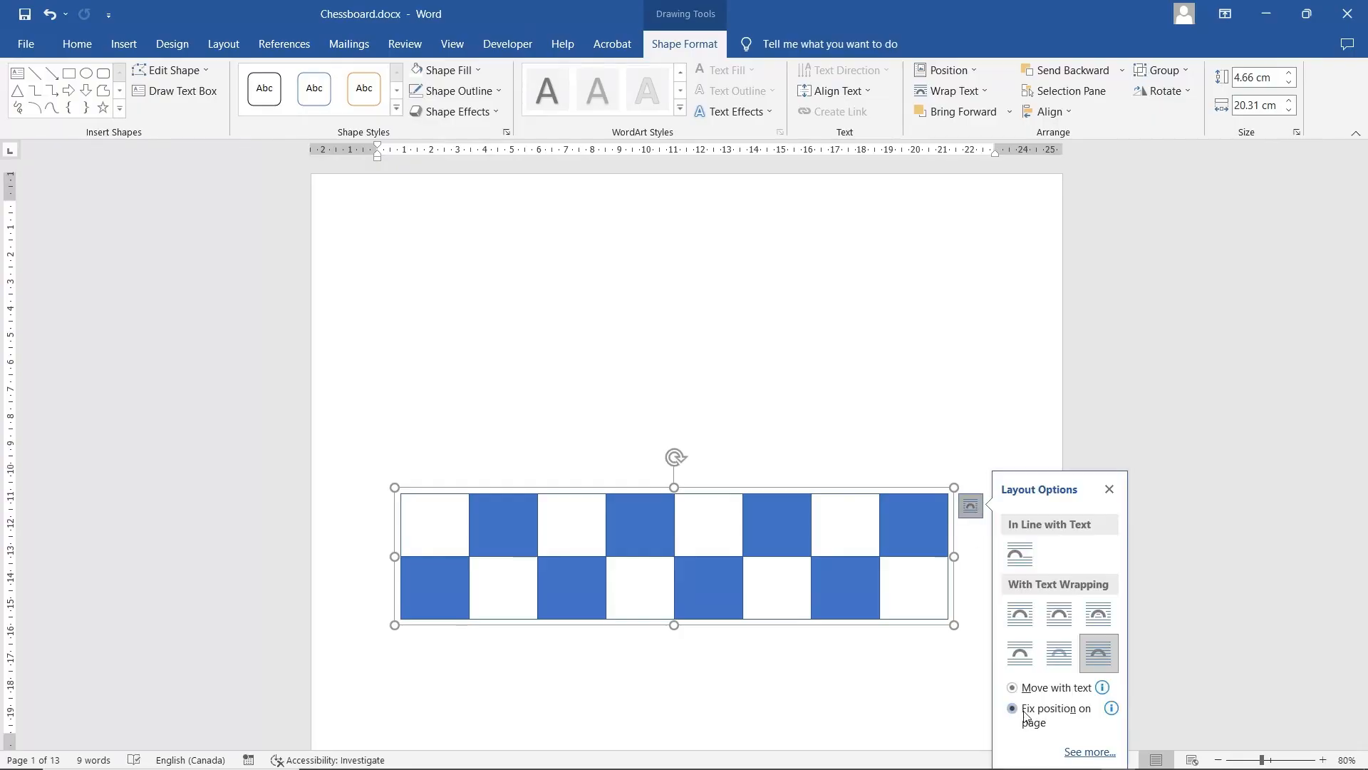
click(904, 389)
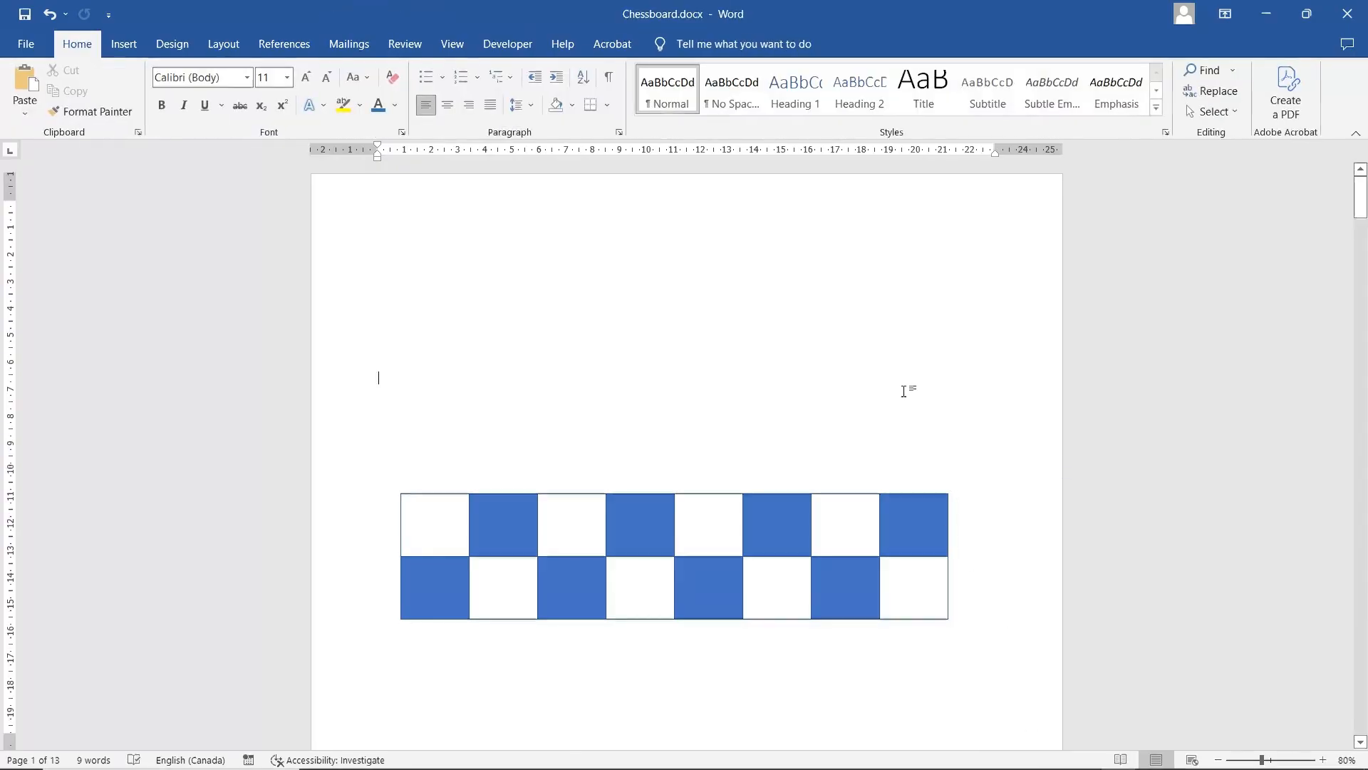
Duplicate the grouped two-row block and place the copy directly above the original.
click(523, 540)
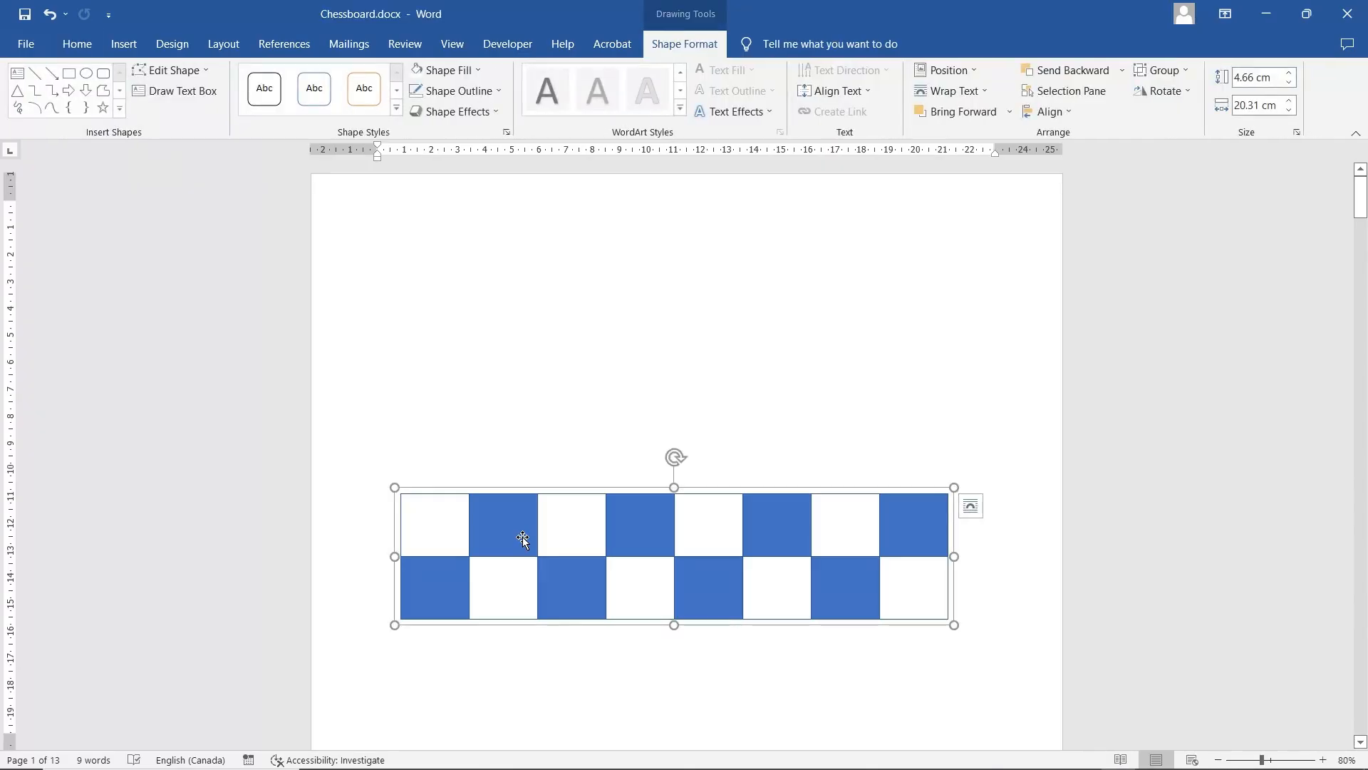
right_click(523, 540)
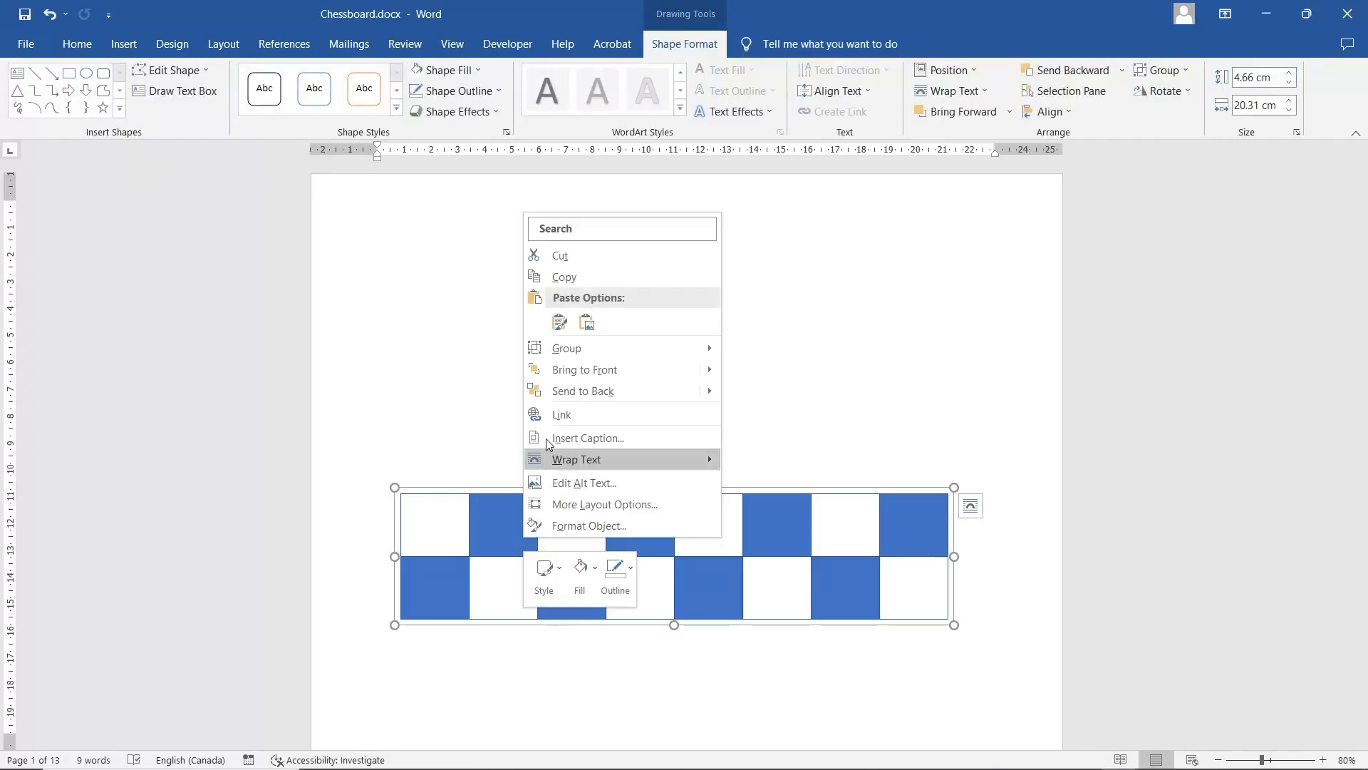
click(561, 278)
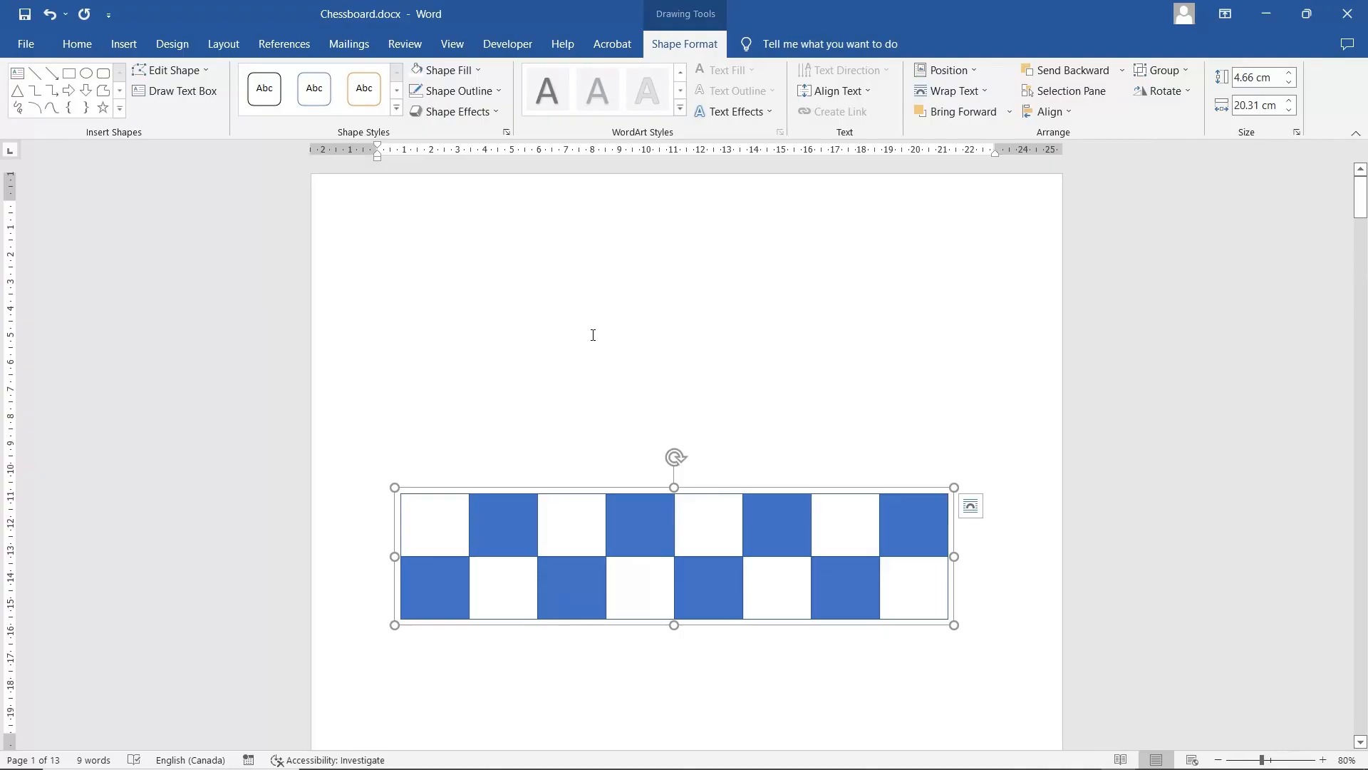
right_click(582, 378)
click(617, 489)
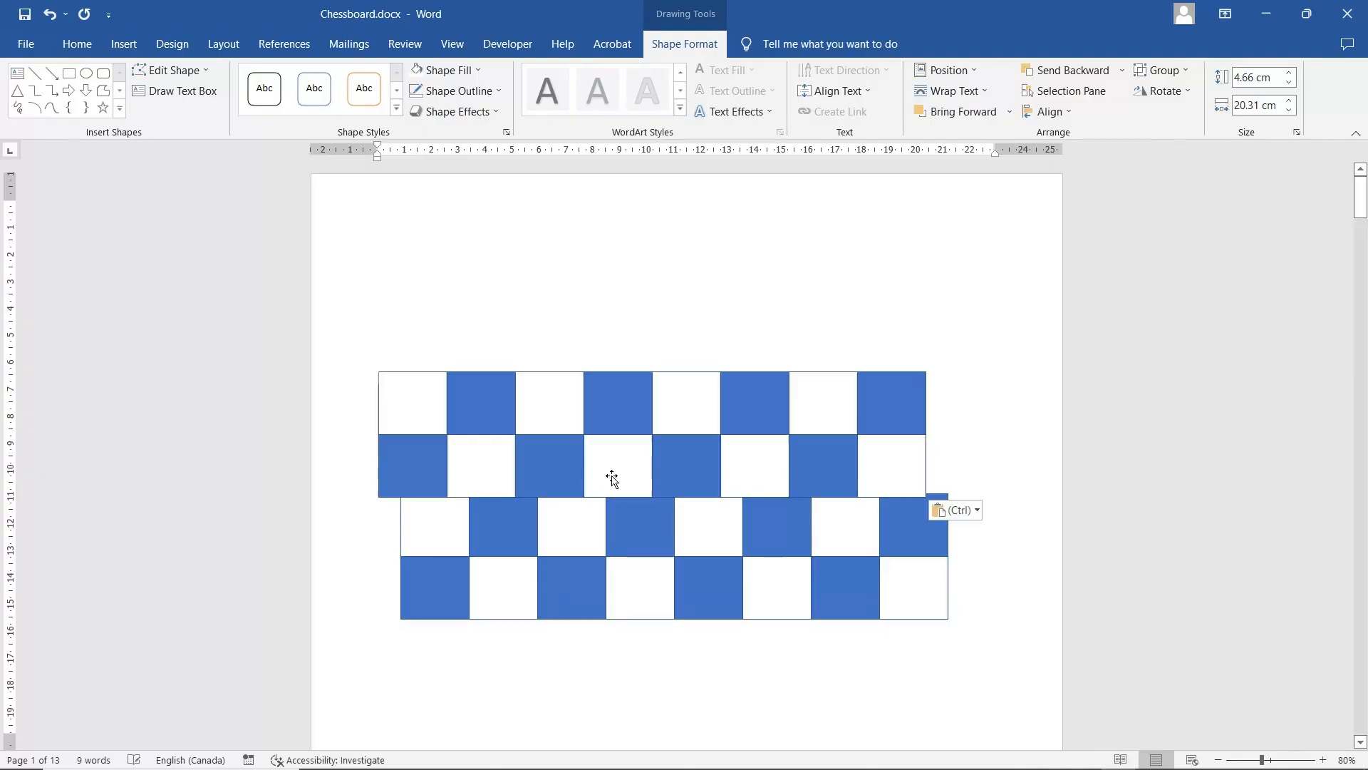
drag(603, 403, 625, 416)
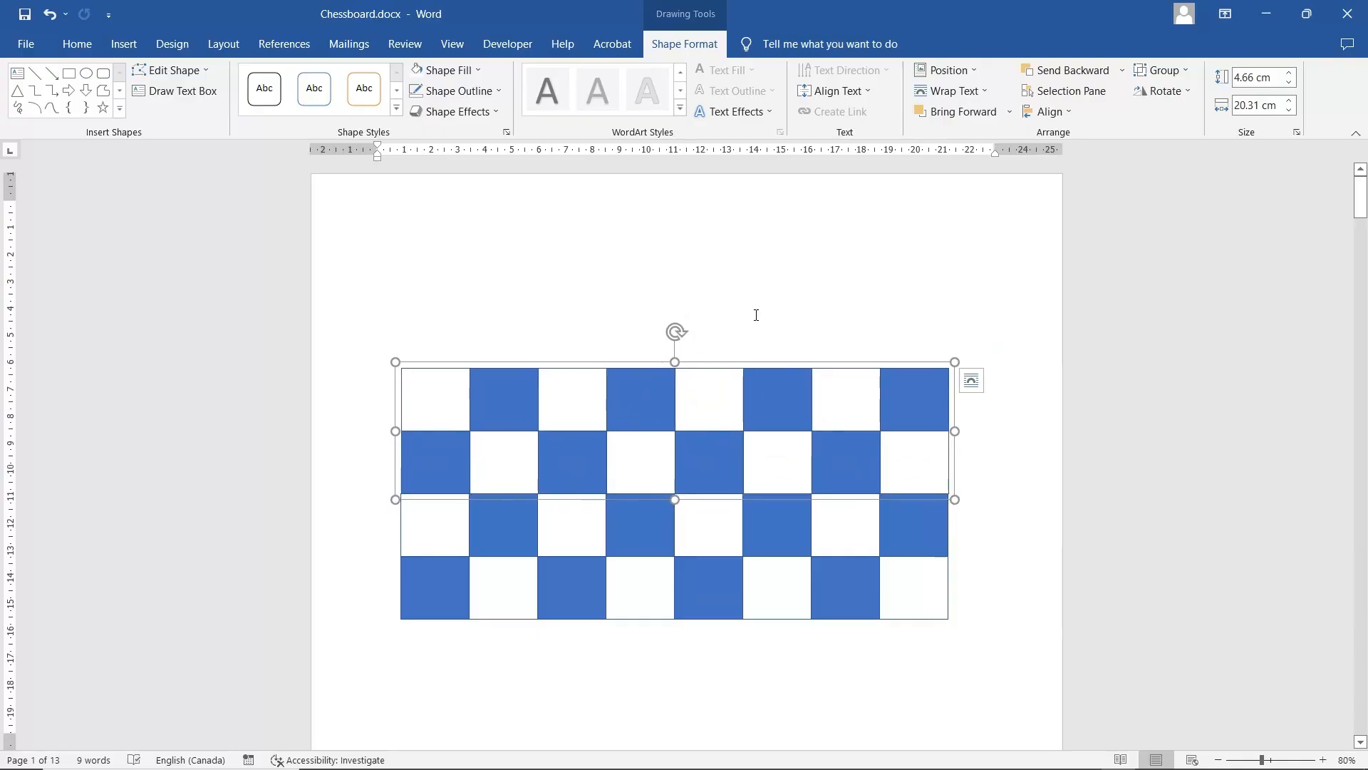
click(756, 315)
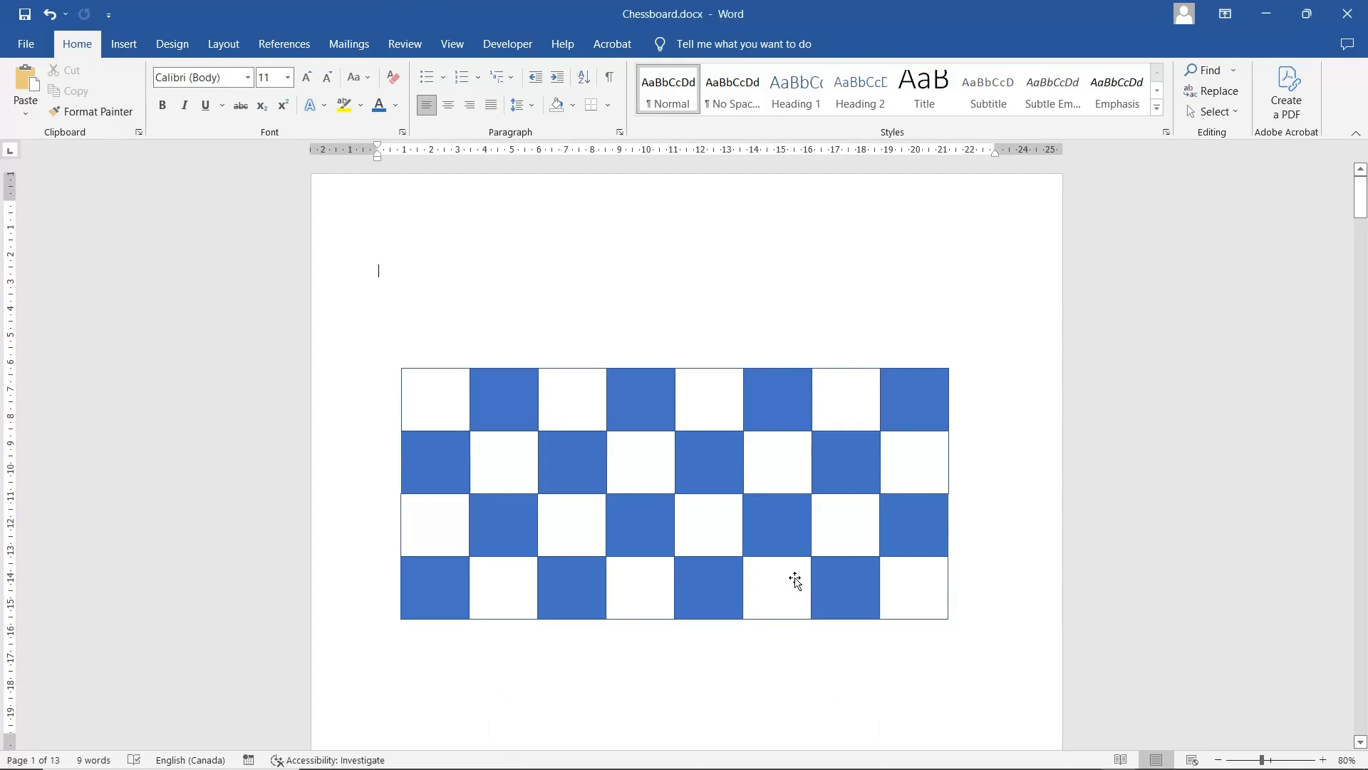
Select both two-row blocks and align them along their left edges.
click(770, 568)
shift+click(784, 442)
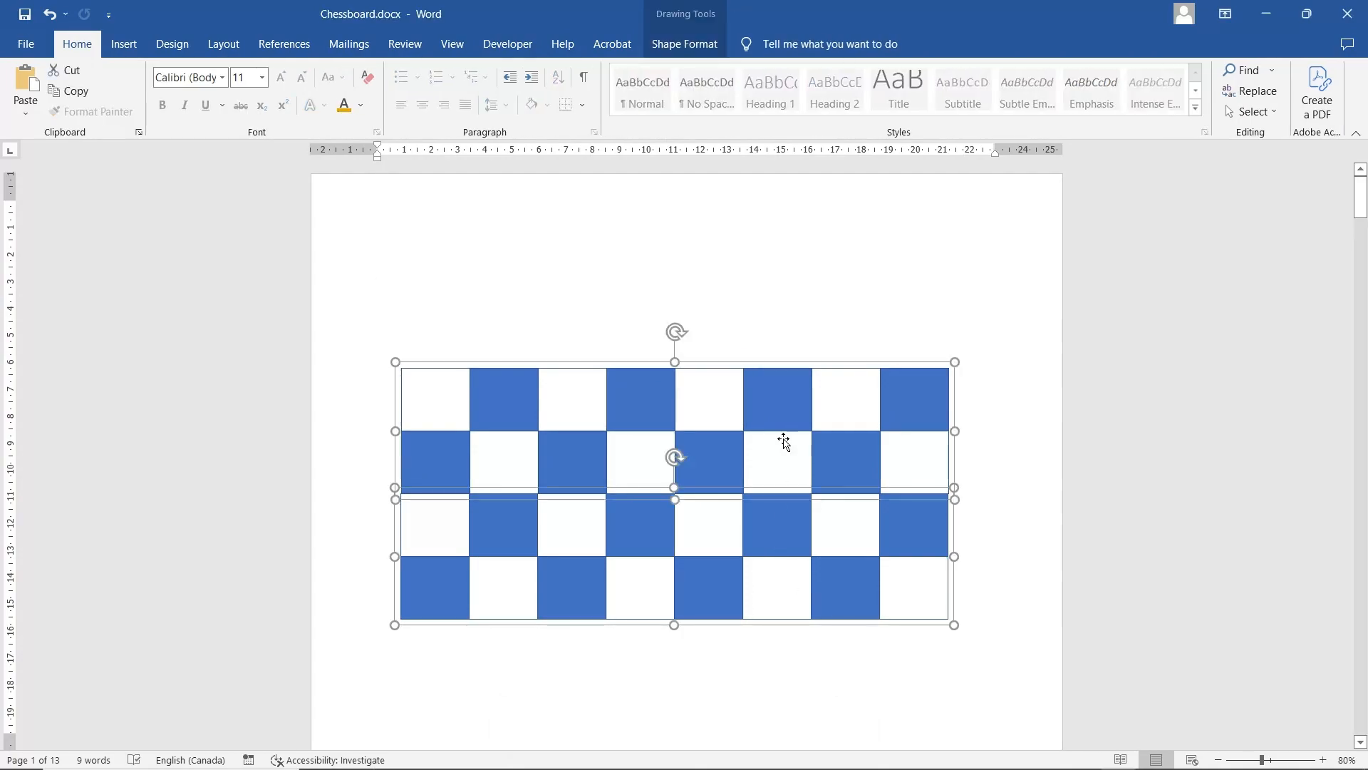
click(686, 44)
click(1046, 113)
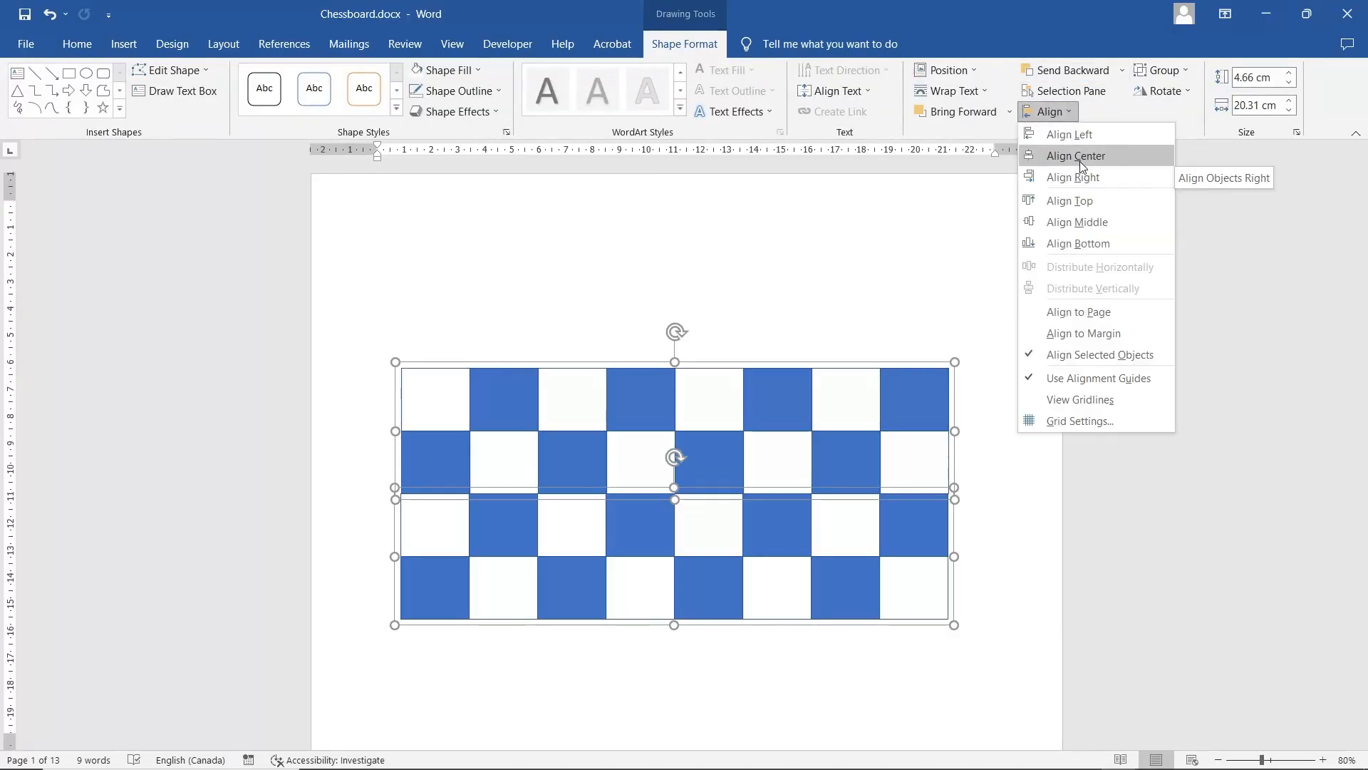
click(1076, 135)
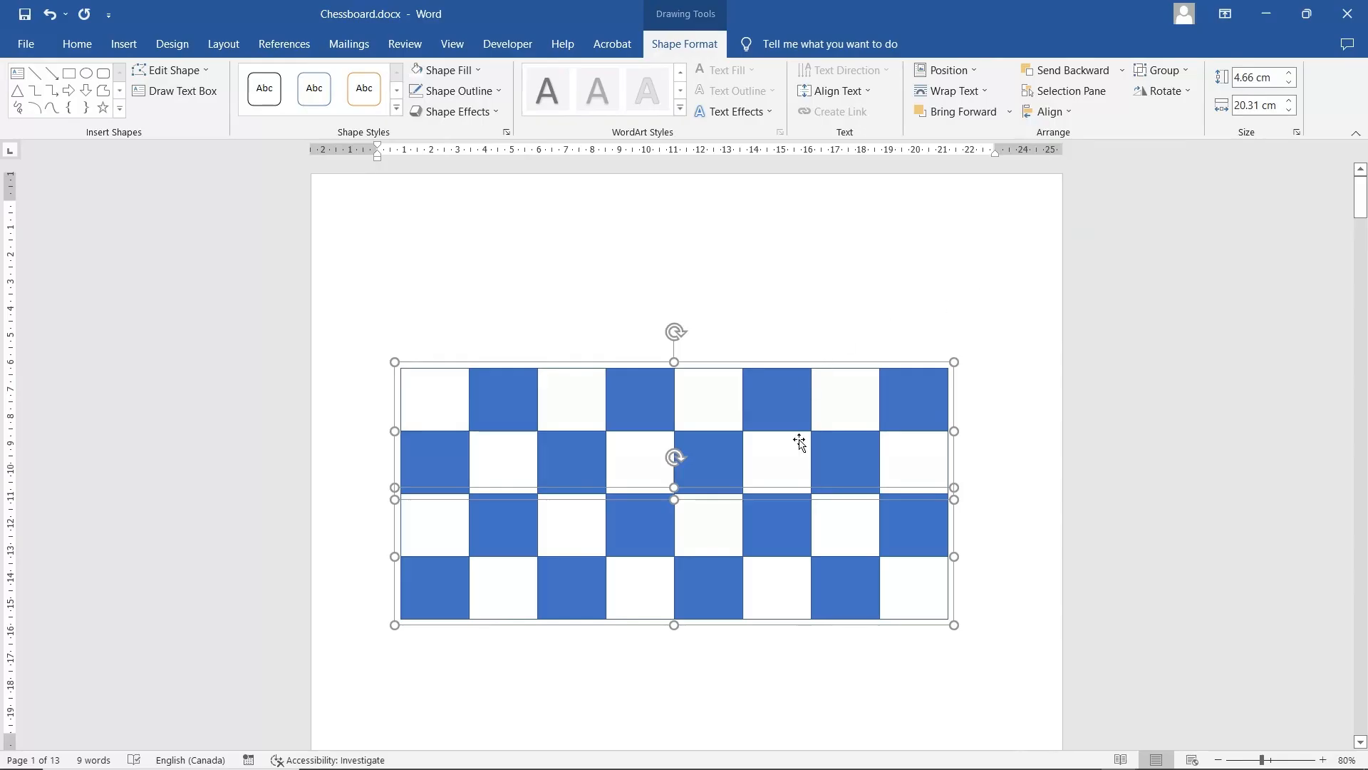
Group the two blocks into one four-row object and set it to Fix position on page.
click(1163, 70)
click(1191, 92)
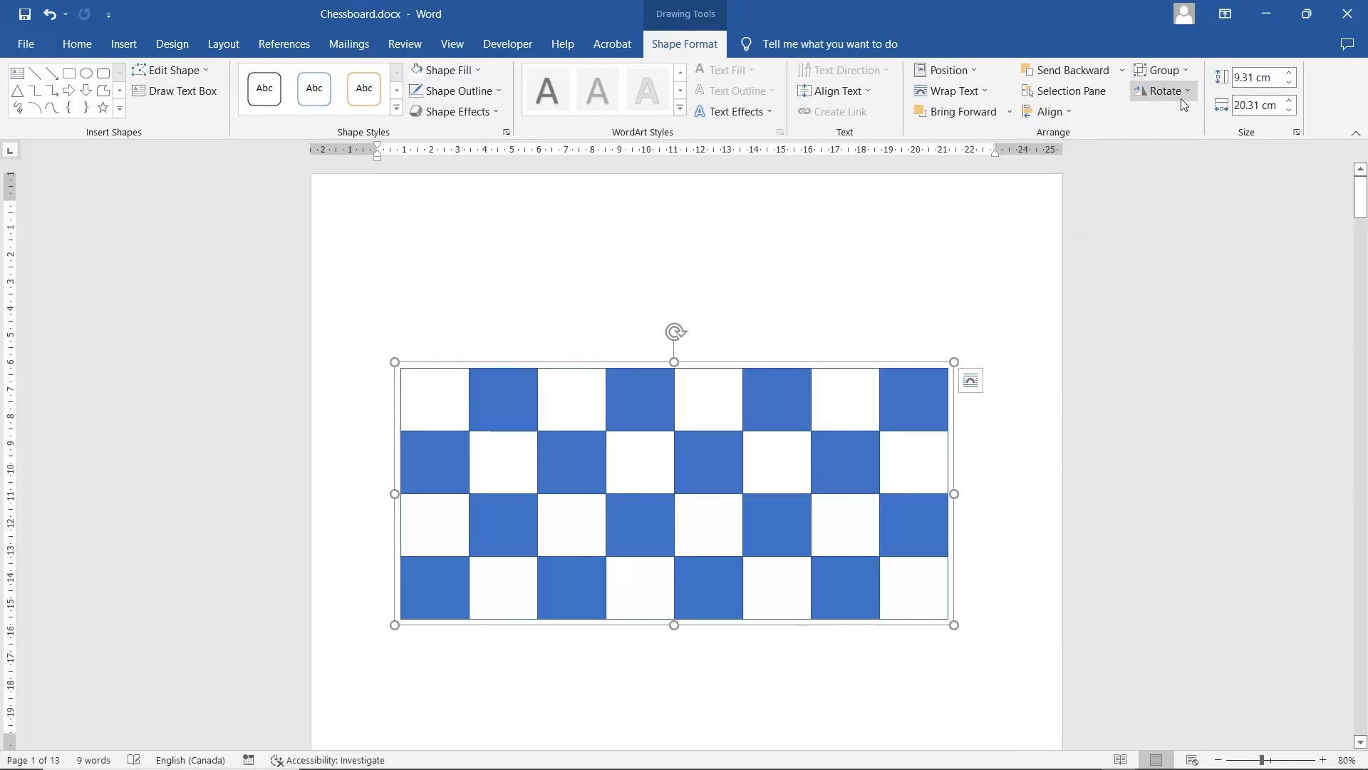
click(970, 380)
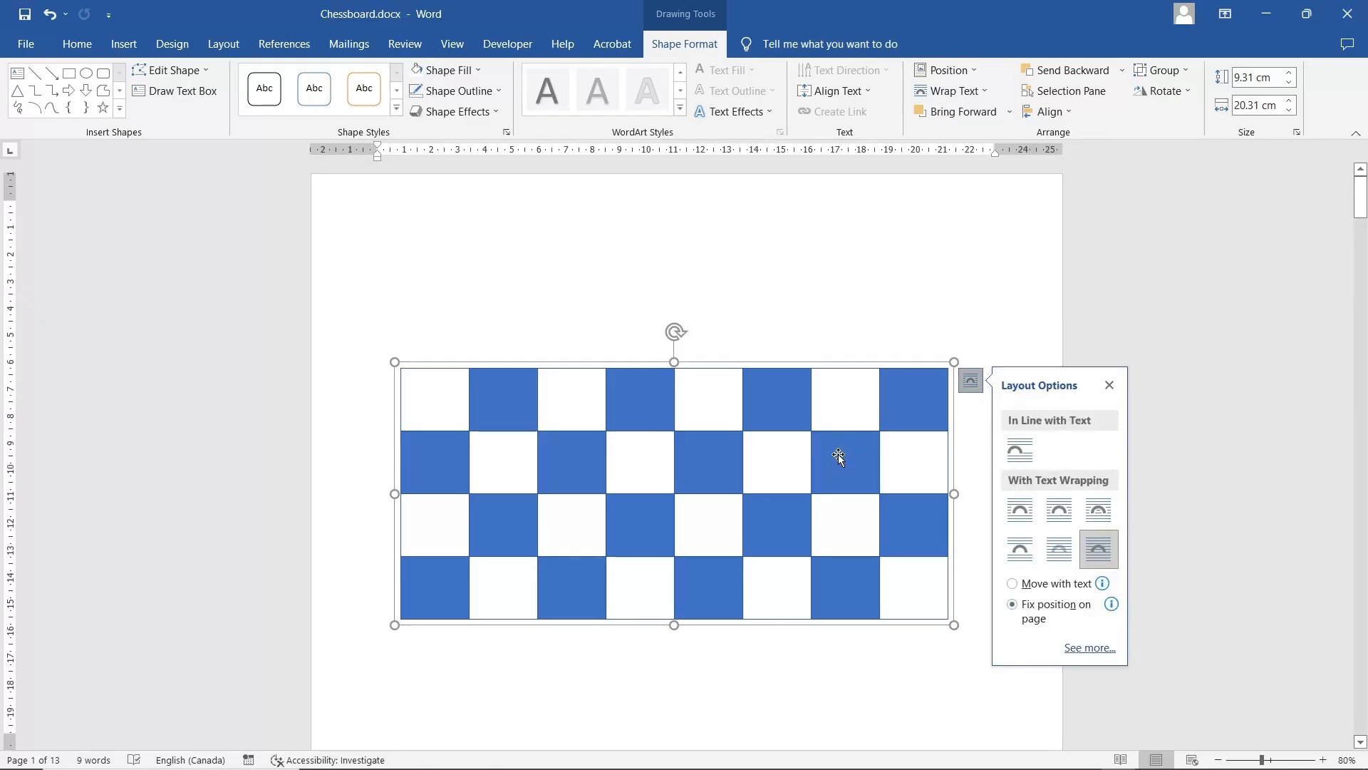
Move the four-row block lower on the page and place a copy of it directly above.
drag(838, 455, 841, 546)
right_click(841, 546)
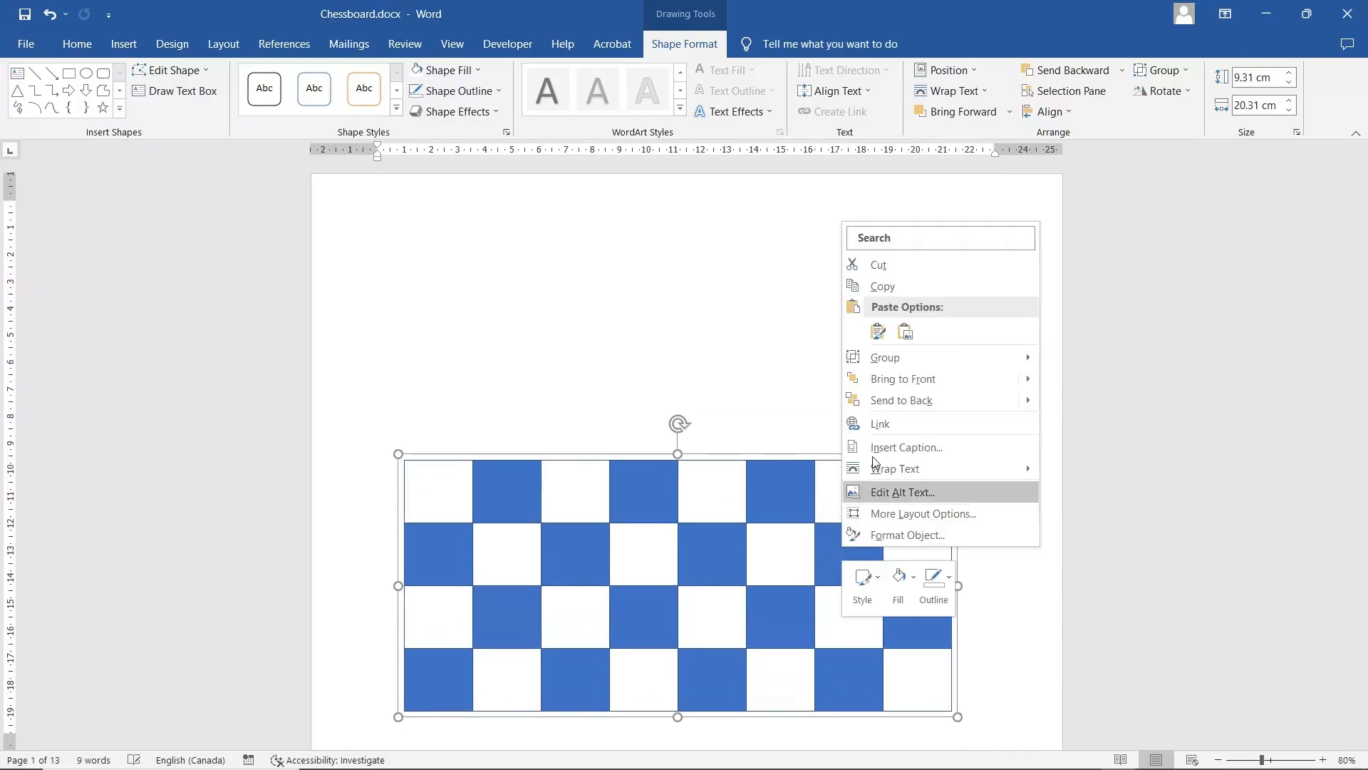
click(906, 281)
right_click(711, 314)
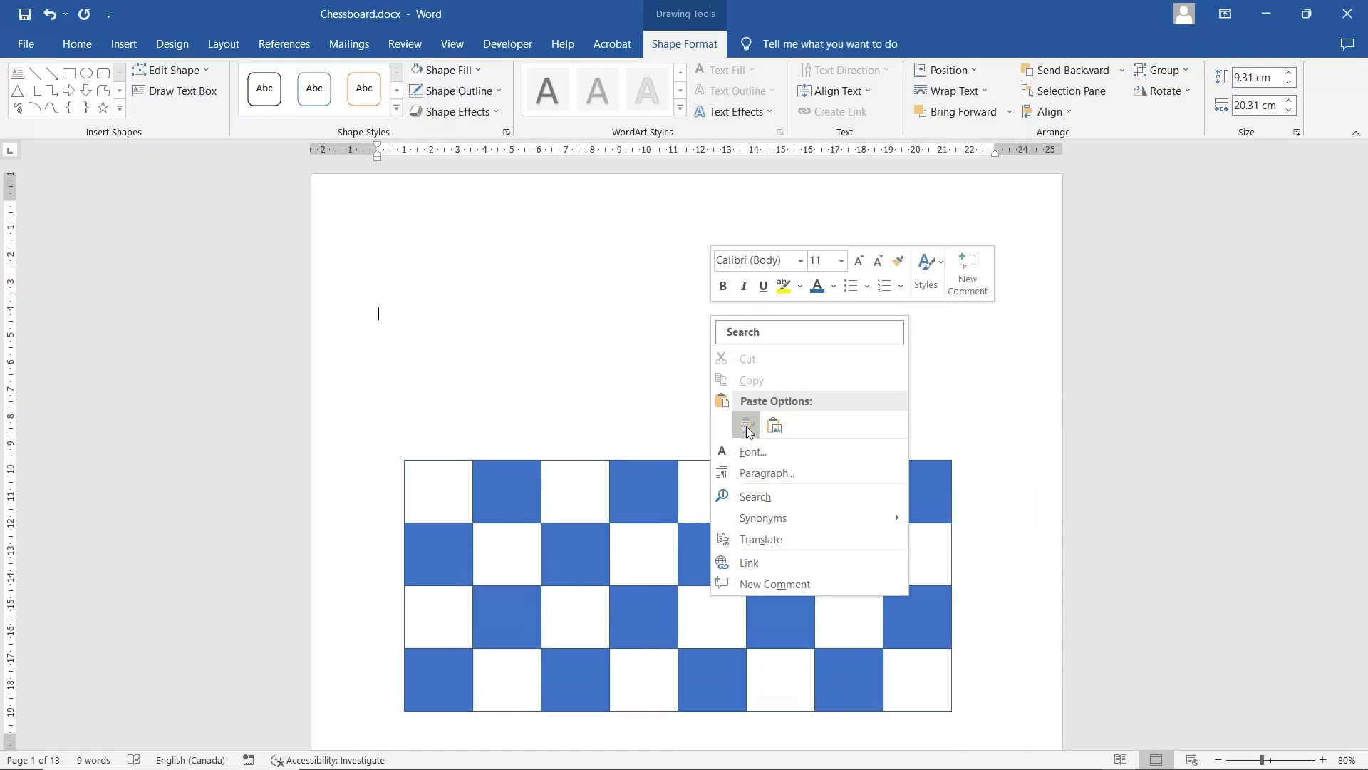
click(745, 425)
drag(697, 407, 721, 308)
drag(785, 378, 785, 378)
Select both four-row halves and align them along their left edges.
shift+click(717, 530)
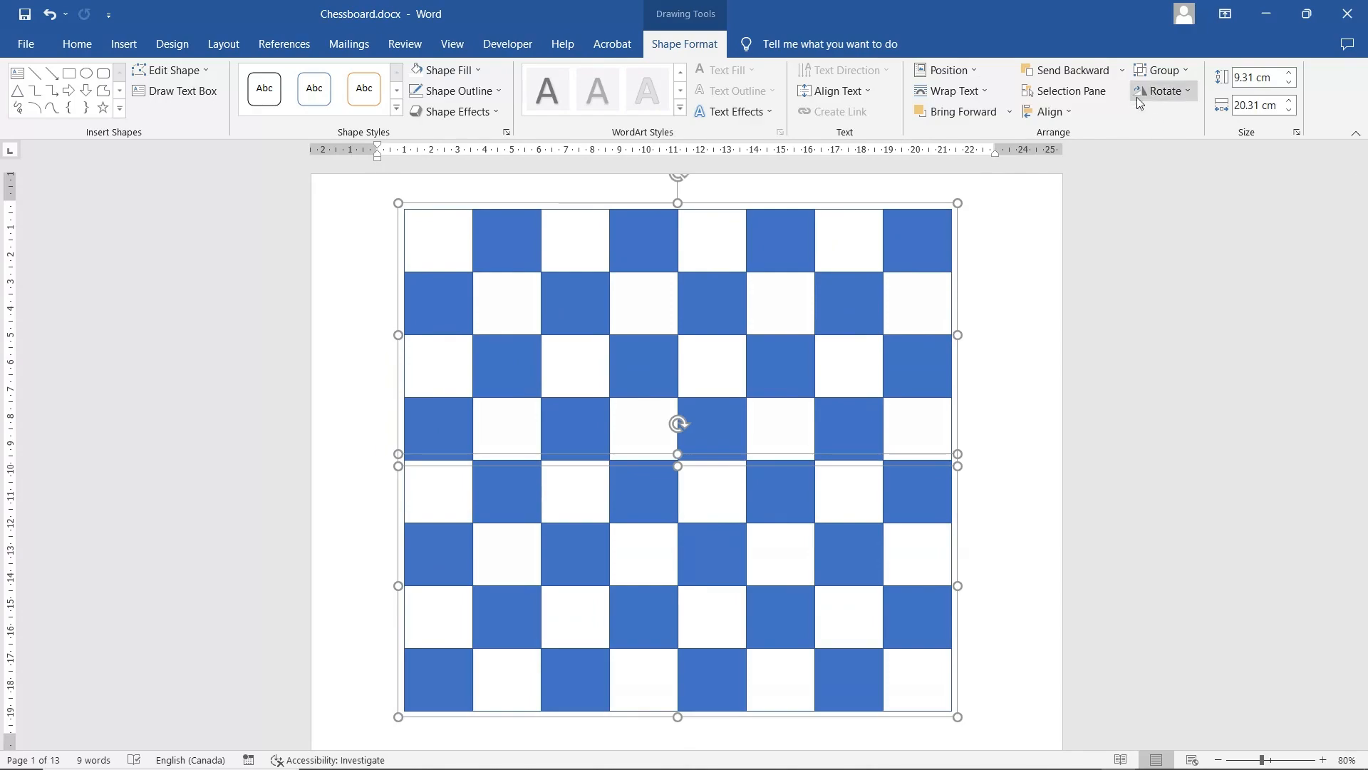
click(1060, 113)
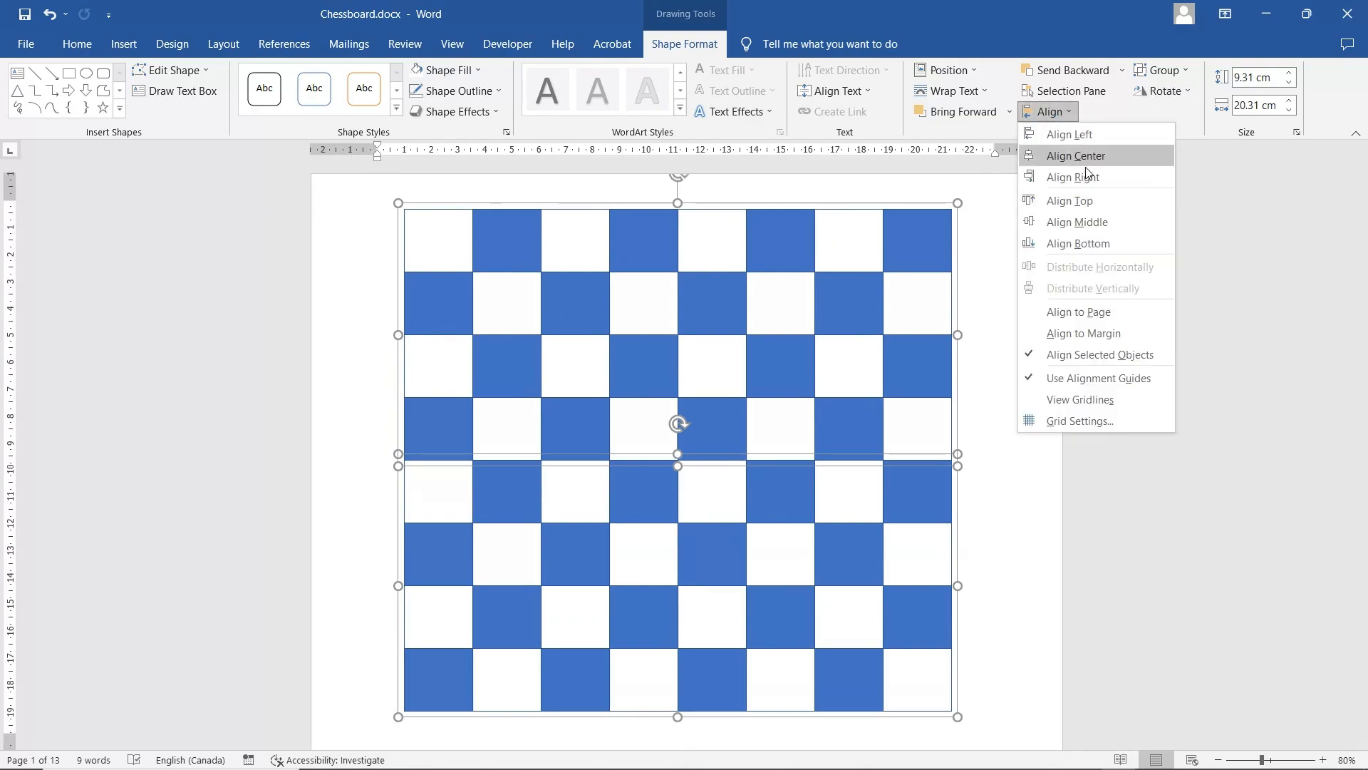
click(1076, 135)
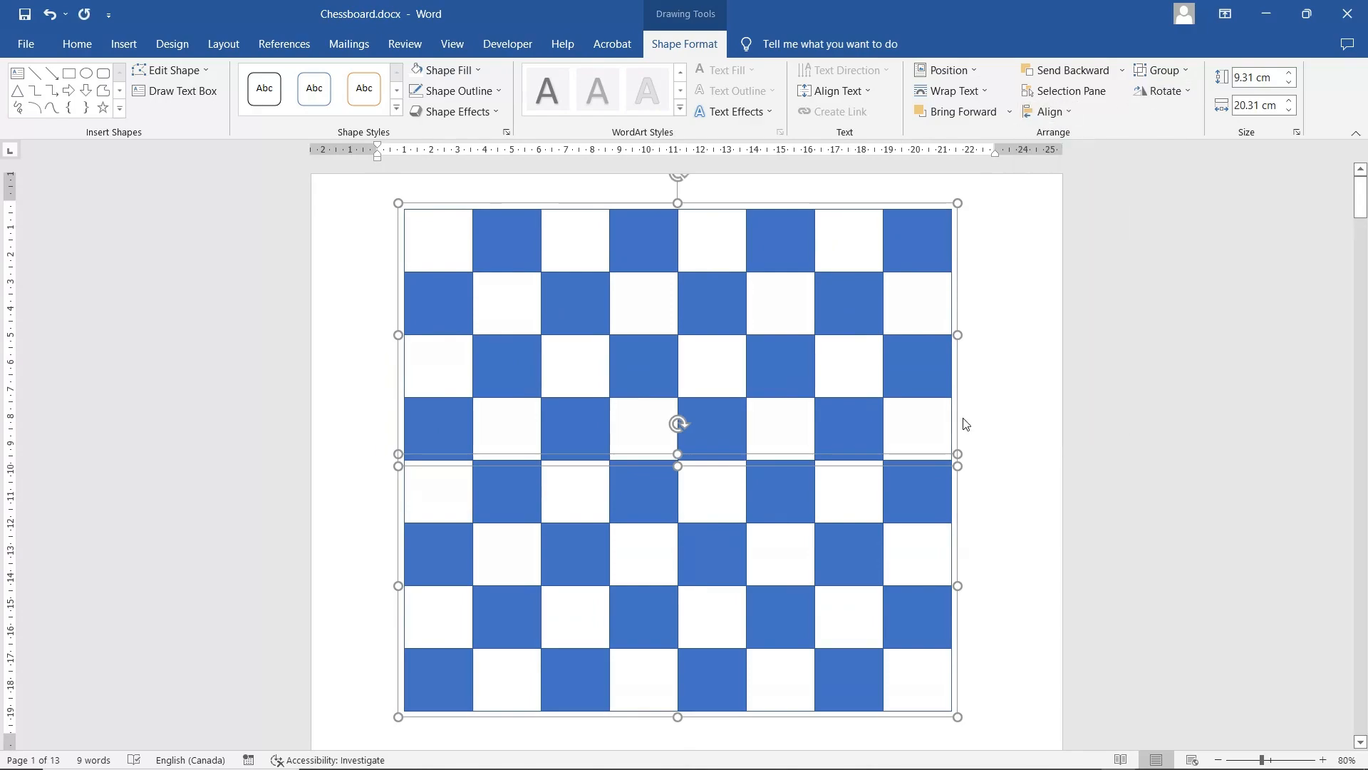
Group the two four-row halves into a single chessboard object and check its layout options.
click(991, 432)
click(870, 366)
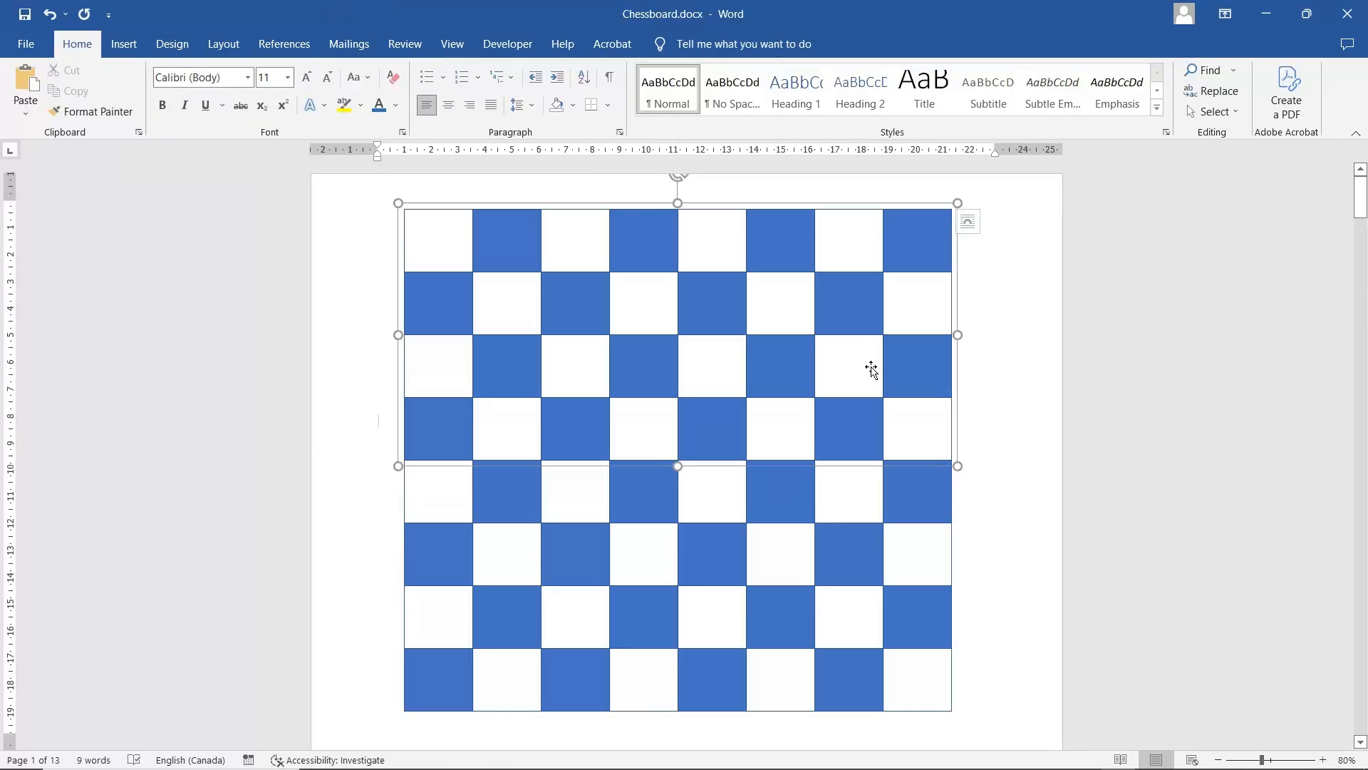
shift+click(813, 531)
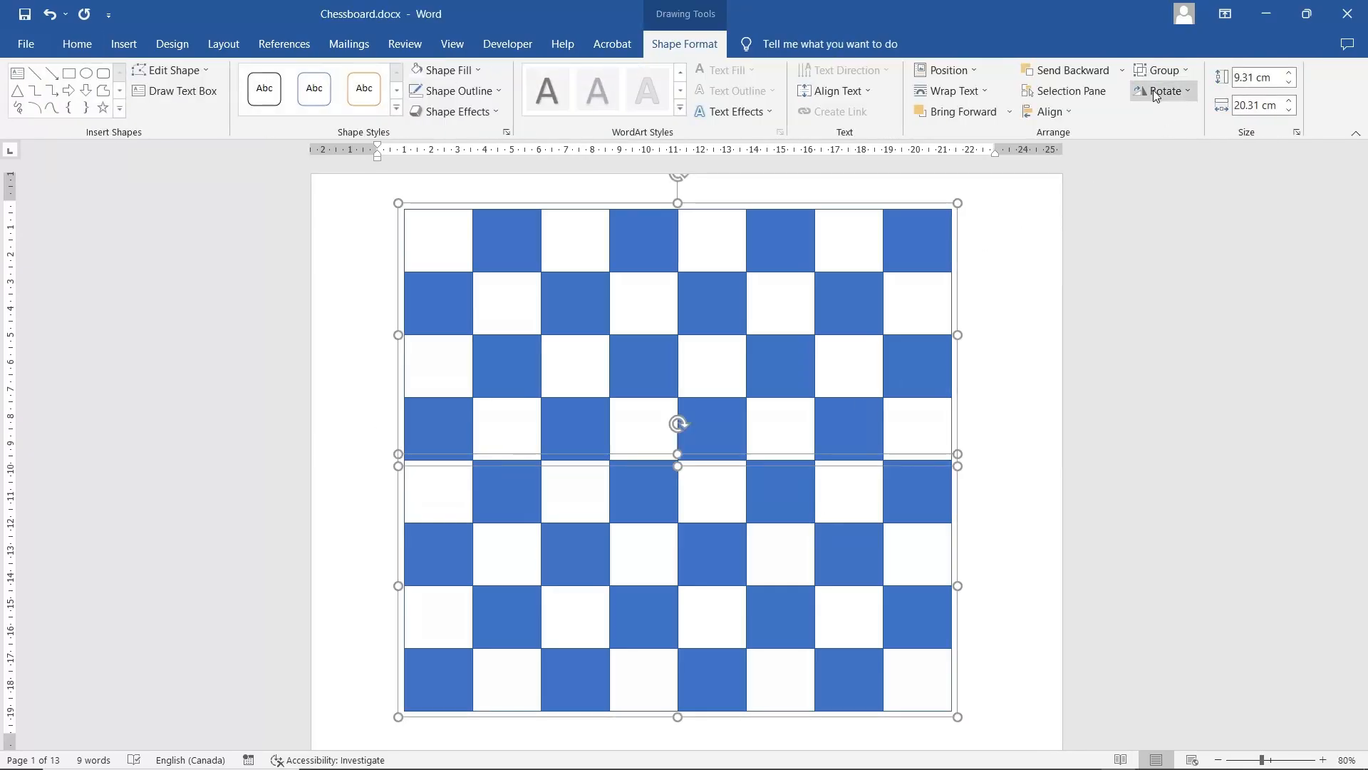
click(1162, 70)
click(1164, 96)
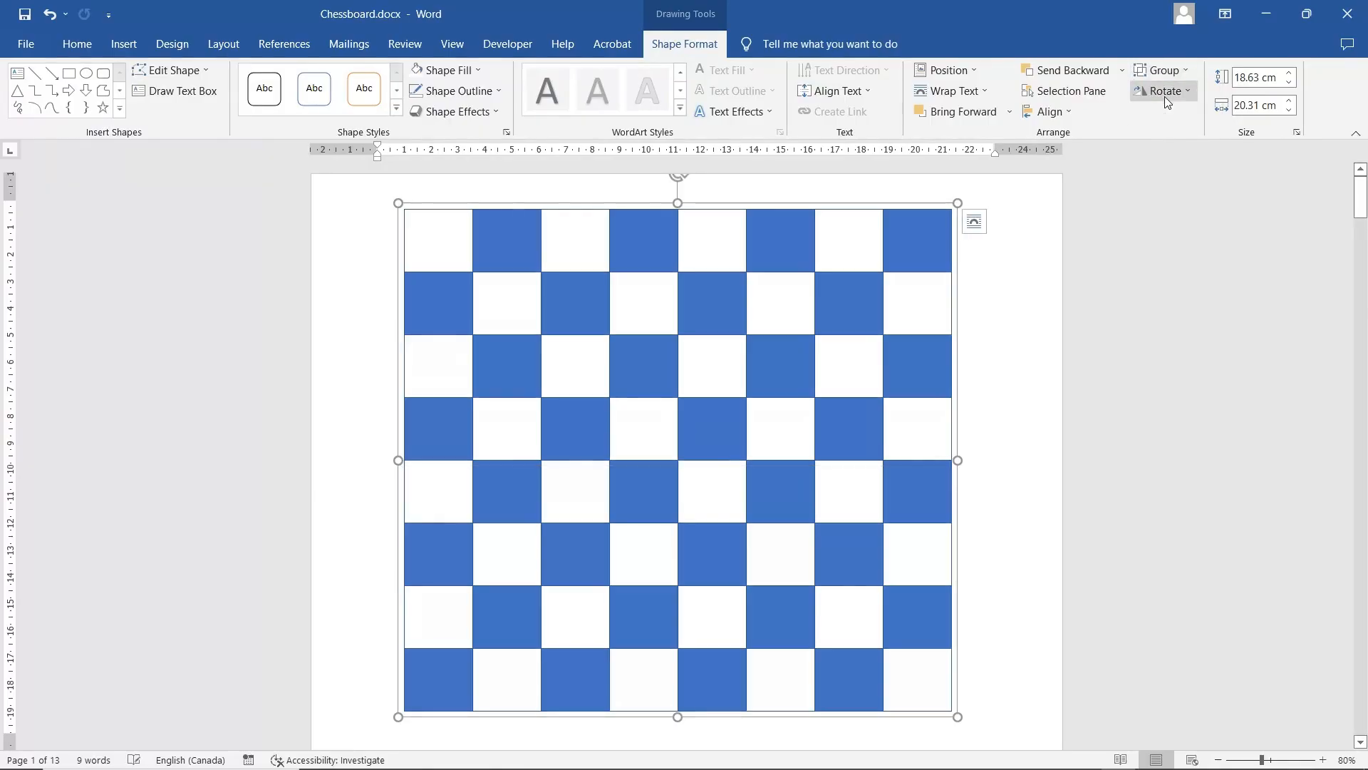
click(977, 228)
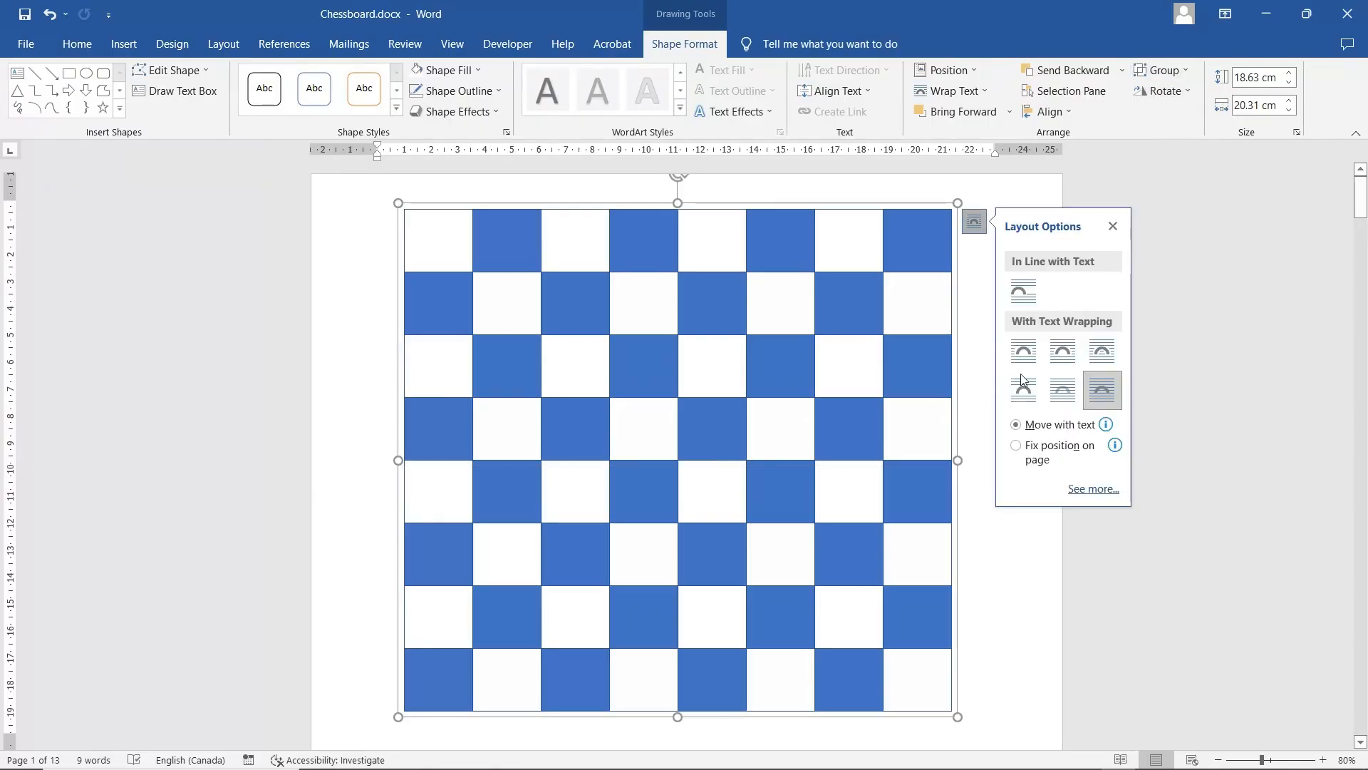
click(1019, 562)
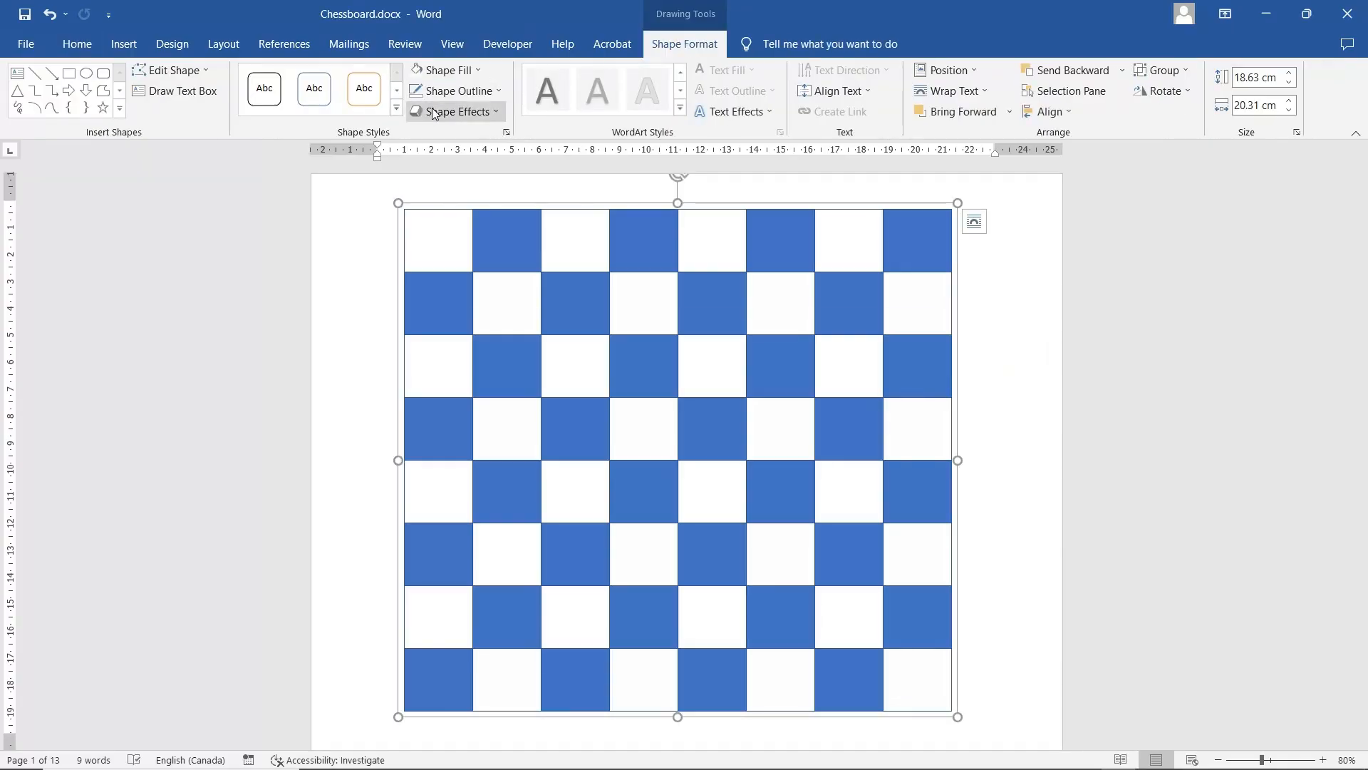
Apply the first preset bevel effect to the whole chessboard.
click(435, 113)
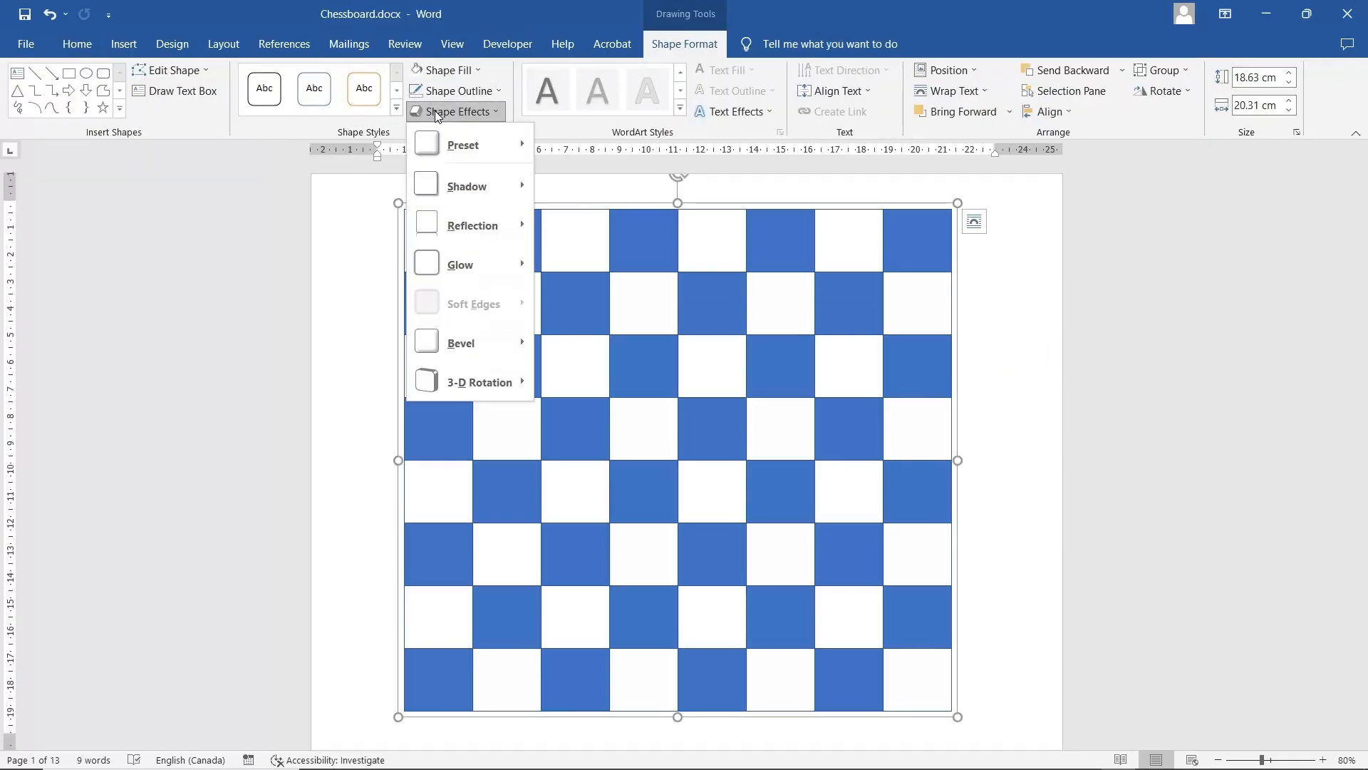
mouse_move(467, 340)
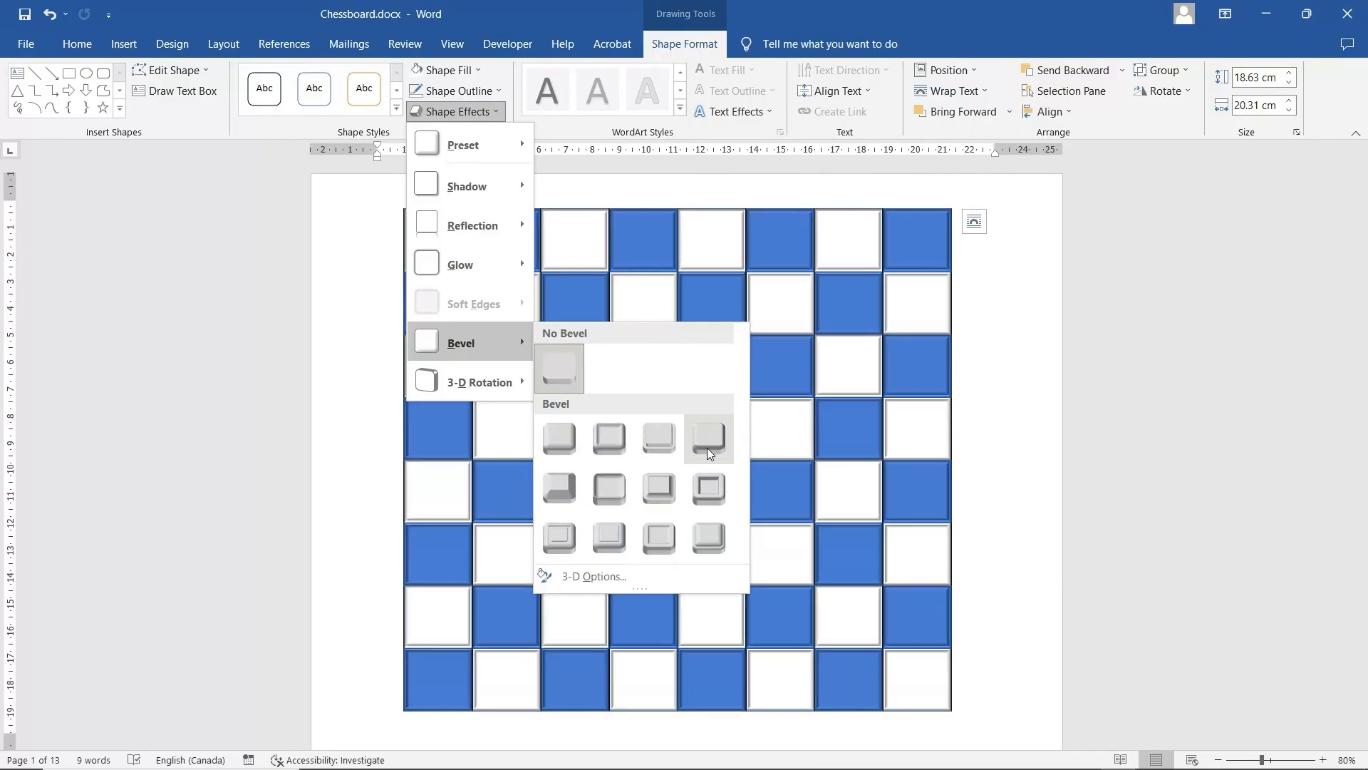
click(568, 442)
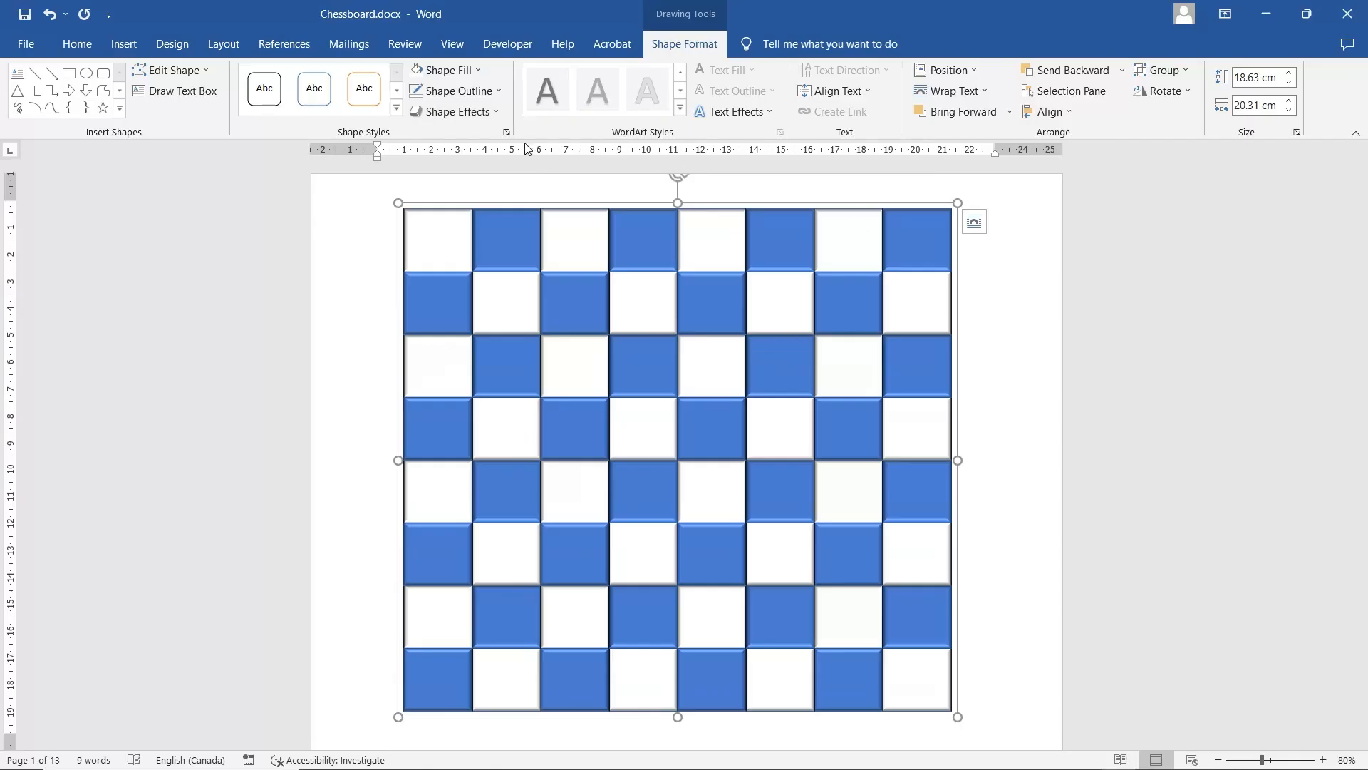
Set the top bevel width of the whole chessboard to 3 pt in its 3-D format settings.
click(506, 132)
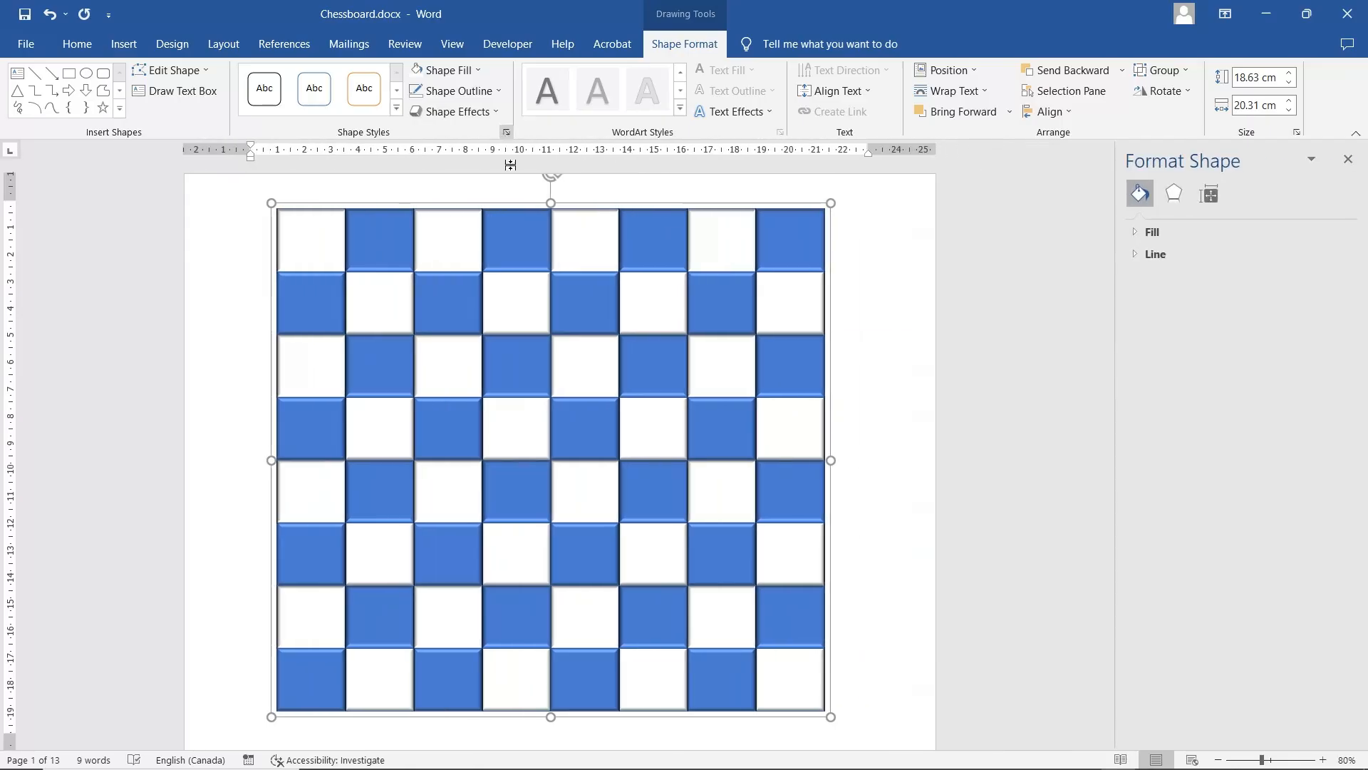
right_click(817, 315)
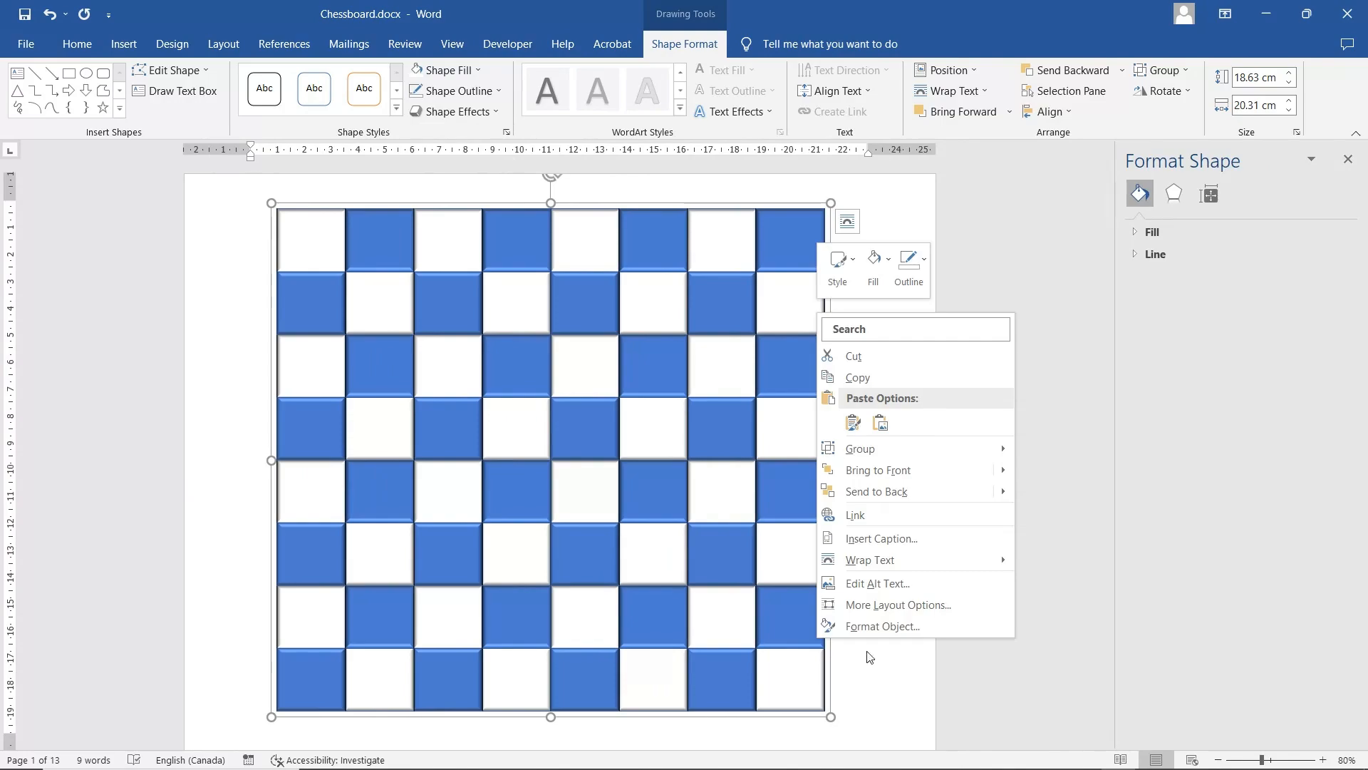
click(1174, 196)
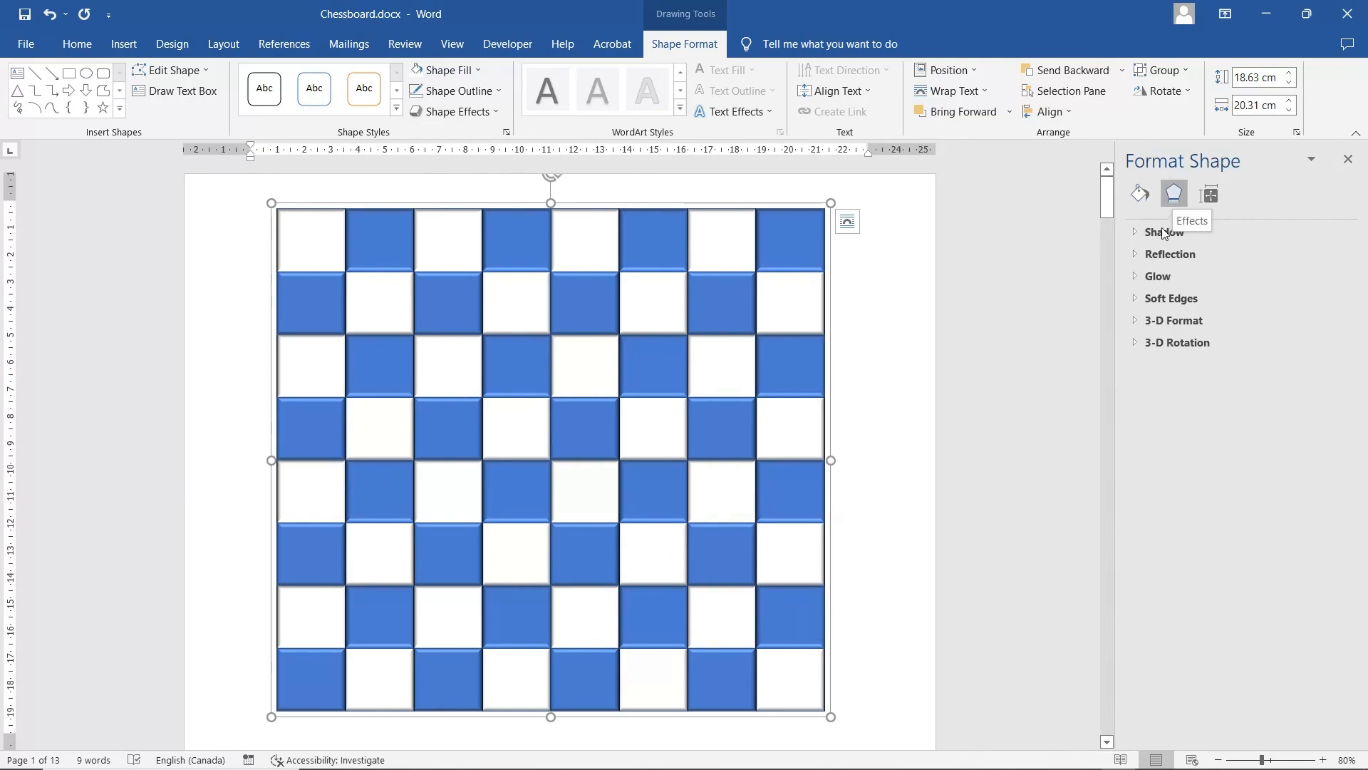
click(1156, 325)
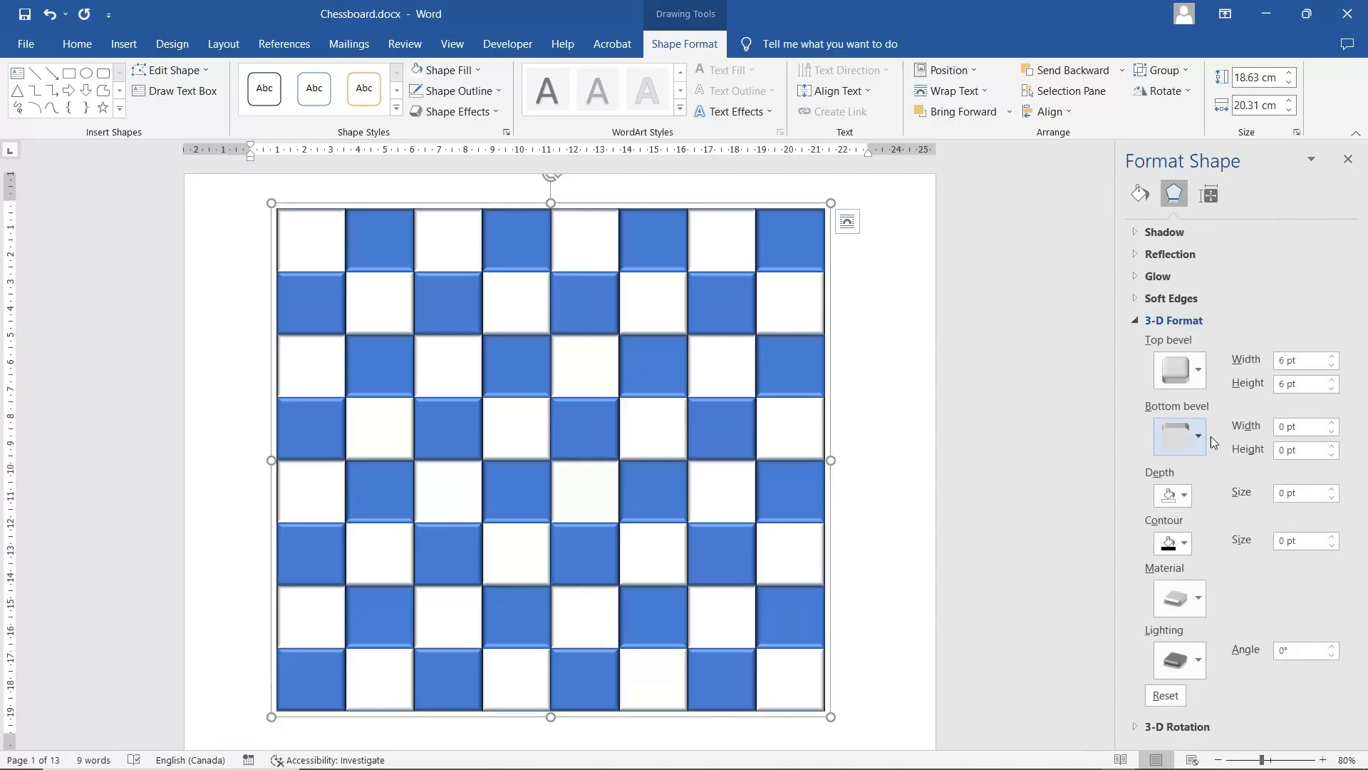
click(1331, 365)
click(1332, 365)
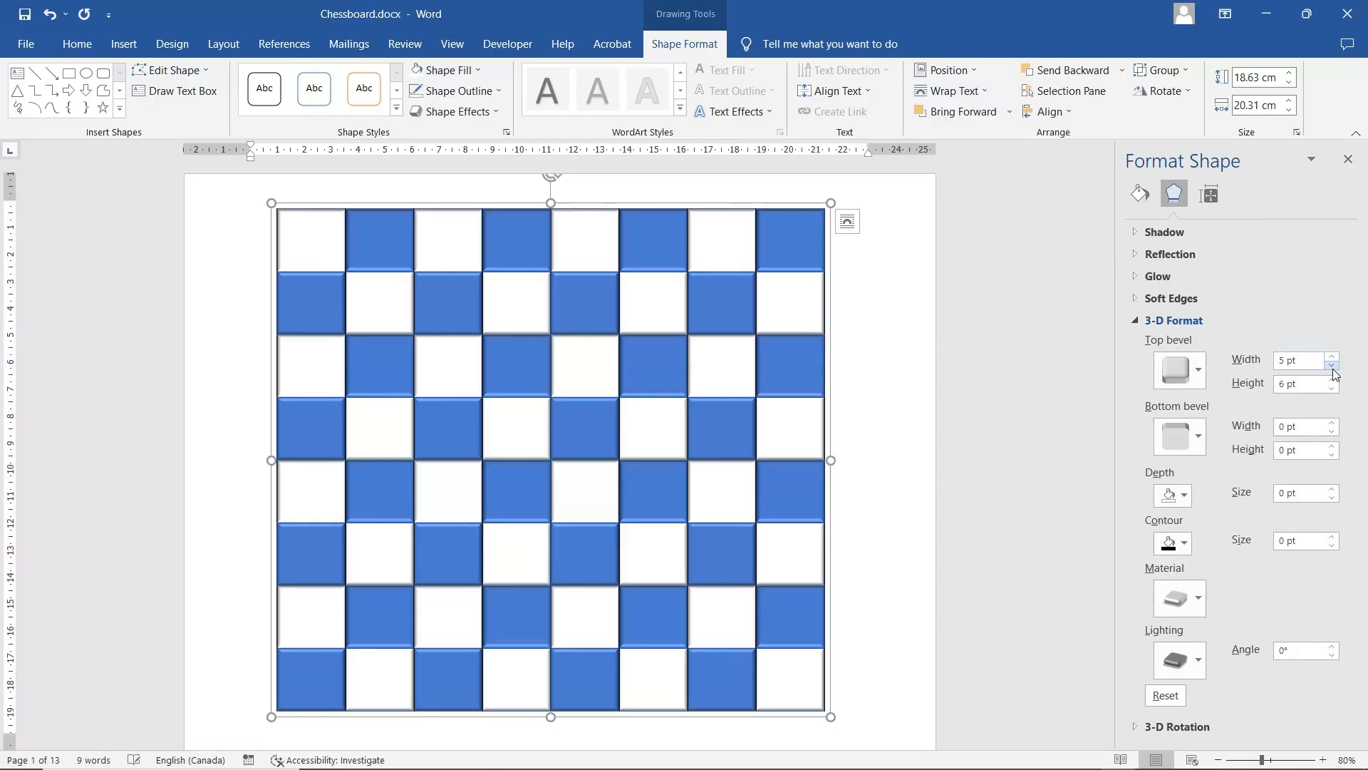
click(1332, 365)
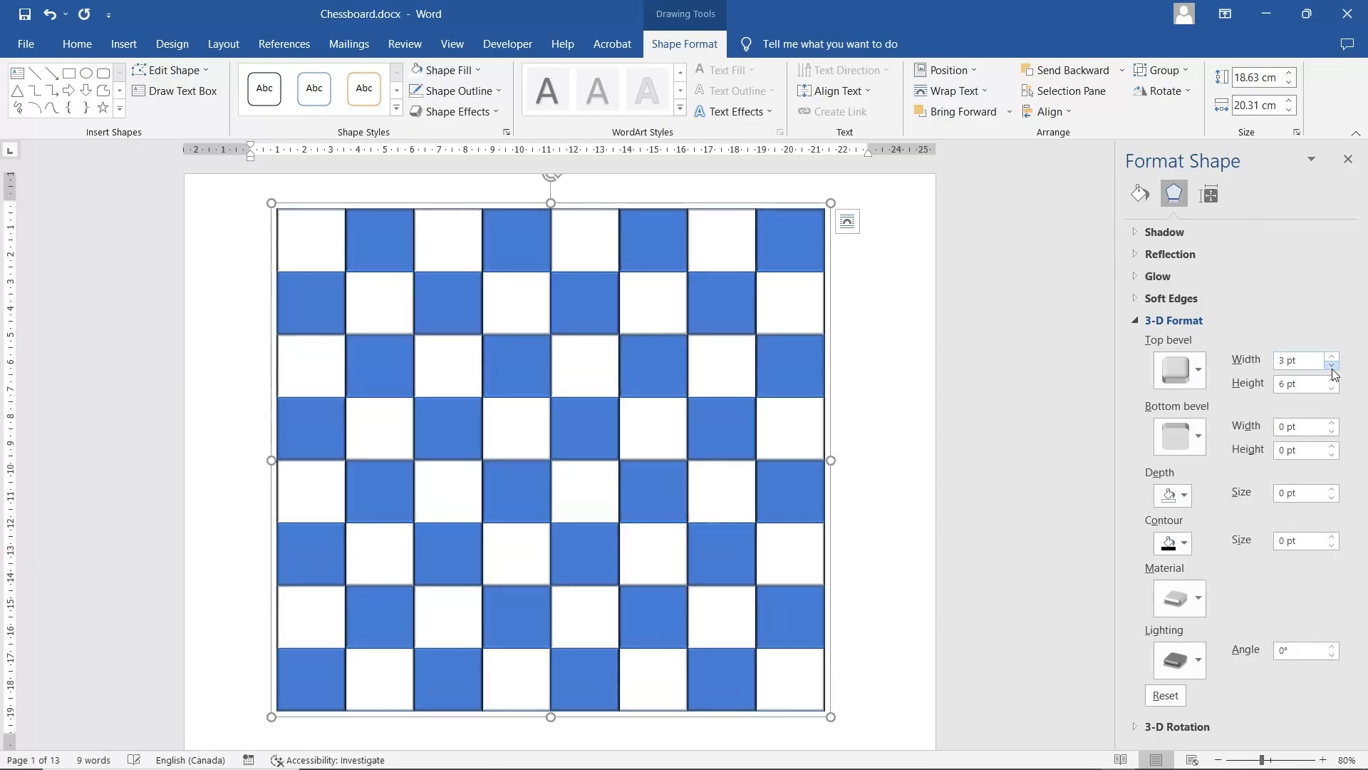
Set the chessboard's top bevel height to 3 pt and deselect the board.
click(1332, 389)
click(1332, 389)
click(1332, 389)
click(1332, 389)
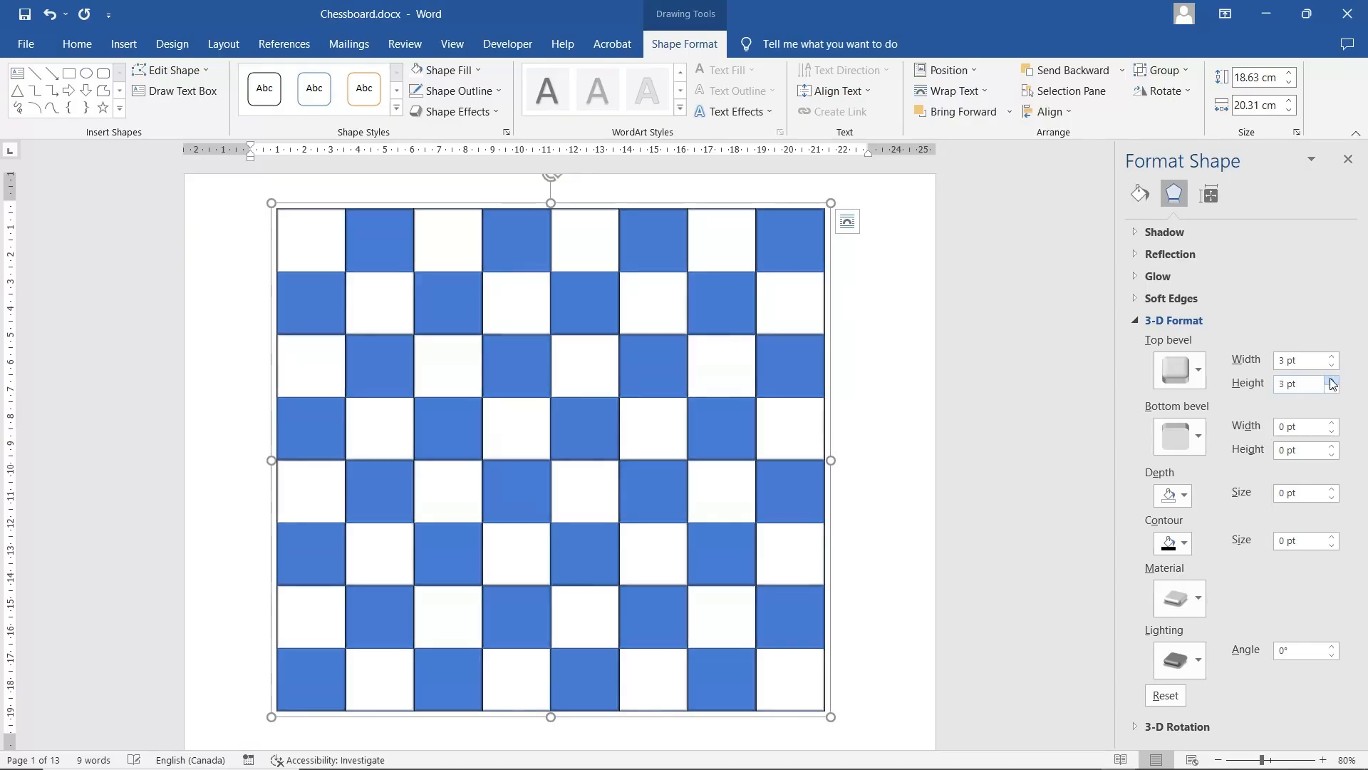
click(602, 296)
click(508, 255)
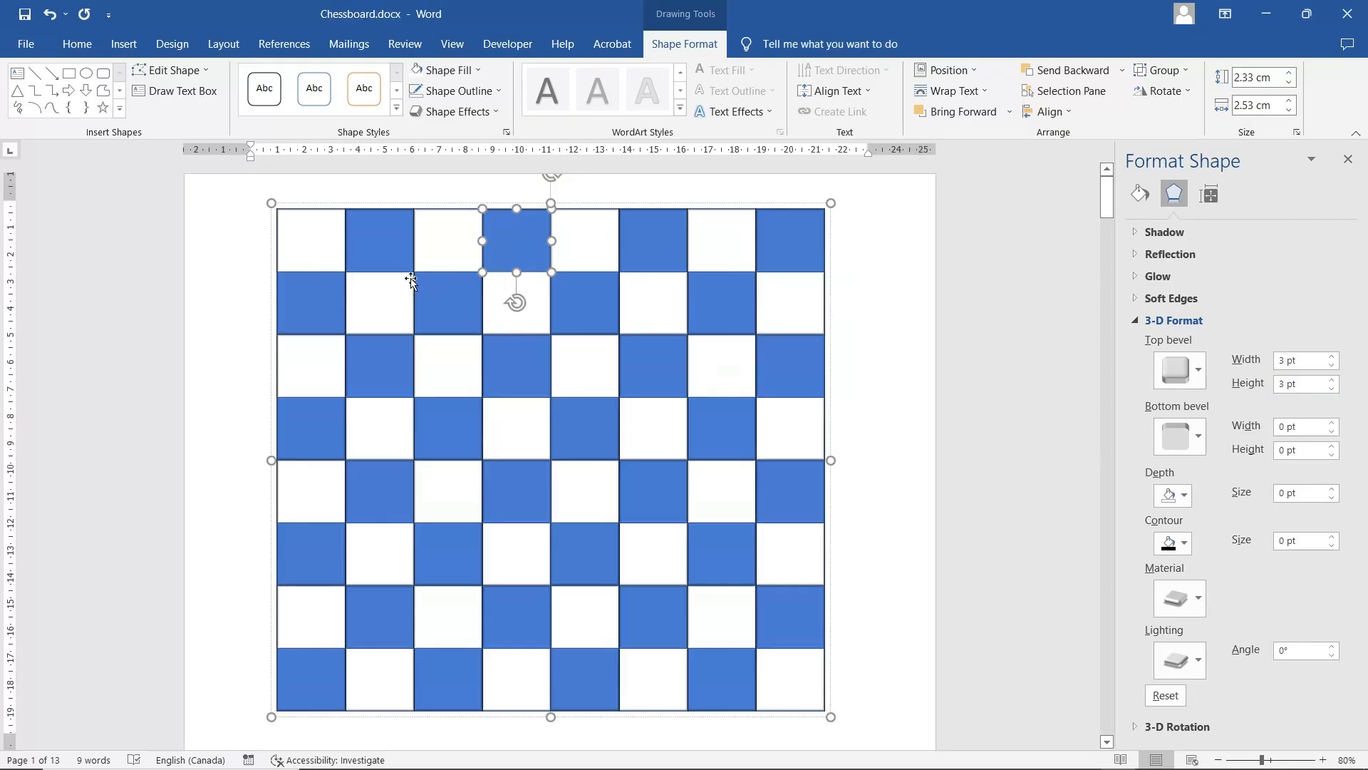
click(864, 347)
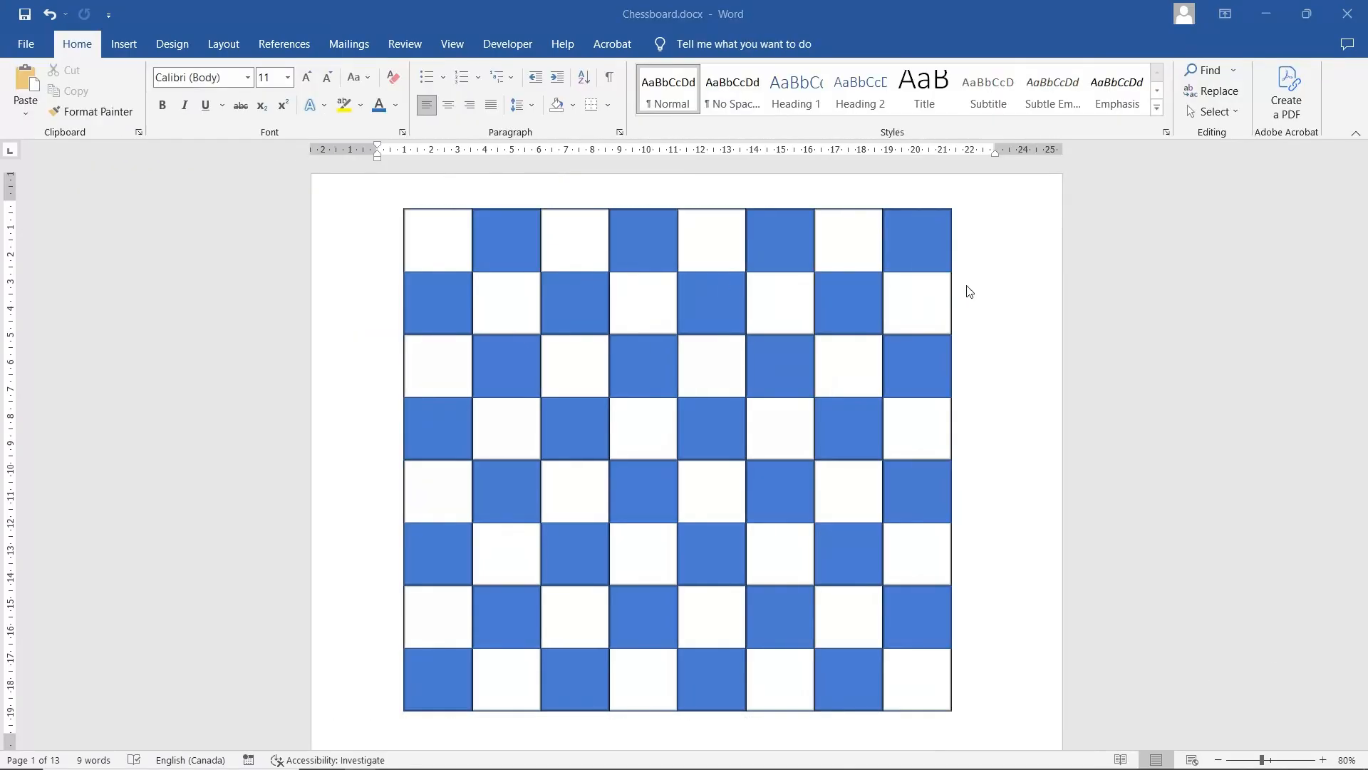
Select all the white squares inside the grouped chessboard, across all eight rows.
click(447, 242)
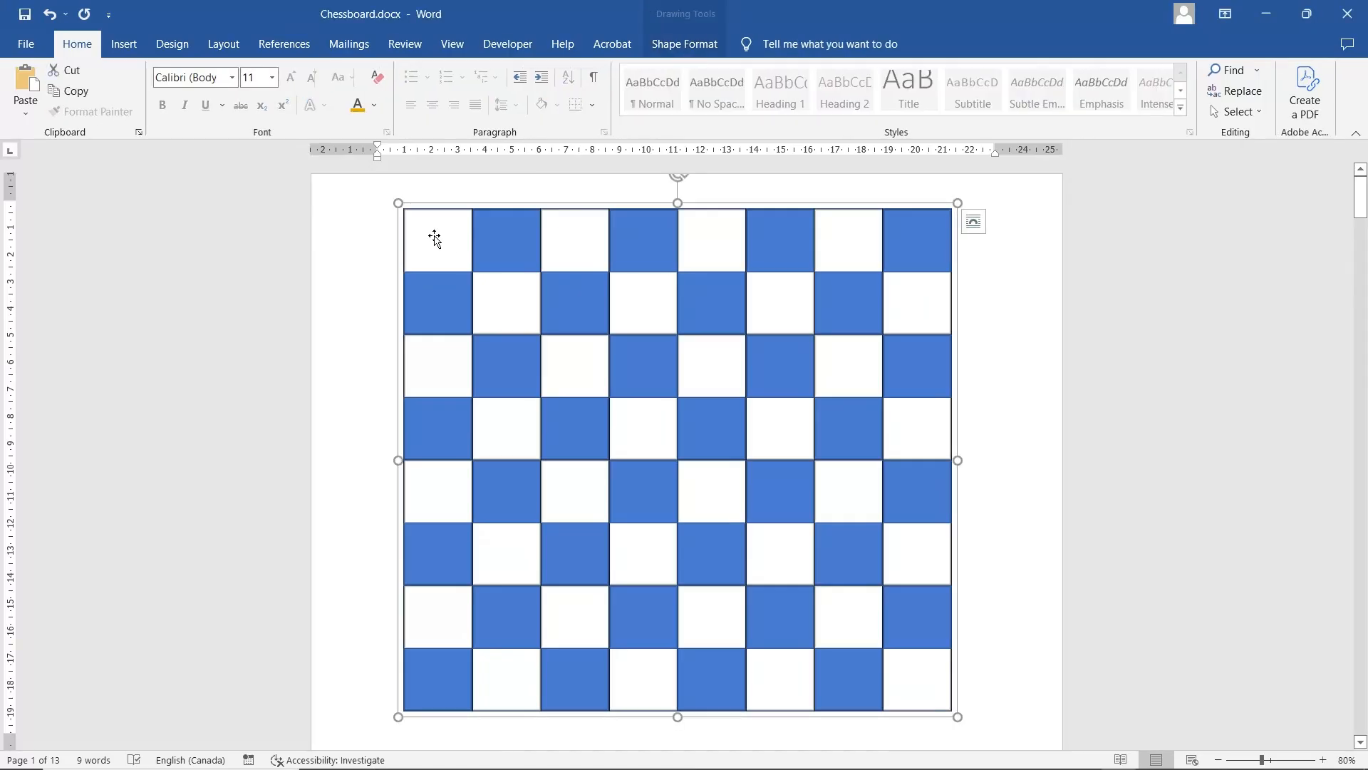
click(447, 242)
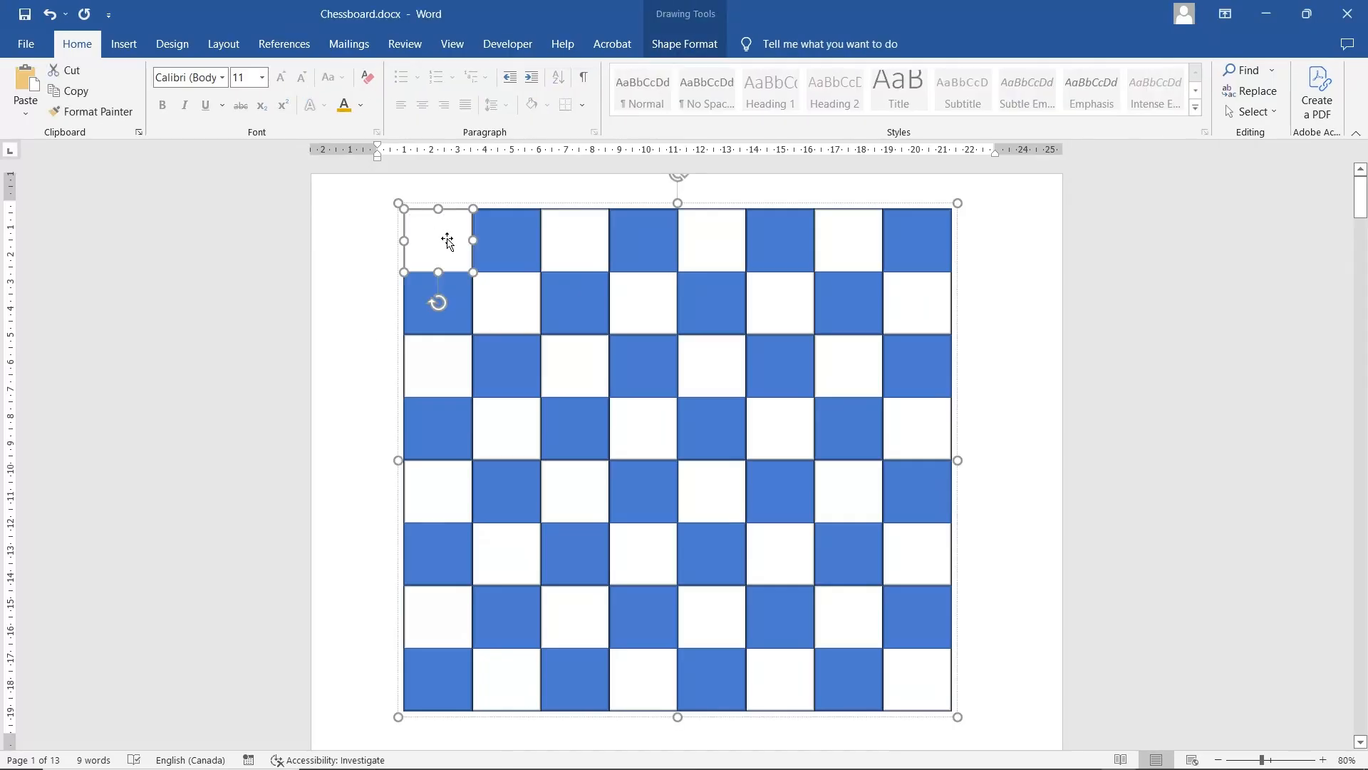
ctrl+click(586, 240)
ctrl+click(692, 242)
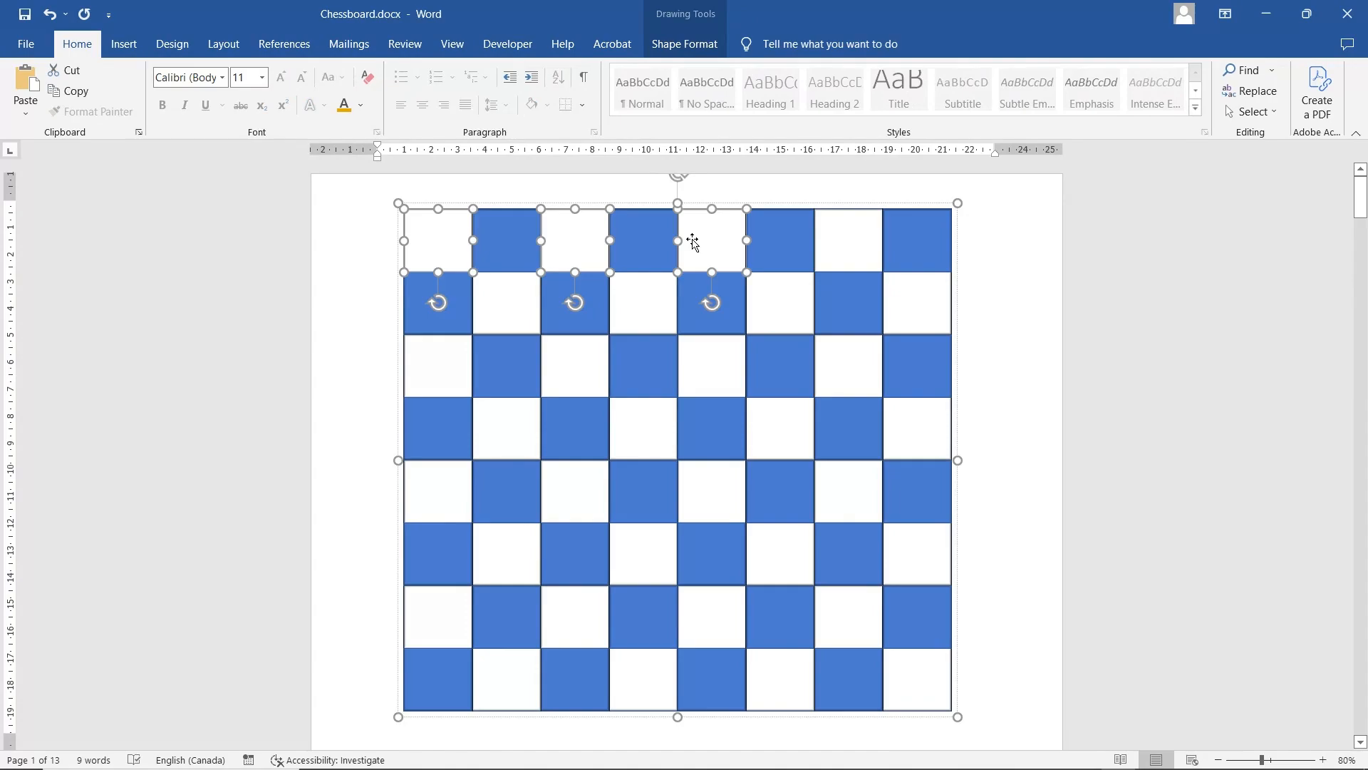
ctrl+click(843, 243)
ctrl+click(915, 296)
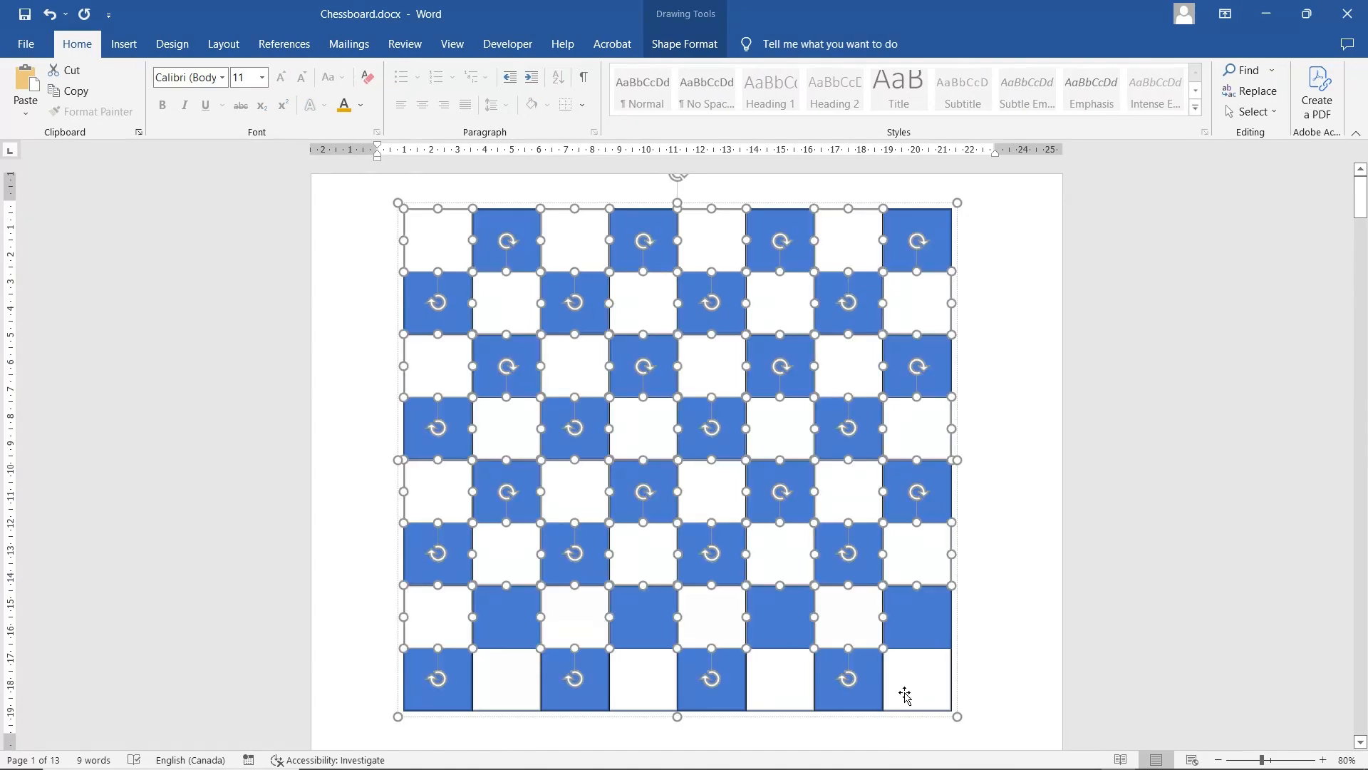
ctrl+click(905, 695)
ctrl+click(794, 684)
ctrl+click(655, 684)
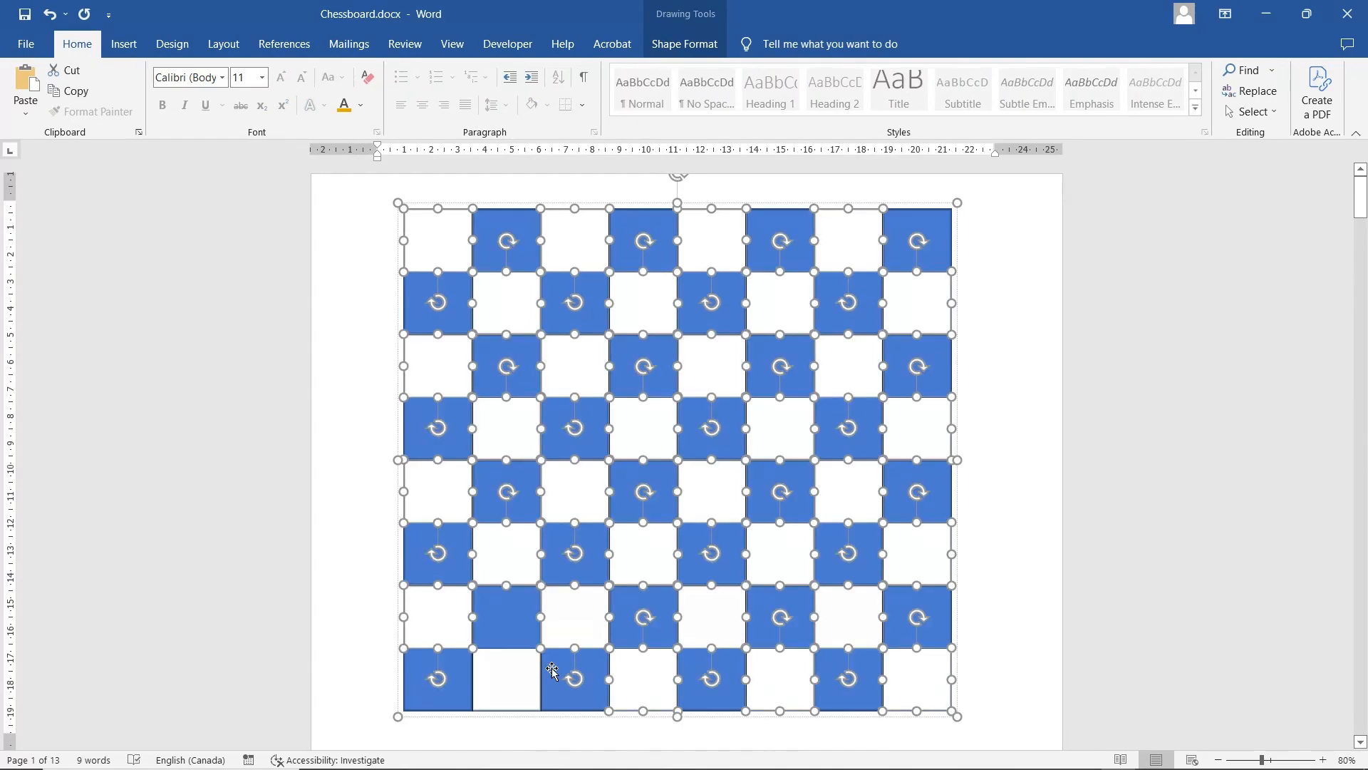
ctrl+click(522, 673)
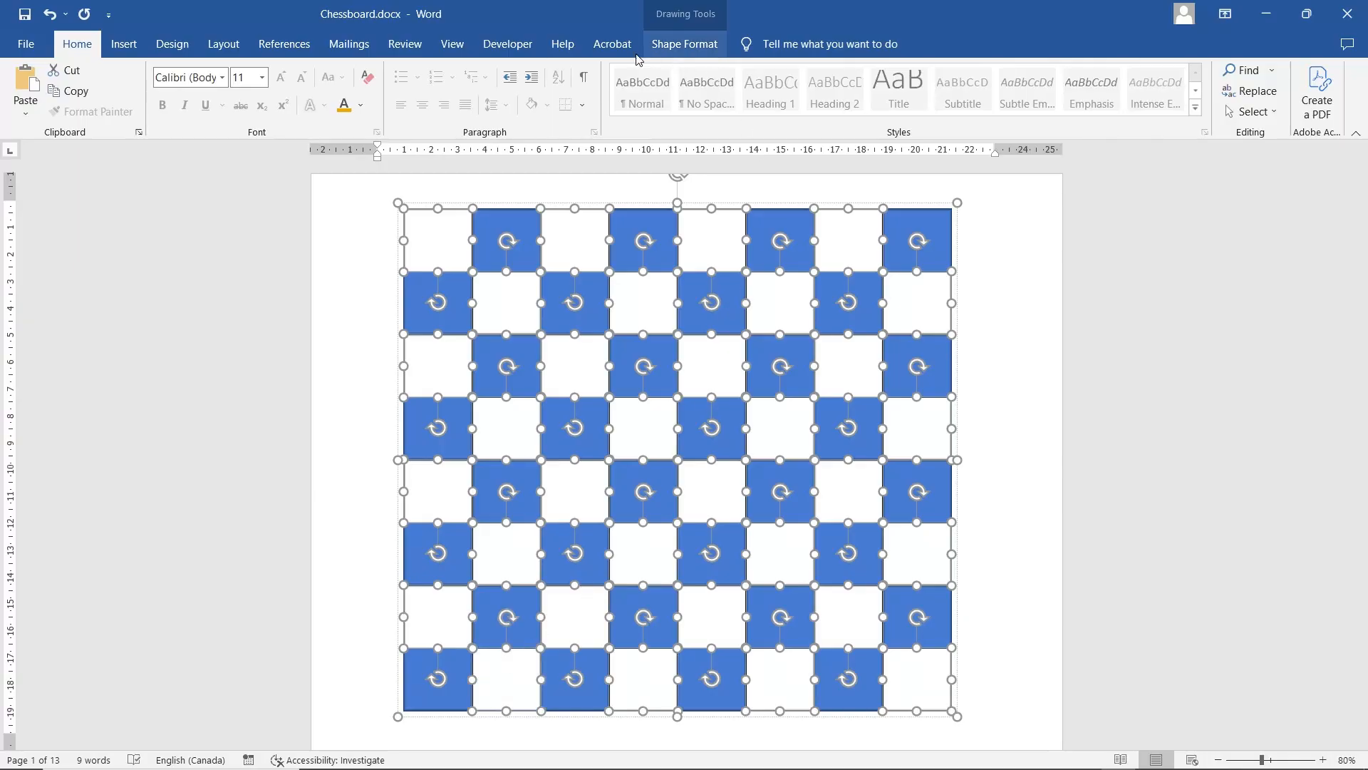
Try the first light gradient variation as the fill of the white squares and undo it.
click(677, 45)
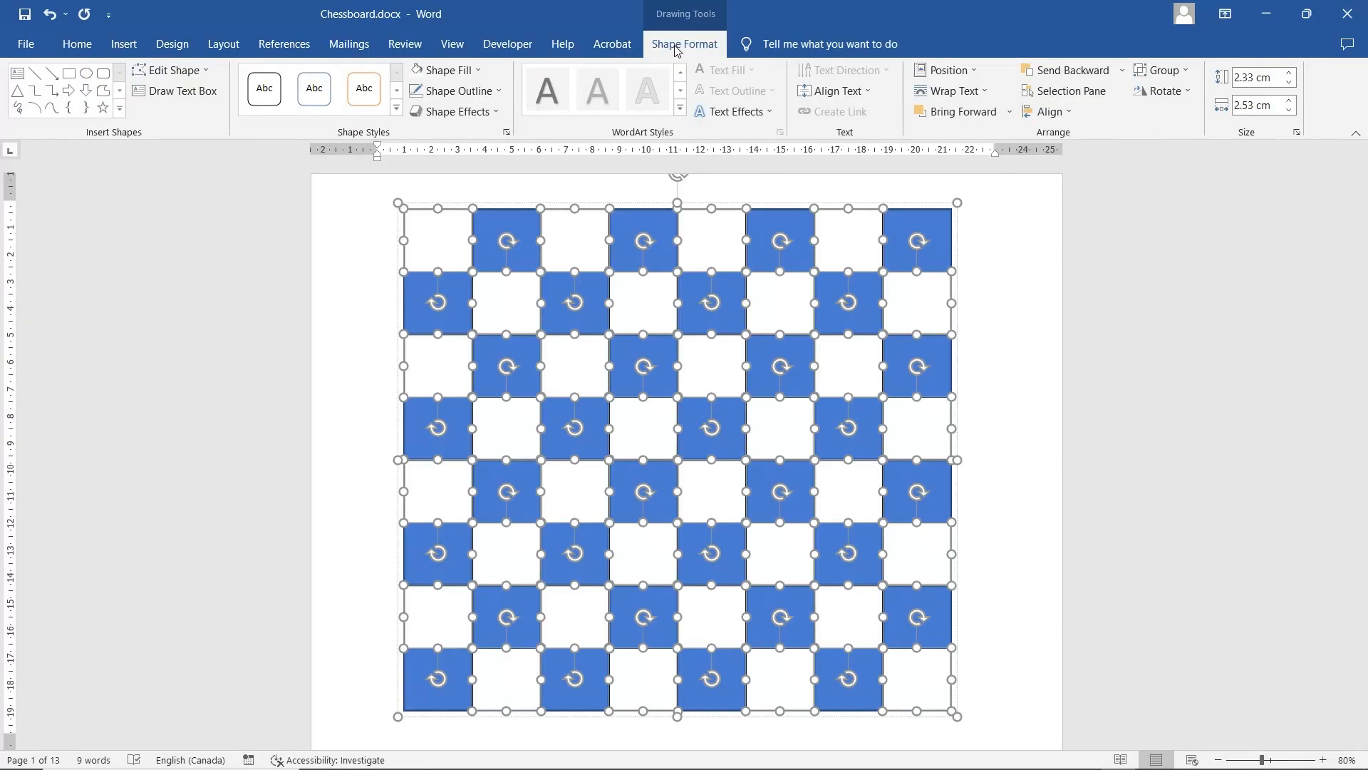
click(454, 70)
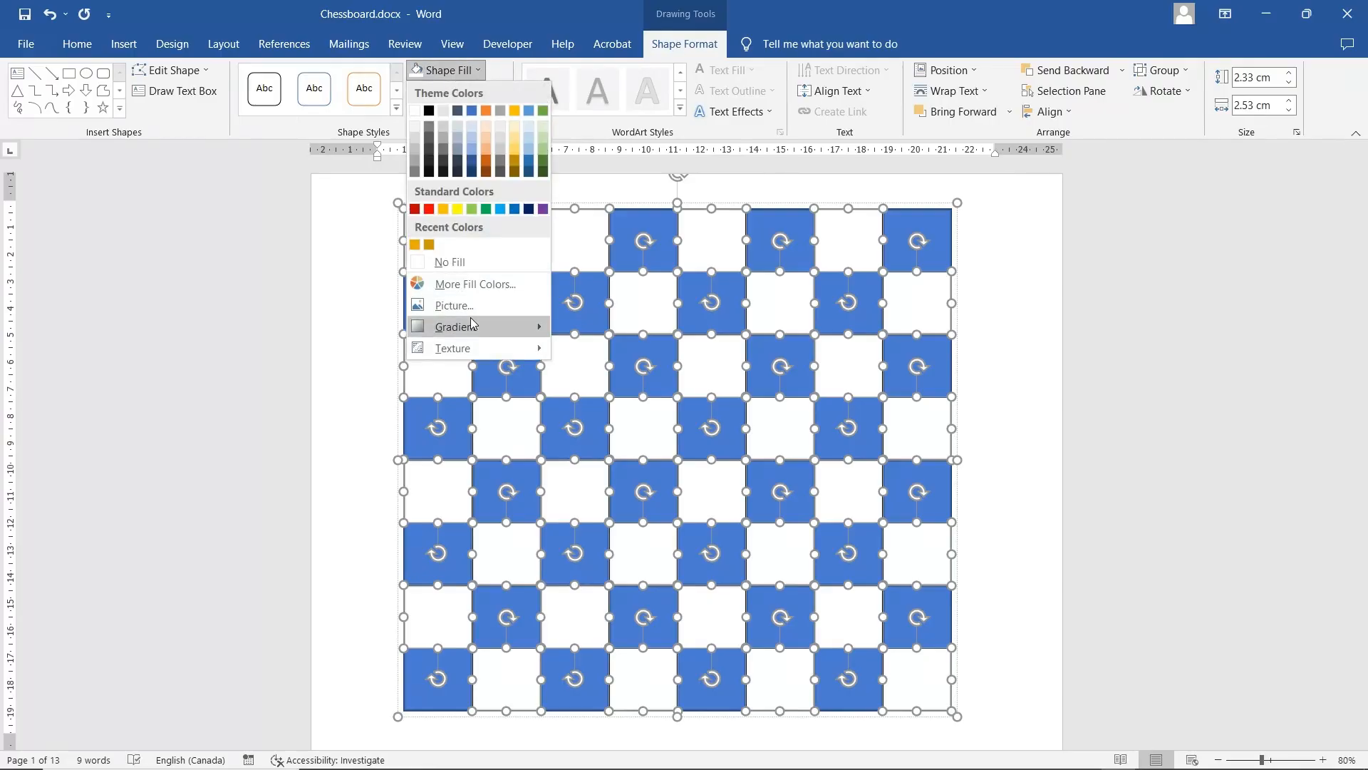
mouse_move(475, 327)
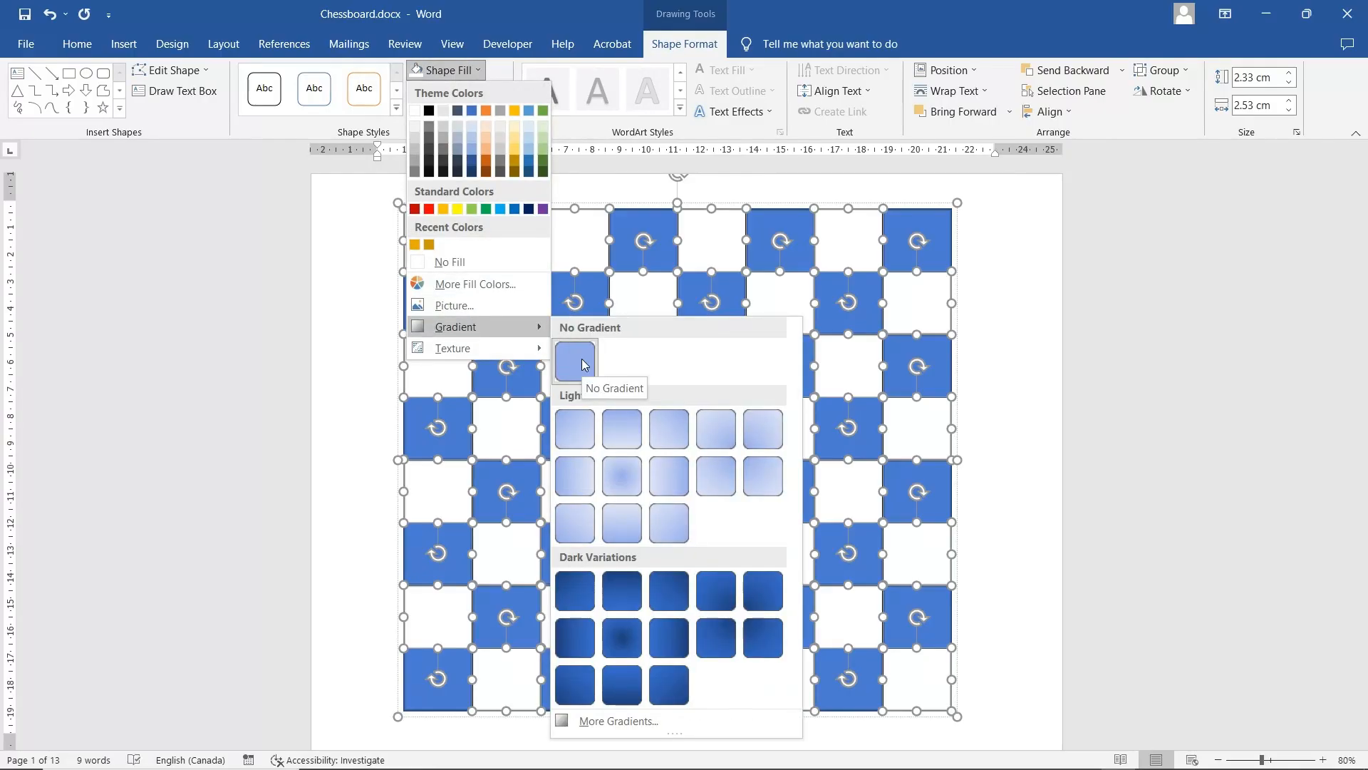
click(586, 436)
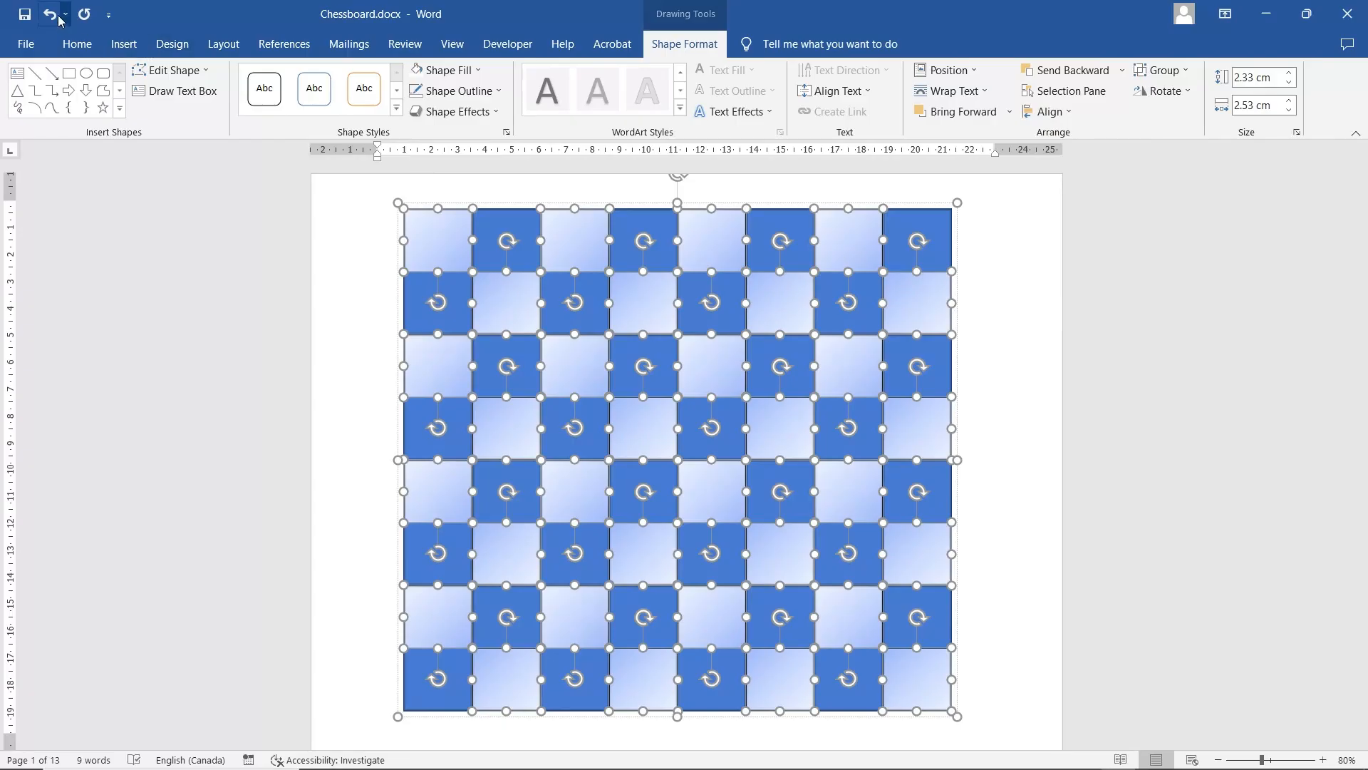
click(50, 15)
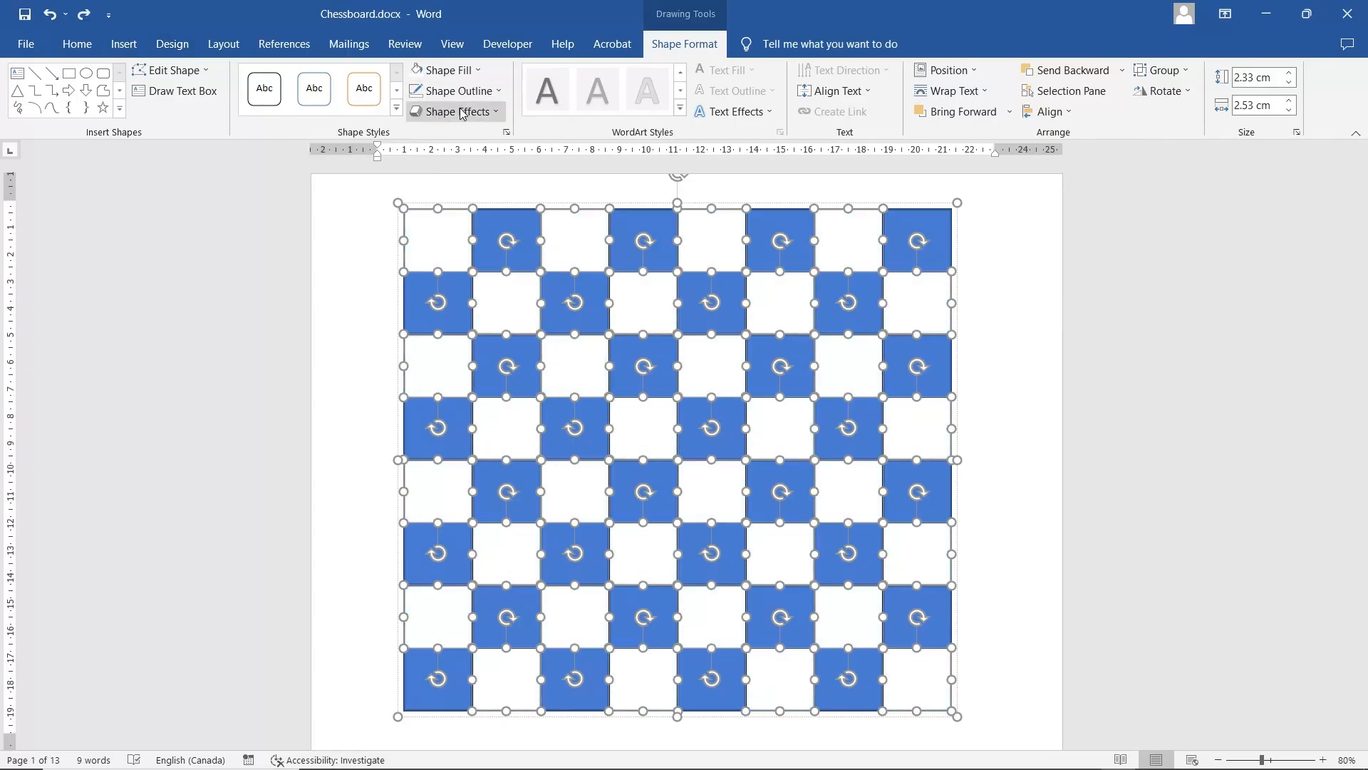
Fill the selected white squares with the Denim texture.
click(459, 70)
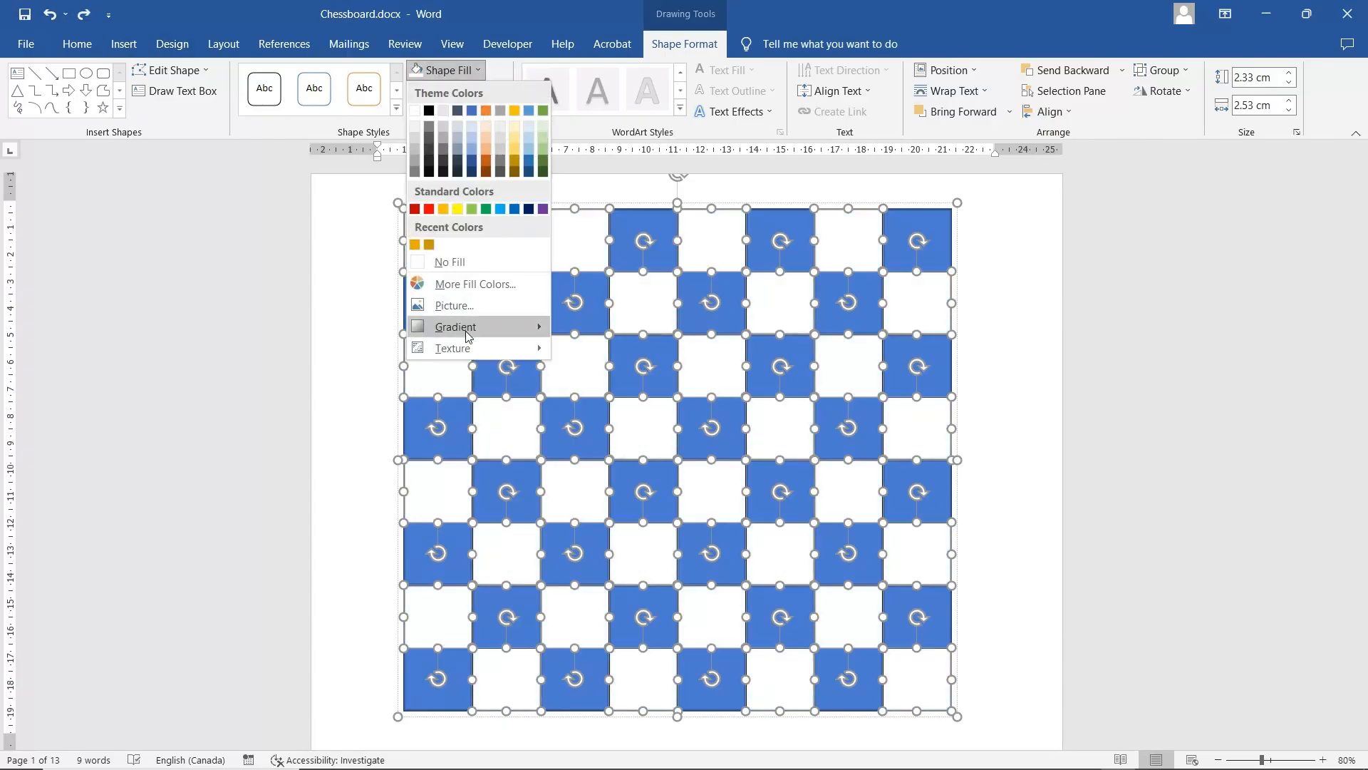
mouse_move(468, 335)
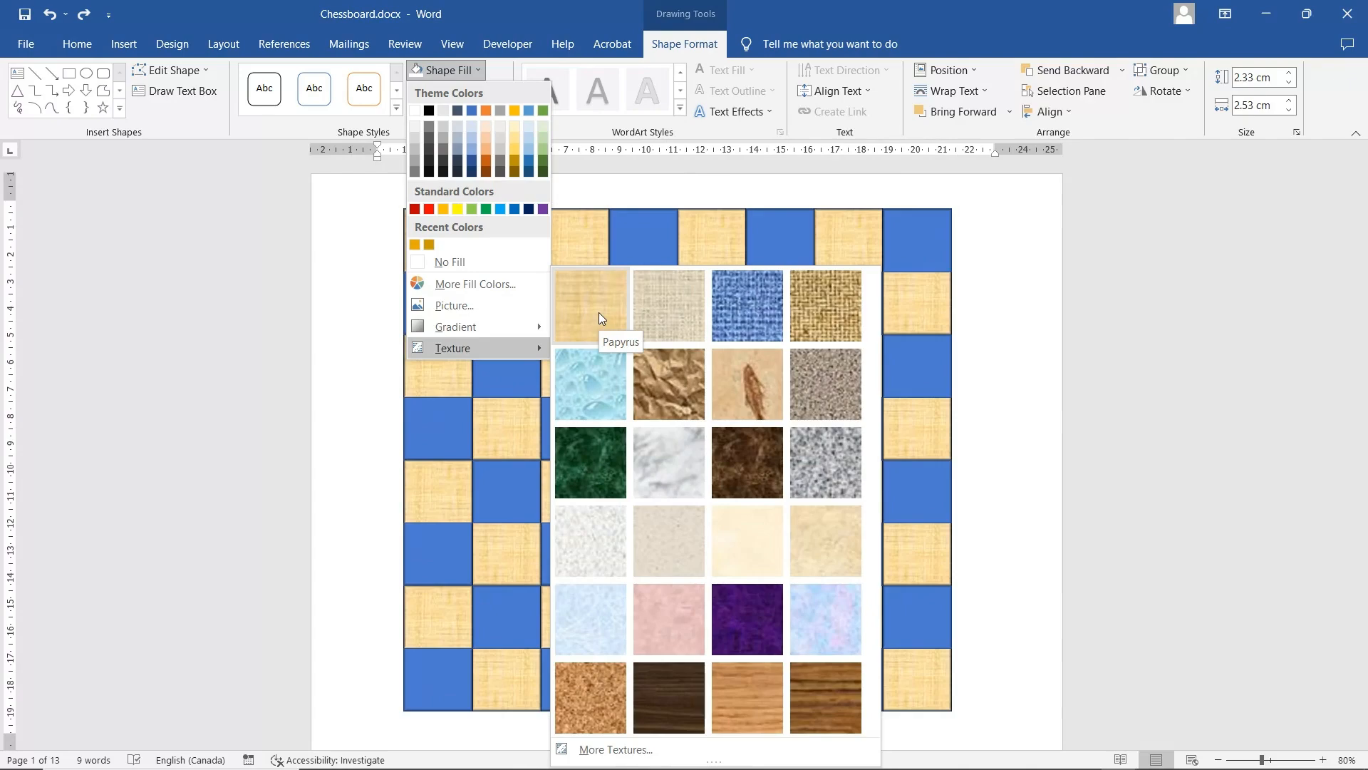
click(763, 315)
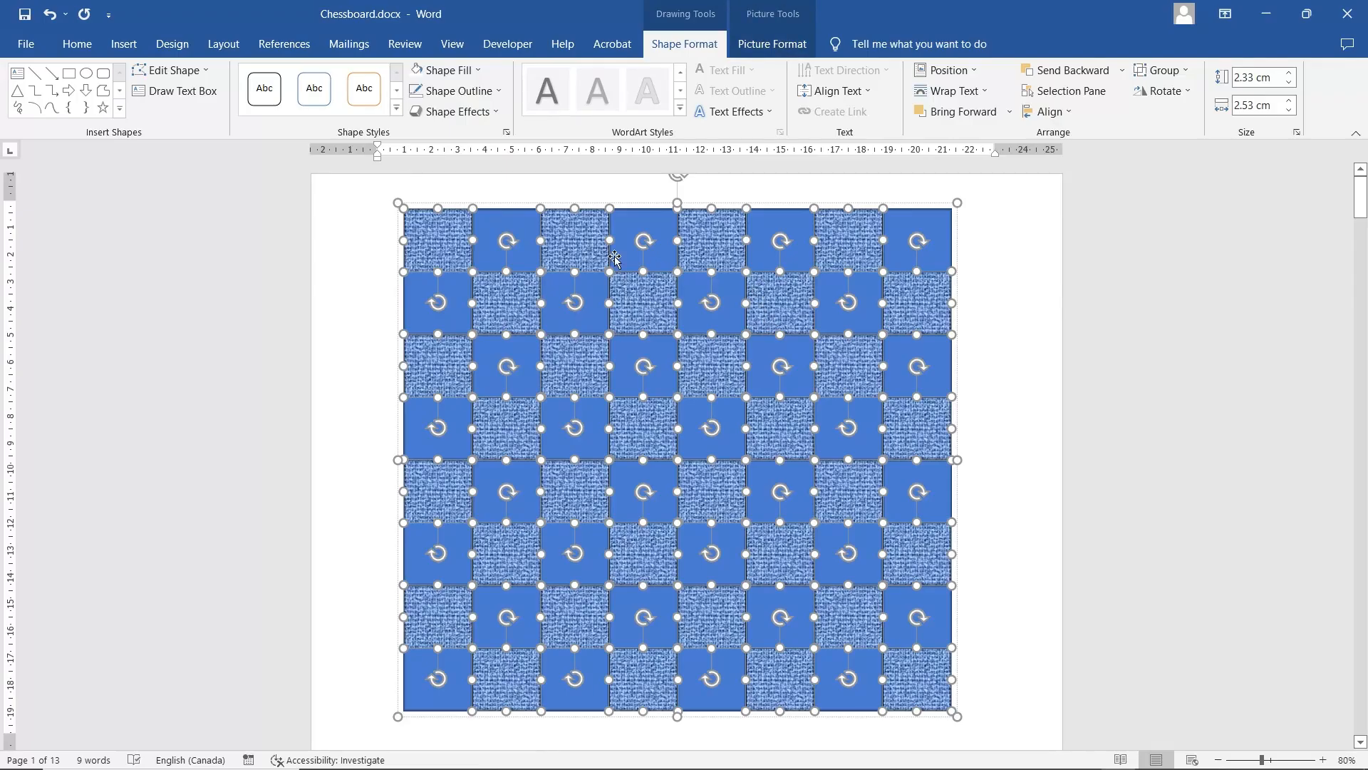
click(453, 78)
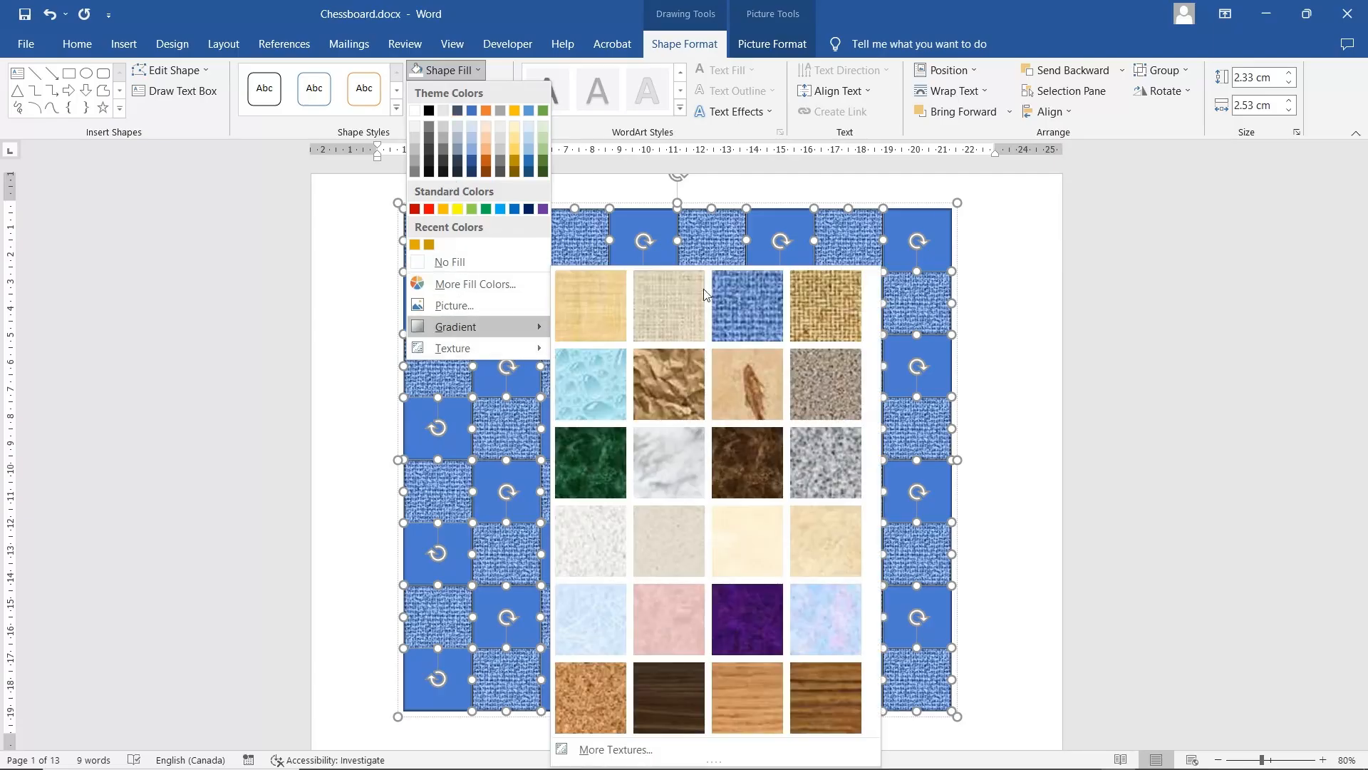
click(1175, 190)
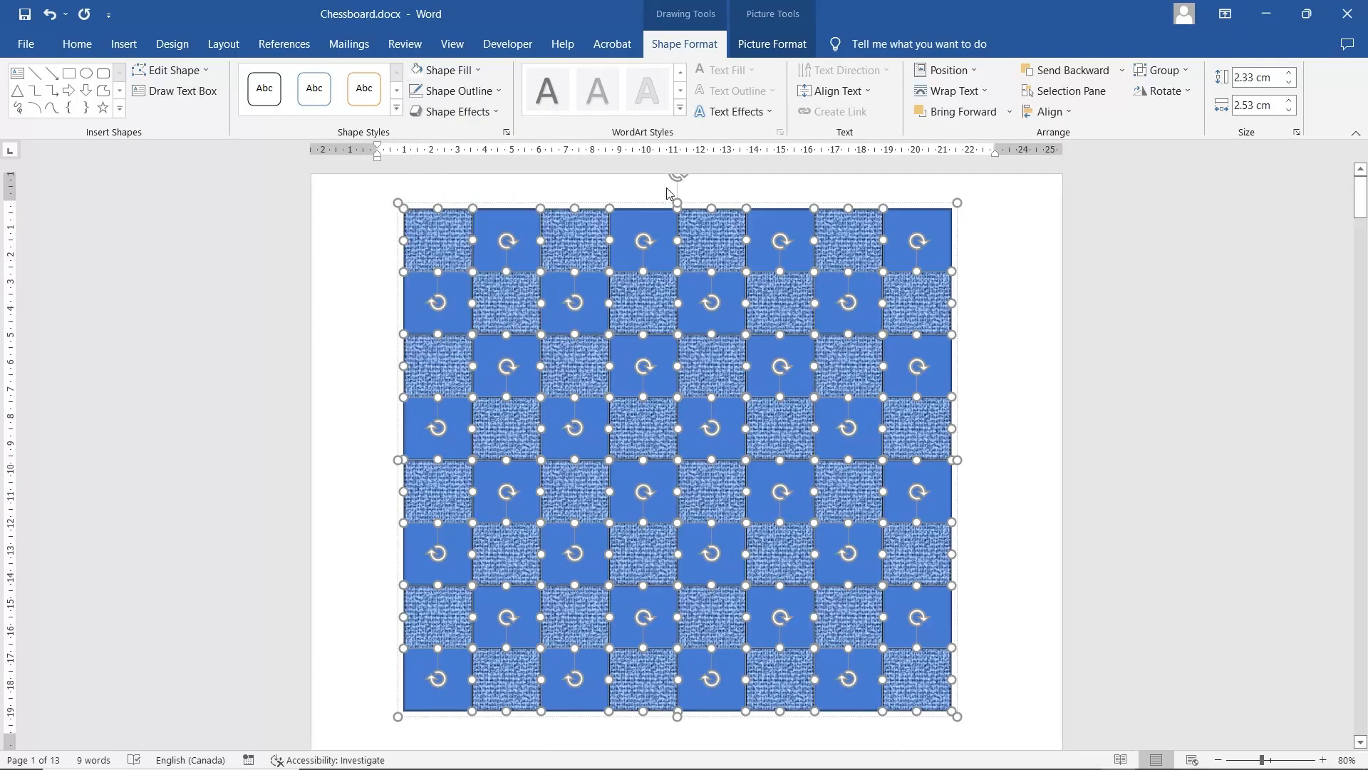
Scale the tiled Denim texture of the selected squares to 50% in both X and Y.
click(507, 133)
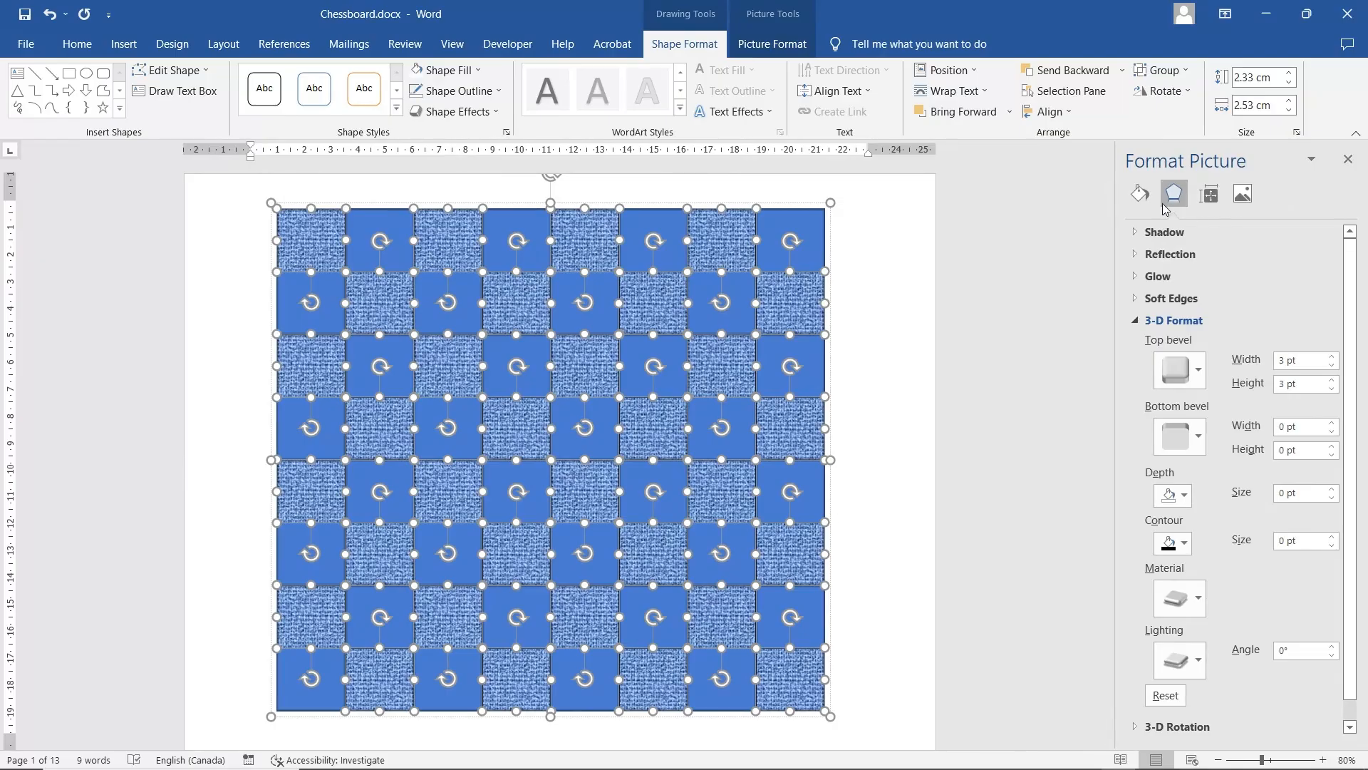
click(1141, 193)
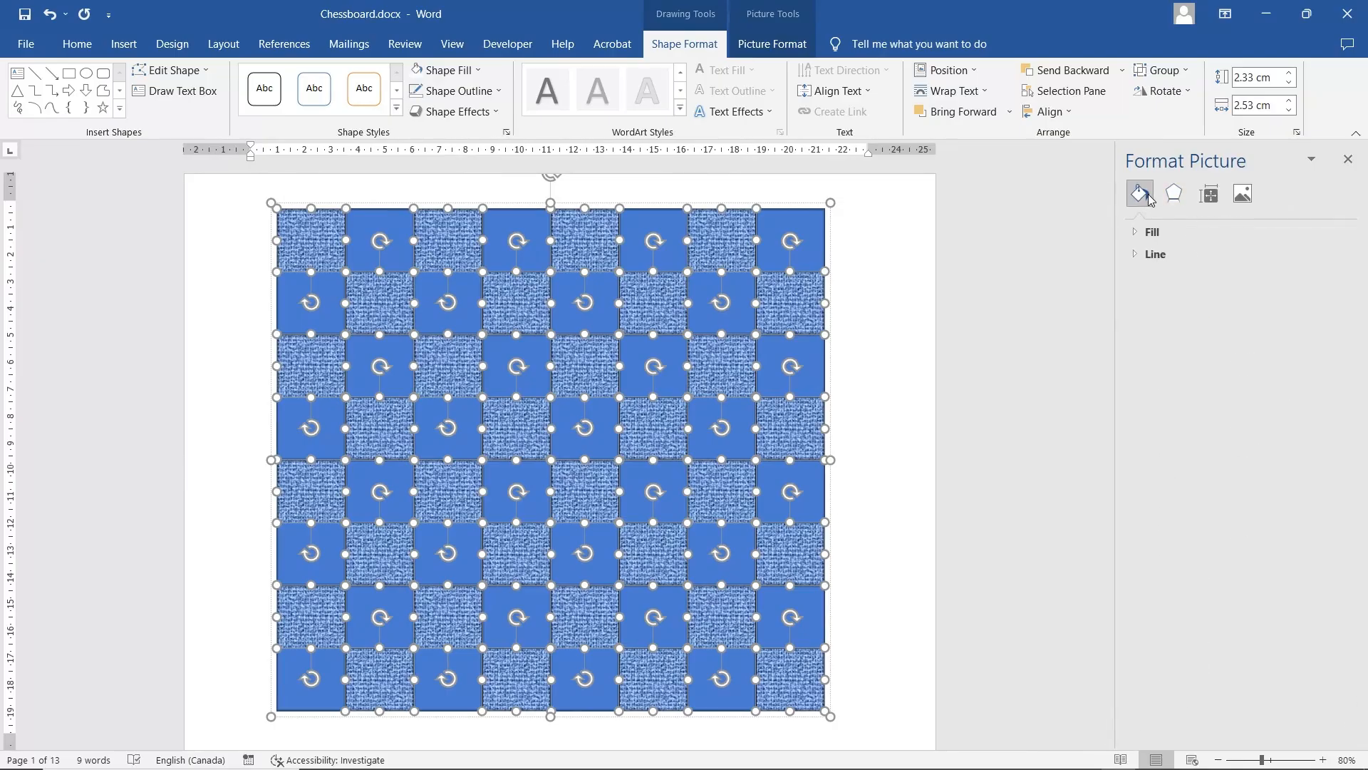
click(1151, 232)
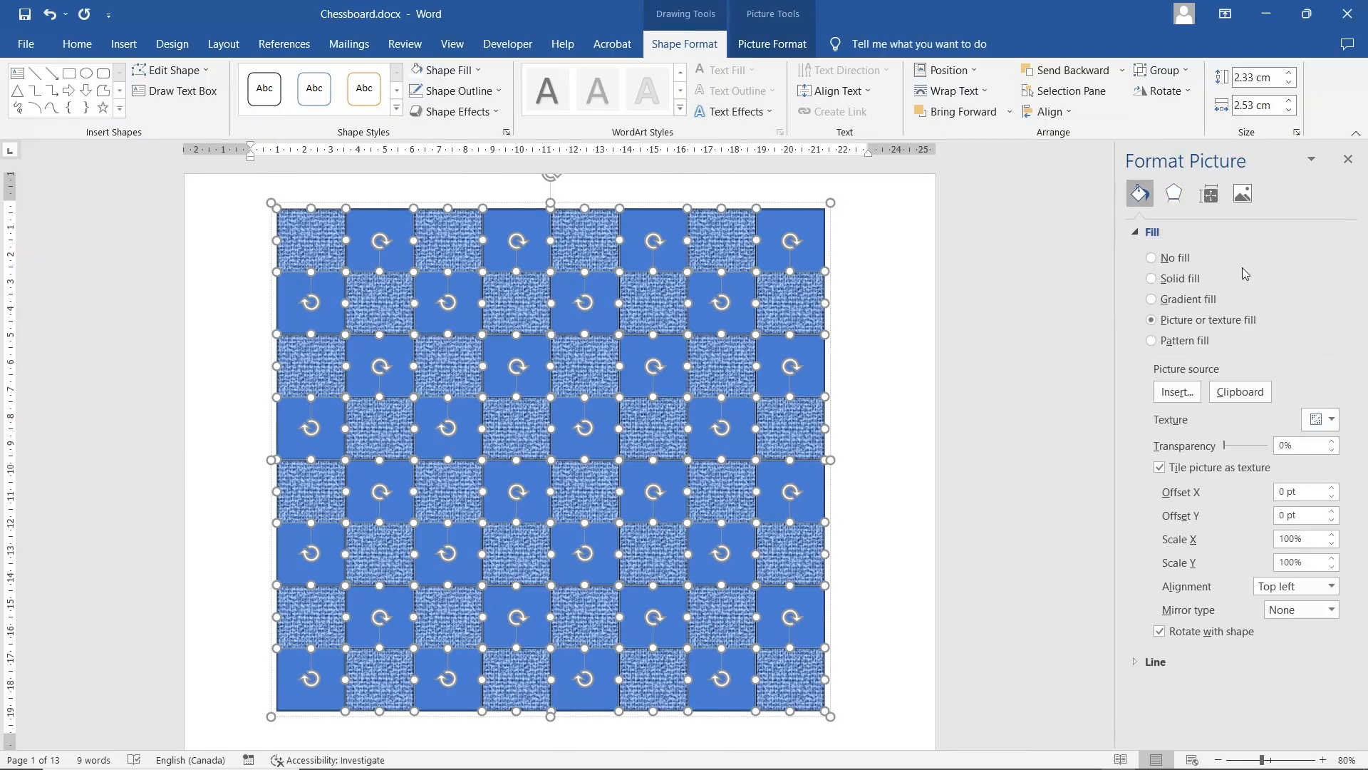
click(1332, 545)
click(1332, 545)
click(1332, 545)
click(1331, 544)
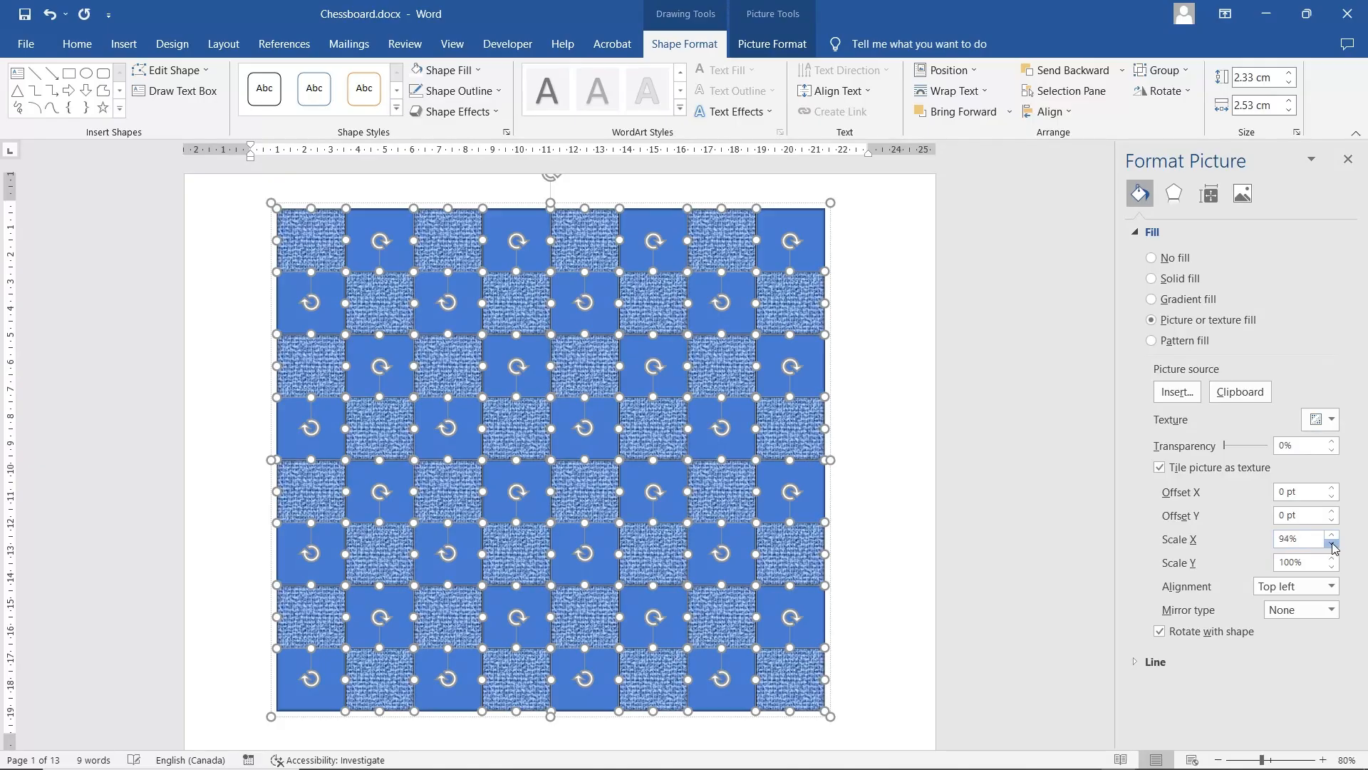
drag(1309, 543, 1246, 571)
text(50)
key(Return)
text(50)
key(Return)
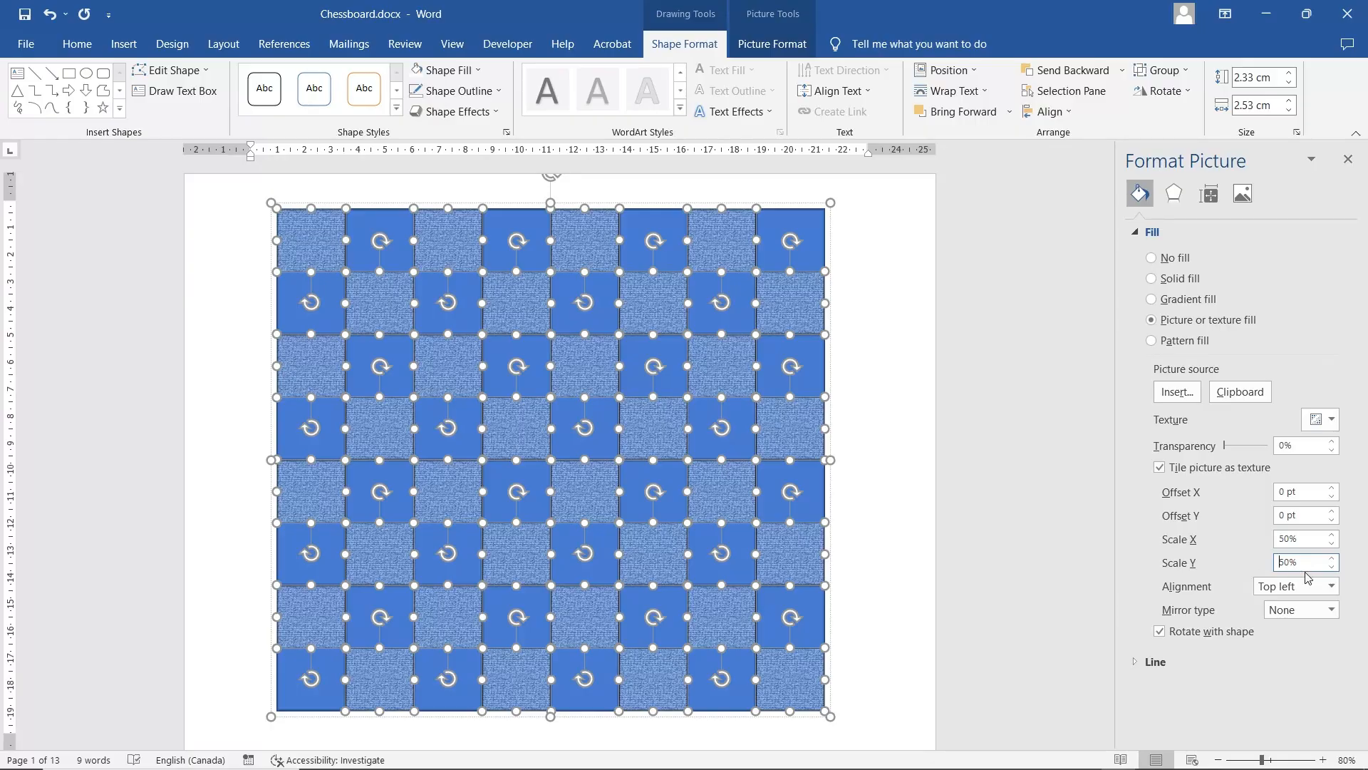
Undo the texture scaling and the Denim fill on the selected squares.
click(51, 17)
click(51, 17)
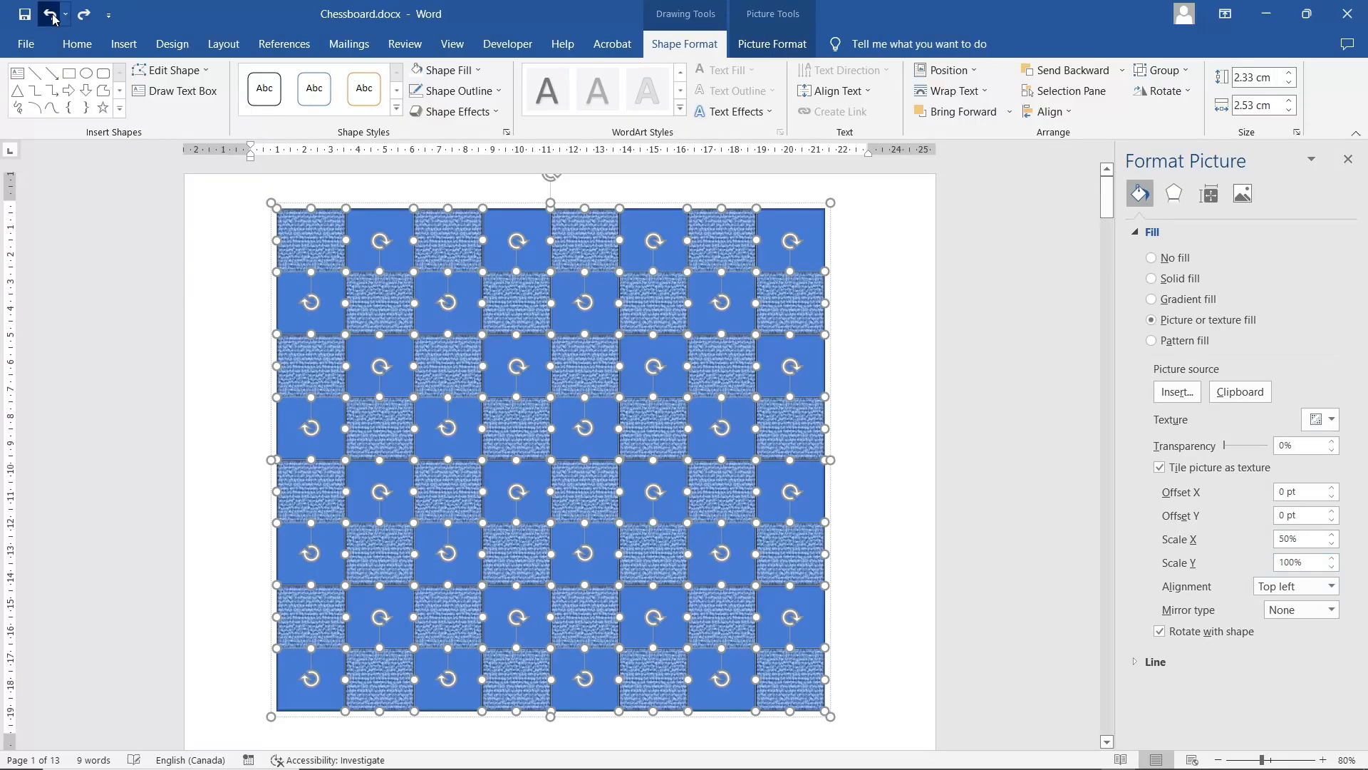
click(51, 17)
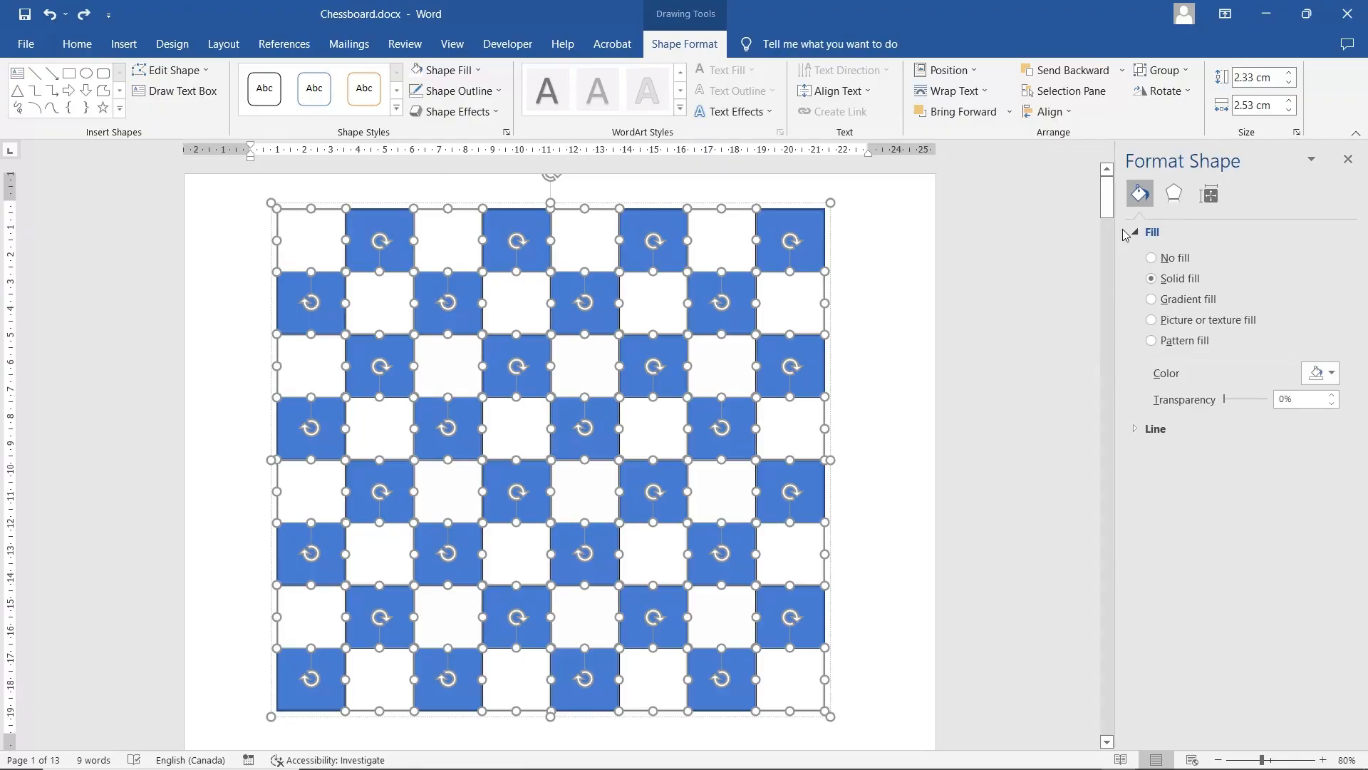
Switch the selected white squares from a pattern fill to a texture fill and apply the light wood texture.
click(1186, 345)
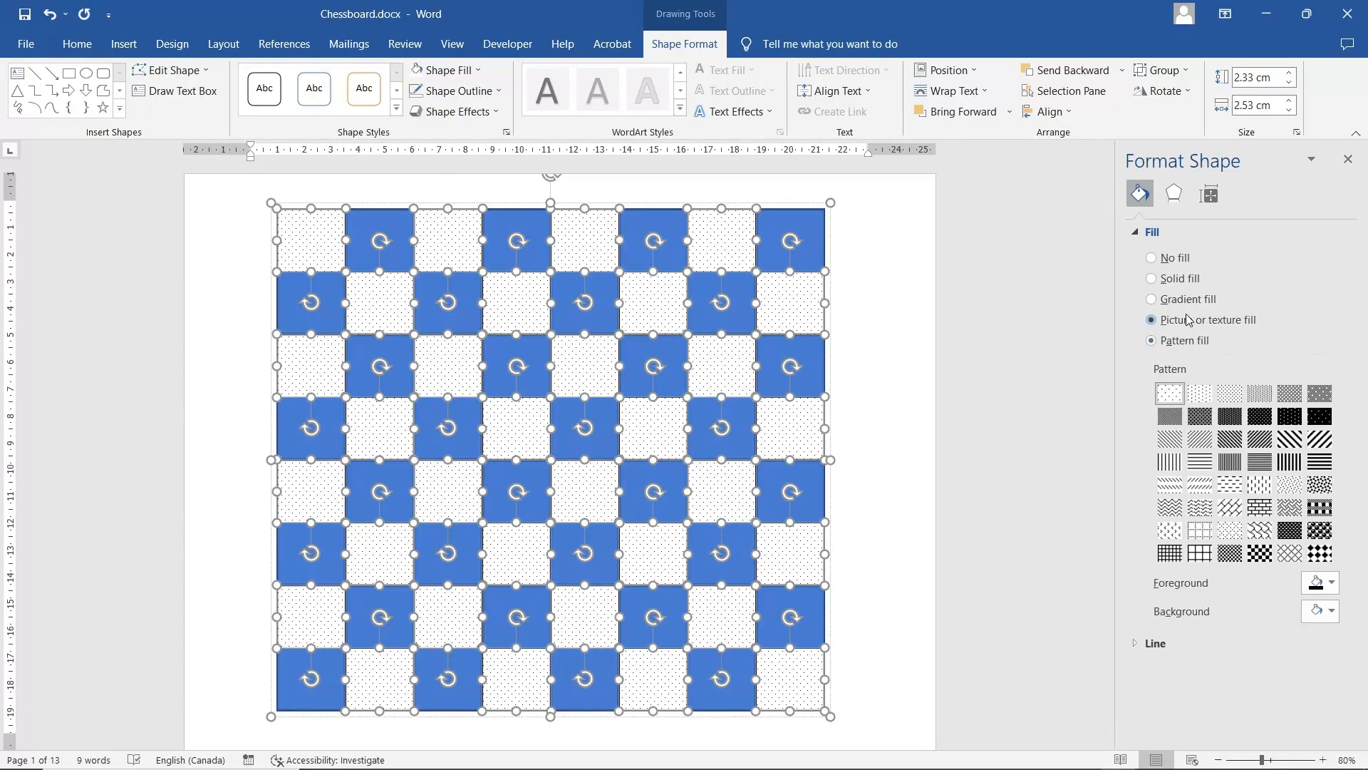
click(1194, 320)
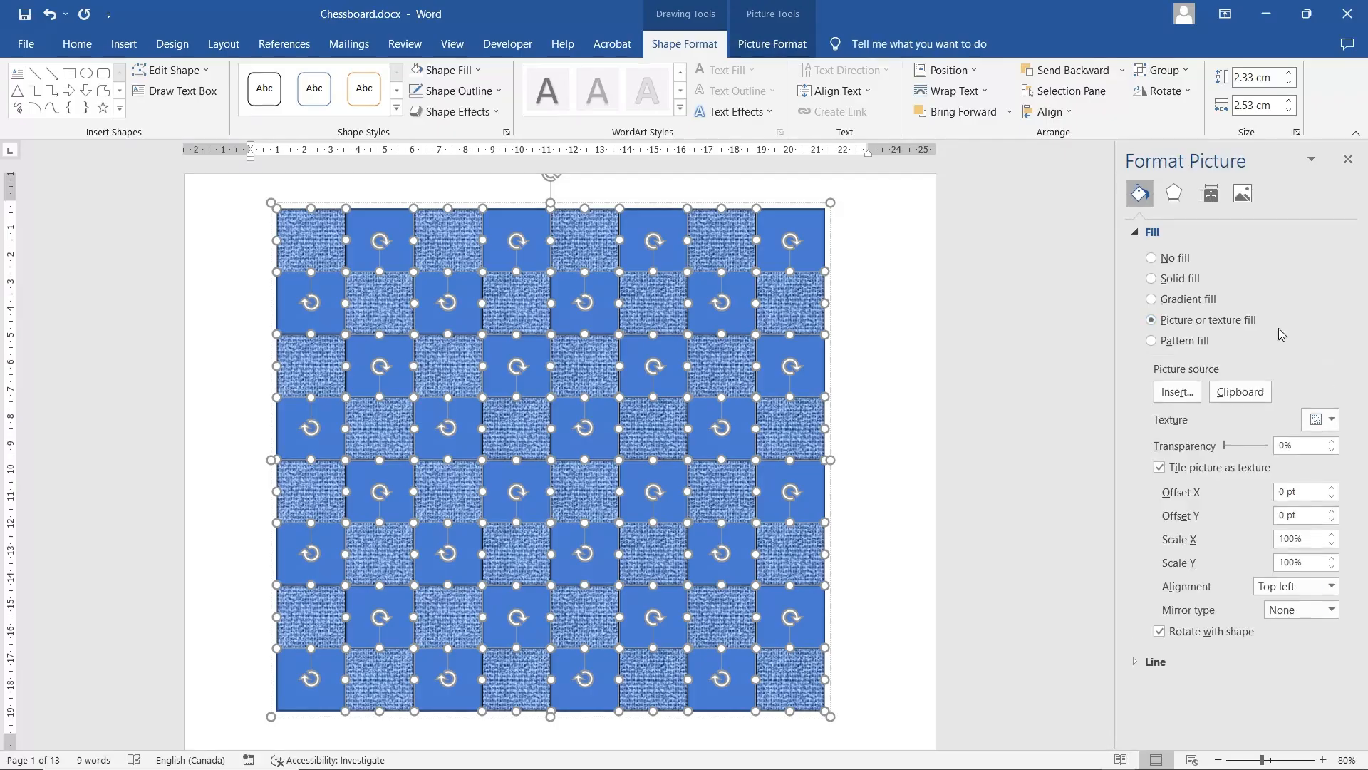
click(1331, 420)
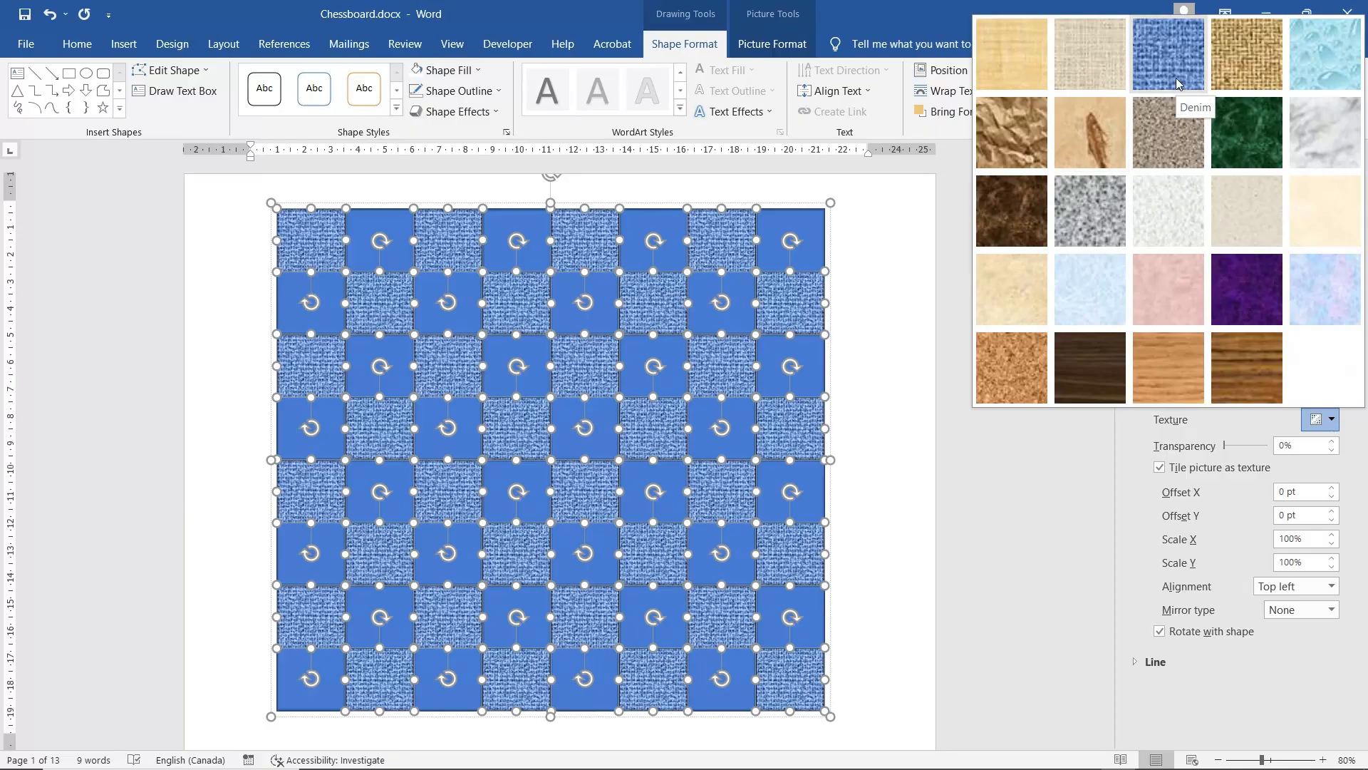
click(1168, 367)
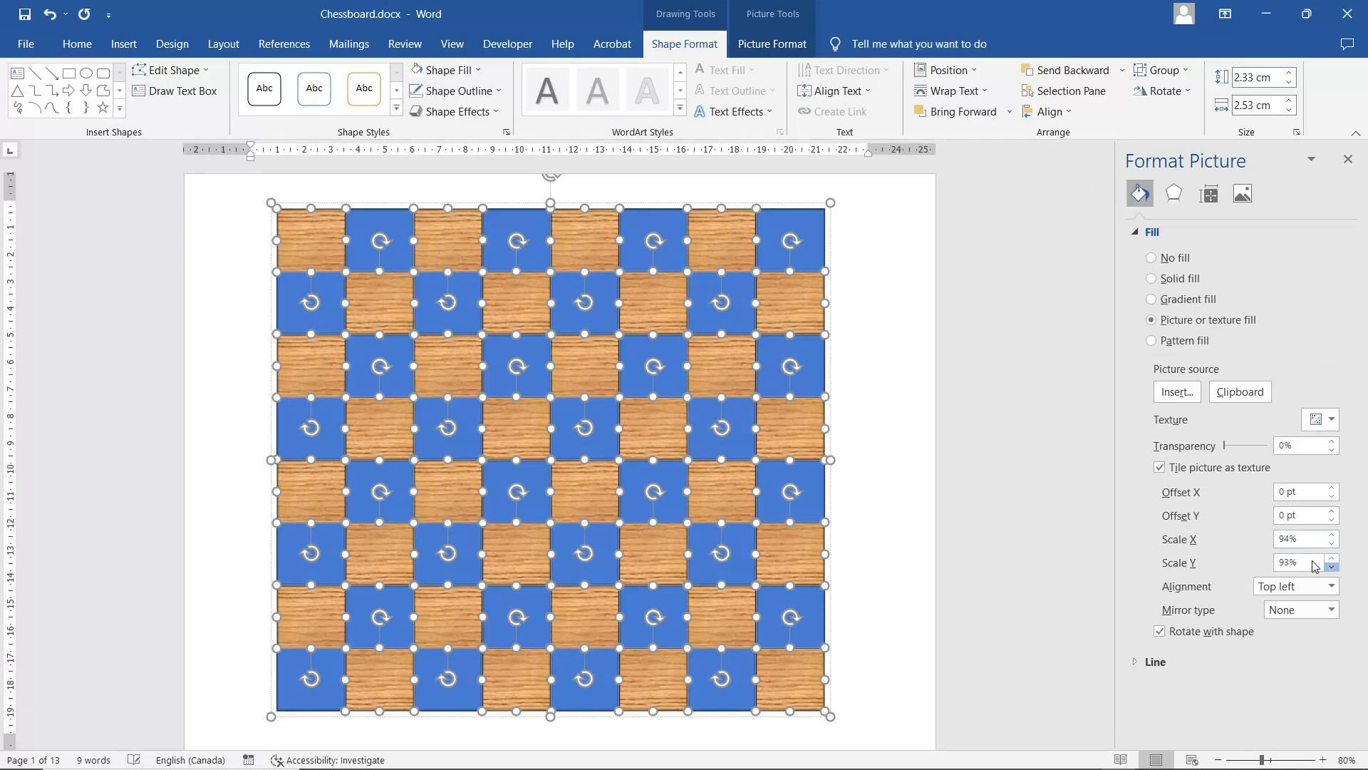
Set the vertical scale (Scale Y) of the squares' tiled wood texture to 50%.
drag(1309, 563, 1281, 565)
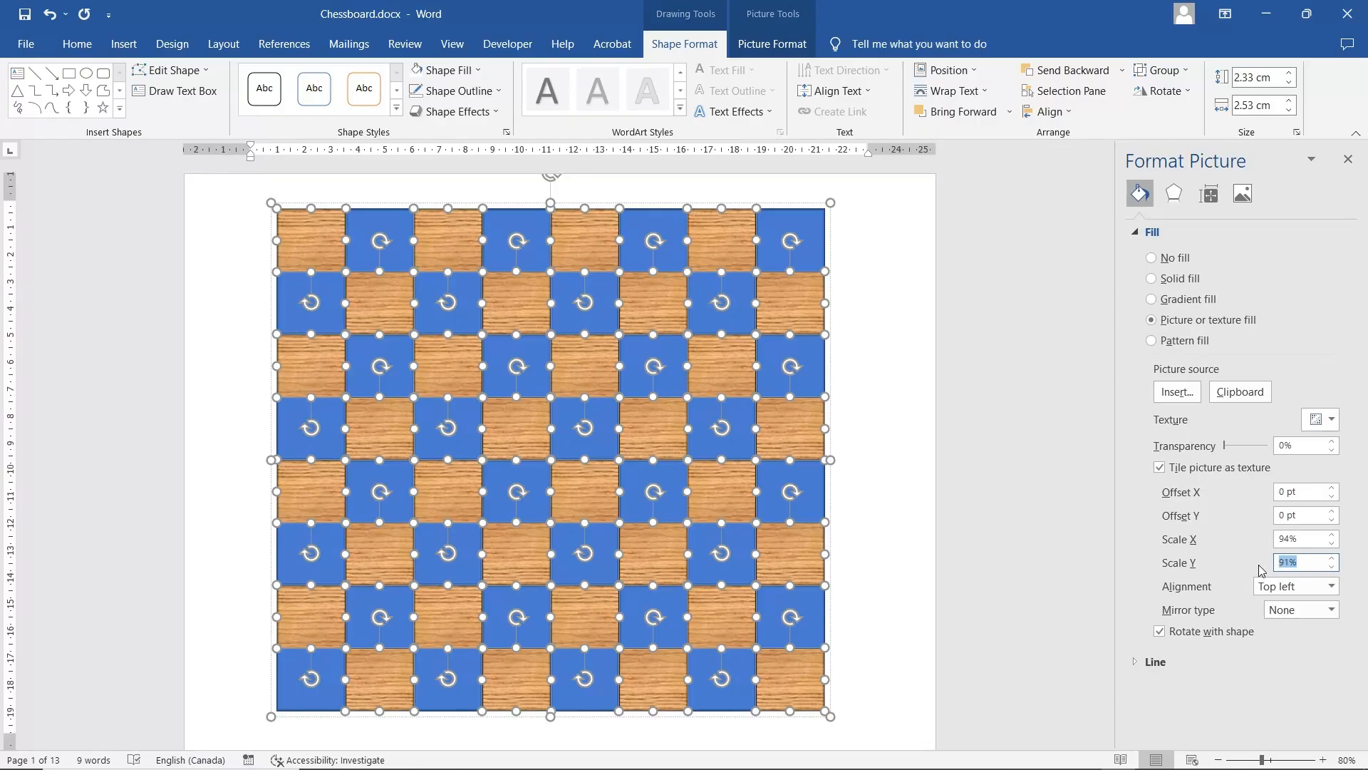
text(50)
key(Return)
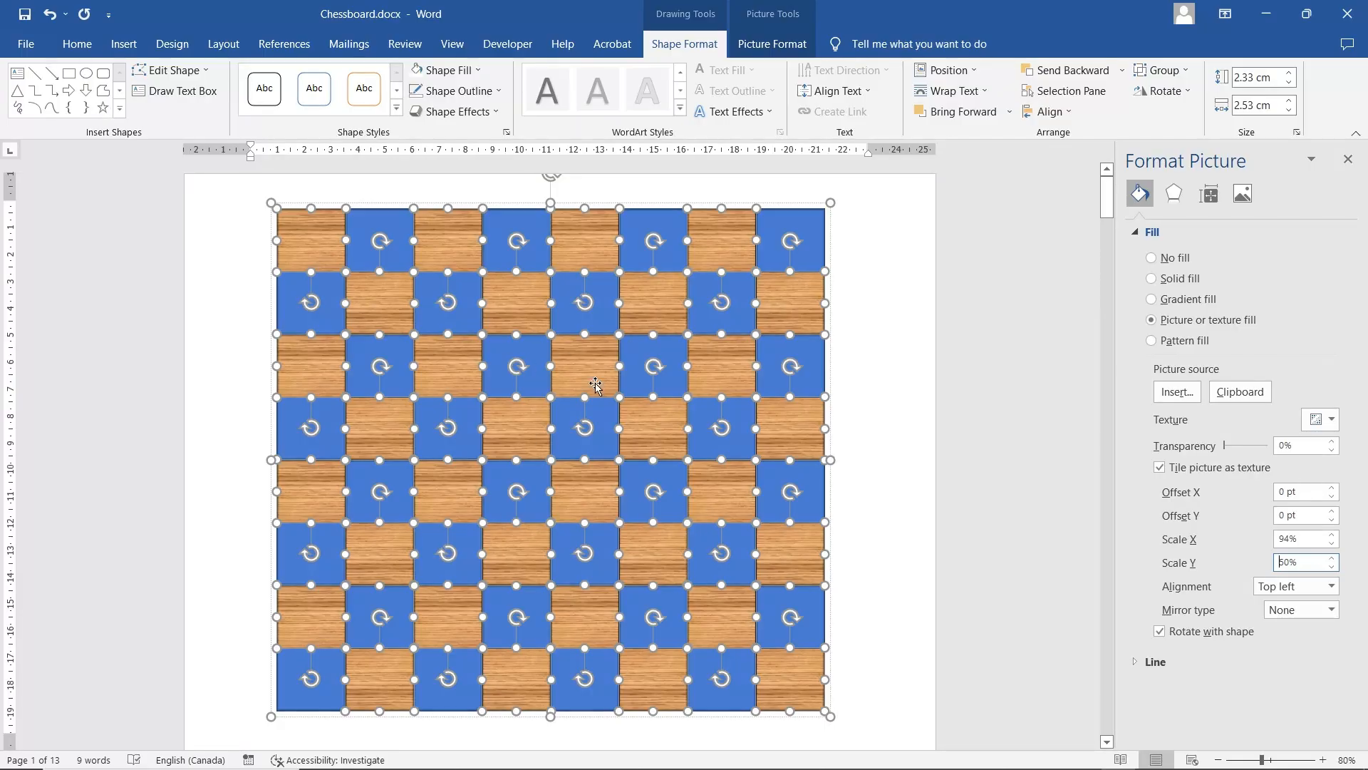
Undo the texture scaling and the wood texture fill on the selected squares.
click(49, 16)
click(50, 16)
click(50, 16)
click(50, 15)
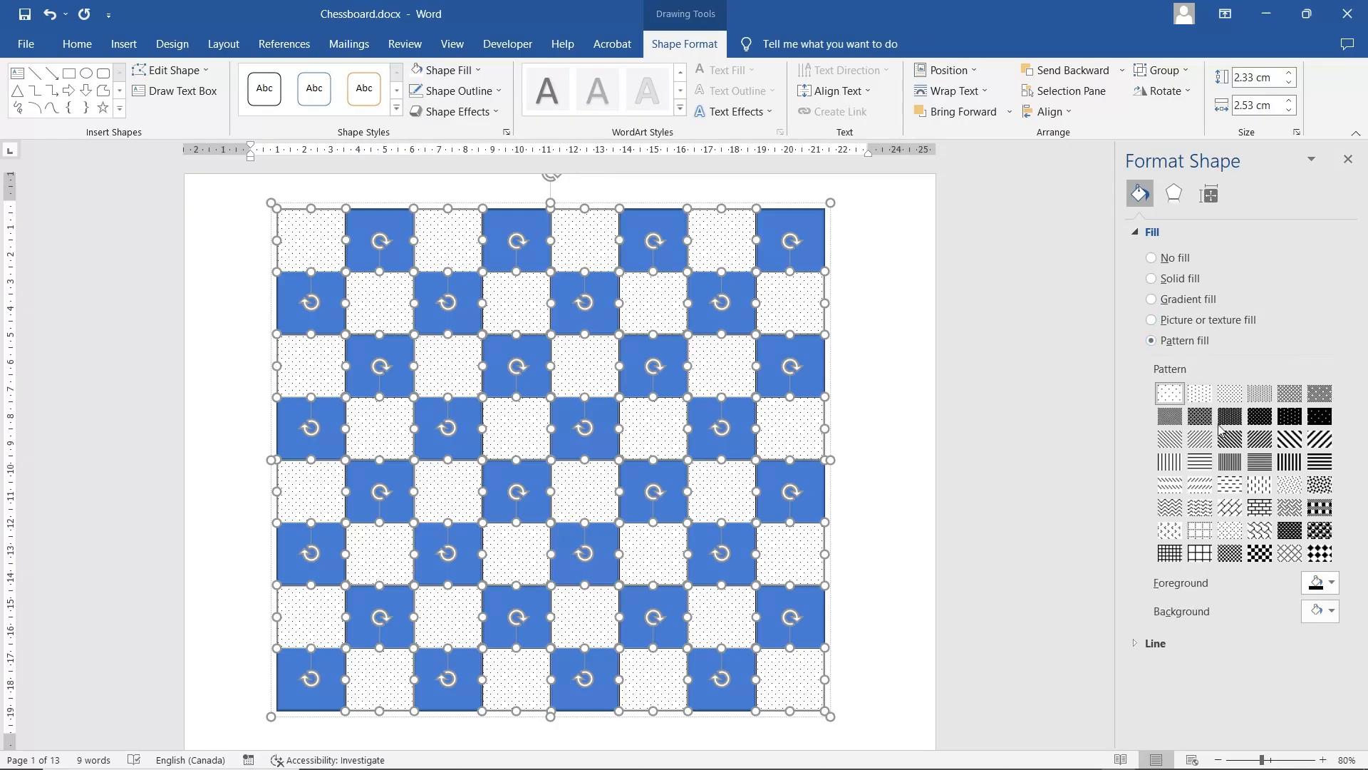
Set the squares' pattern foreground to a medium gray and apply the dense trellis-like pattern.
click(1330, 582)
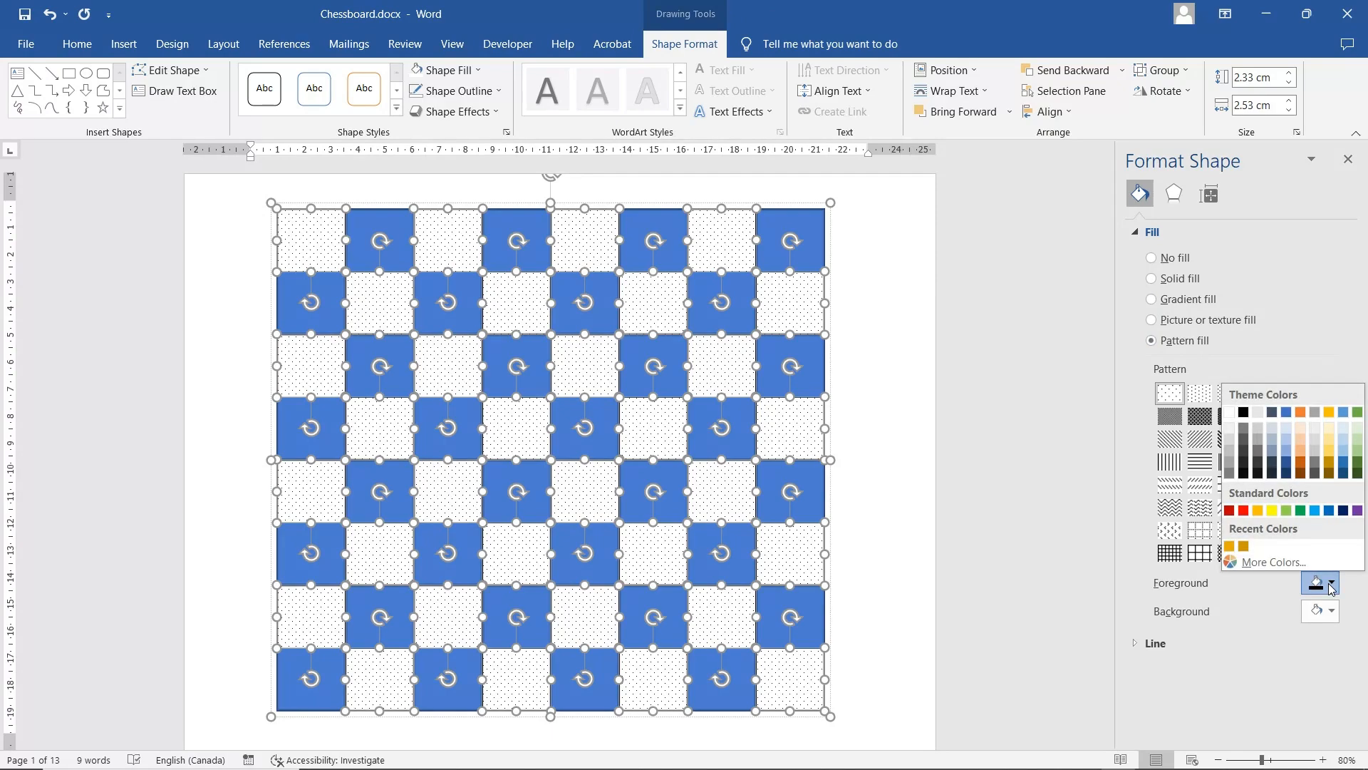
click(1259, 437)
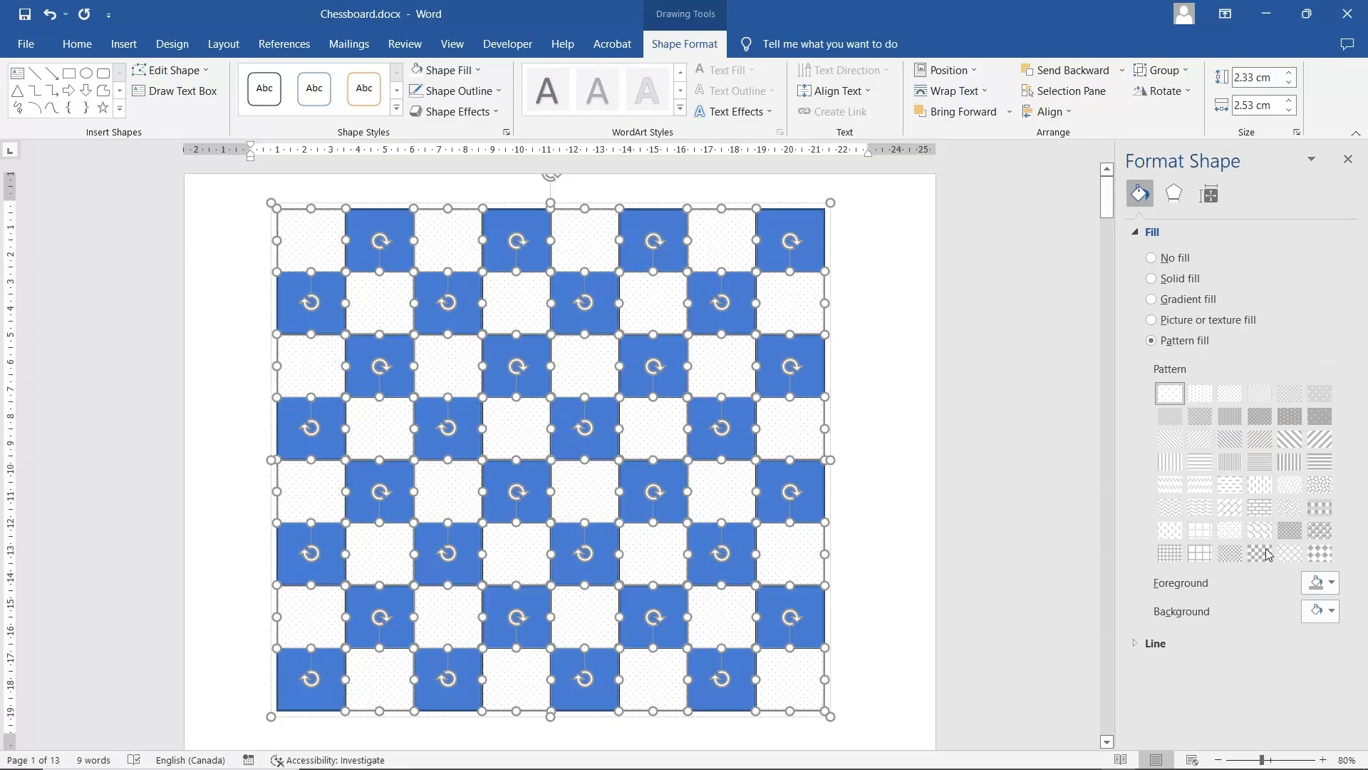
click(1291, 533)
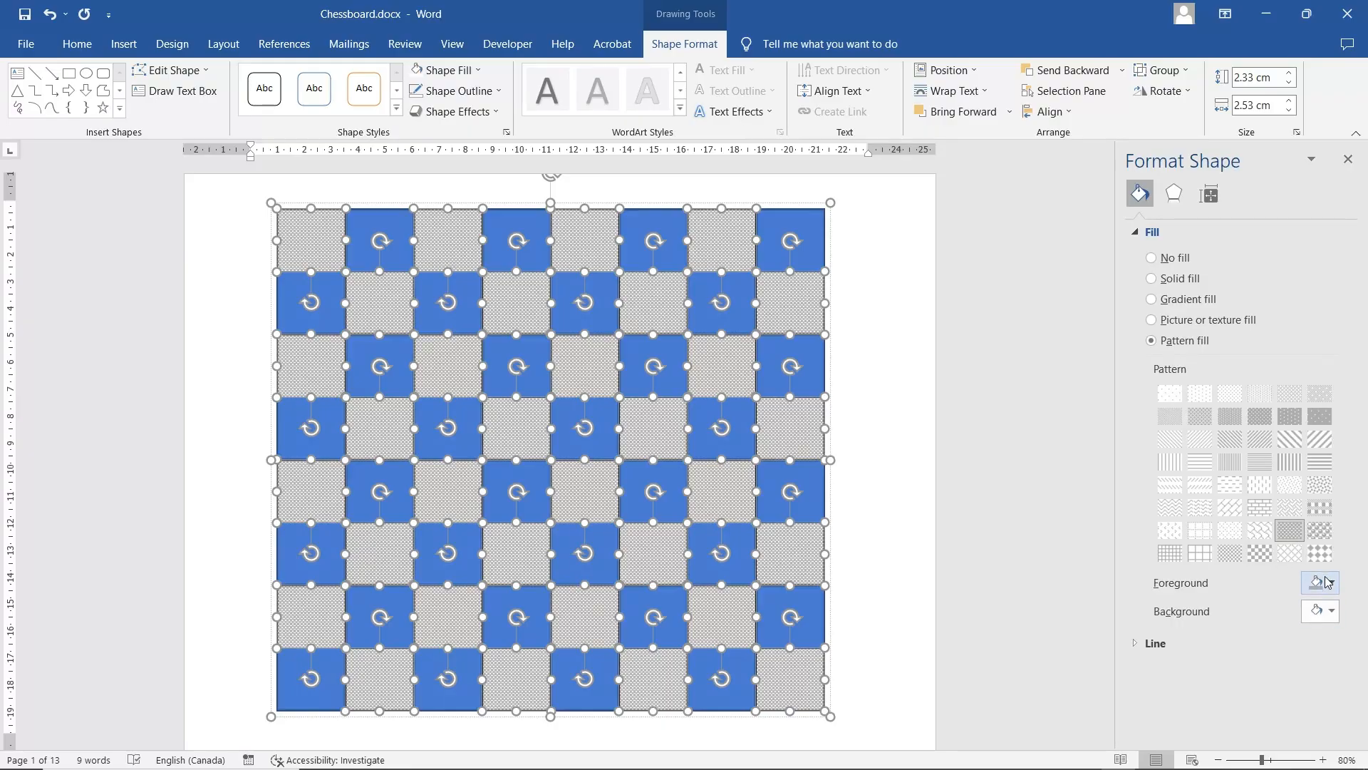
Set the pattern background of the selected squares to dark gray and change it to a near-black shade.
click(1322, 612)
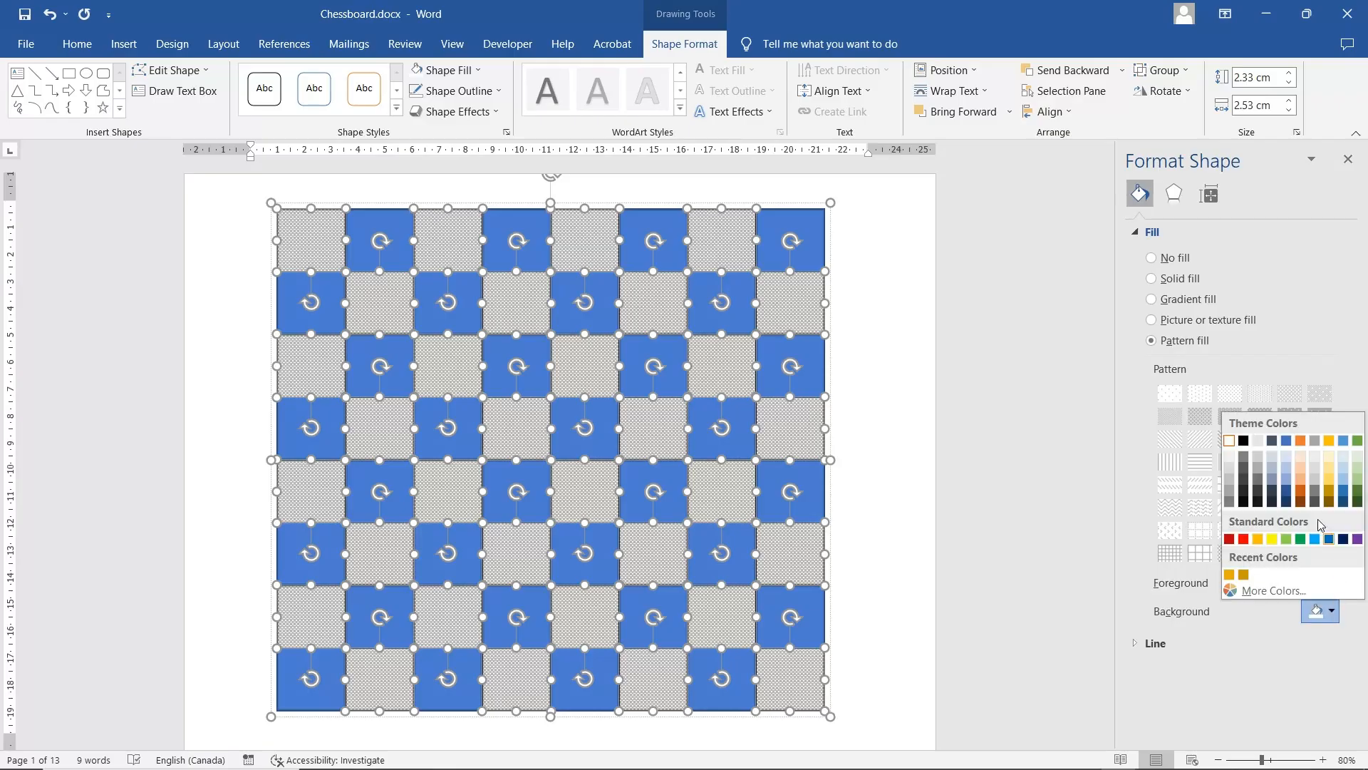
click(1245, 471)
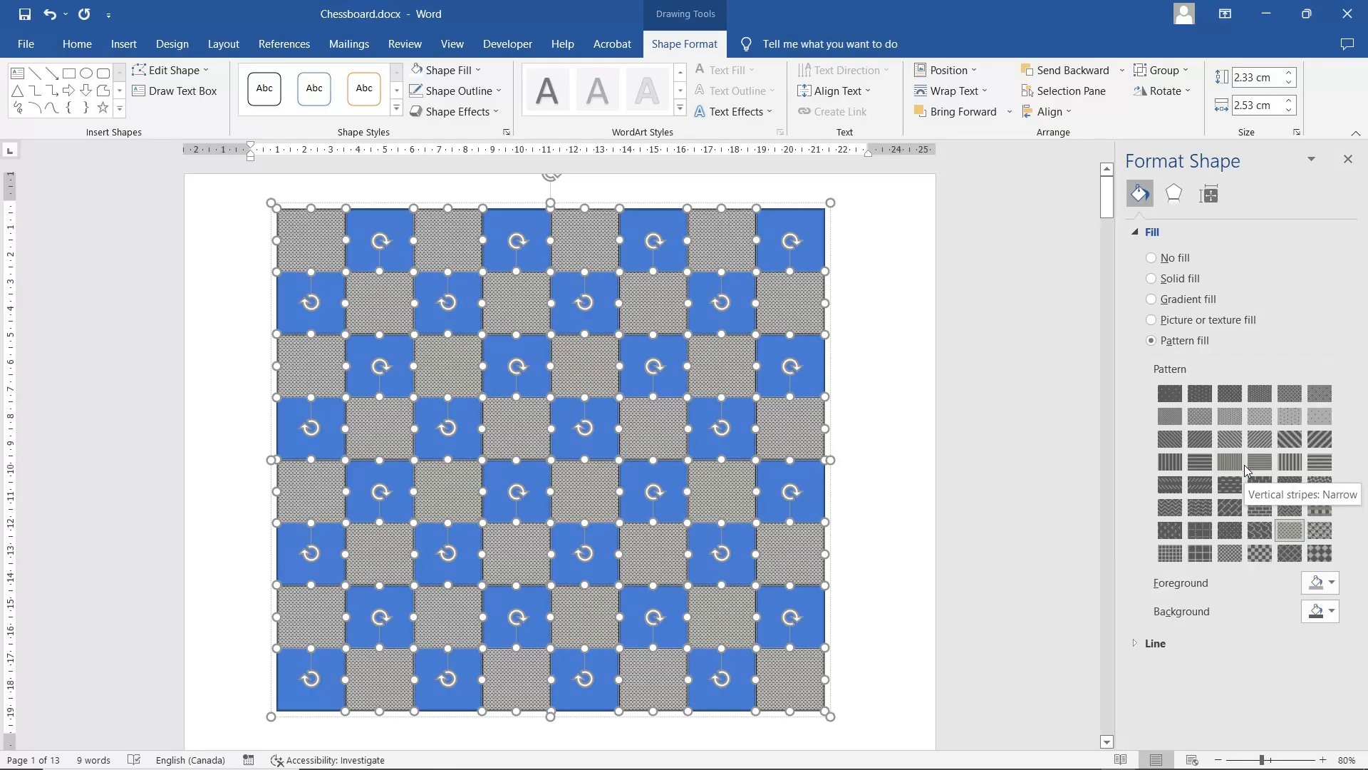
click(1332, 611)
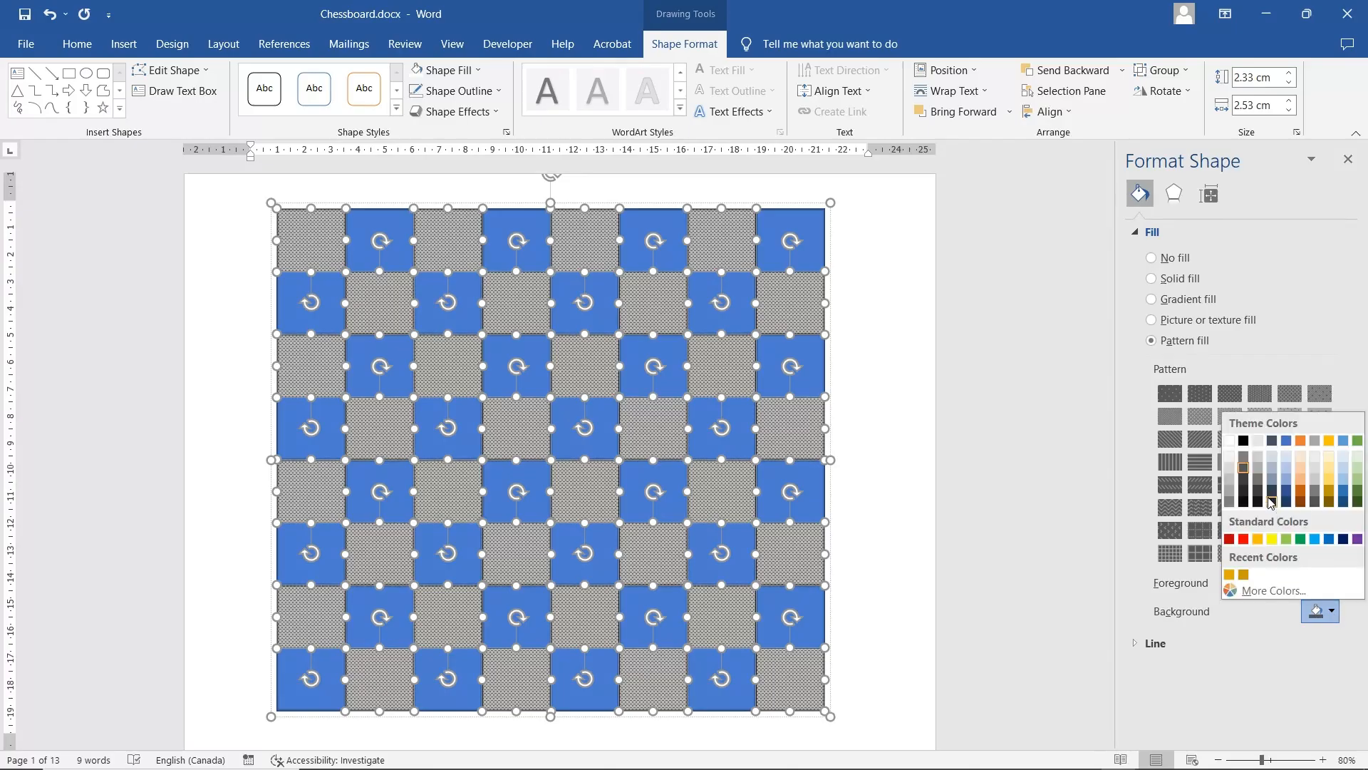
click(1246, 493)
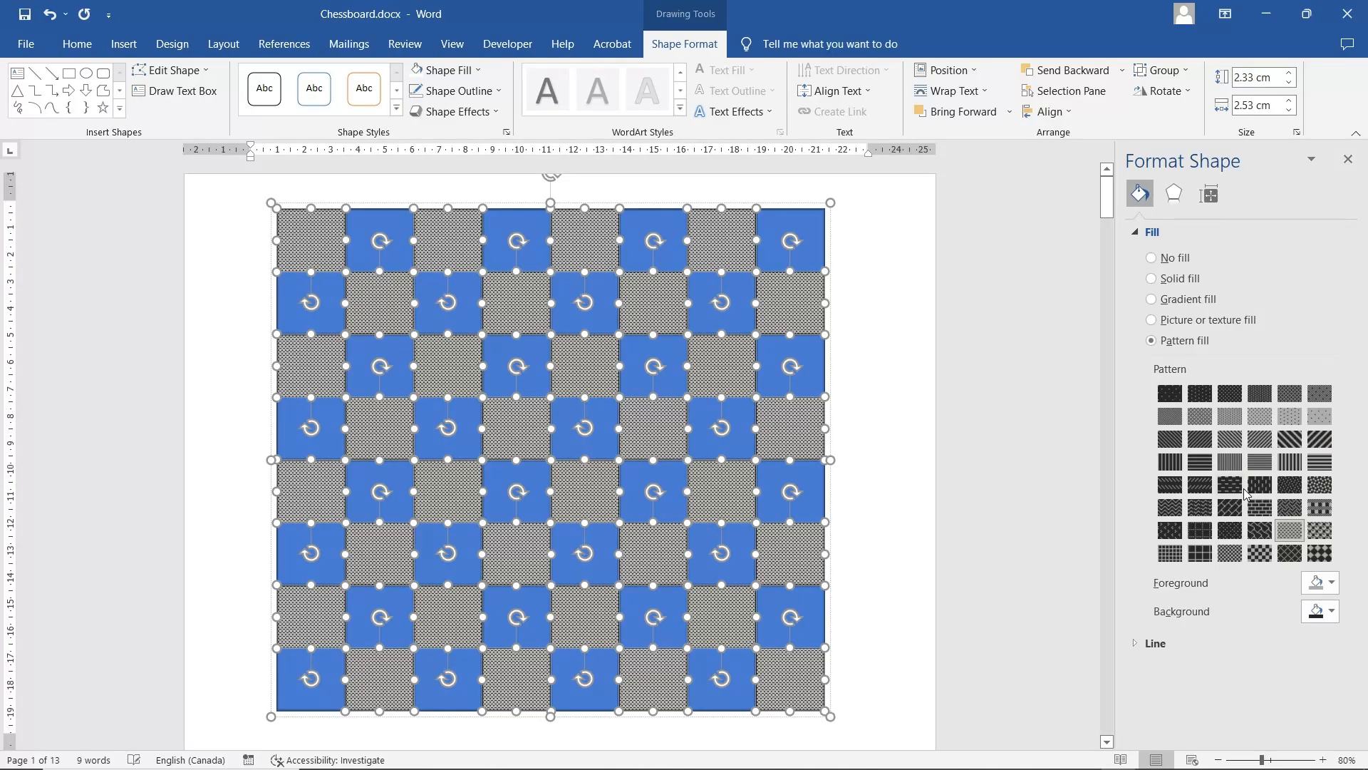
Compare the checkerboard, diamond outline and small-check patterns on the selected squares and apply the large checkerboard pattern.
click(1260, 556)
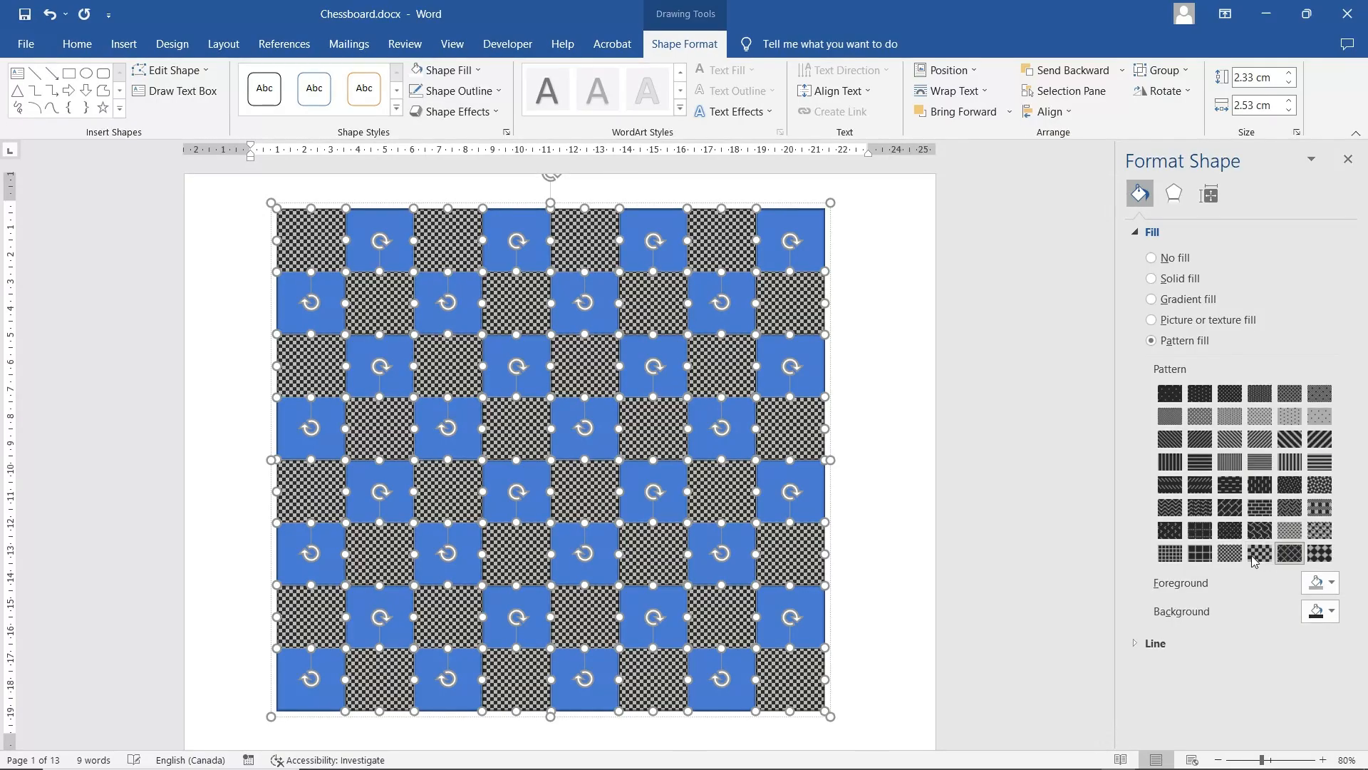
click(1290, 554)
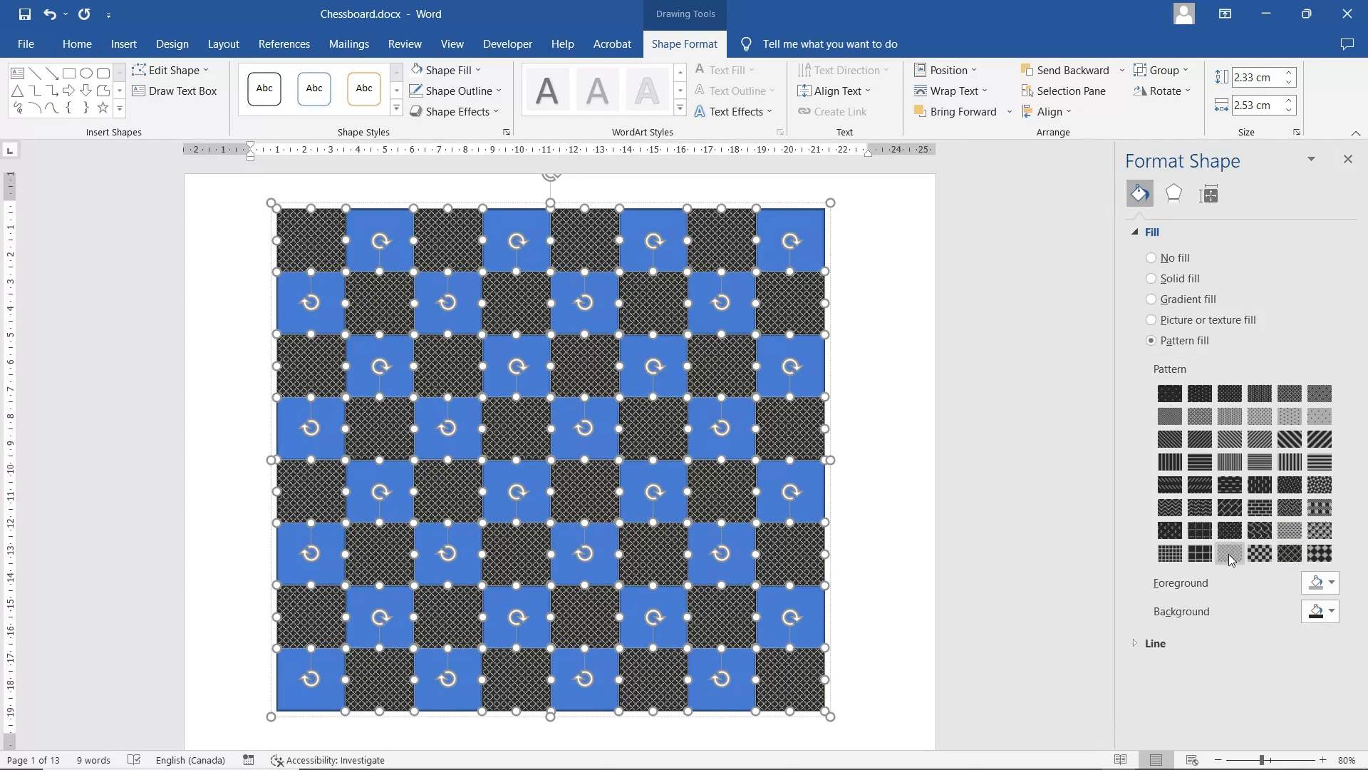
click(1230, 555)
click(1261, 558)
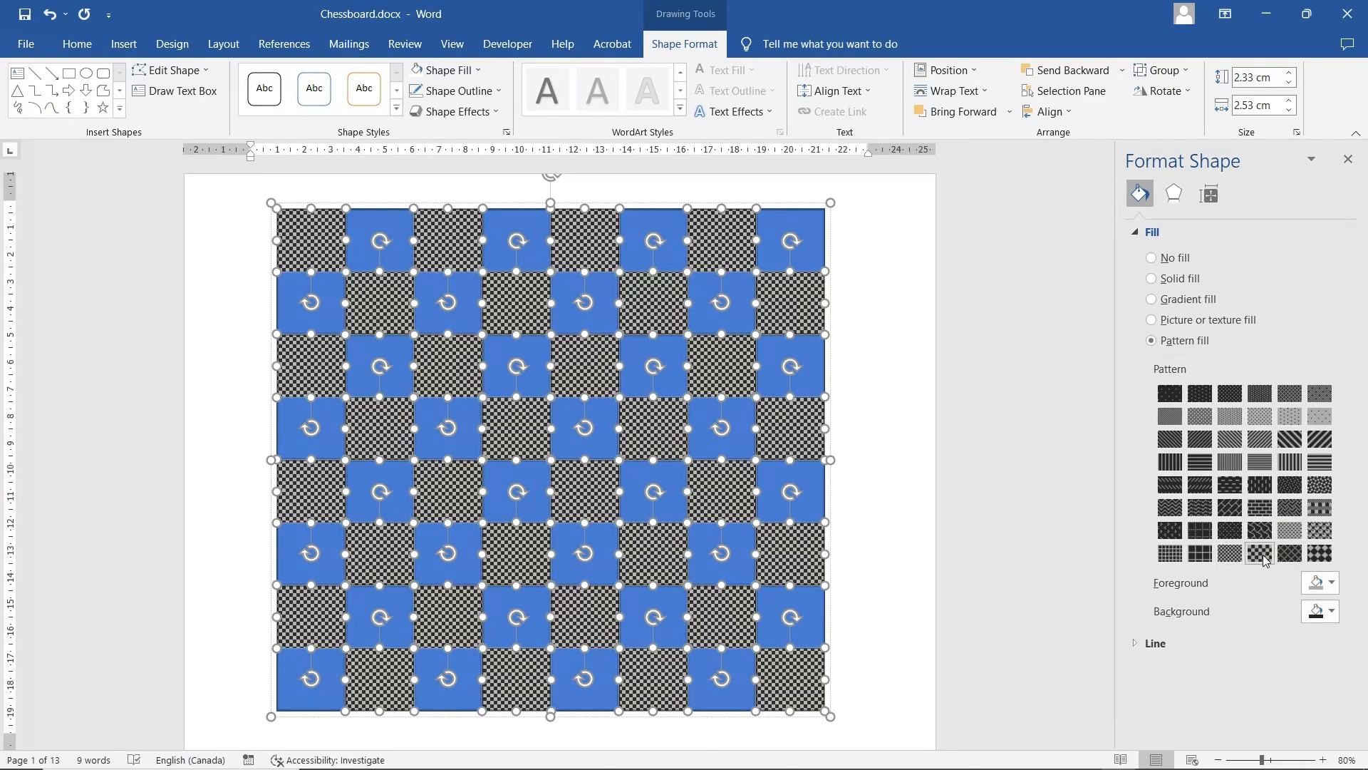
Try a darker gray foreground for the checkerboard pattern, deselect the board, and undo the pattern fill on the squares.
click(1328, 578)
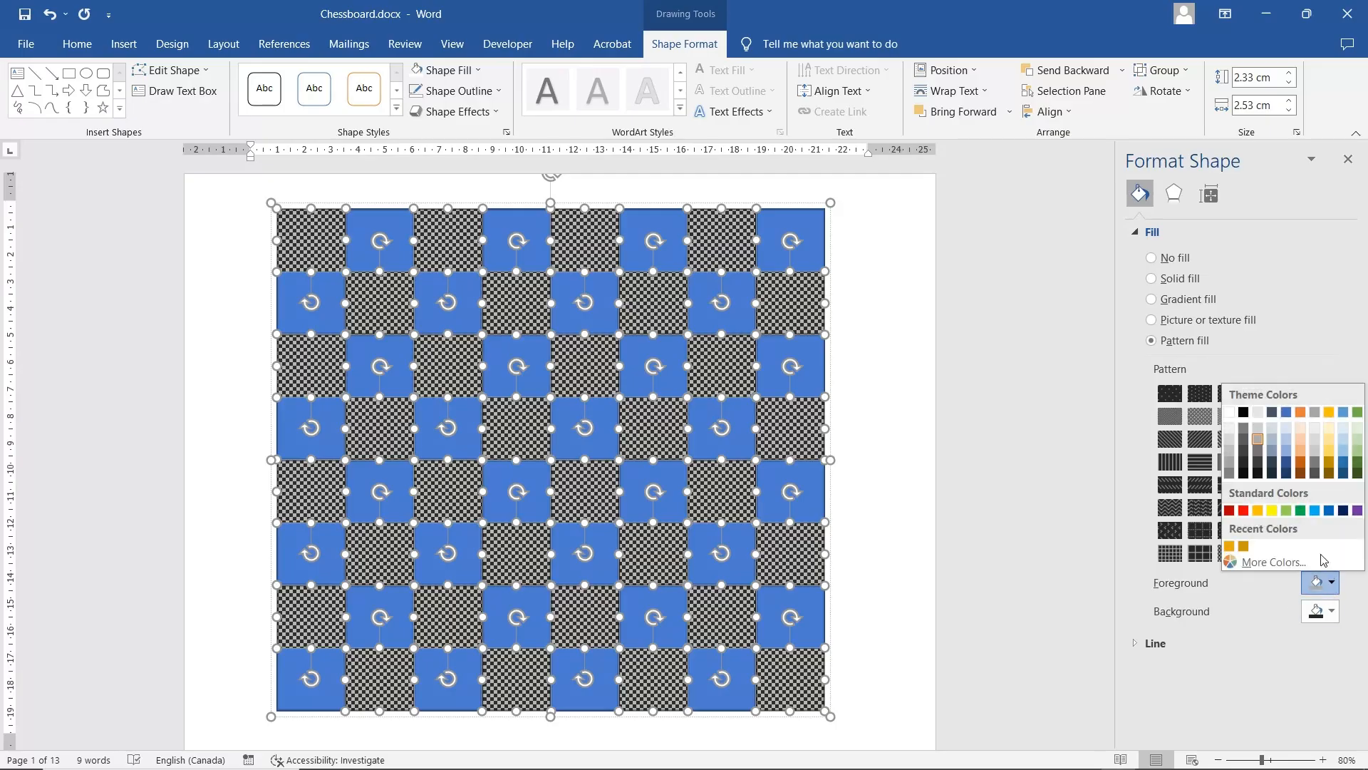
click(1258, 456)
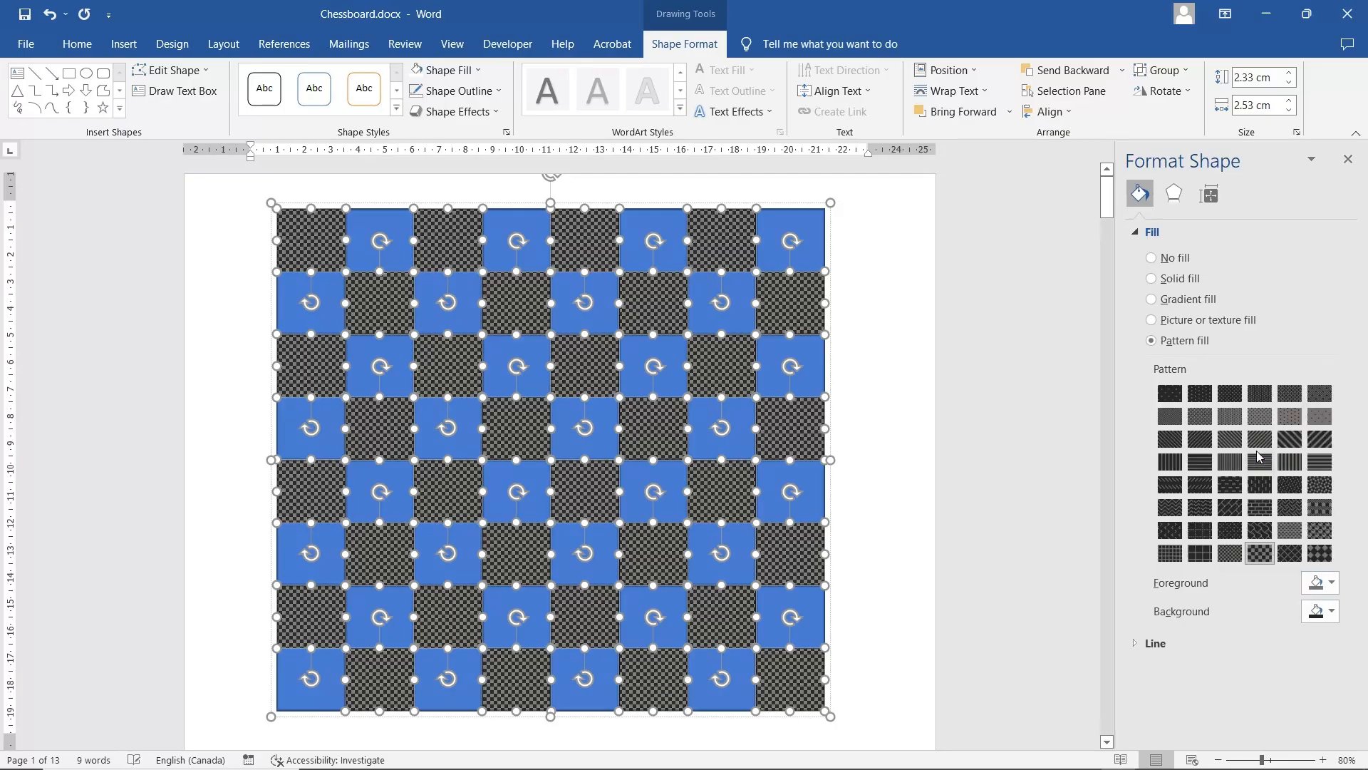
click(866, 482)
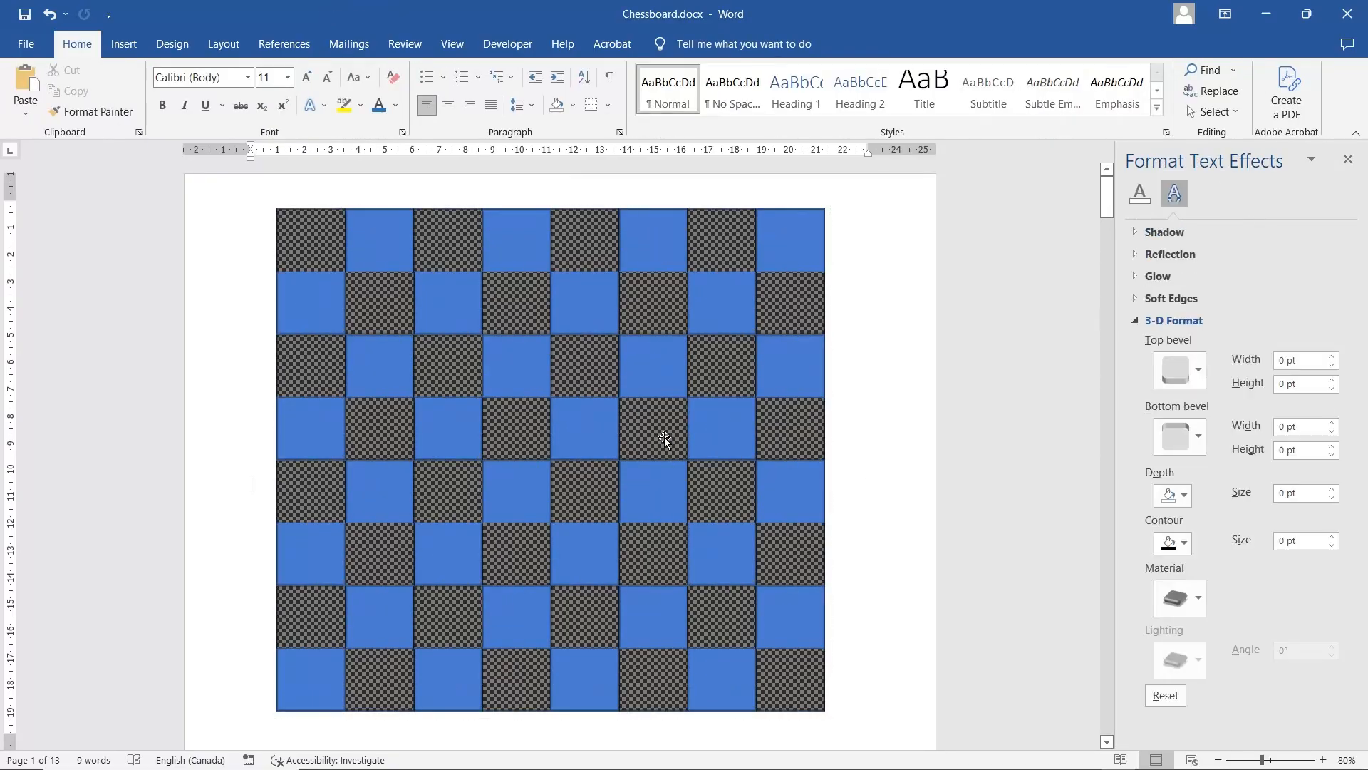
key(ctrl+a)
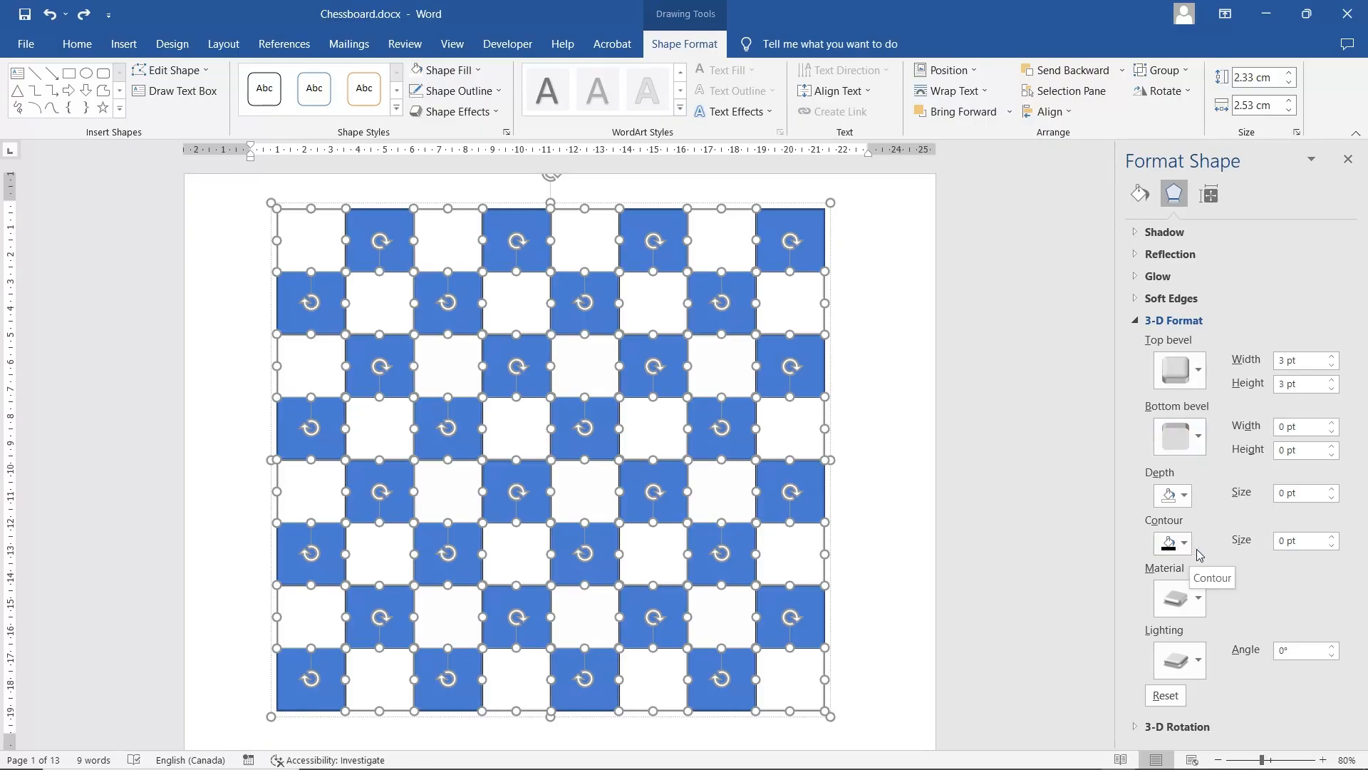
Apply a pattern fill to the white squares and set its background color to orange.
click(1139, 195)
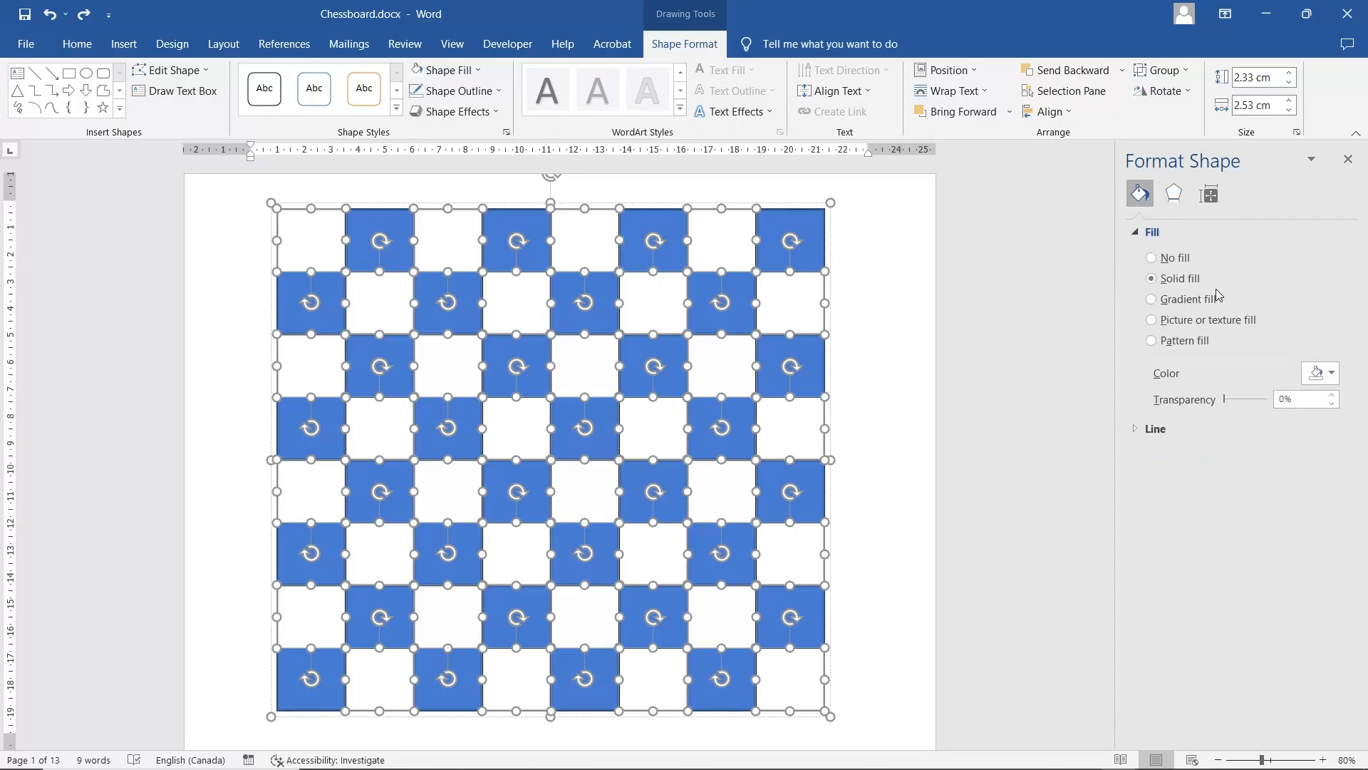
click(1331, 374)
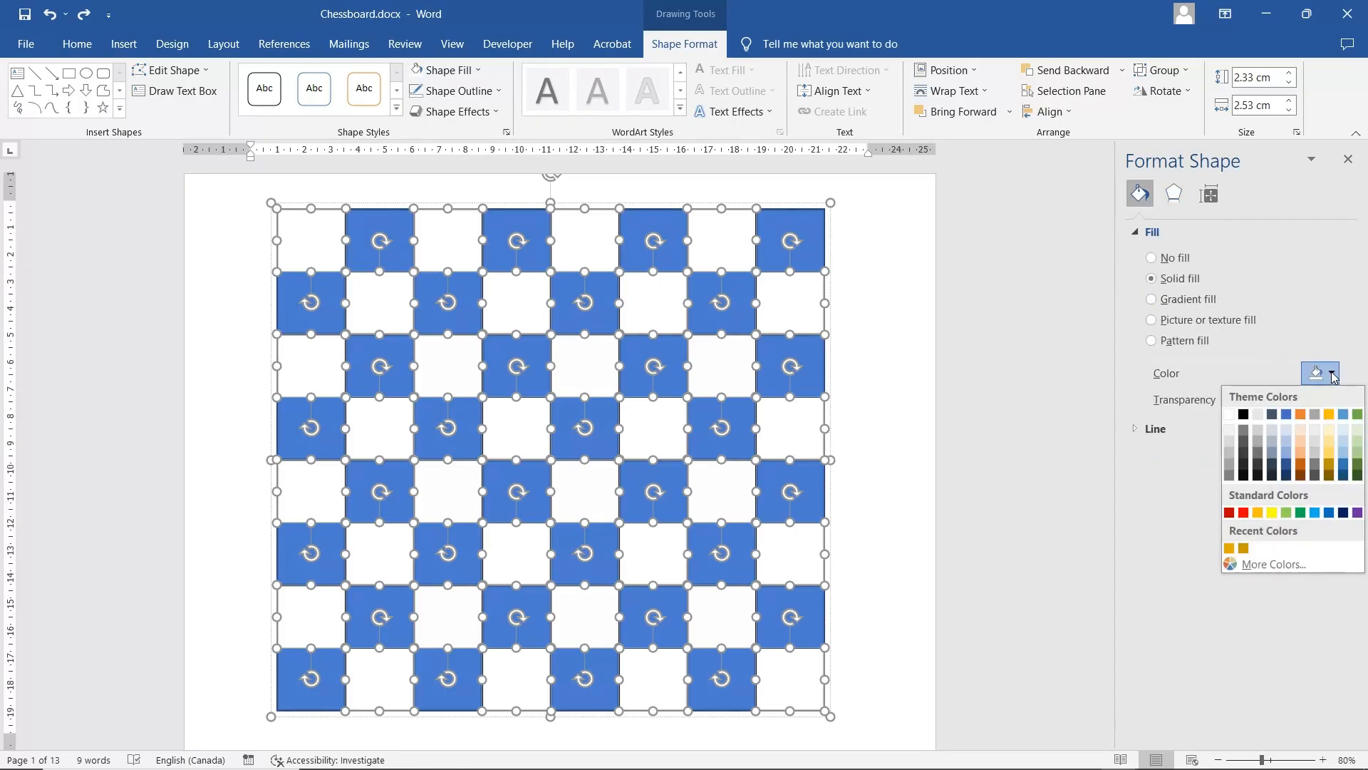
click(1332, 374)
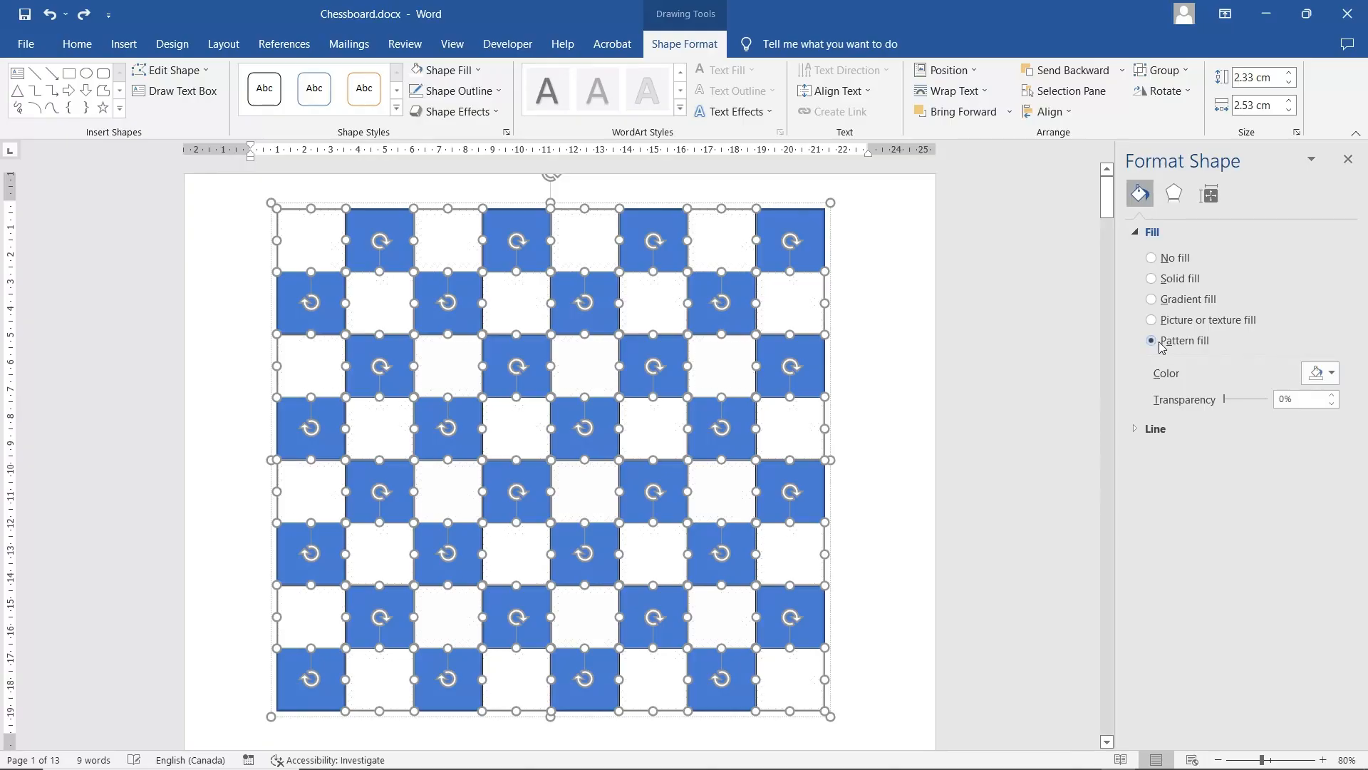
click(1331, 612)
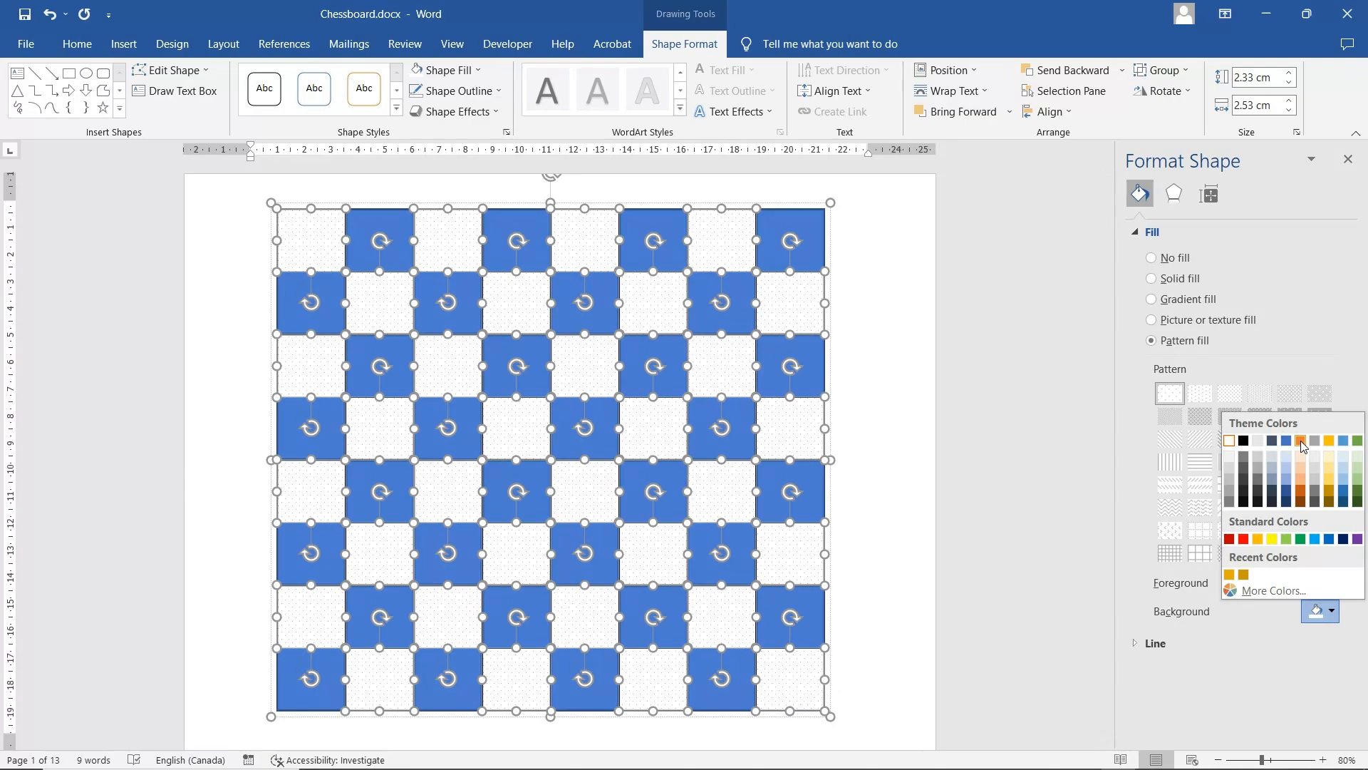
click(1301, 440)
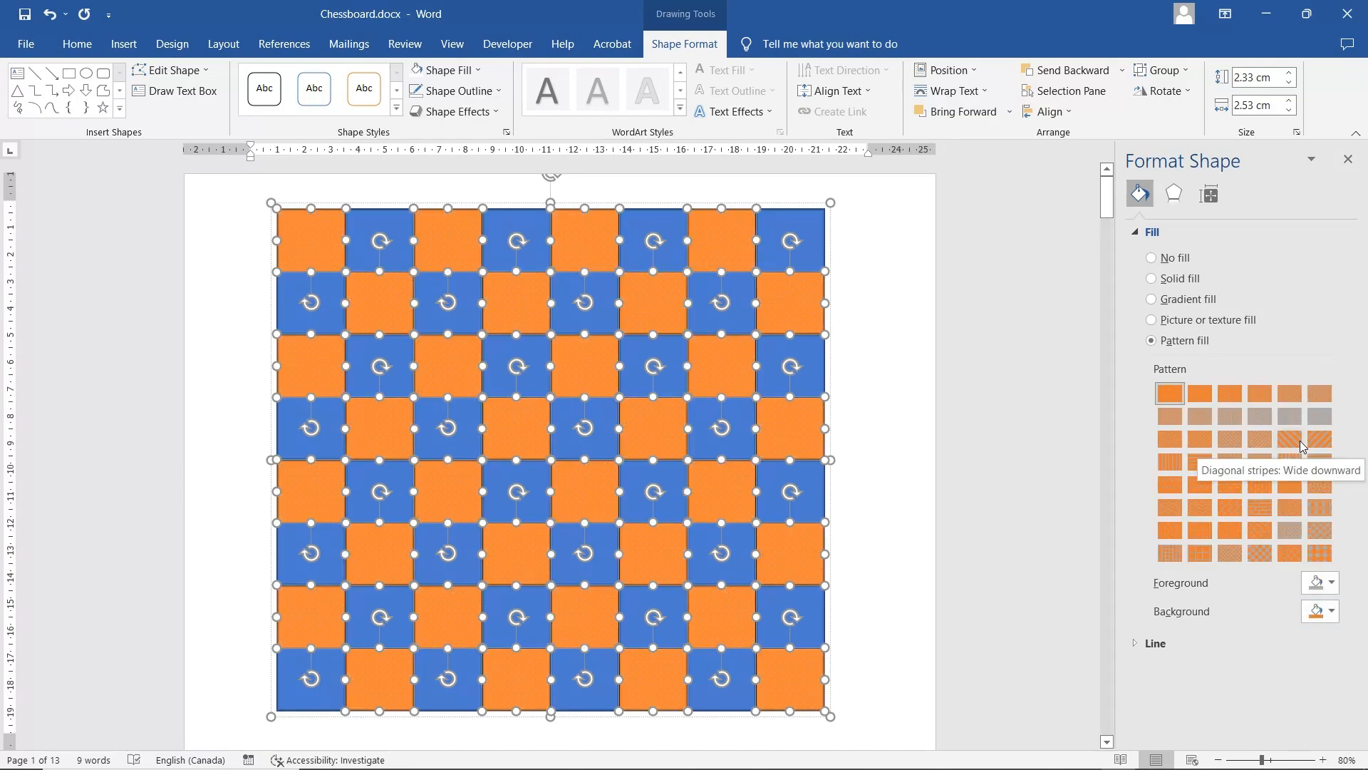
Set the pattern foreground to dark green and apply wide upward diagonal stripes to the selected squares.
click(1332, 583)
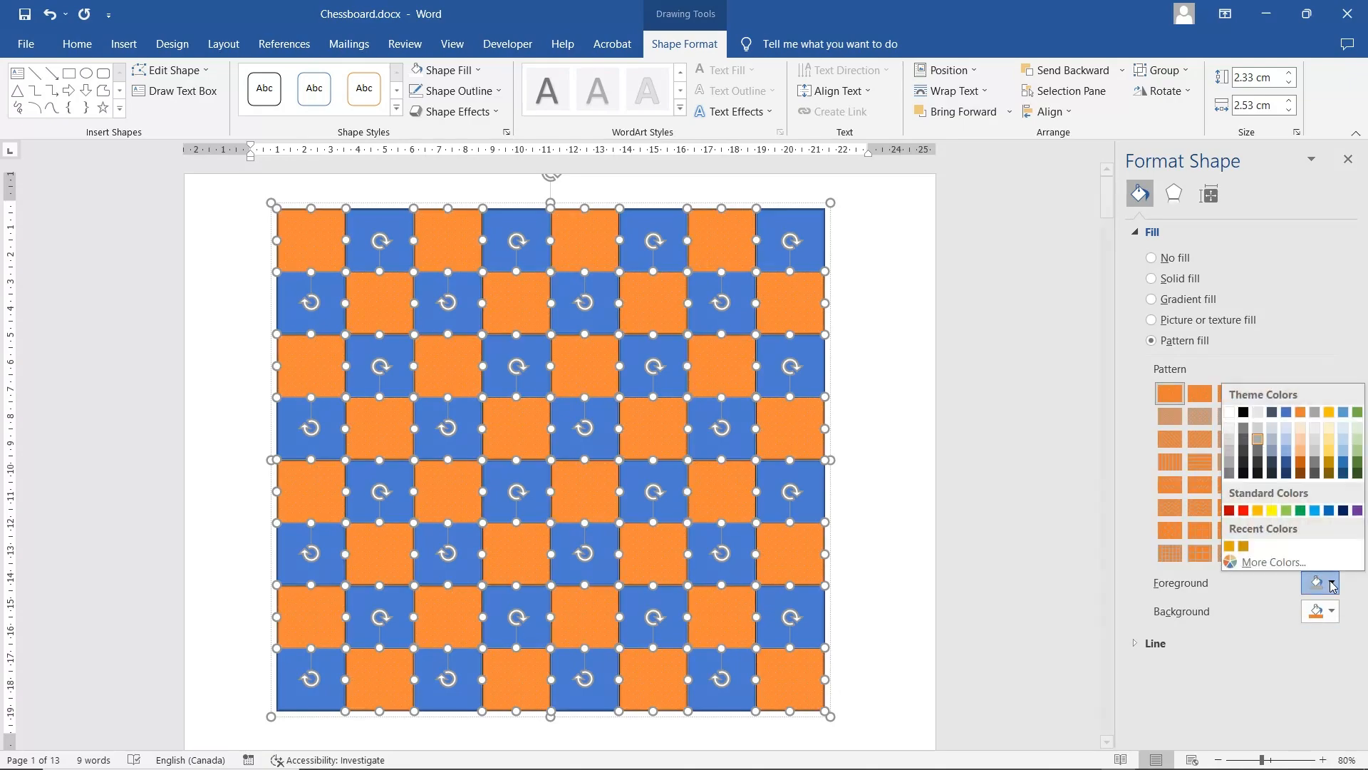
click(1357, 475)
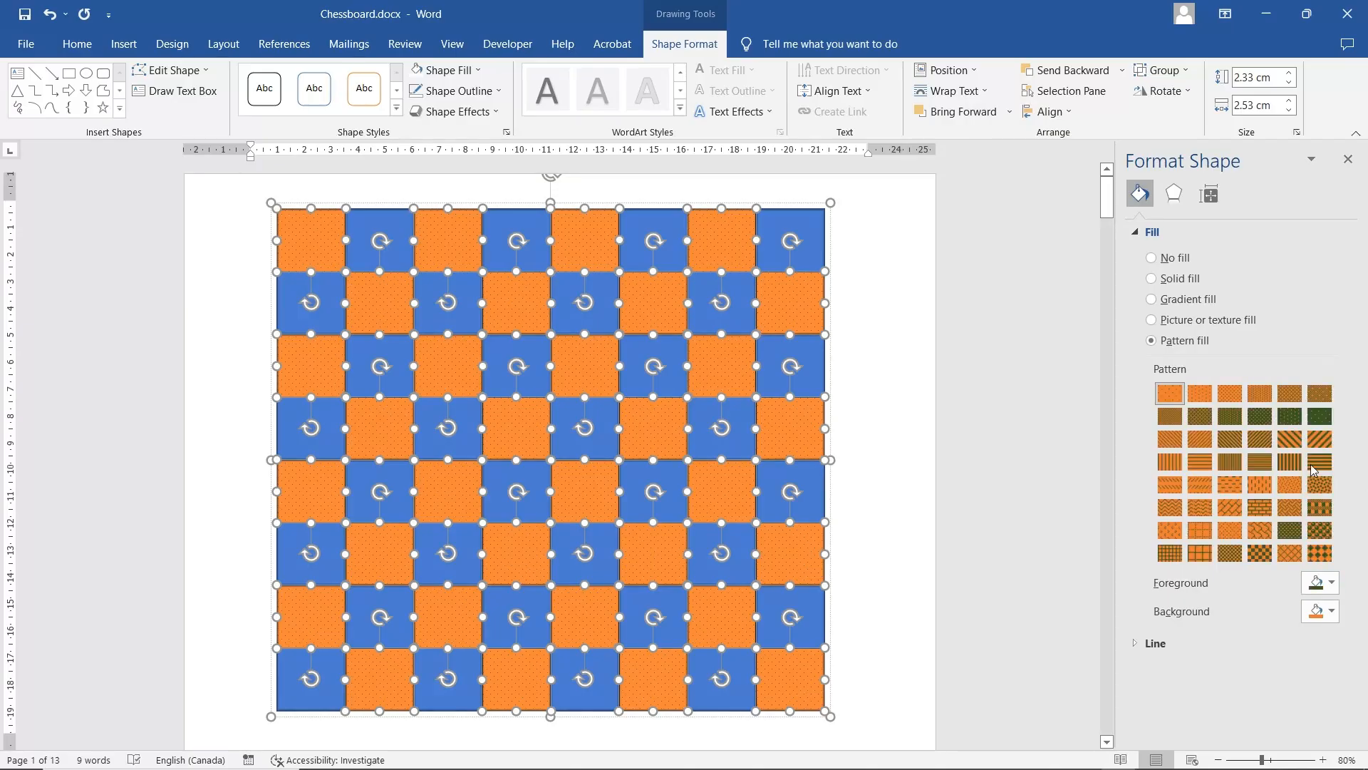
click(1320, 439)
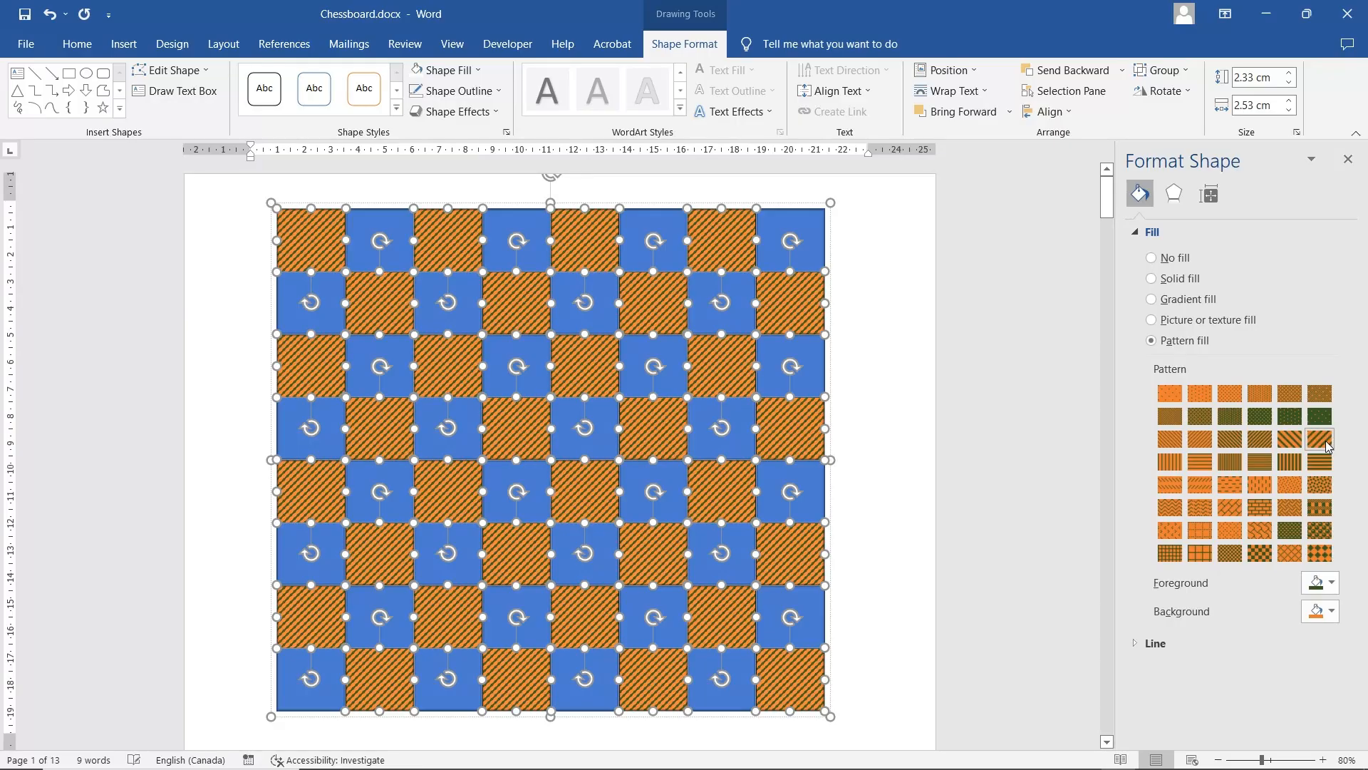
Try several other green-and-orange patterns on the selected squares and undo the pattern and green foreground changes.
click(1326, 531)
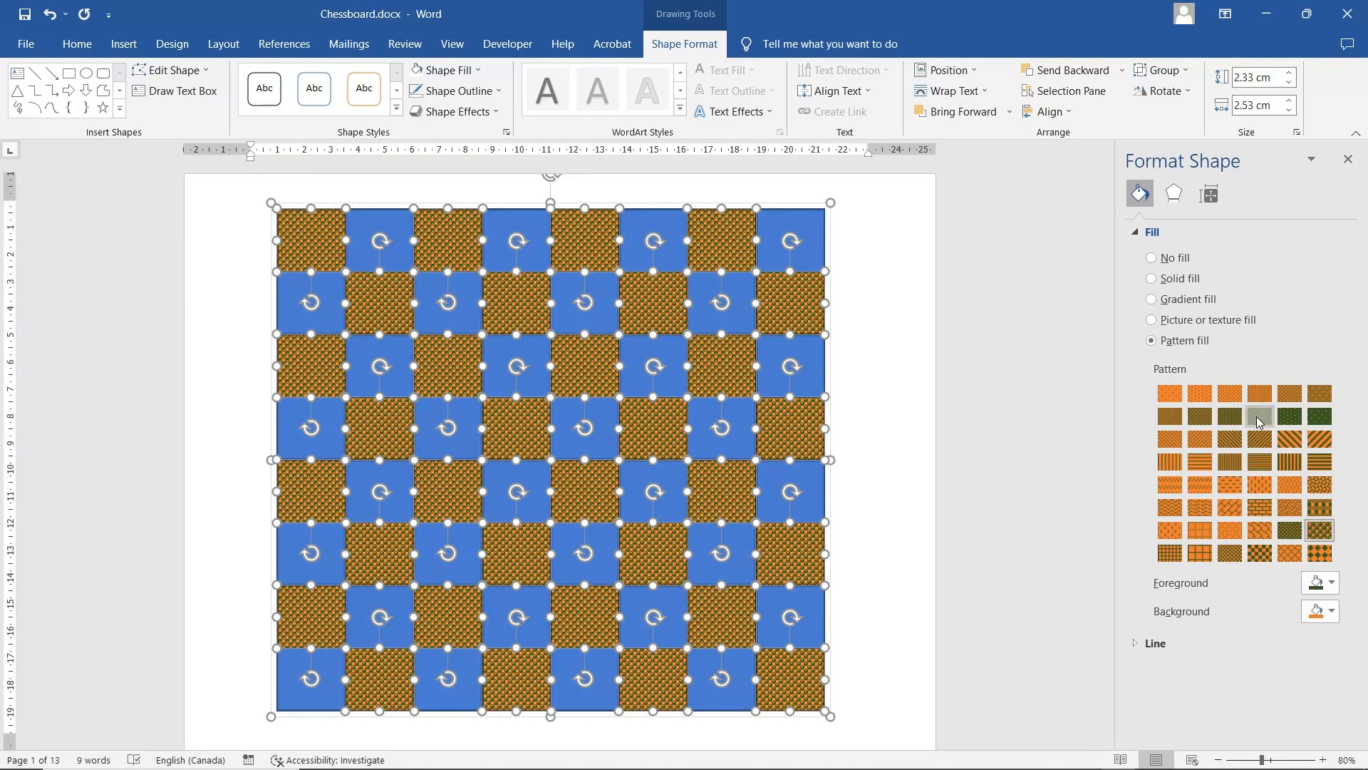
click(1259, 419)
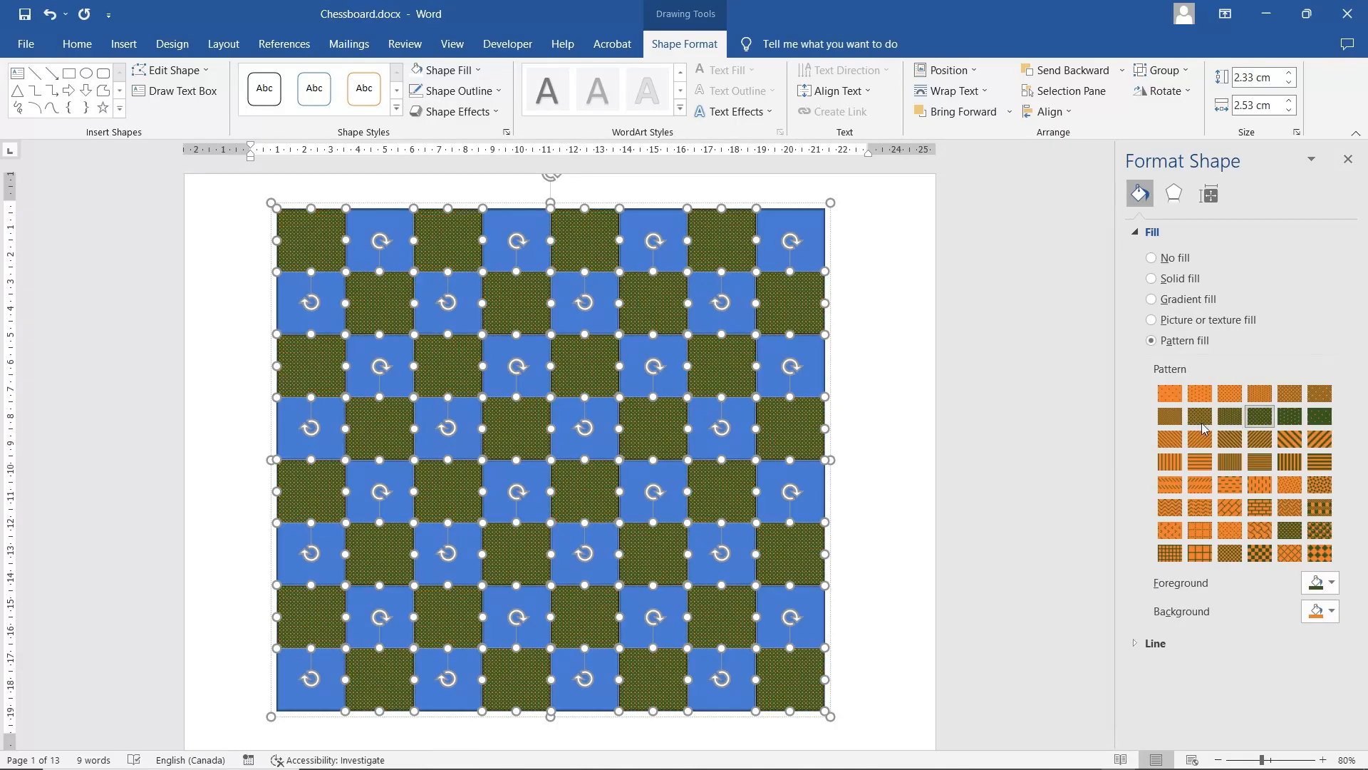
click(1170, 416)
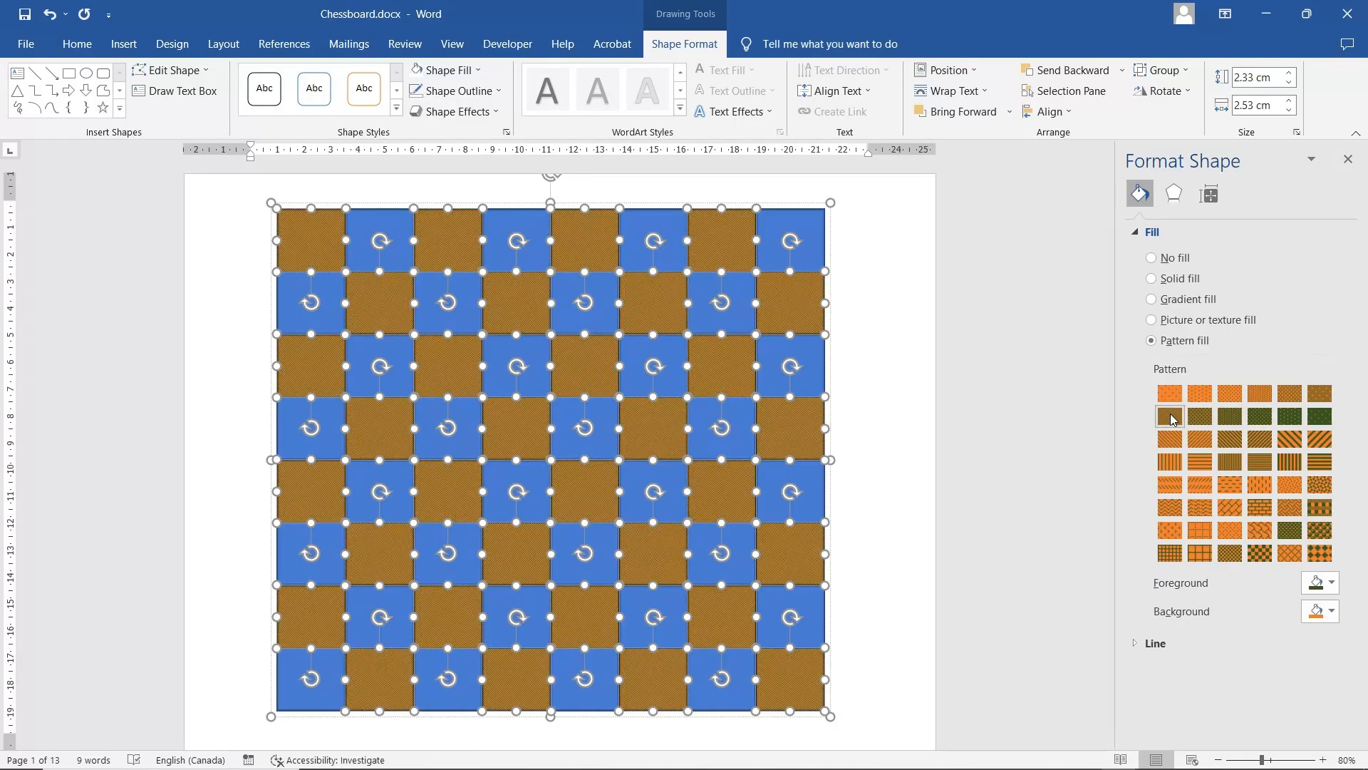
click(1260, 396)
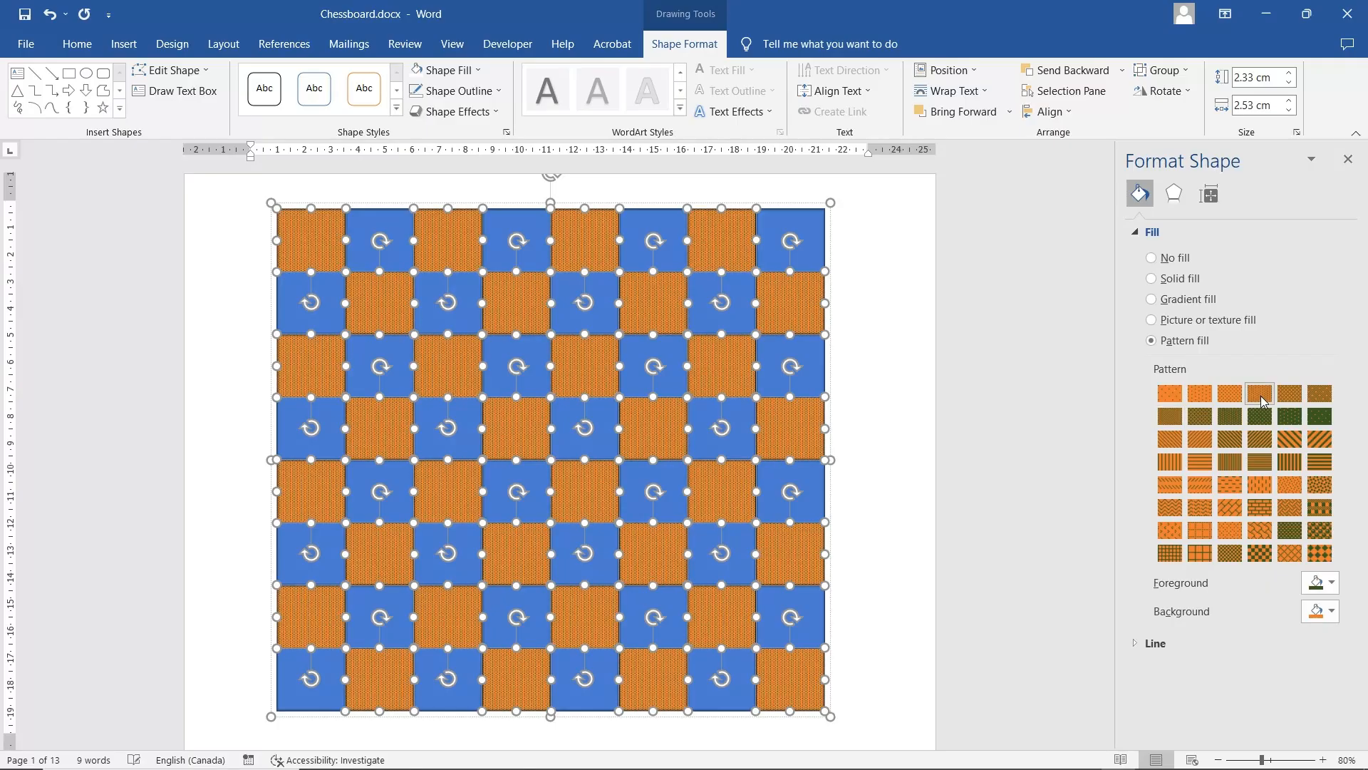
click(1171, 396)
click(1320, 530)
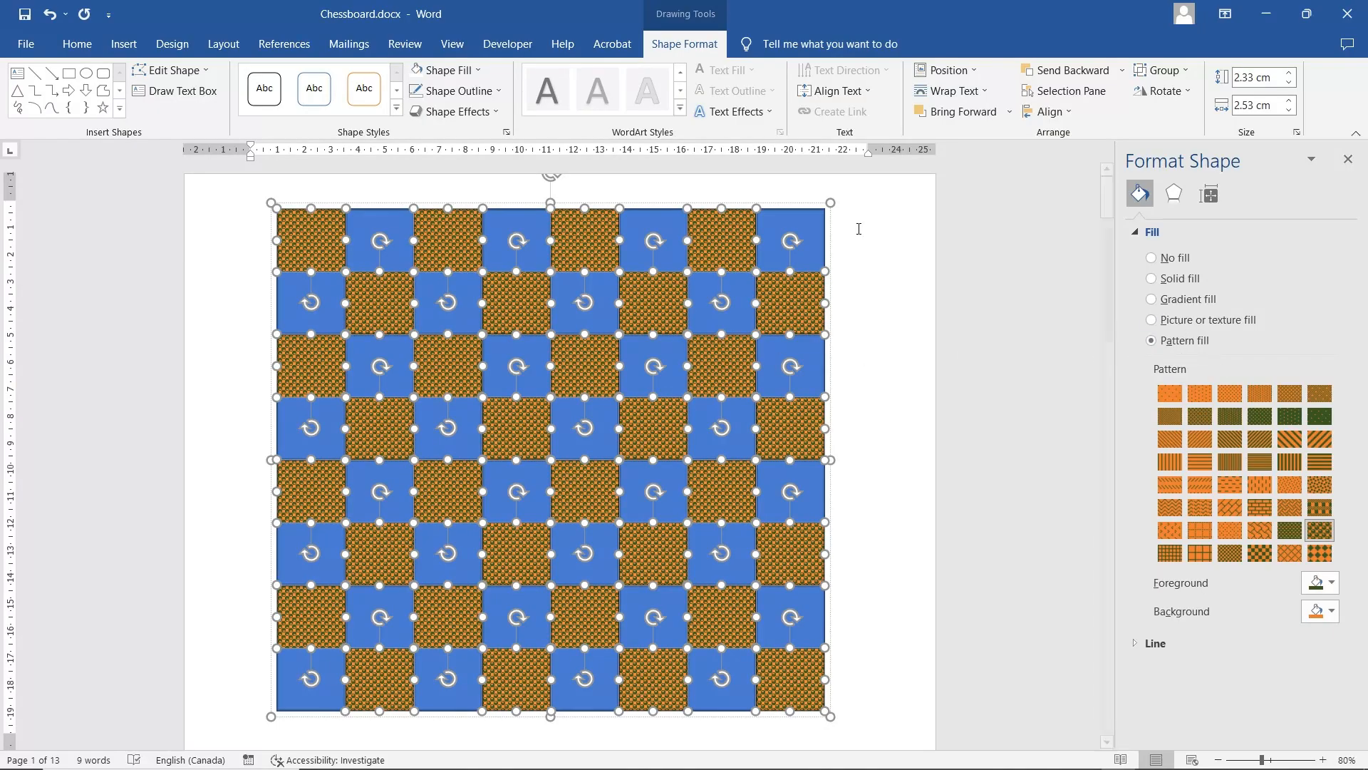
click(49, 14)
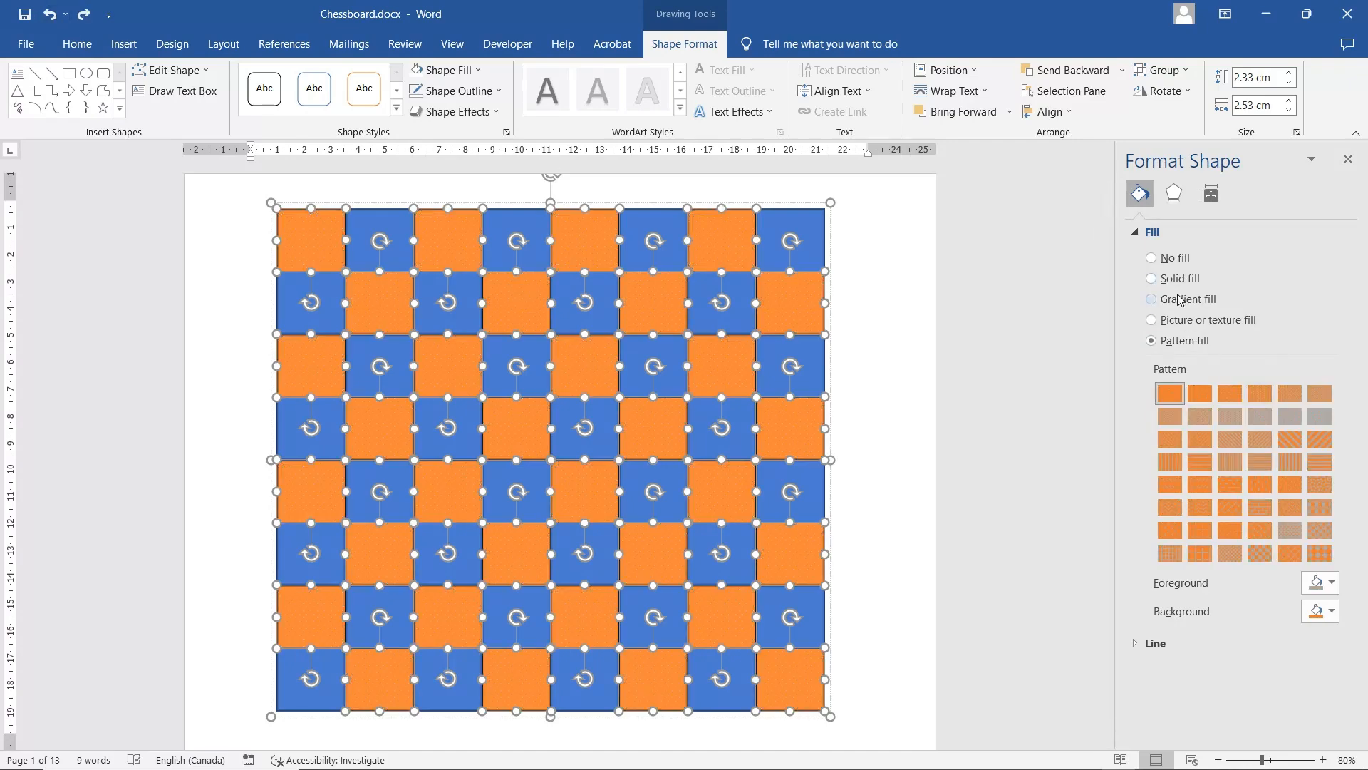
Switch the selected orange squares to a picture or texture fill and apply the crumpled paper bag texture.
click(1177, 321)
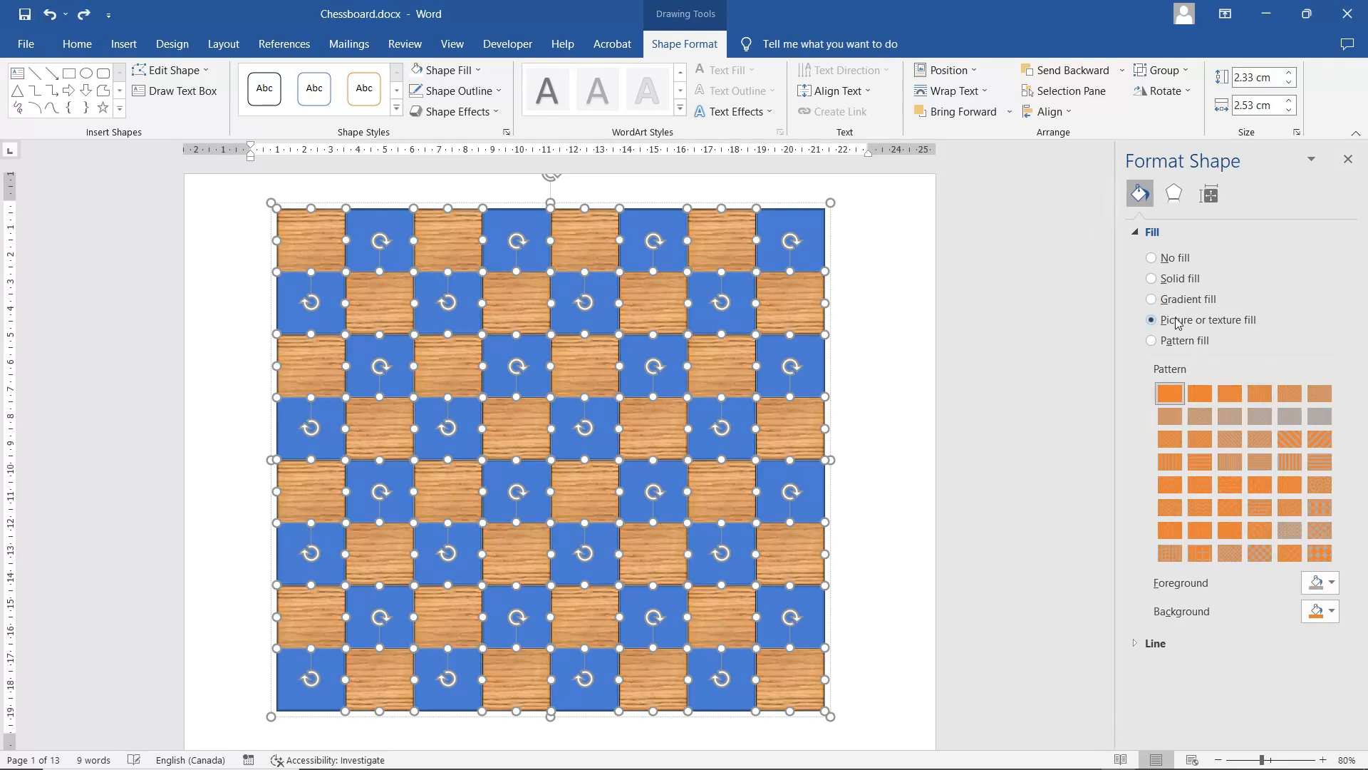
click(1326, 420)
click(1014, 141)
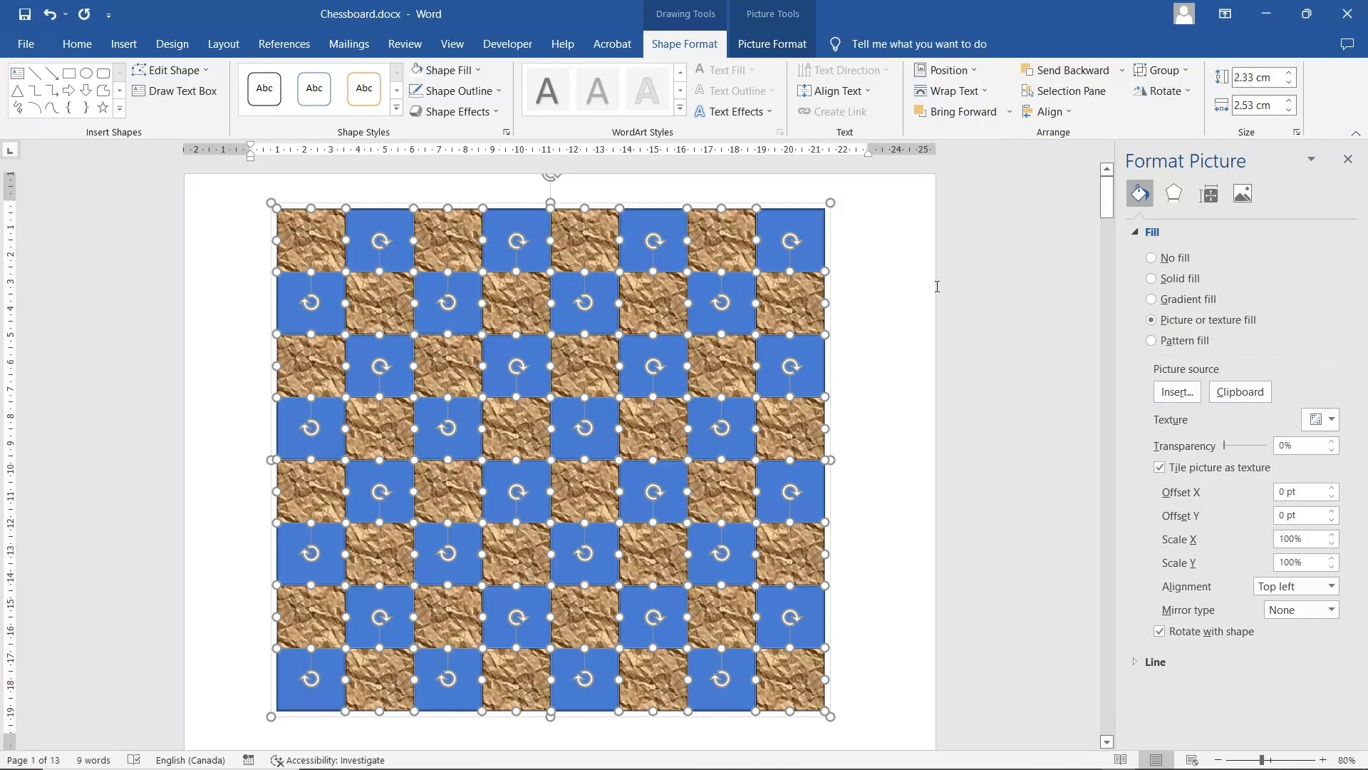
Select all the blue squares and fill them with the dark brown marble texture.
click(384, 238)
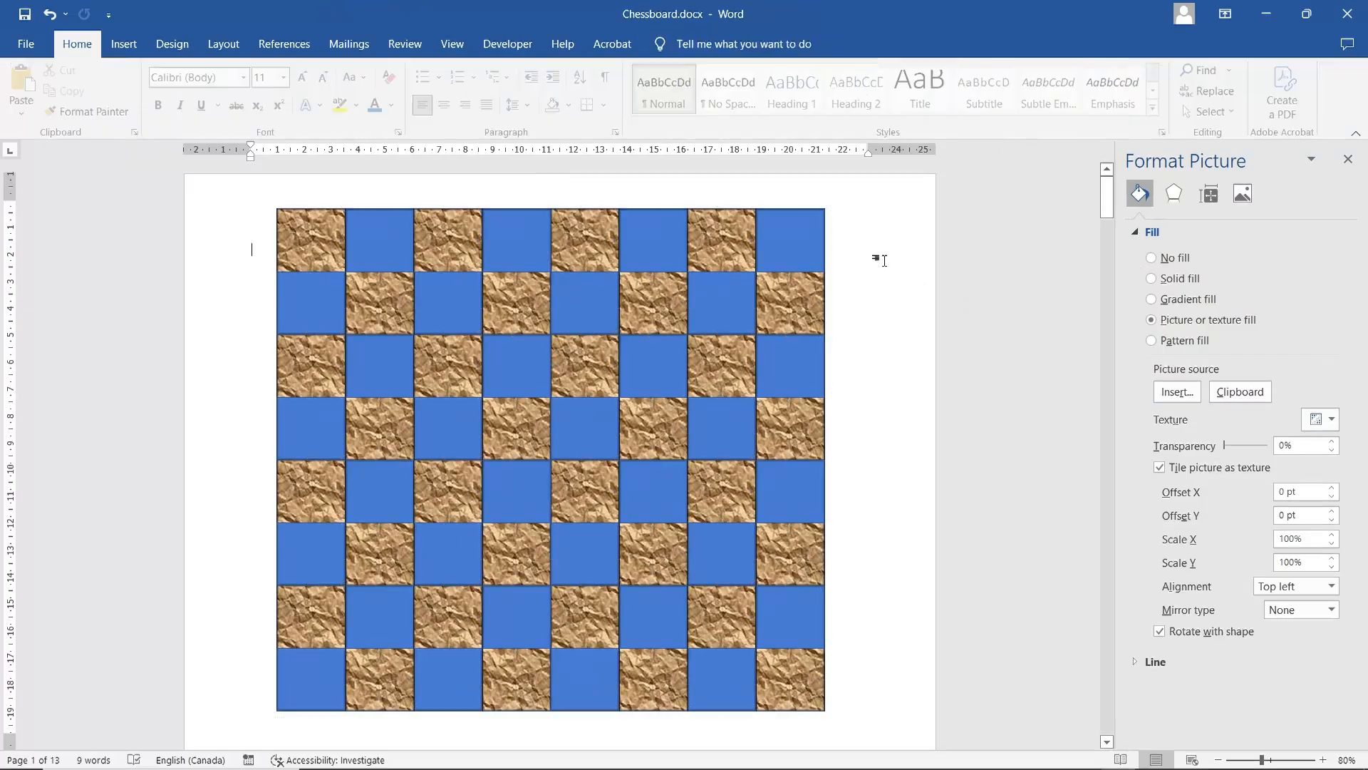
click(385, 234)
shift+click(524, 242)
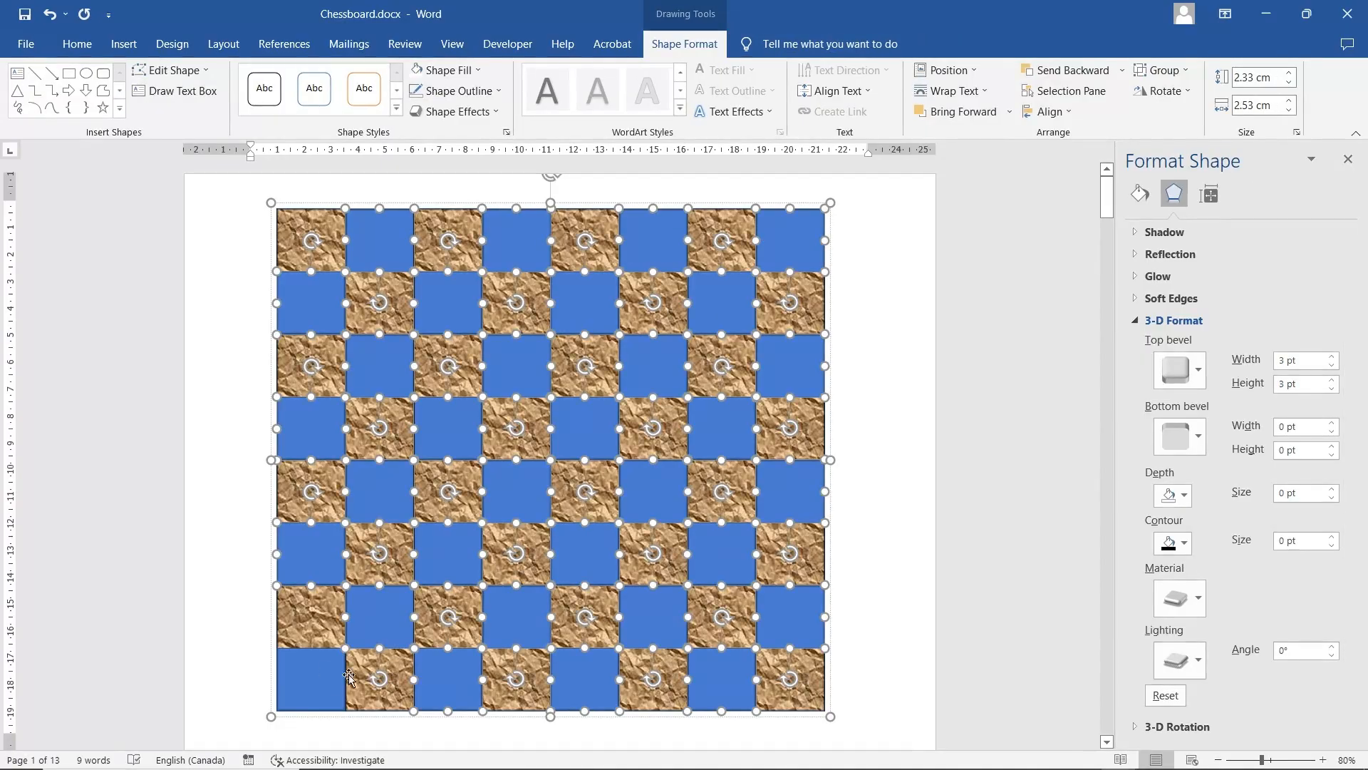
shift+click(318, 673)
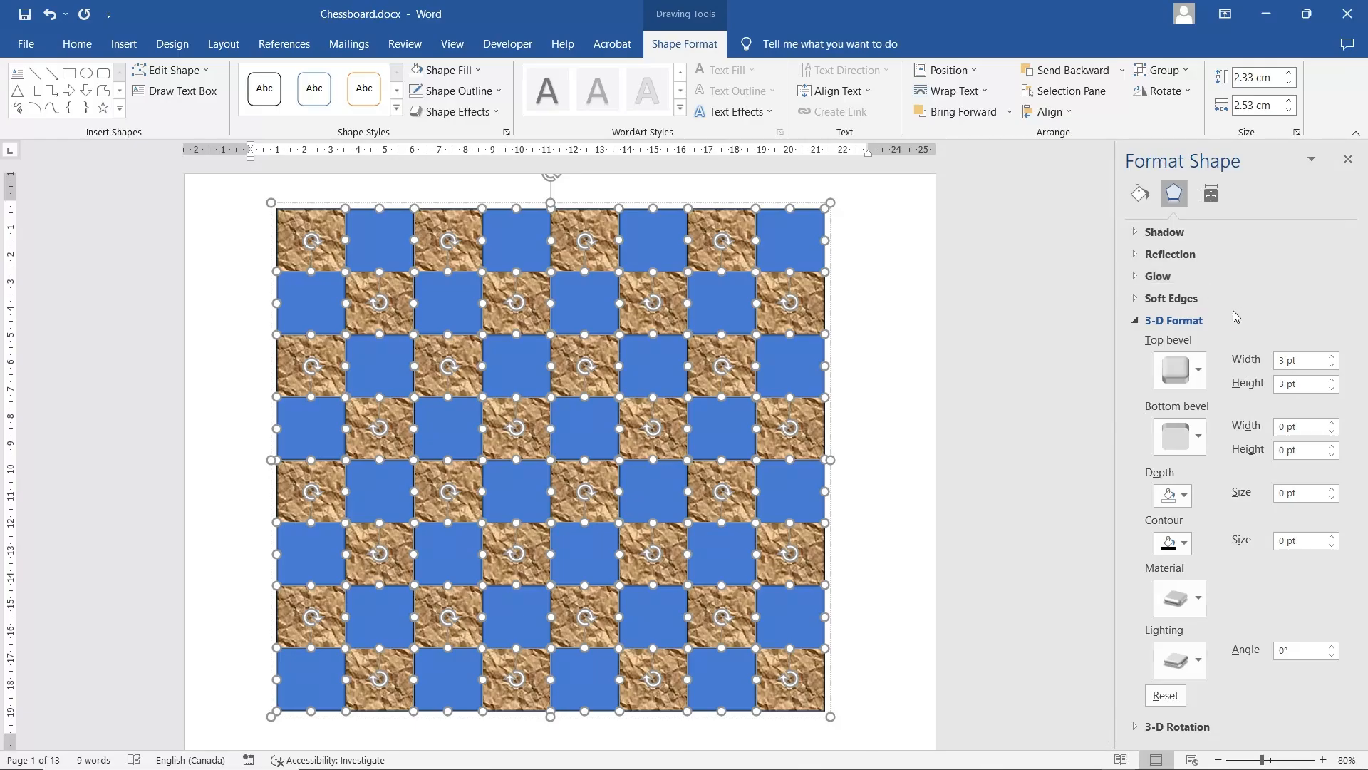
click(1140, 194)
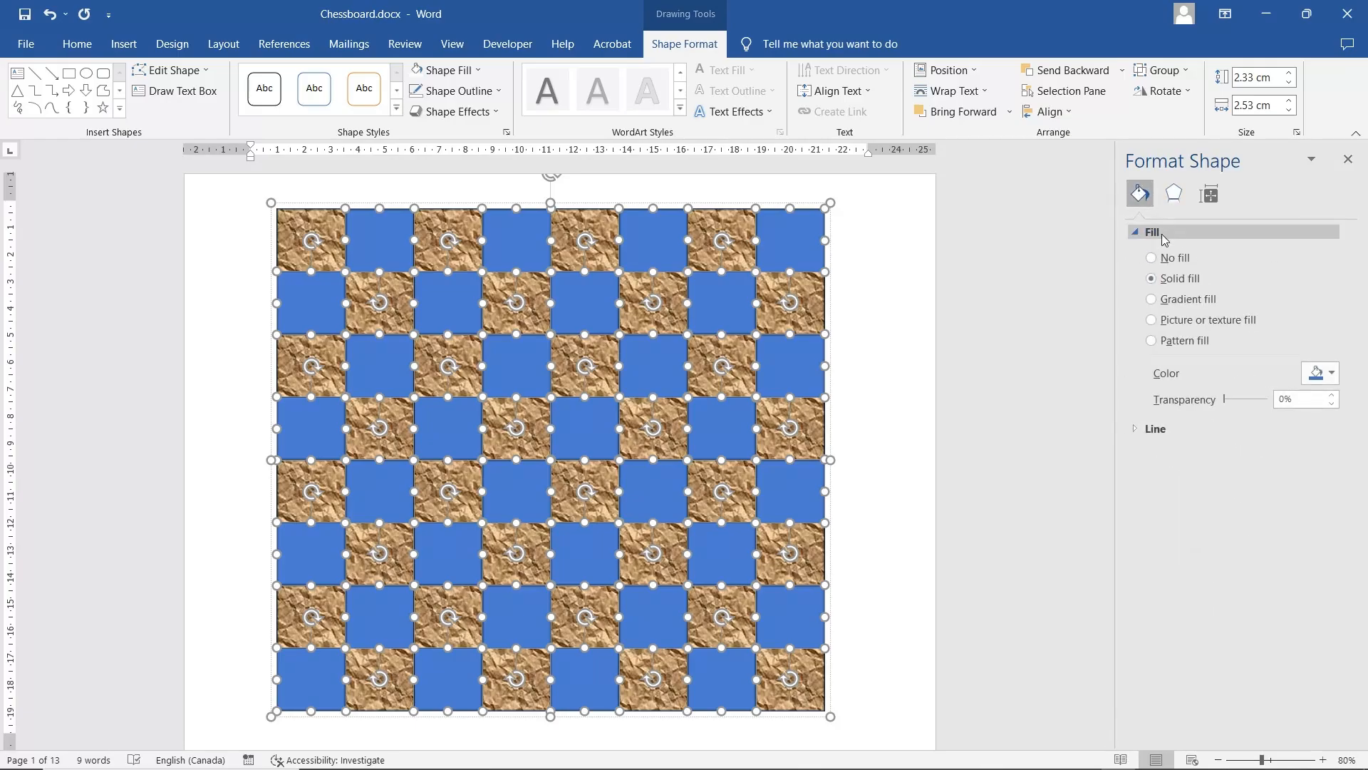
click(1214, 326)
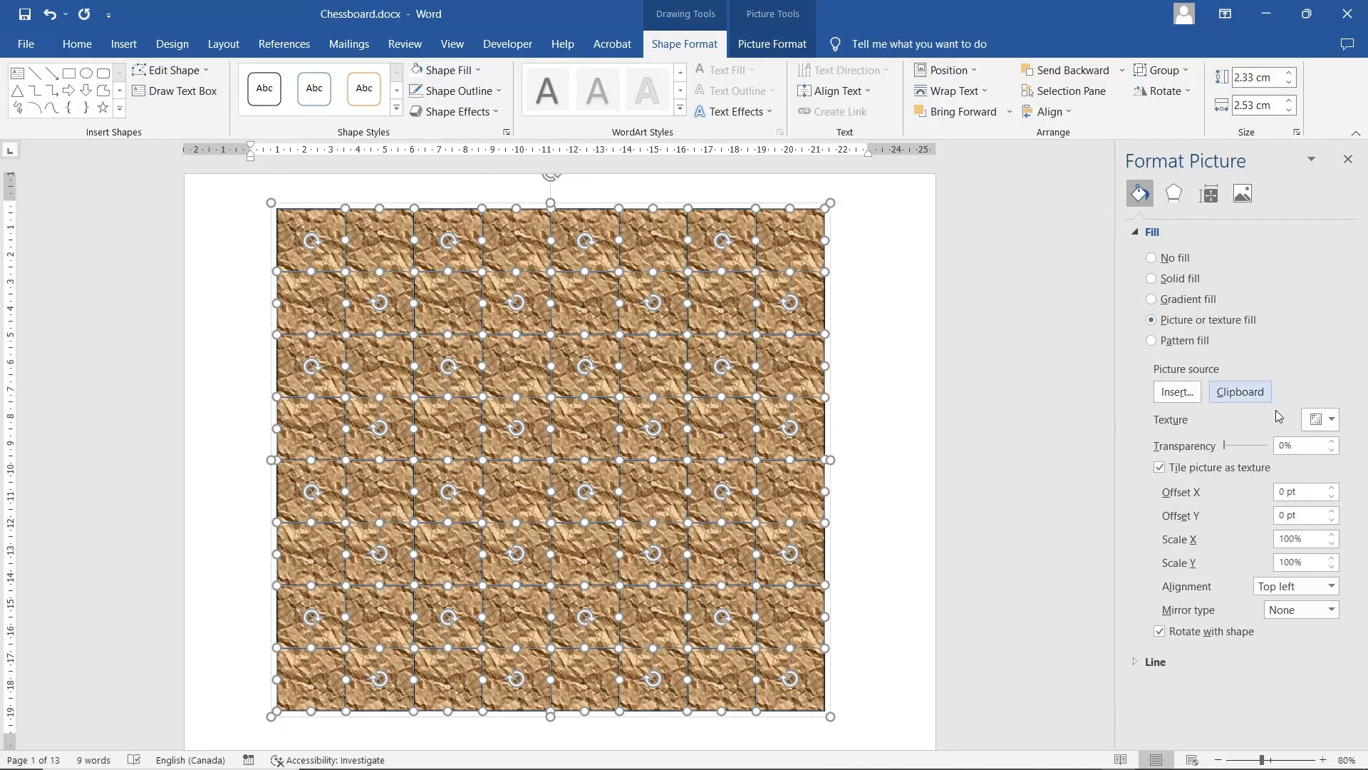
click(1333, 420)
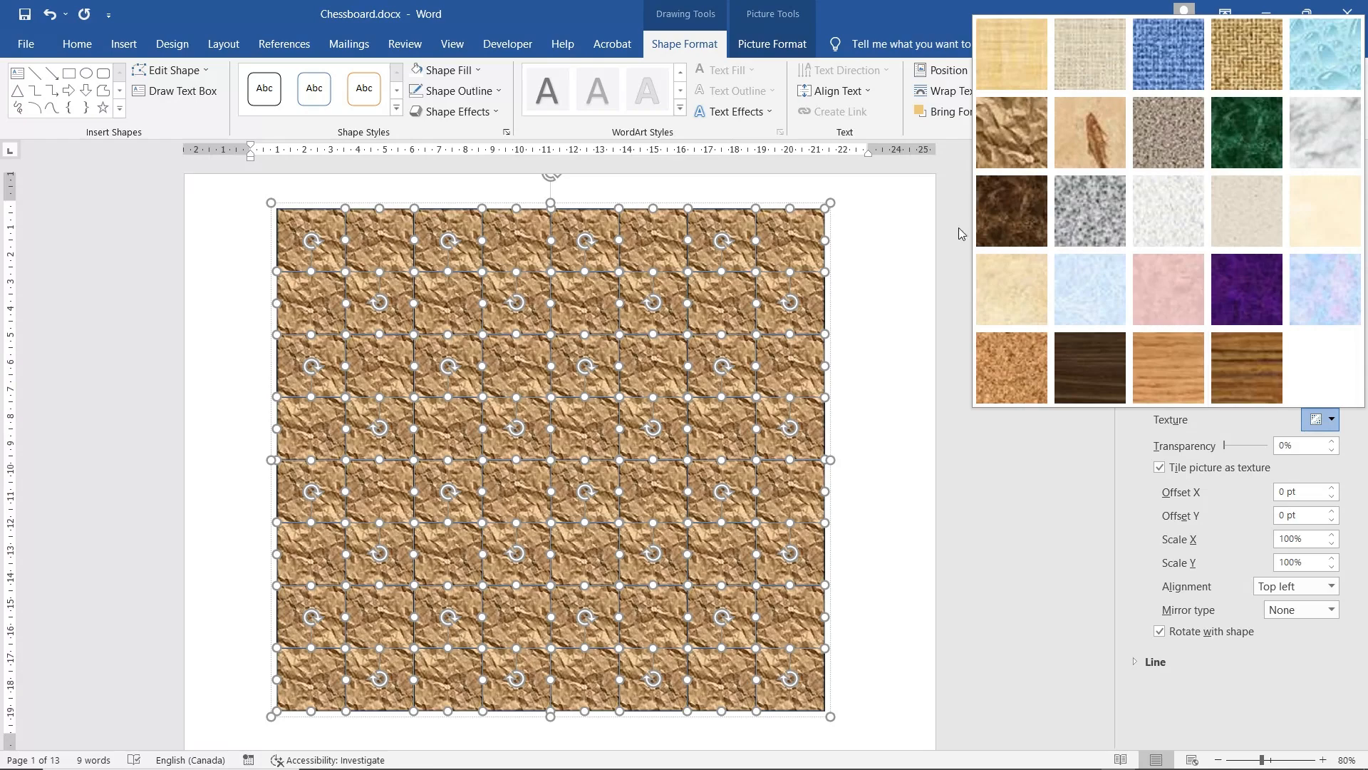
click(1003, 215)
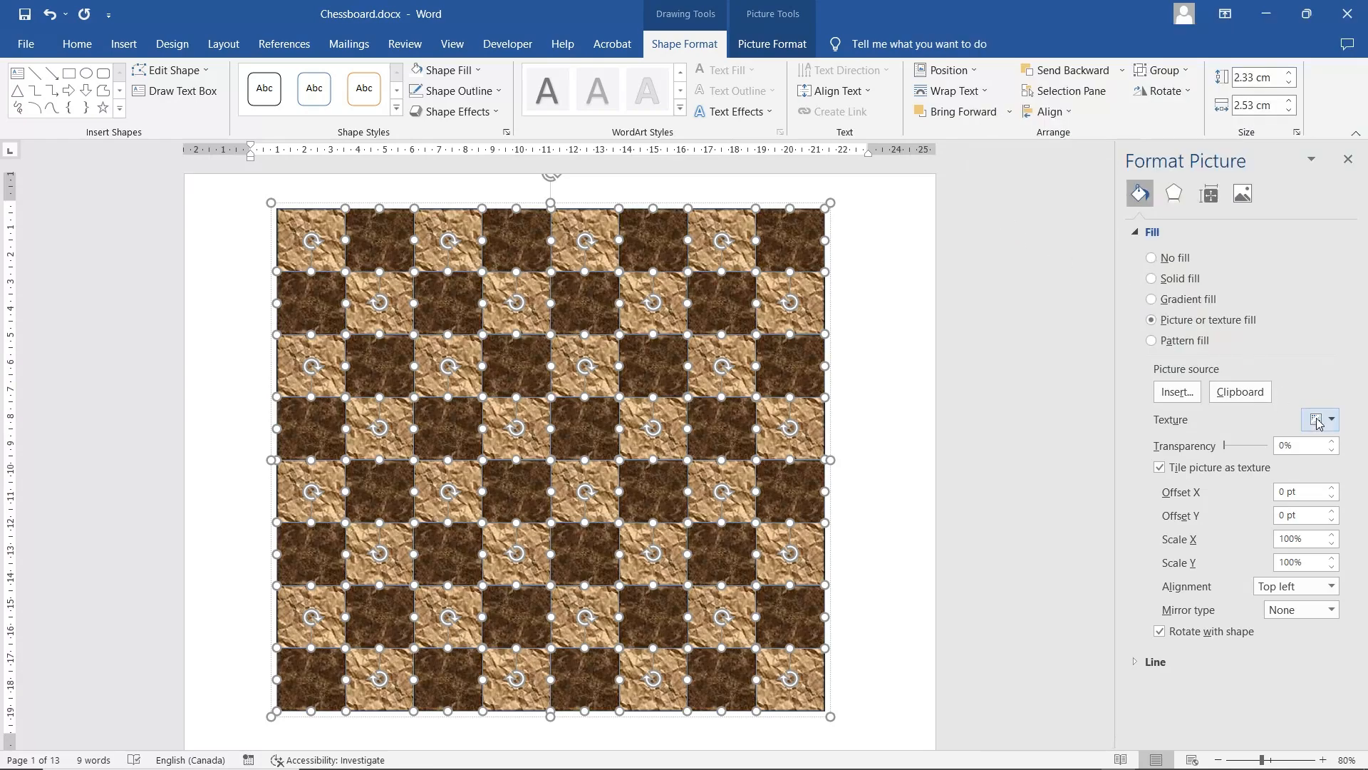
Undo the texture fills on both sets of squares back to plain blue and white, and deselect the board.
key(ctrl+z)
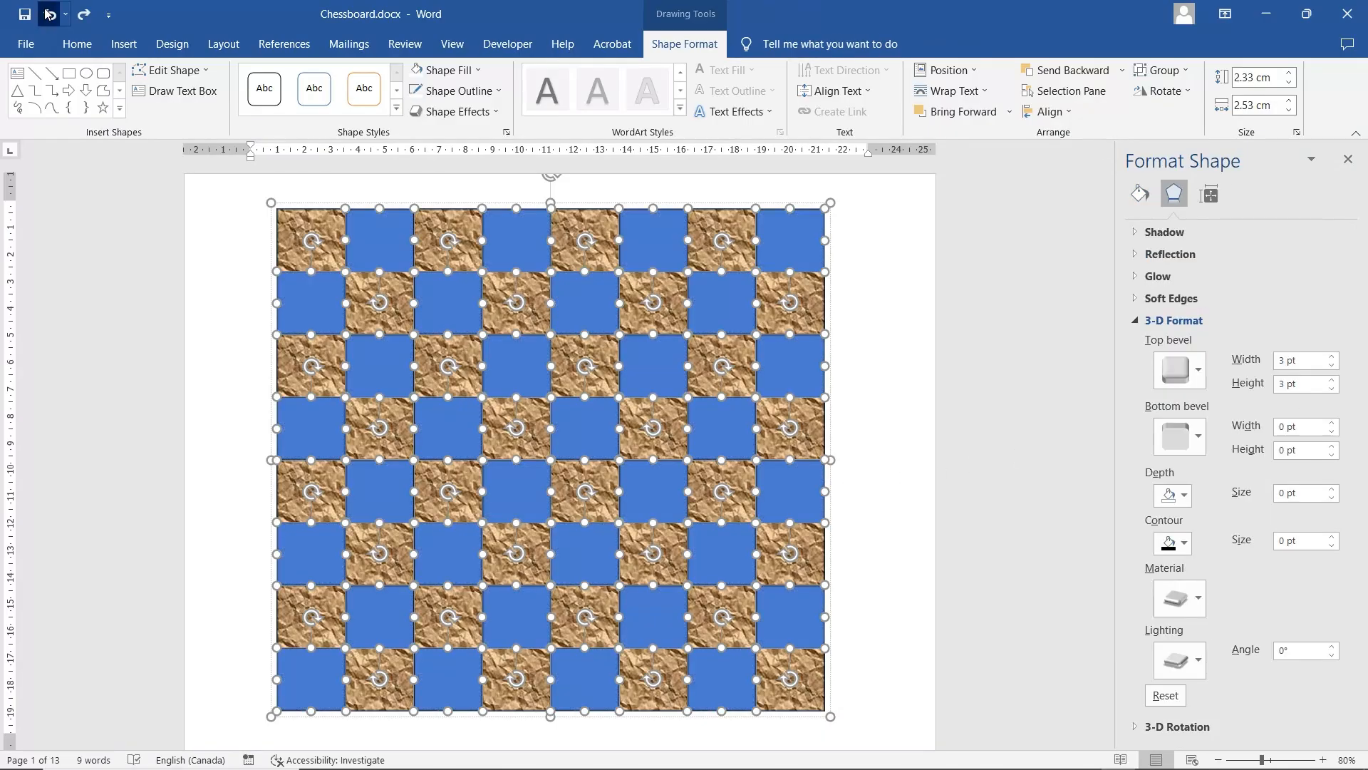
click(49, 14)
click(48, 15)
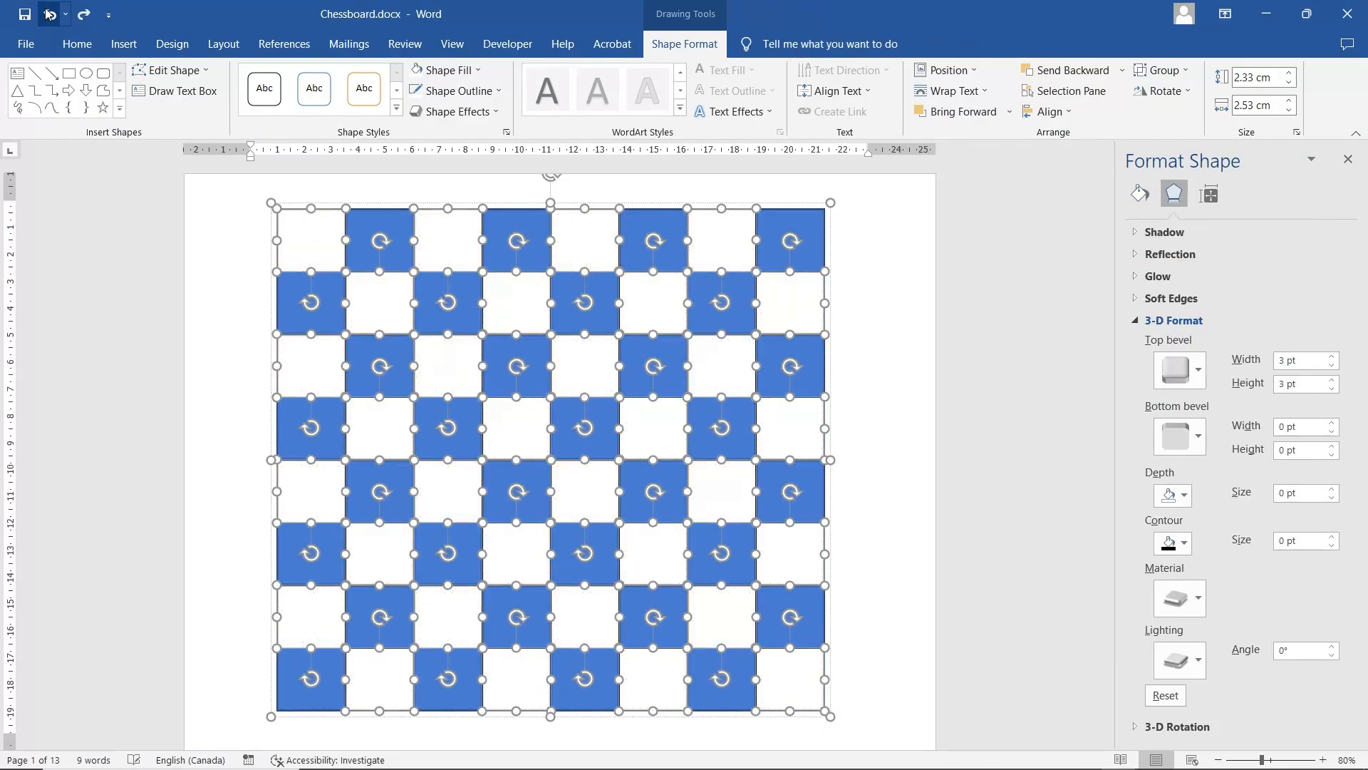
click(253, 354)
Examine the finished sample boards further down the document, such as Chocolate Chip and Copper & Steel Braid, and return to the first board.
scroll(910, 383, down, 3)
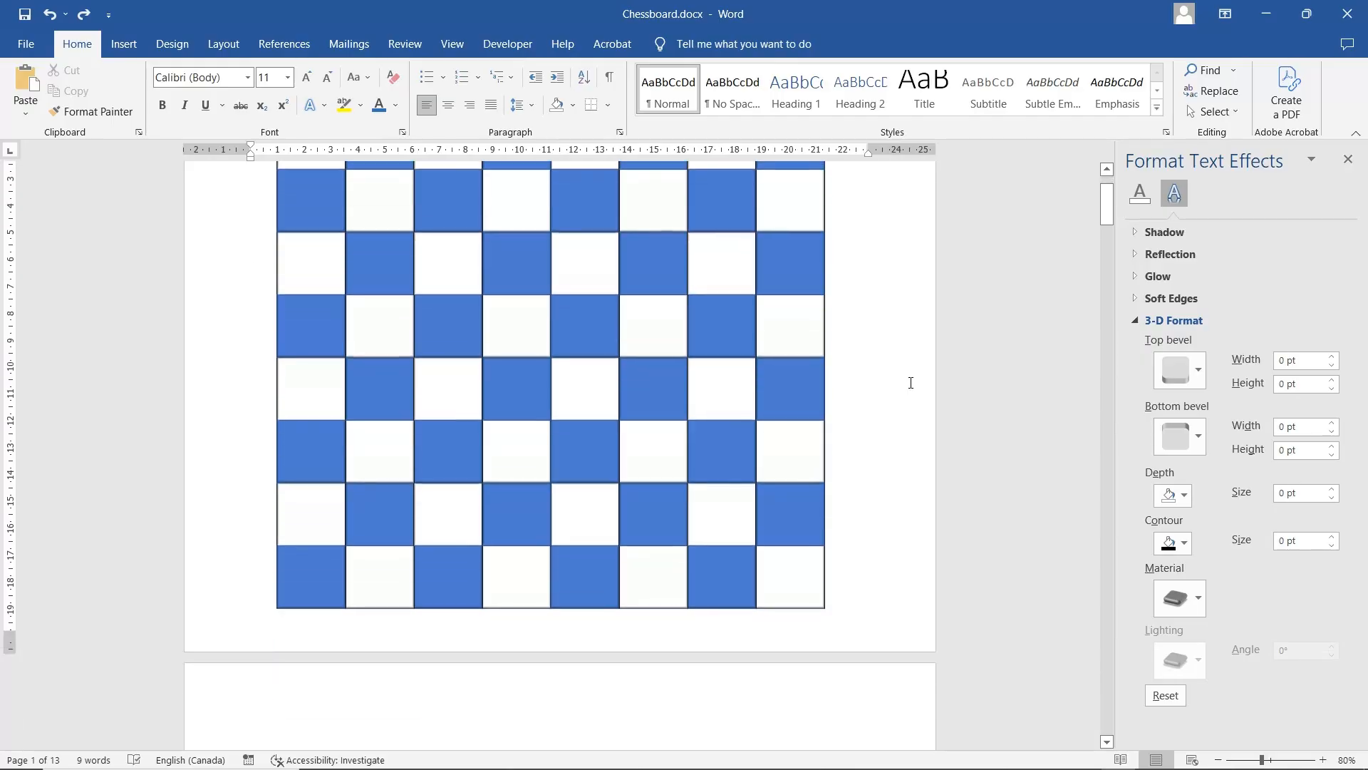
scroll(911, 383, down, 3)
scroll(911, 383, down, 20)
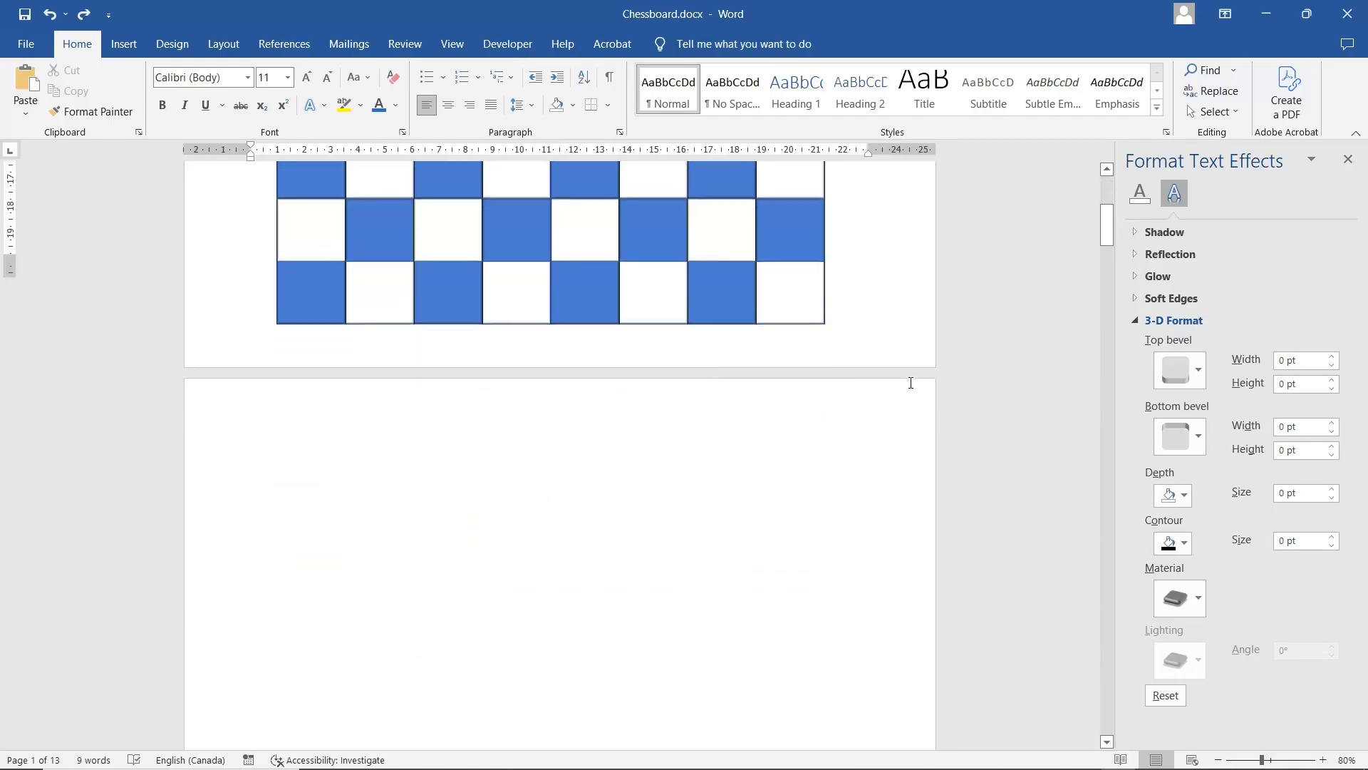
scroll(910, 382, down, 15)
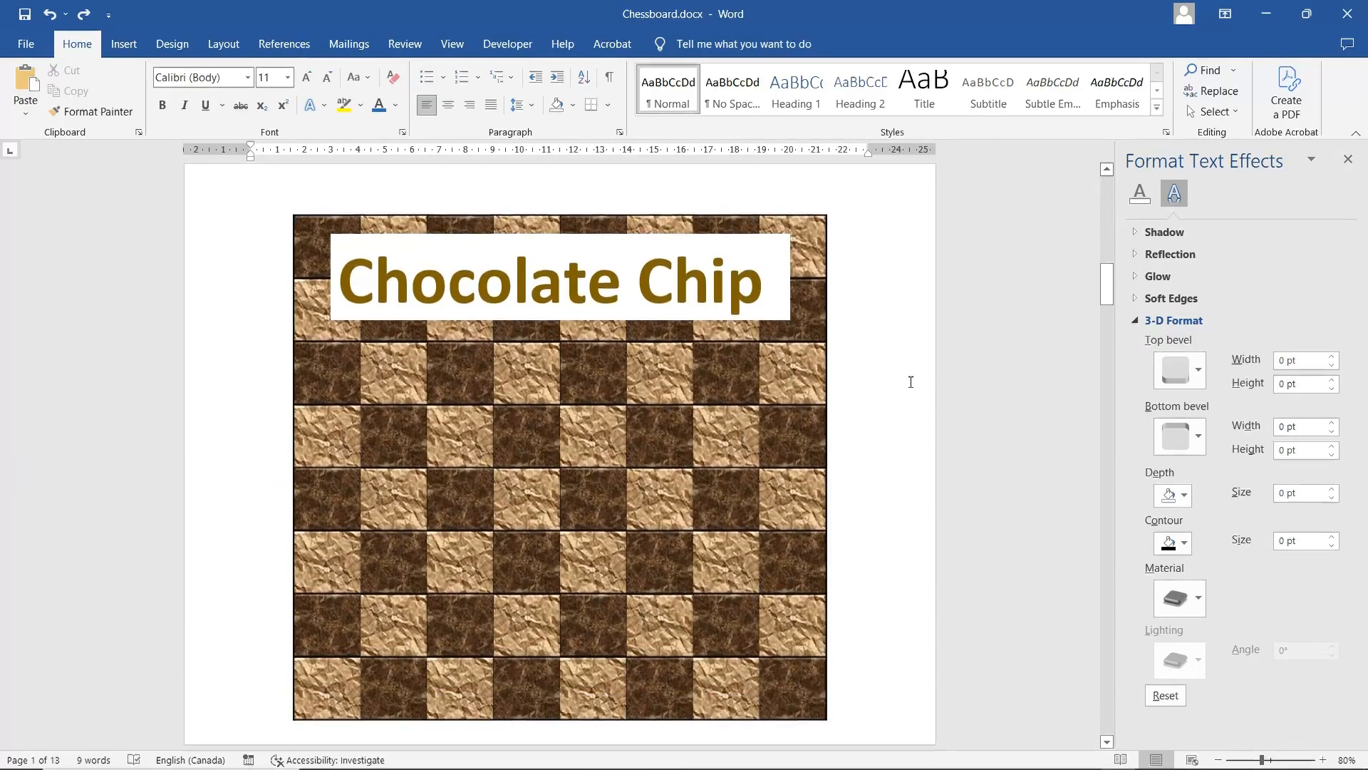
scroll(911, 382, down, 7)
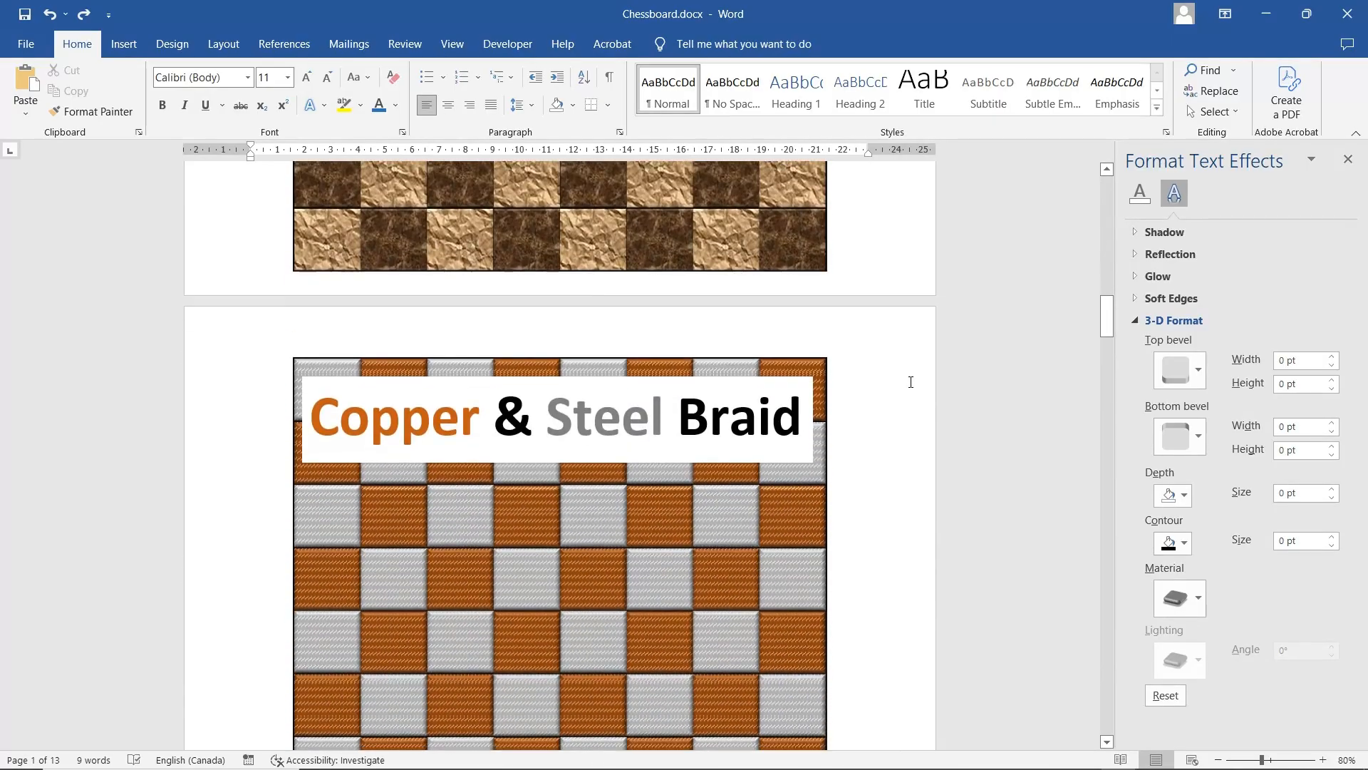
scroll(898, 363, up, 11)
scroll(898, 360, up, 20)
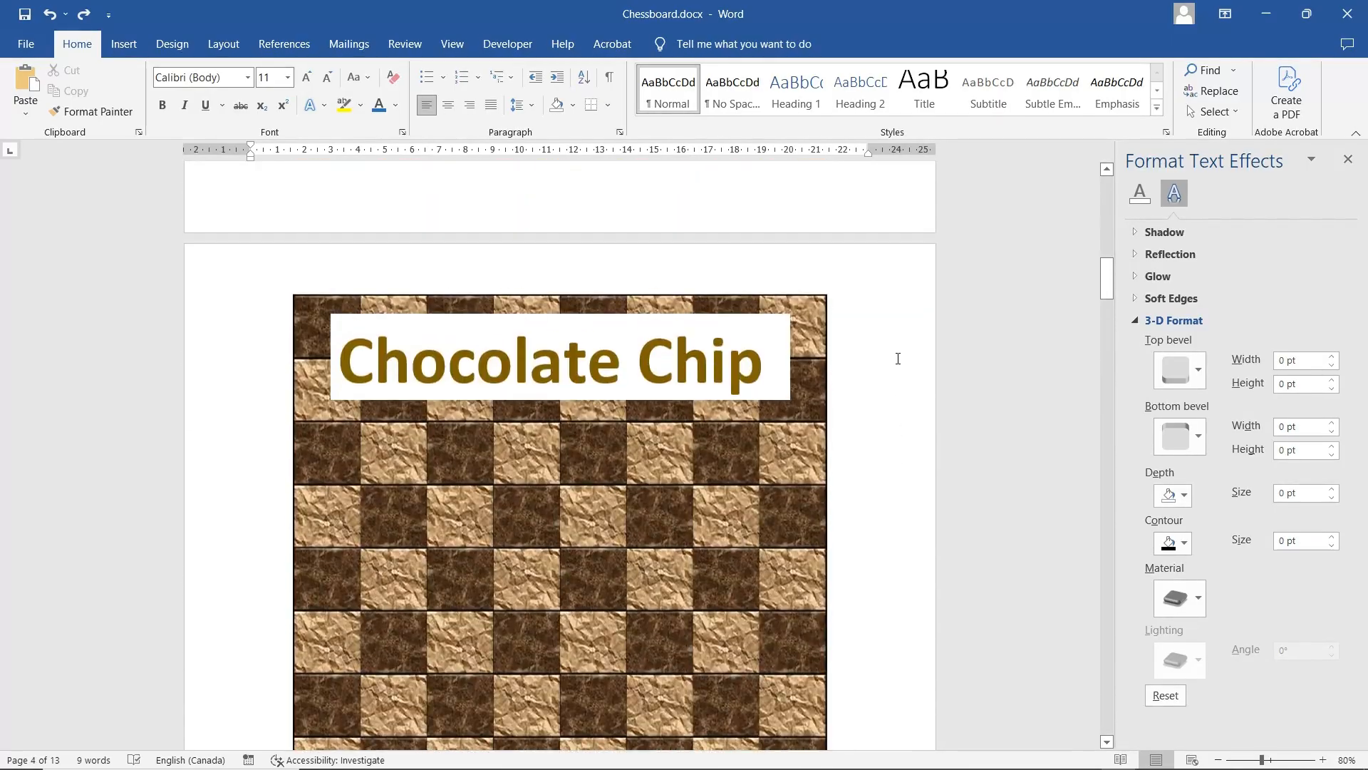
scroll(894, 360, up, 1)
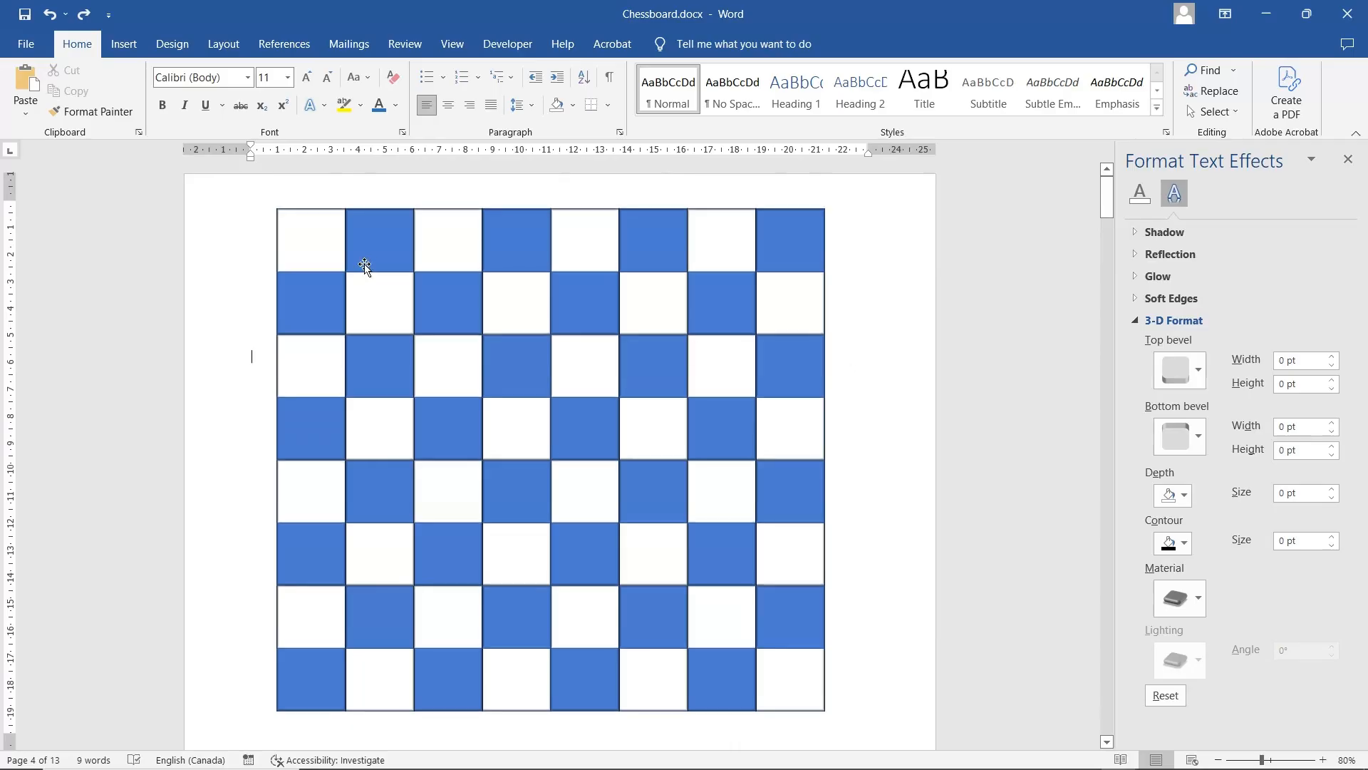
Give the first square of the top row a pattern fill with a light orange foreground and a dark brown background.
click(297, 235)
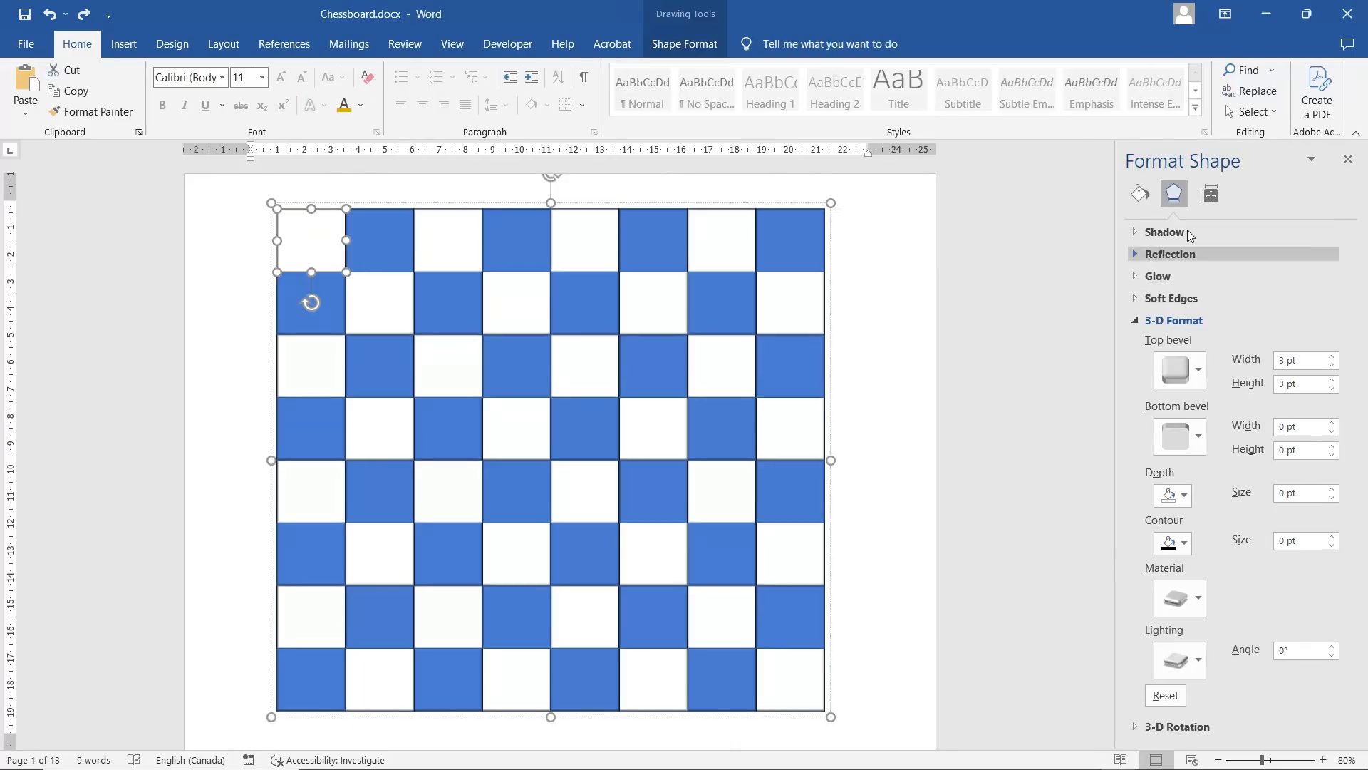
click(1142, 192)
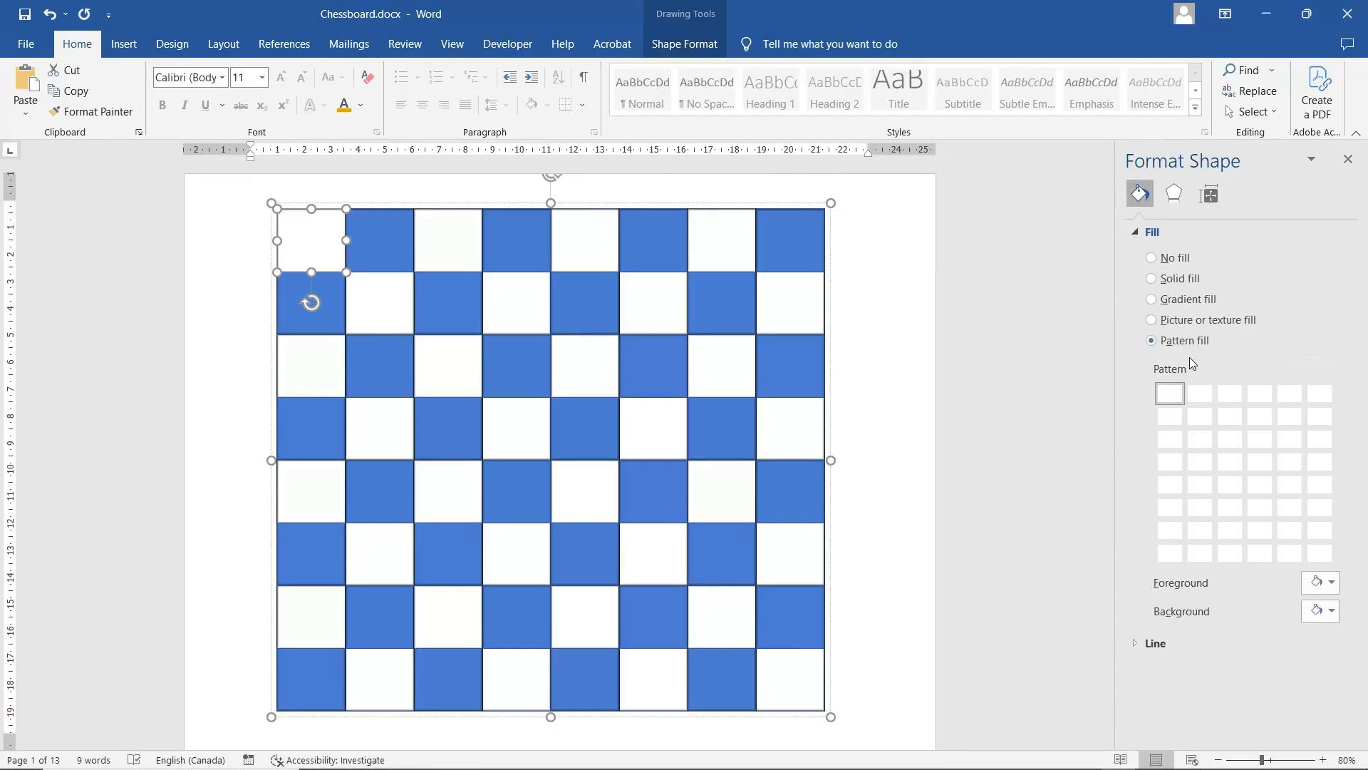
click(1320, 582)
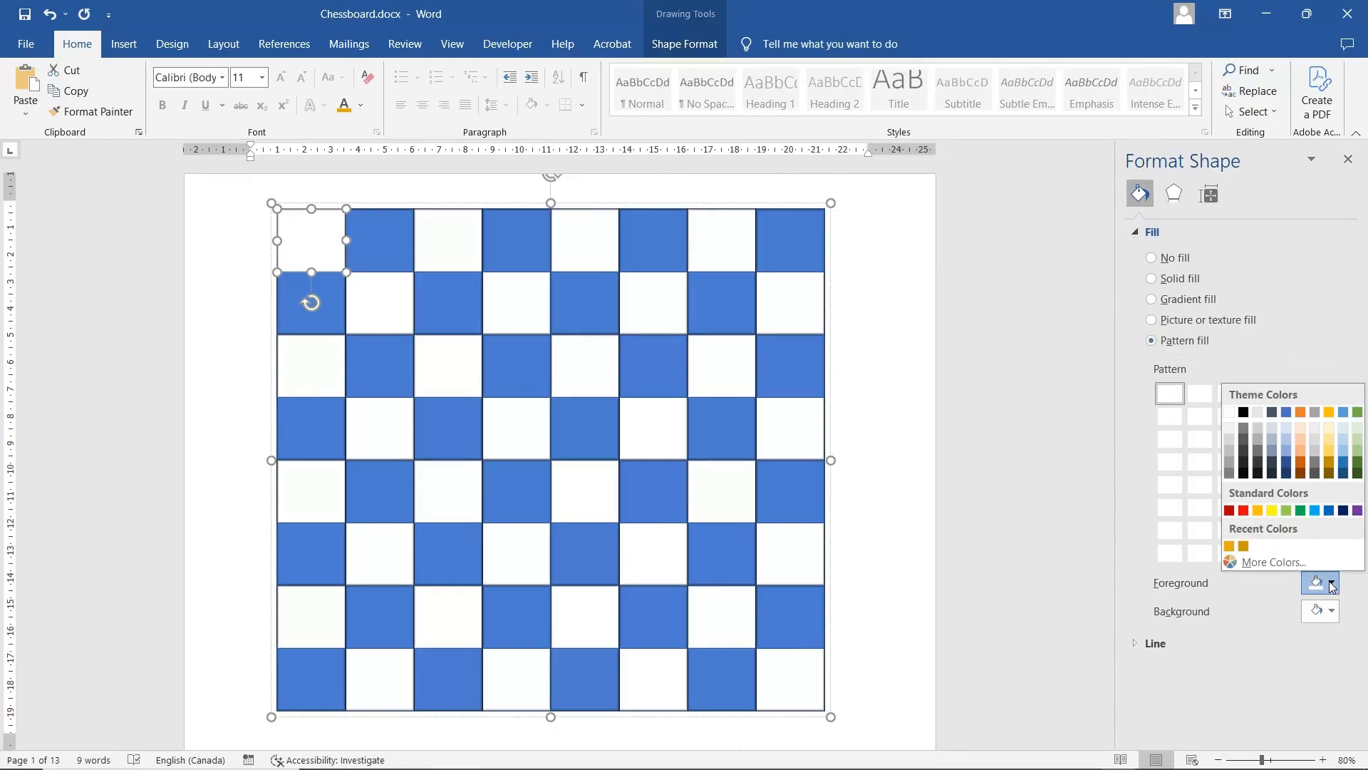
click(1302, 470)
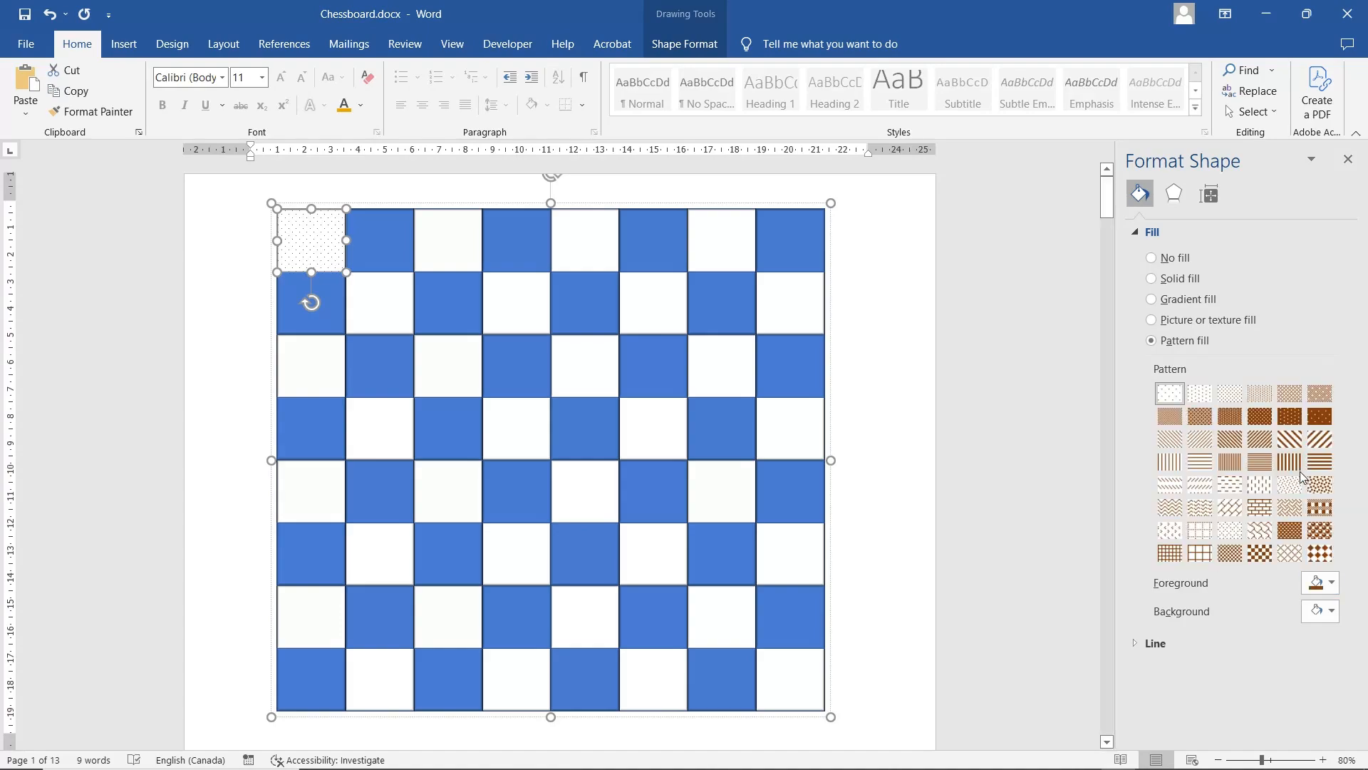
click(1331, 584)
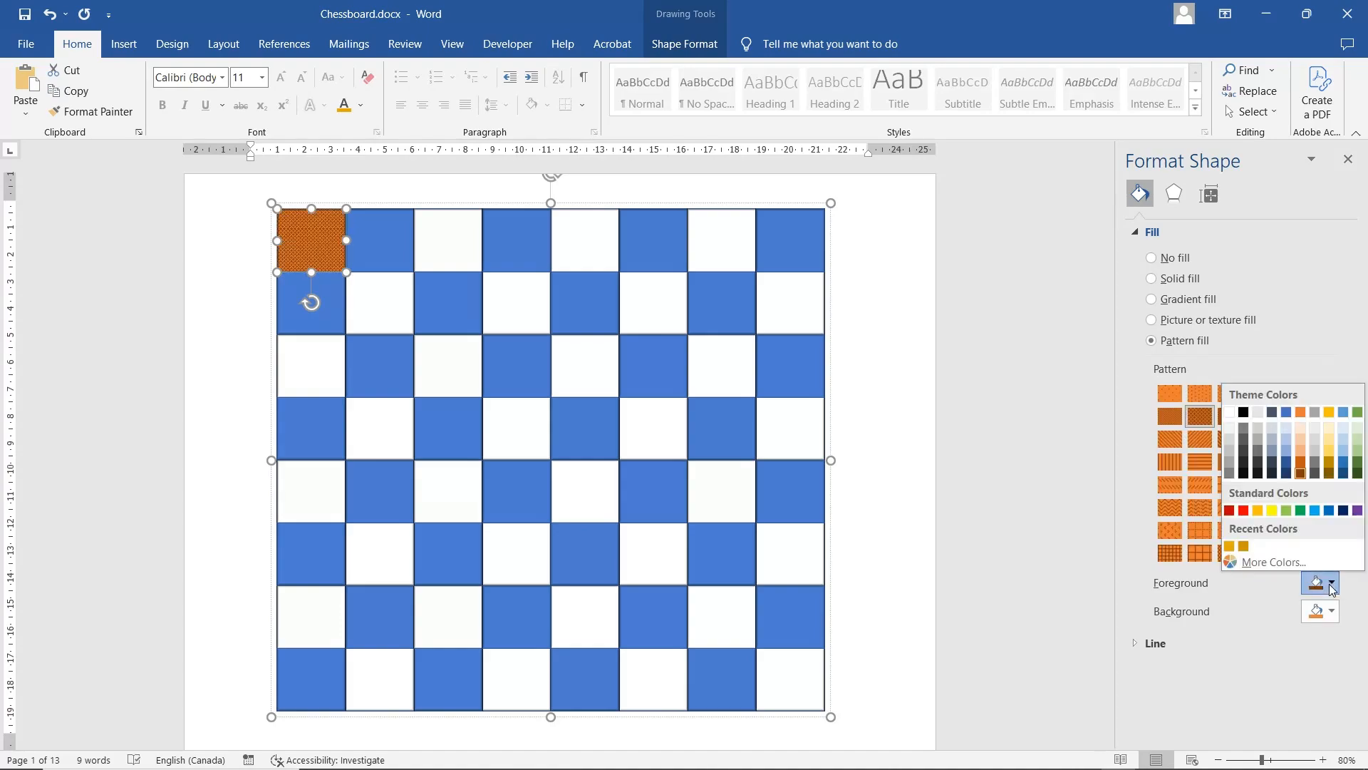
click(1303, 457)
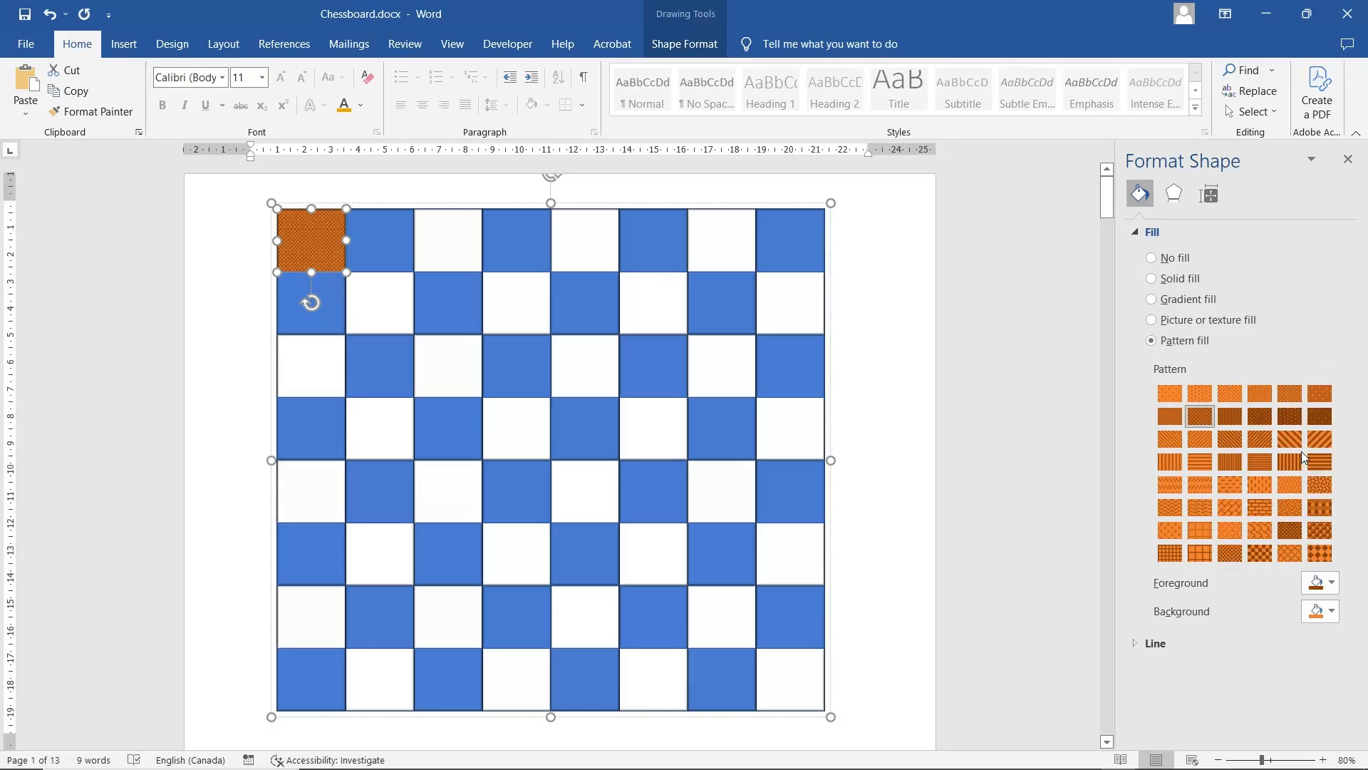
click(1330, 611)
click(1301, 503)
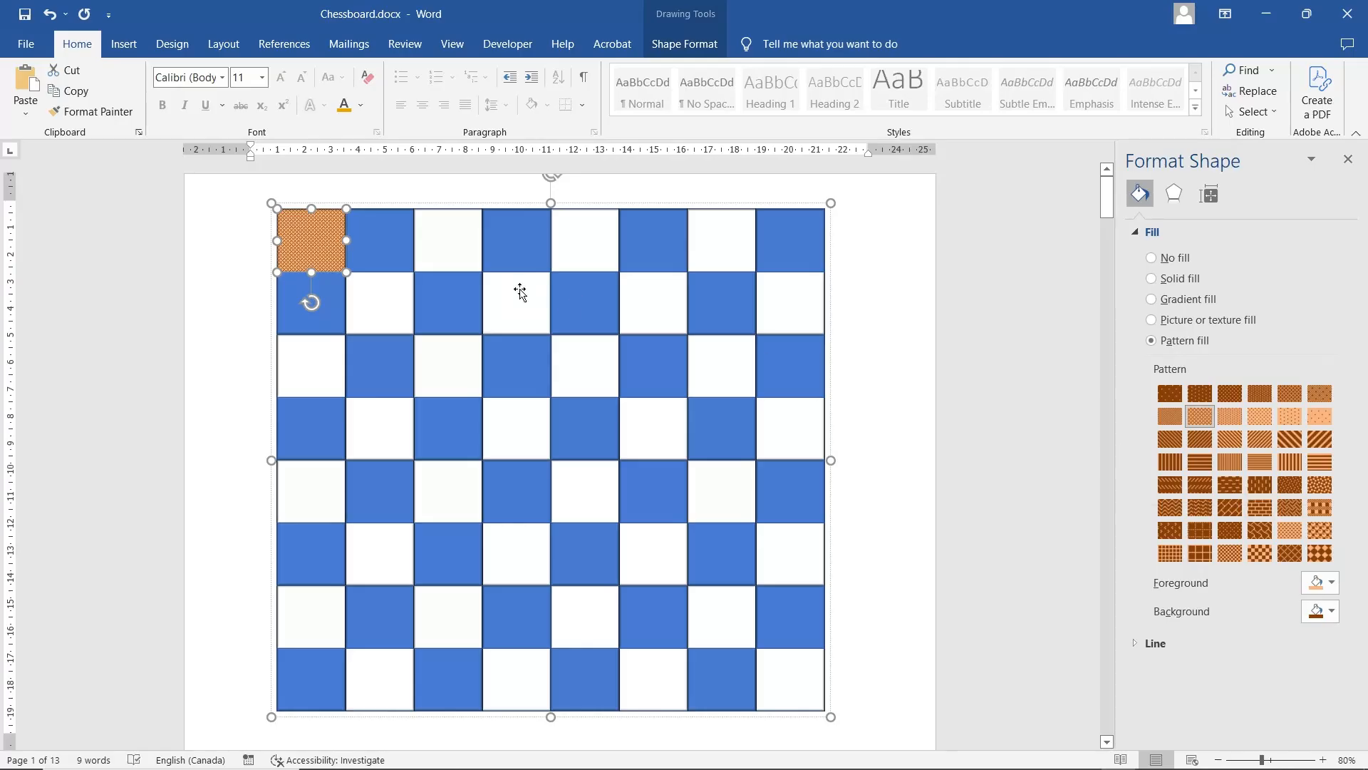
Try several diagonal patterns on the first square, ending with the dashed upward diagonal pattern.
click(1172, 418)
click(1171, 440)
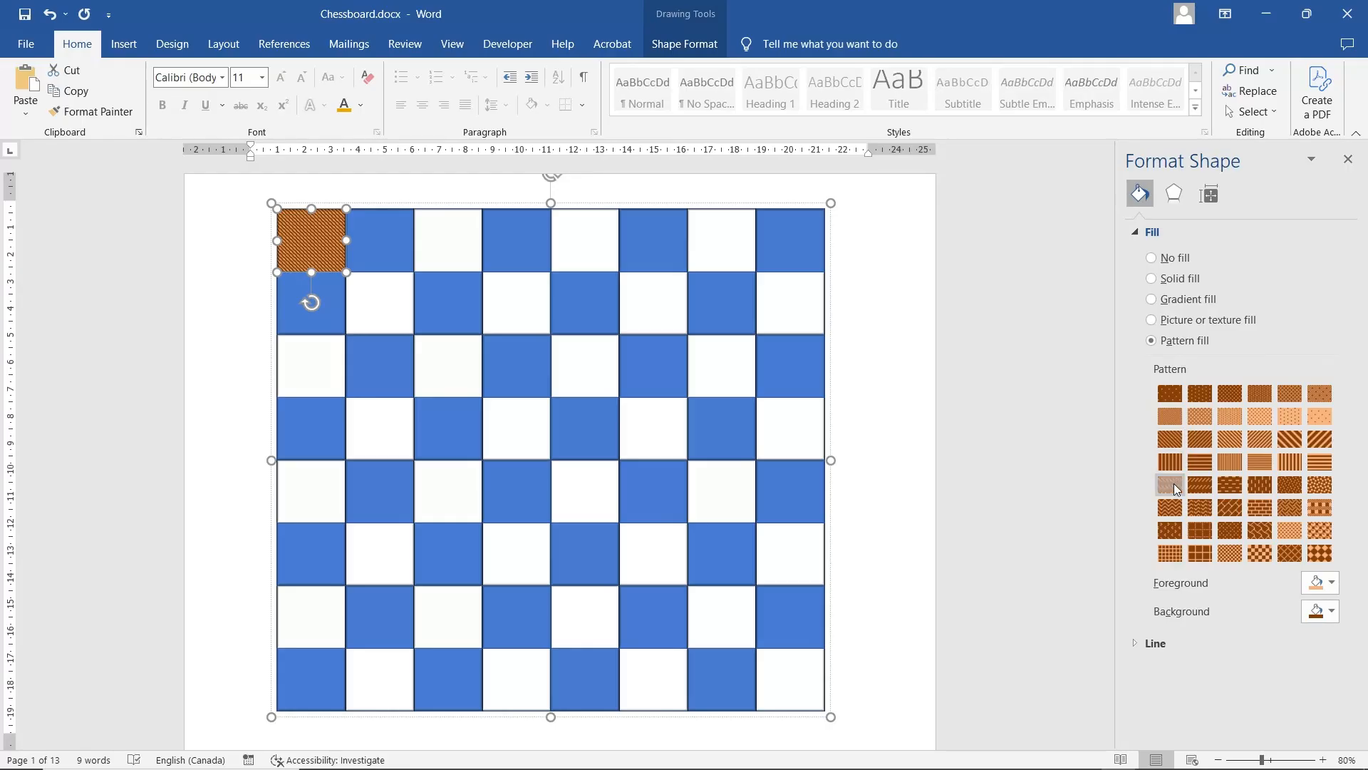
click(1171, 485)
click(1200, 487)
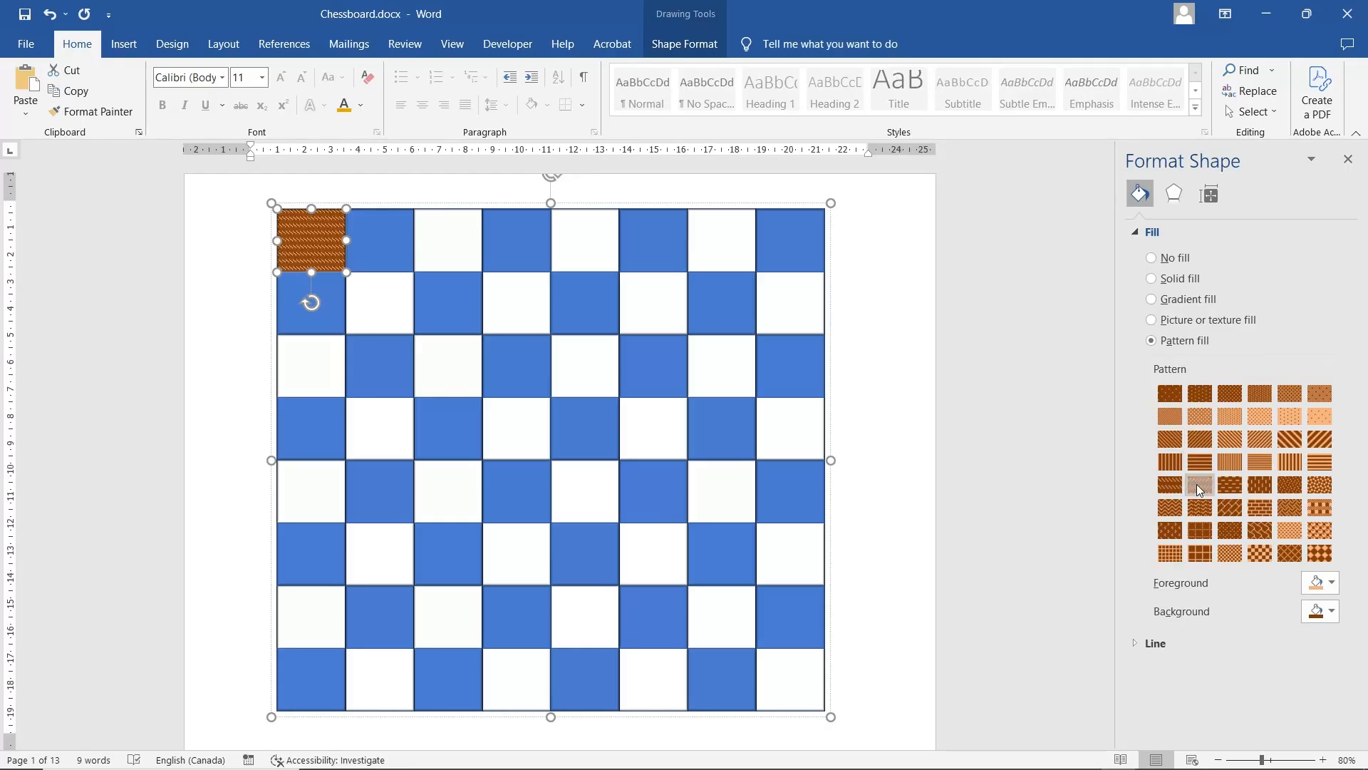
Fill the second square of the top row with the dashed upward diagonal pattern, using a white foreground and a gray background.
click(369, 245)
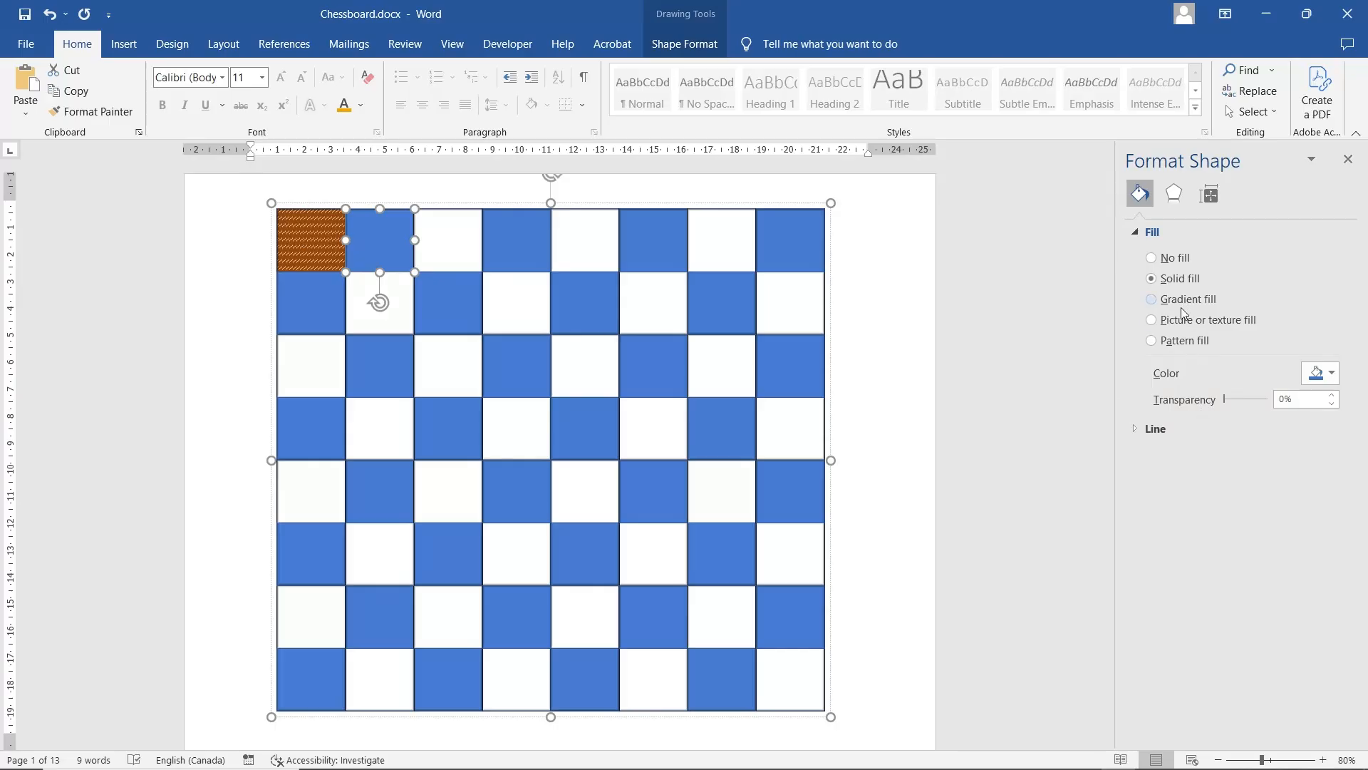
click(1190, 343)
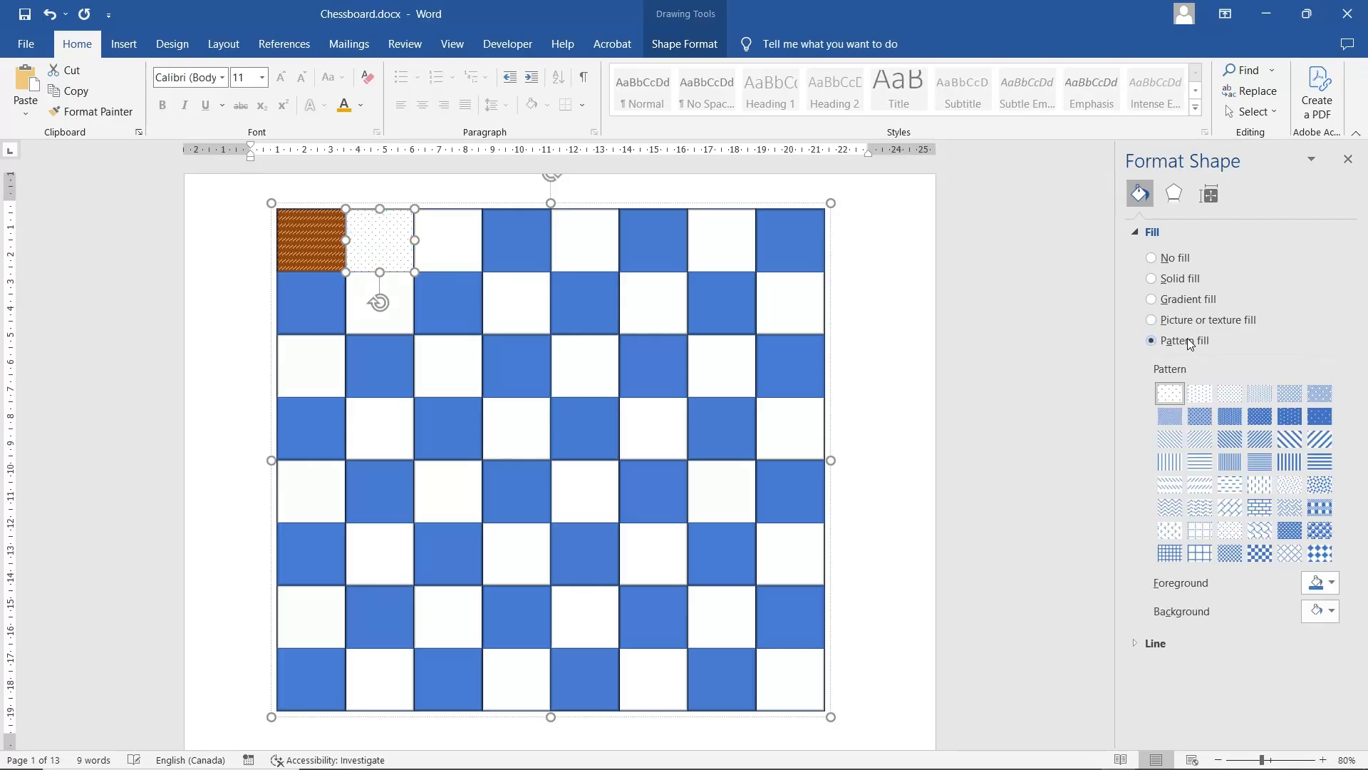
click(1334, 588)
click(1240, 460)
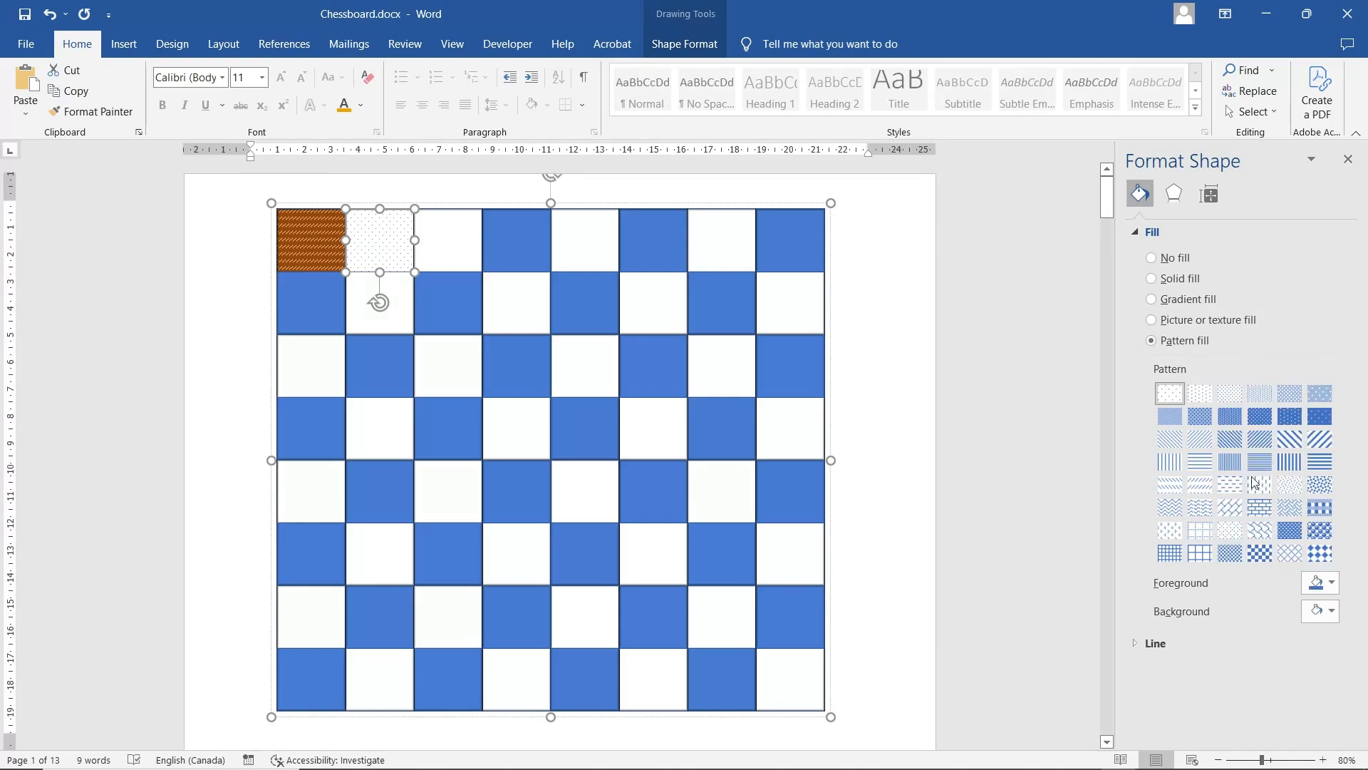
click(1329, 614)
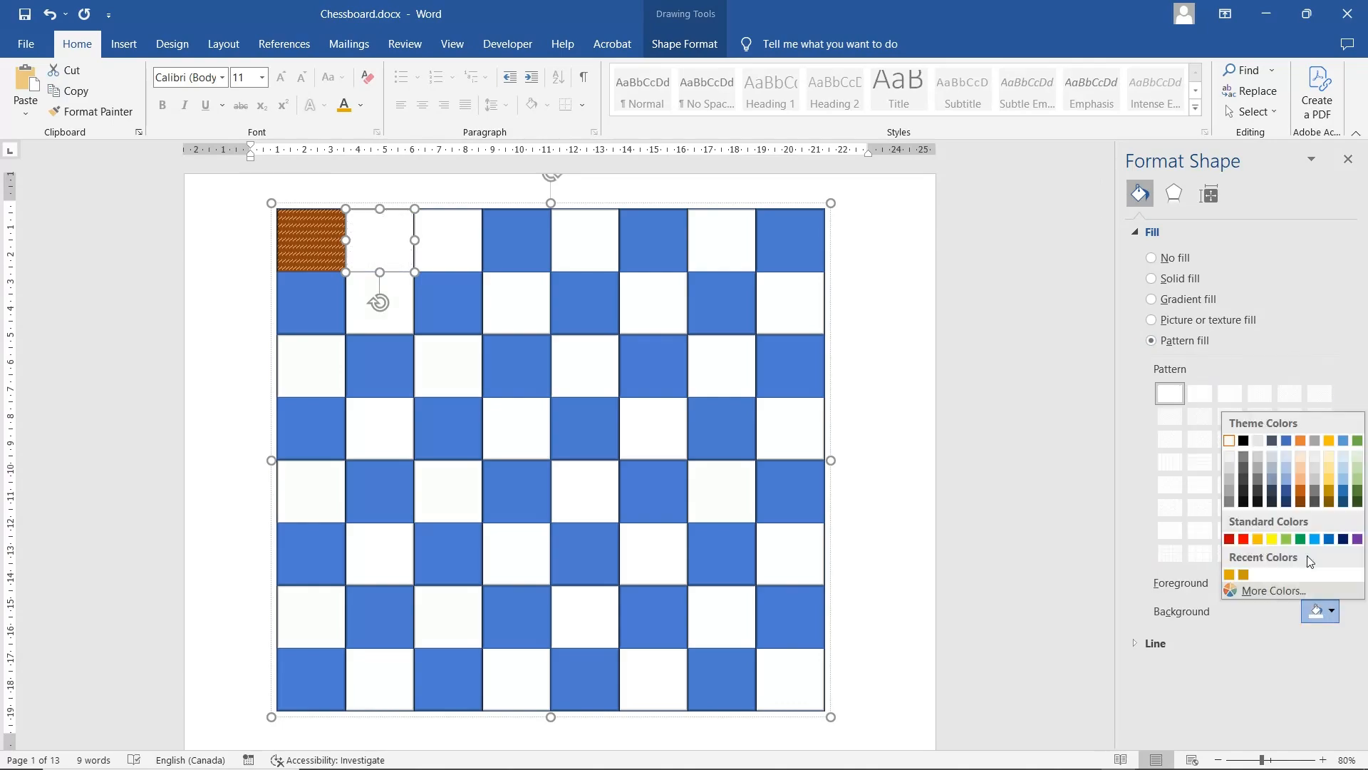
click(1229, 507)
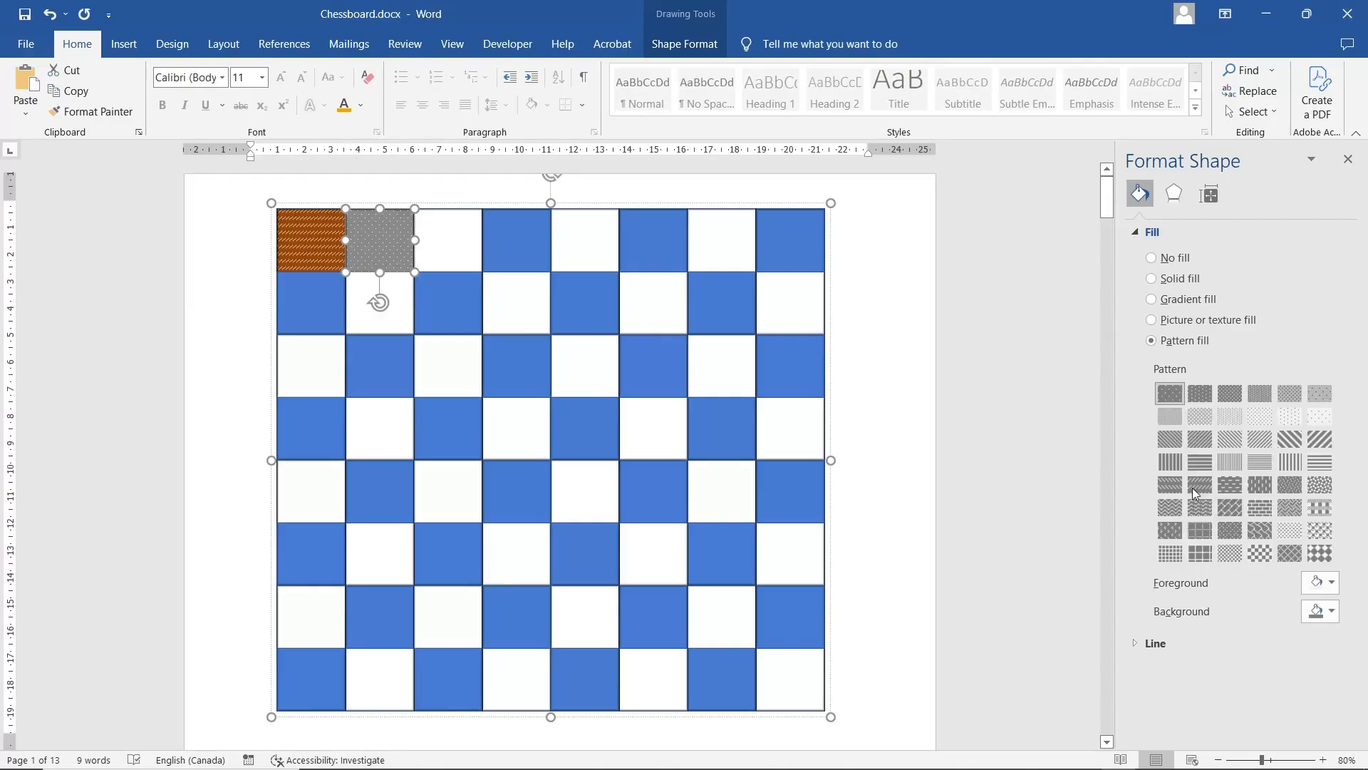
click(1201, 487)
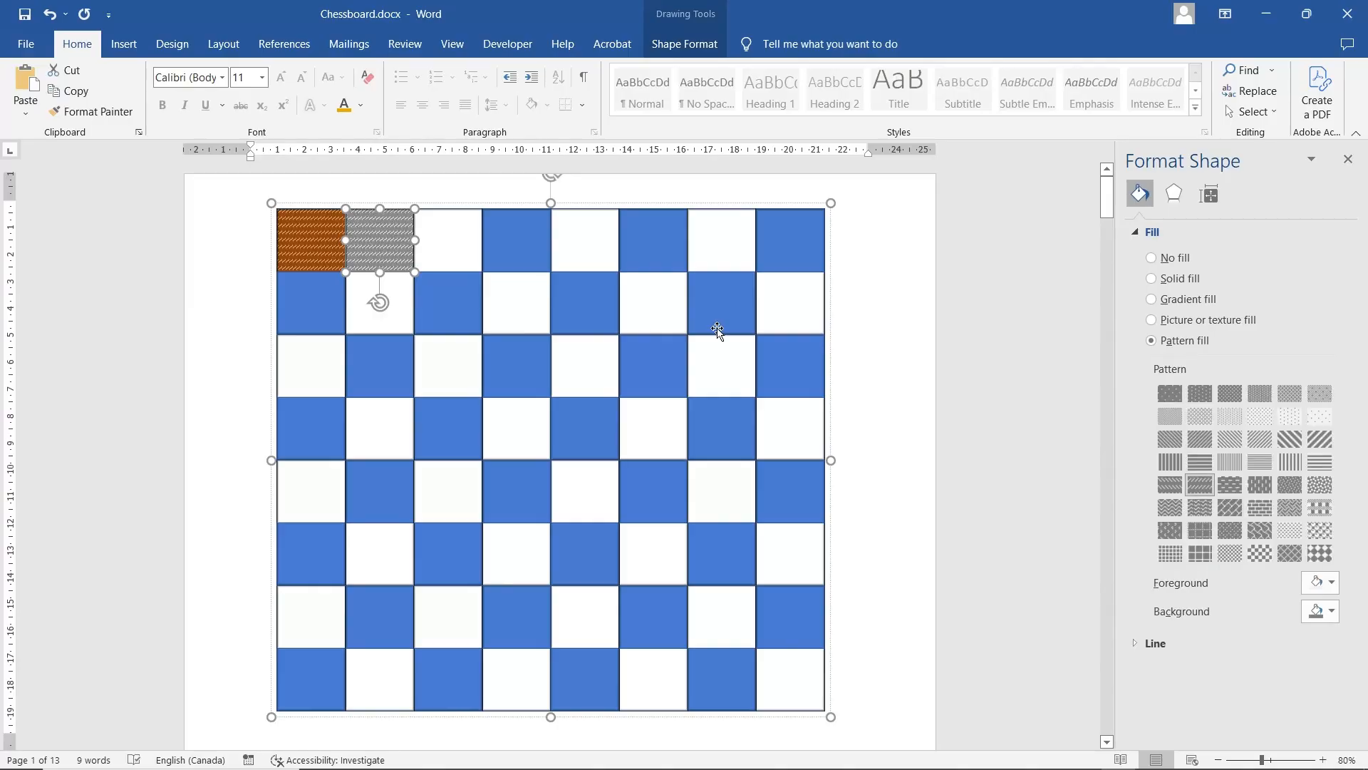
Undo the braid-like pattern fills on the first two squares of the top row.
click(450, 245)
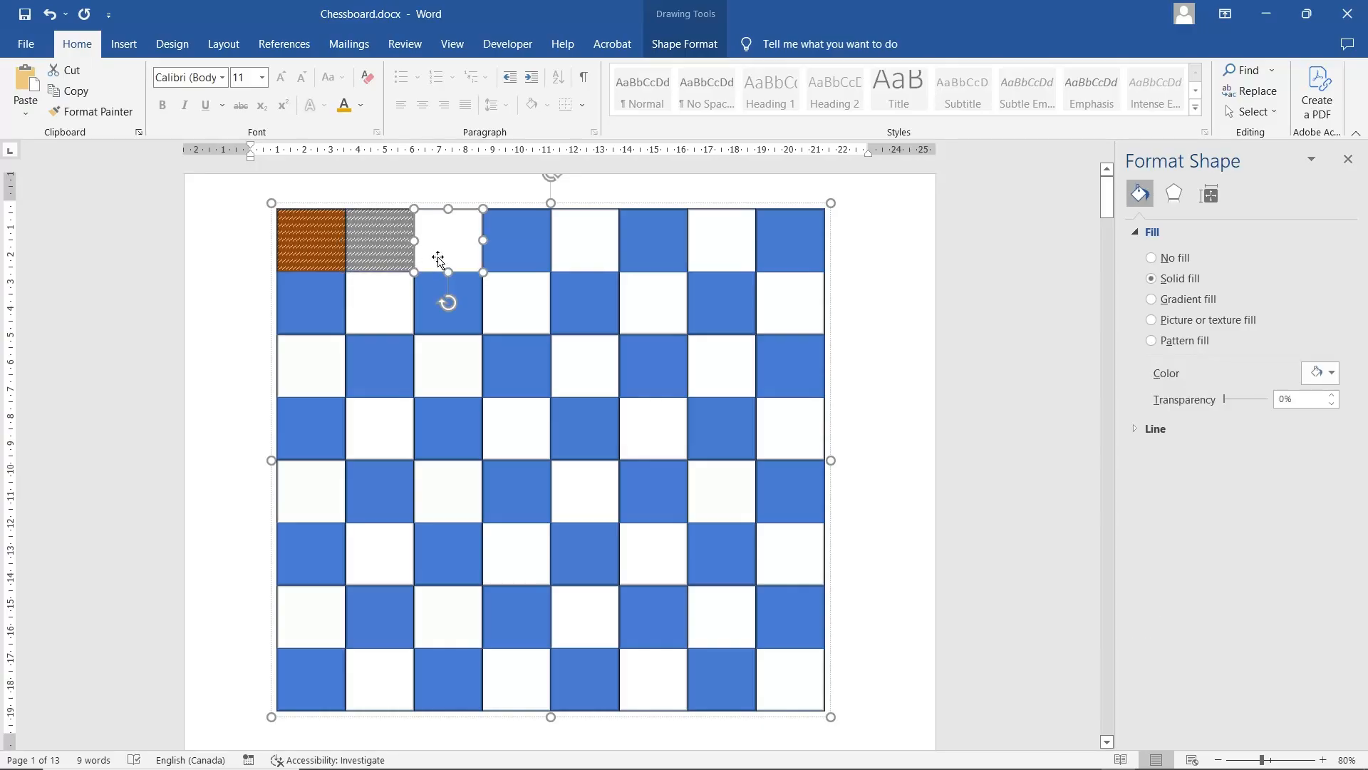
click(394, 243)
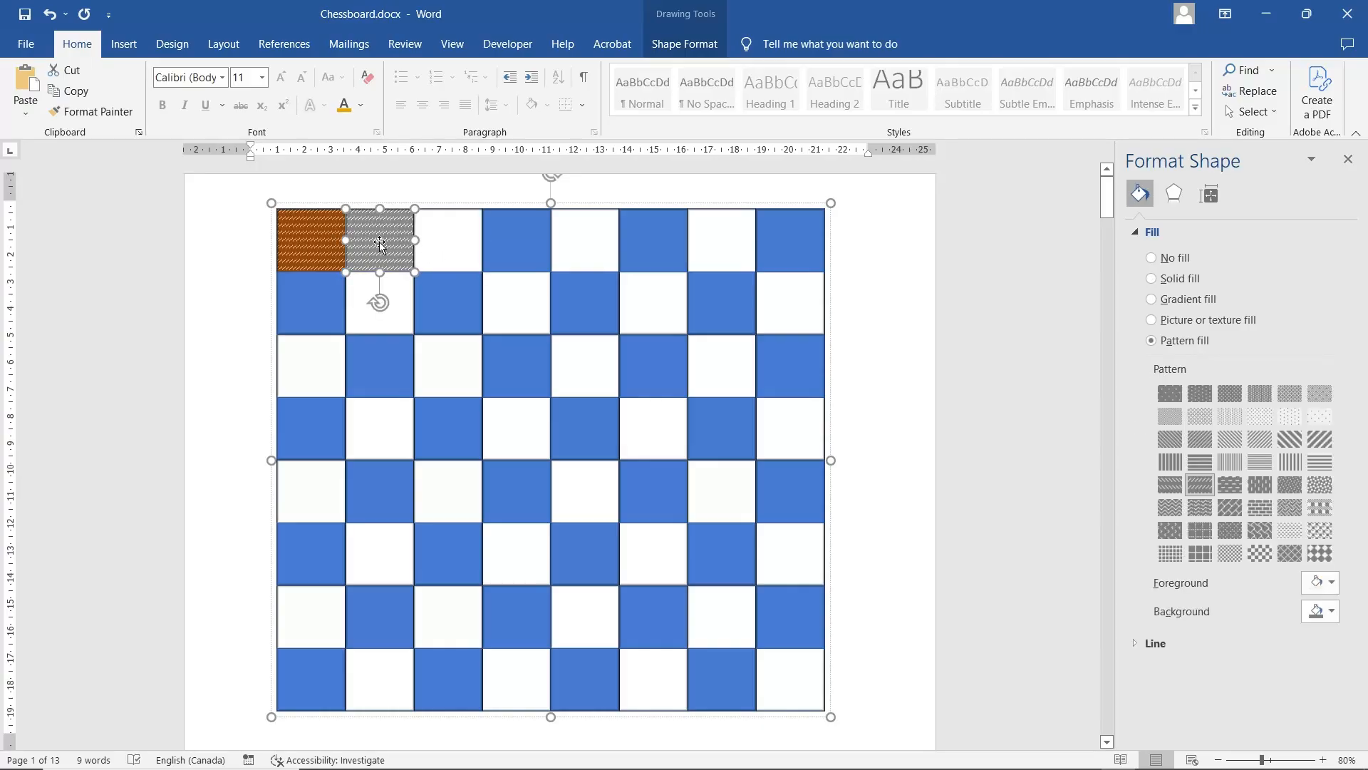
key(ctrl+z)
scroll(298, 513, down, 10)
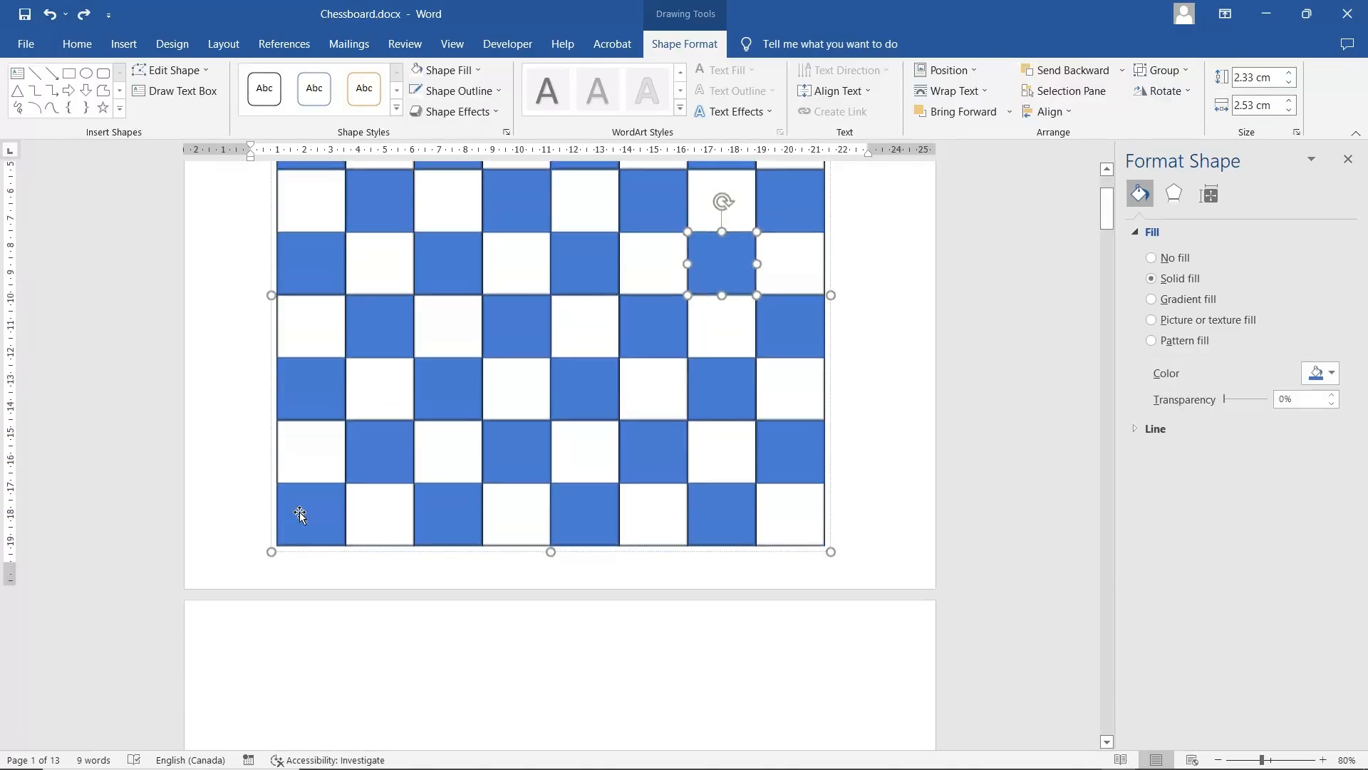
Examine the sample chessboards further down the document, from the brown textured board to the orange and green patterned board.
scroll(302, 519, down, 9)
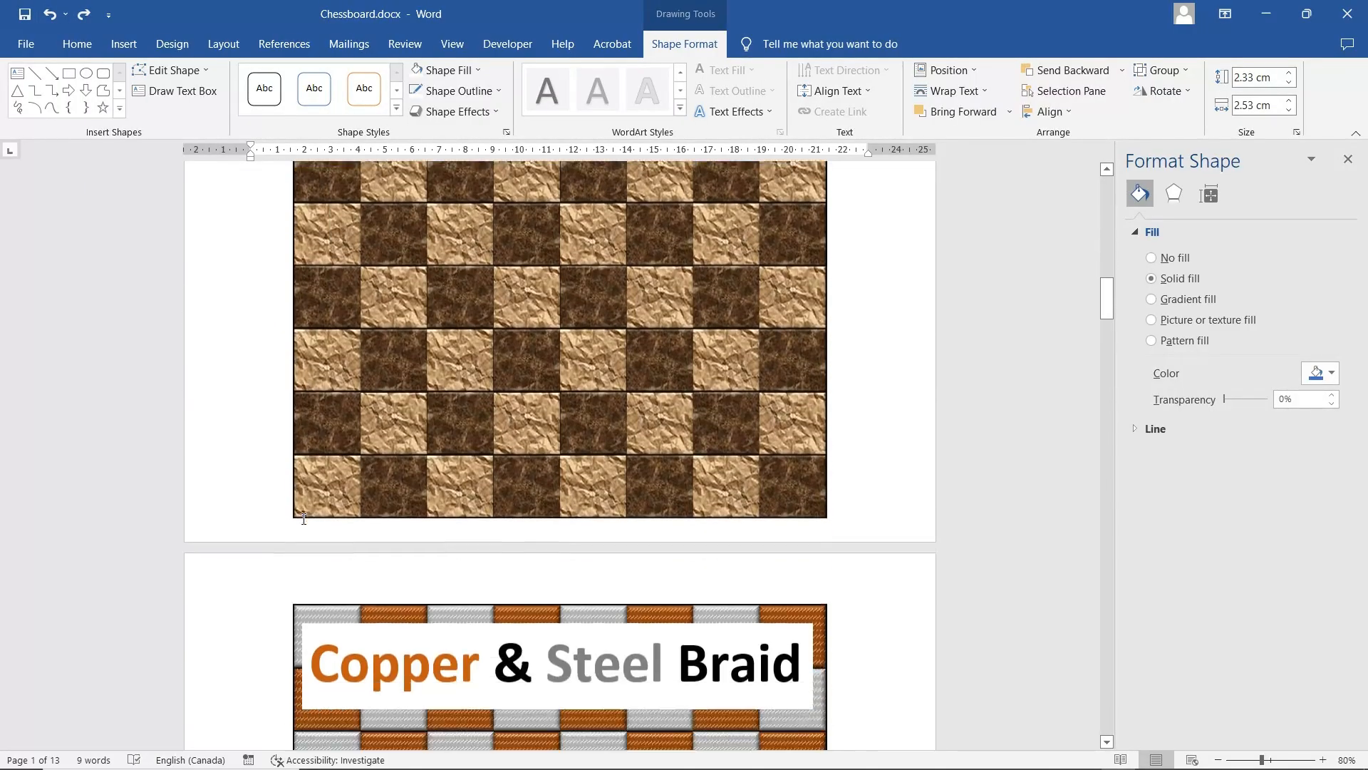
scroll(302, 519, down, 8)
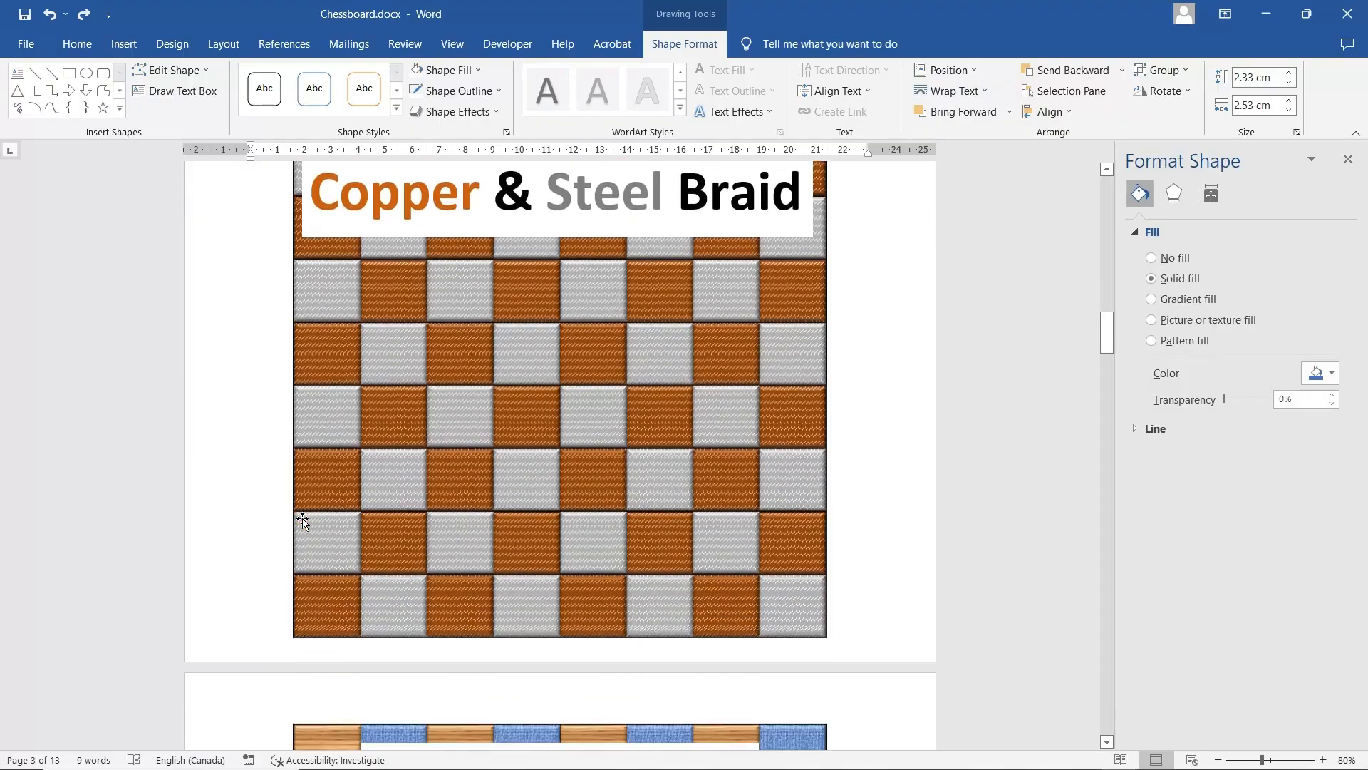
scroll(302, 519, down, 3)
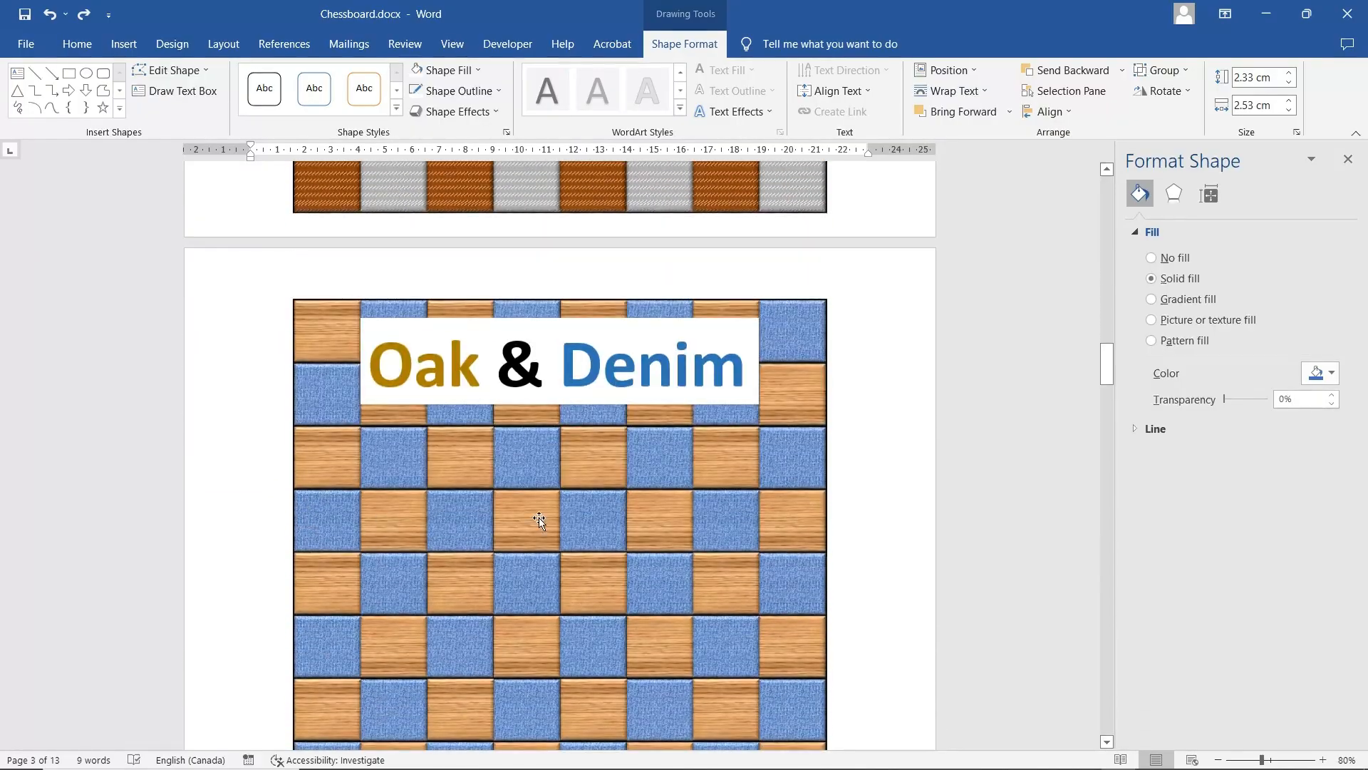
scroll(477, 476, down, 3)
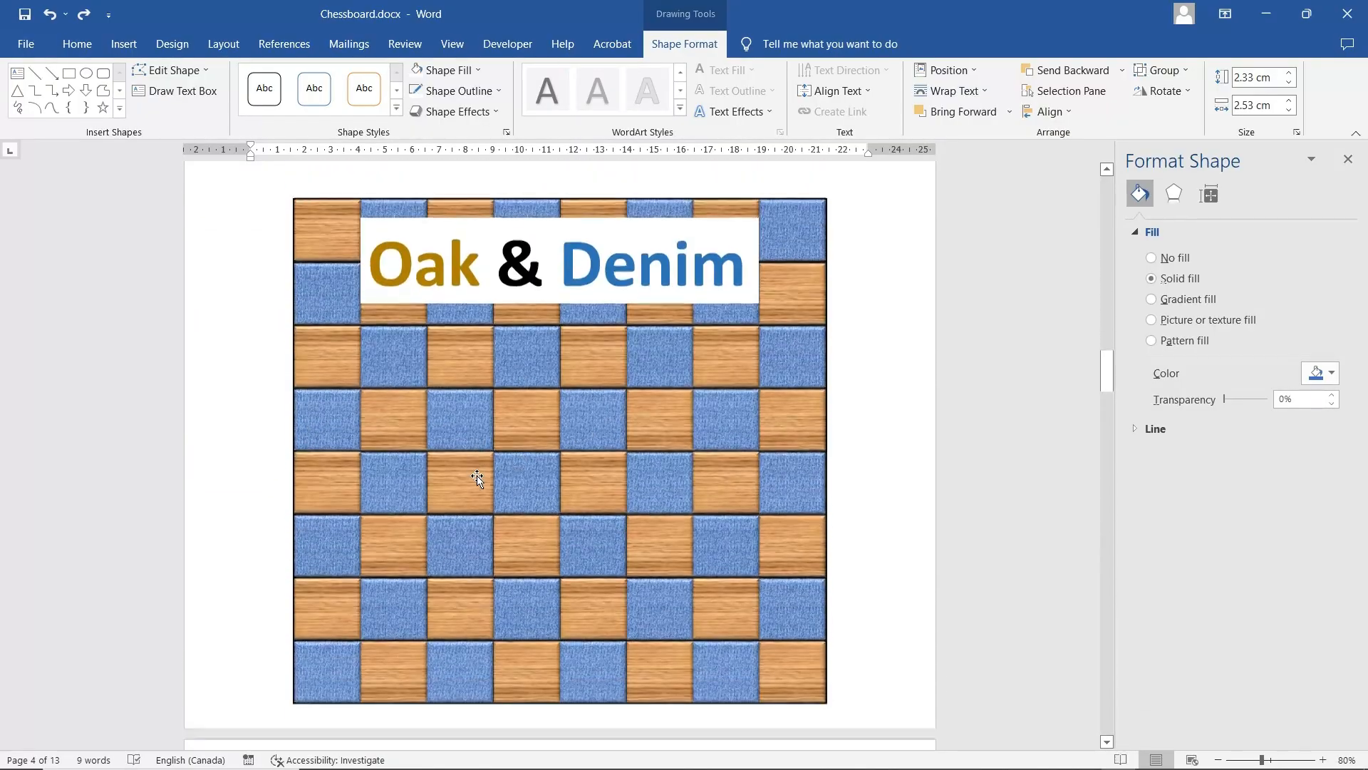
scroll(477, 476, down, 12)
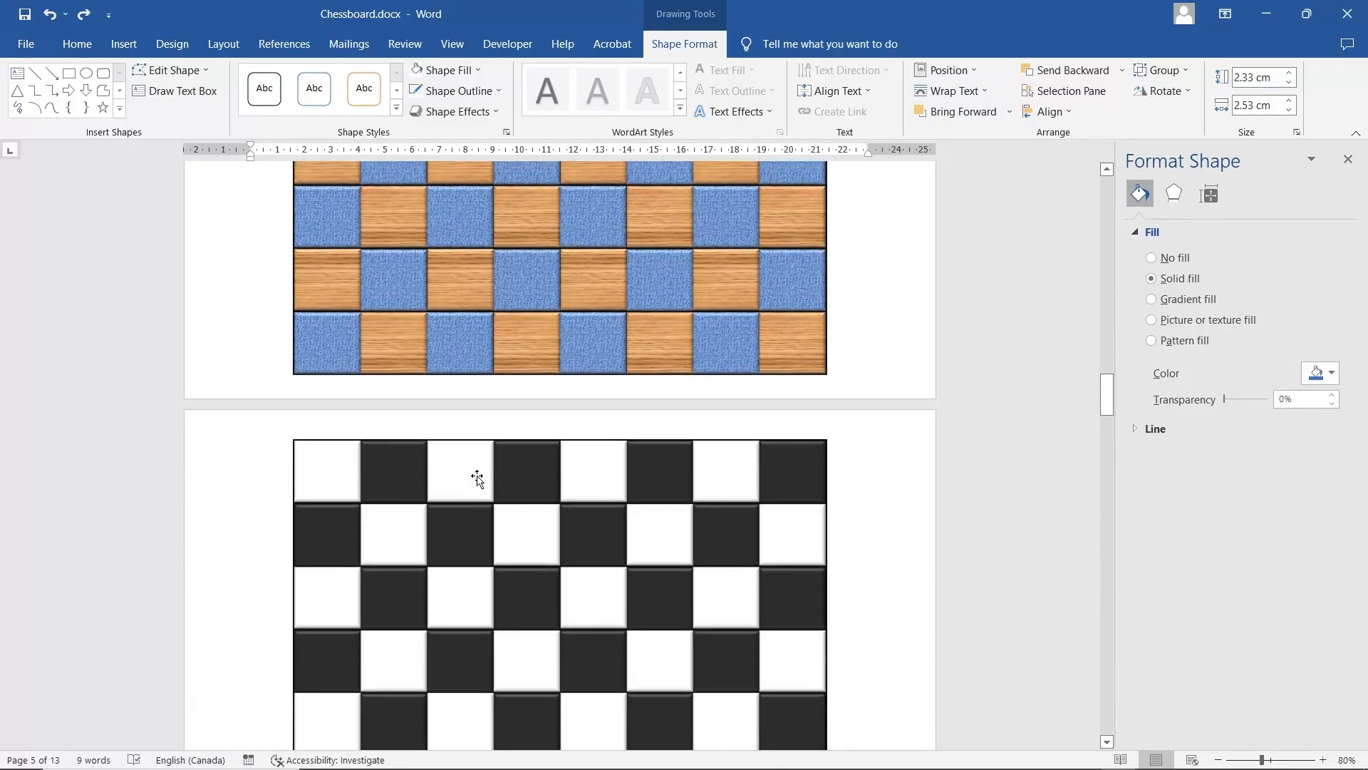
scroll(478, 509, down, 11)
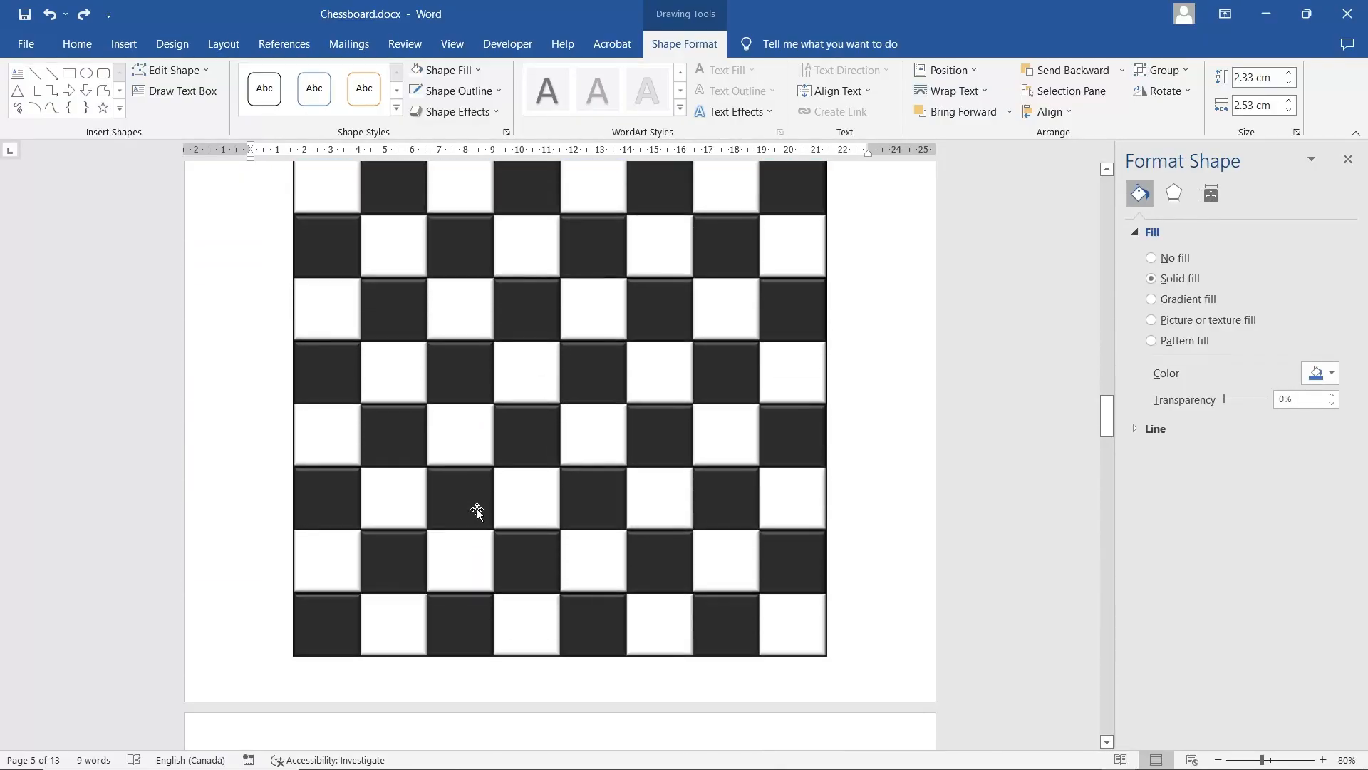
scroll(477, 509, down, 4)
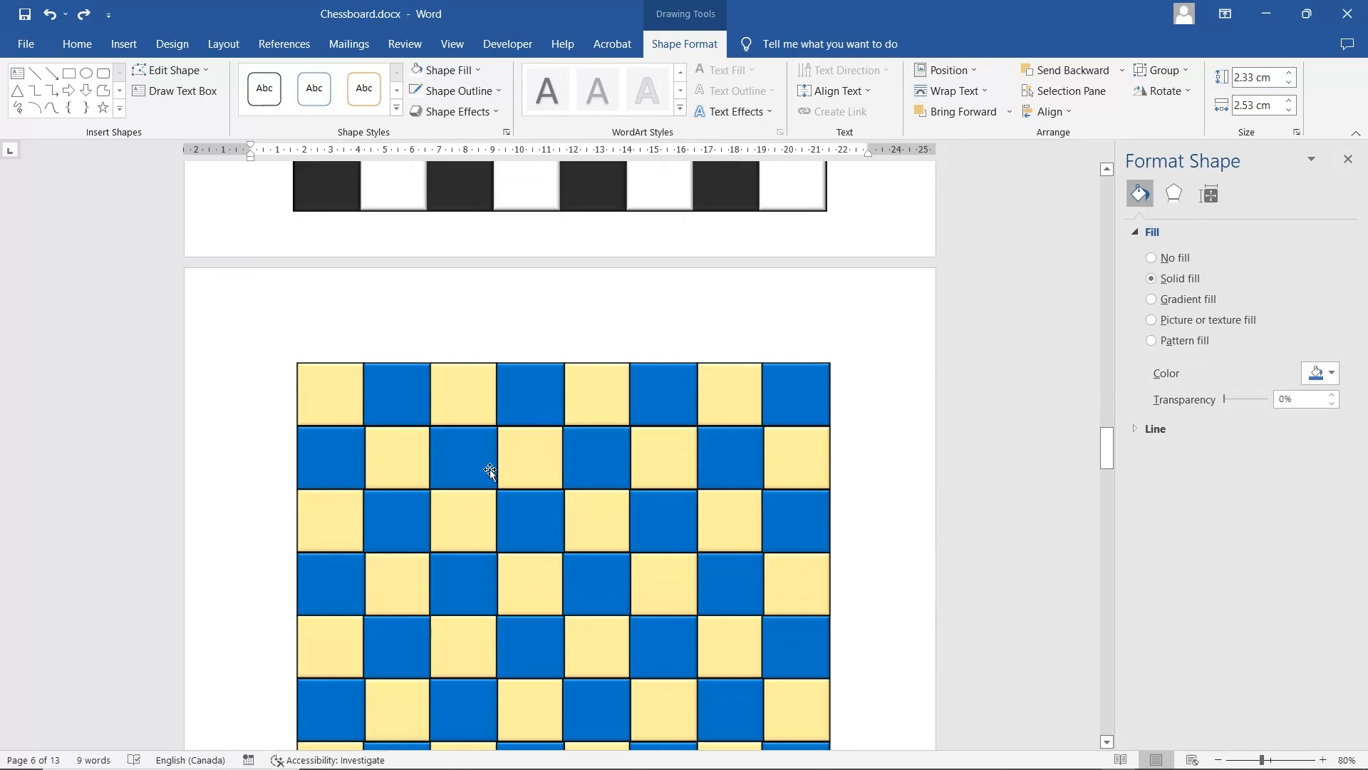
scroll(489, 476, down, 4)
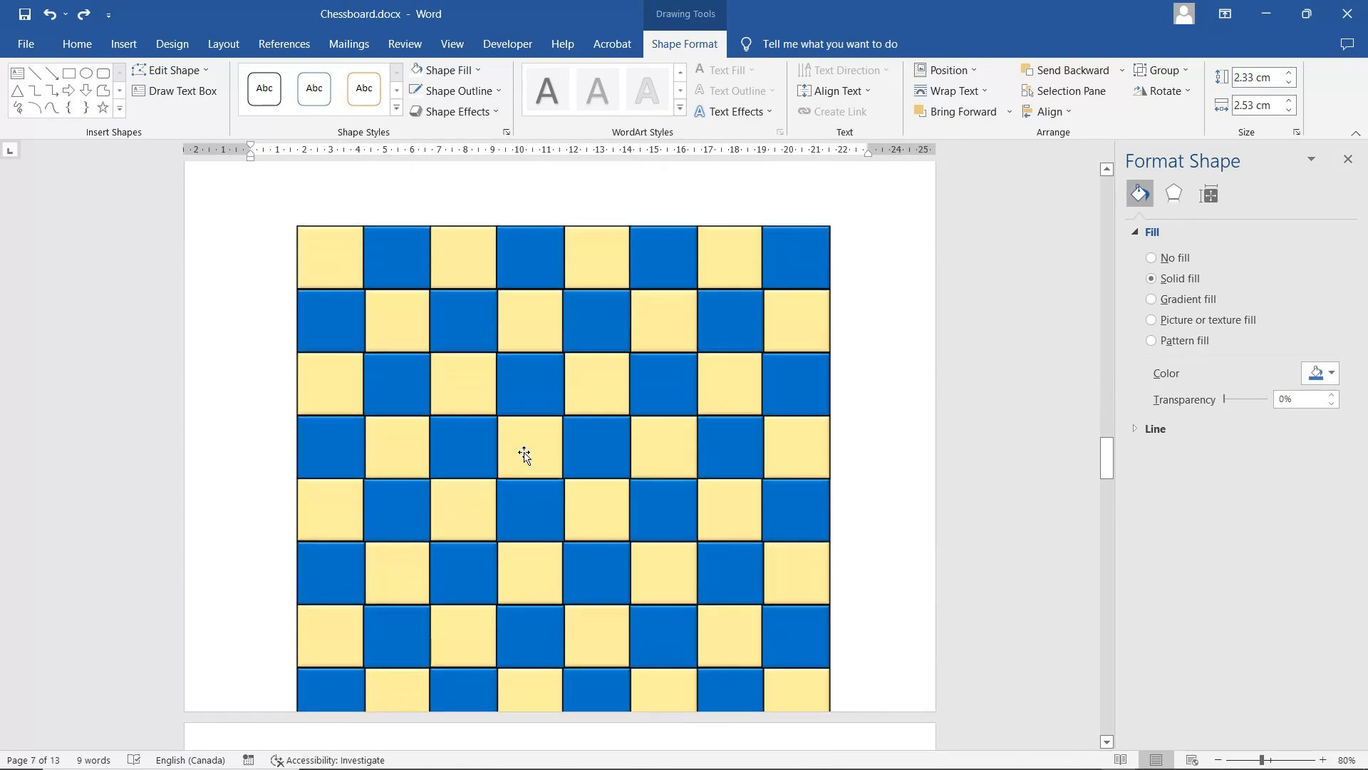
scroll(548, 467, down, 4)
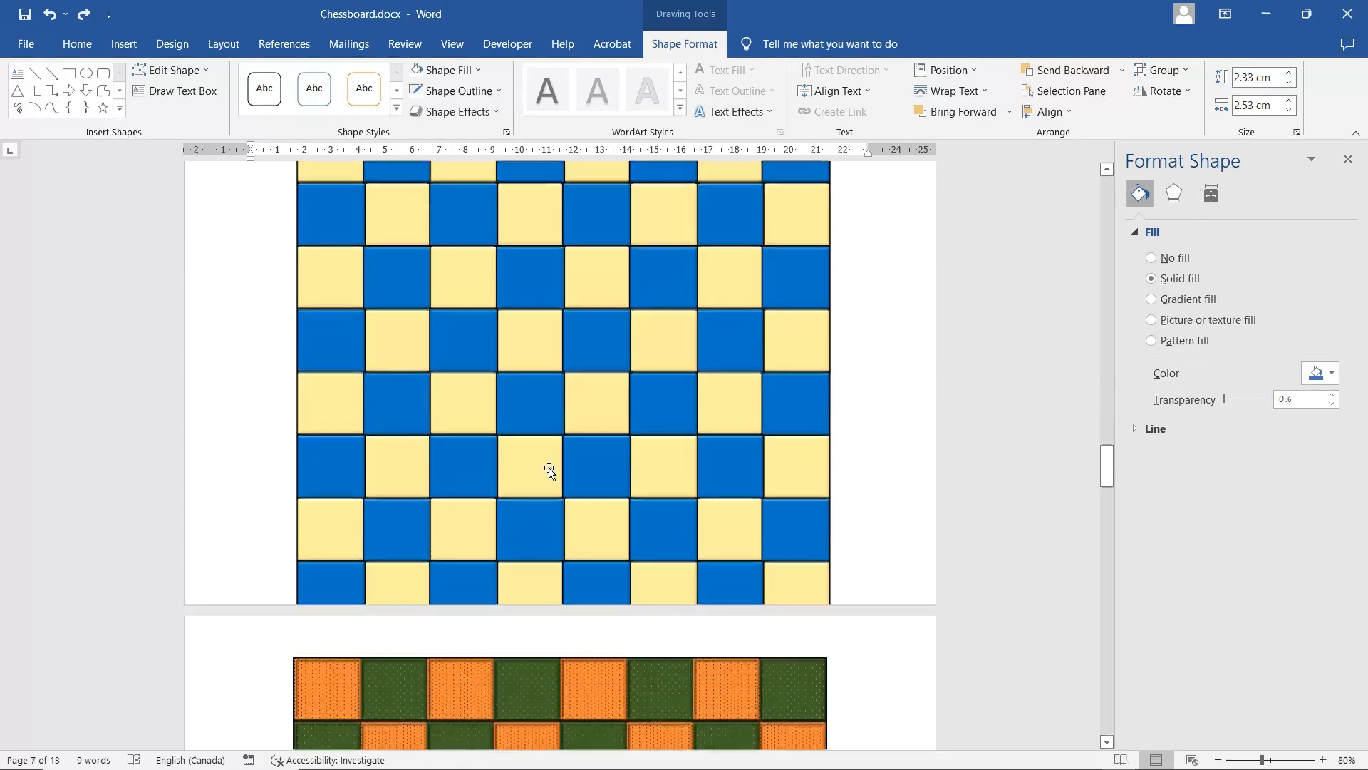
scroll(549, 468, down, 4)
scroll(549, 467, down, 6)
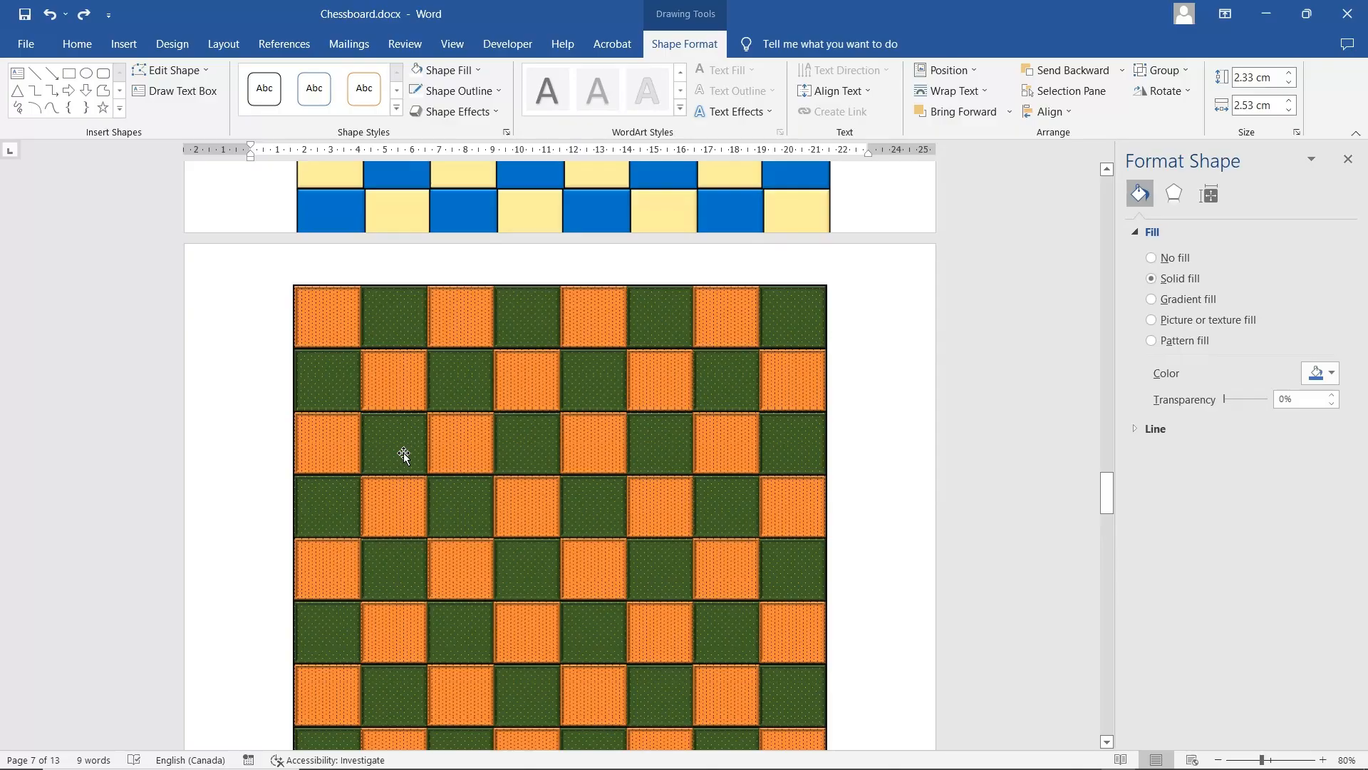
scroll(406, 394, down, 1)
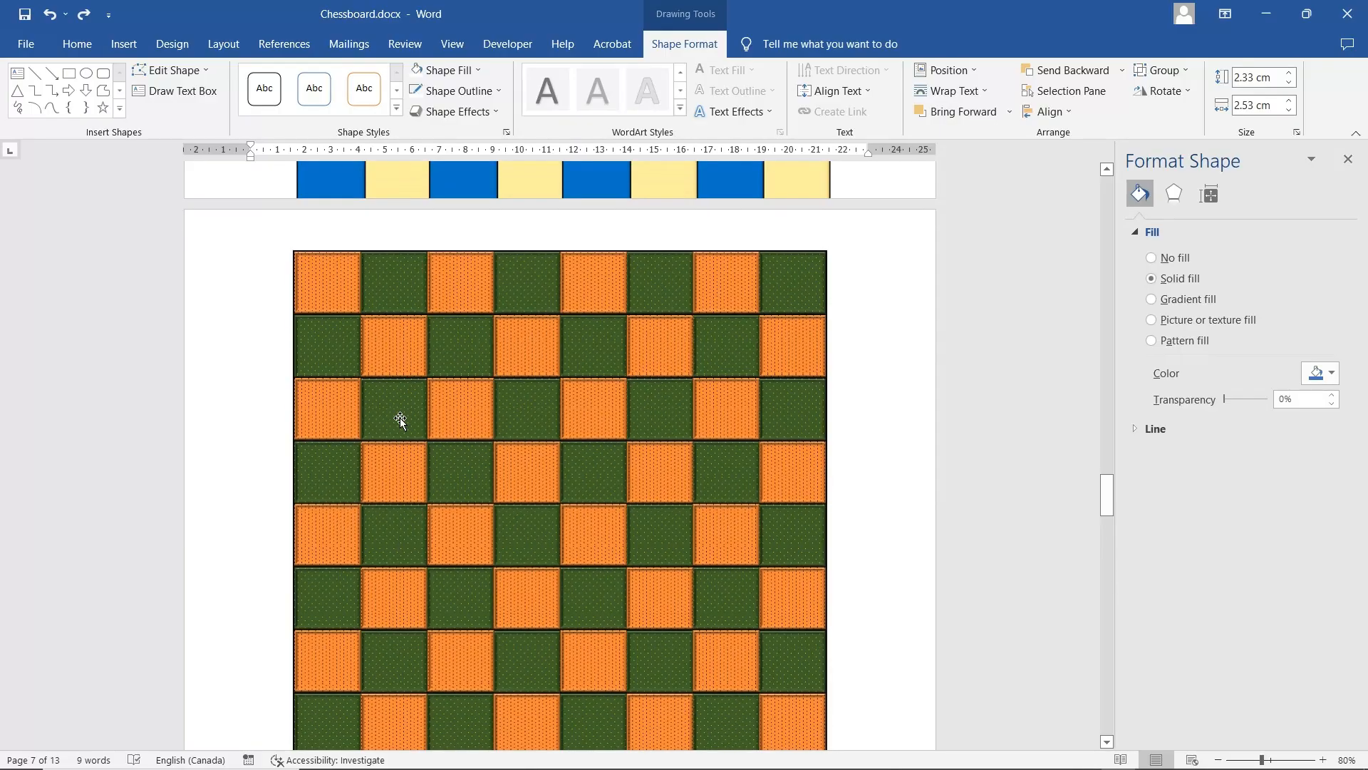
Switch the selected blue square to a pattern fill and review the yellow and black patterned board.
click(1182, 341)
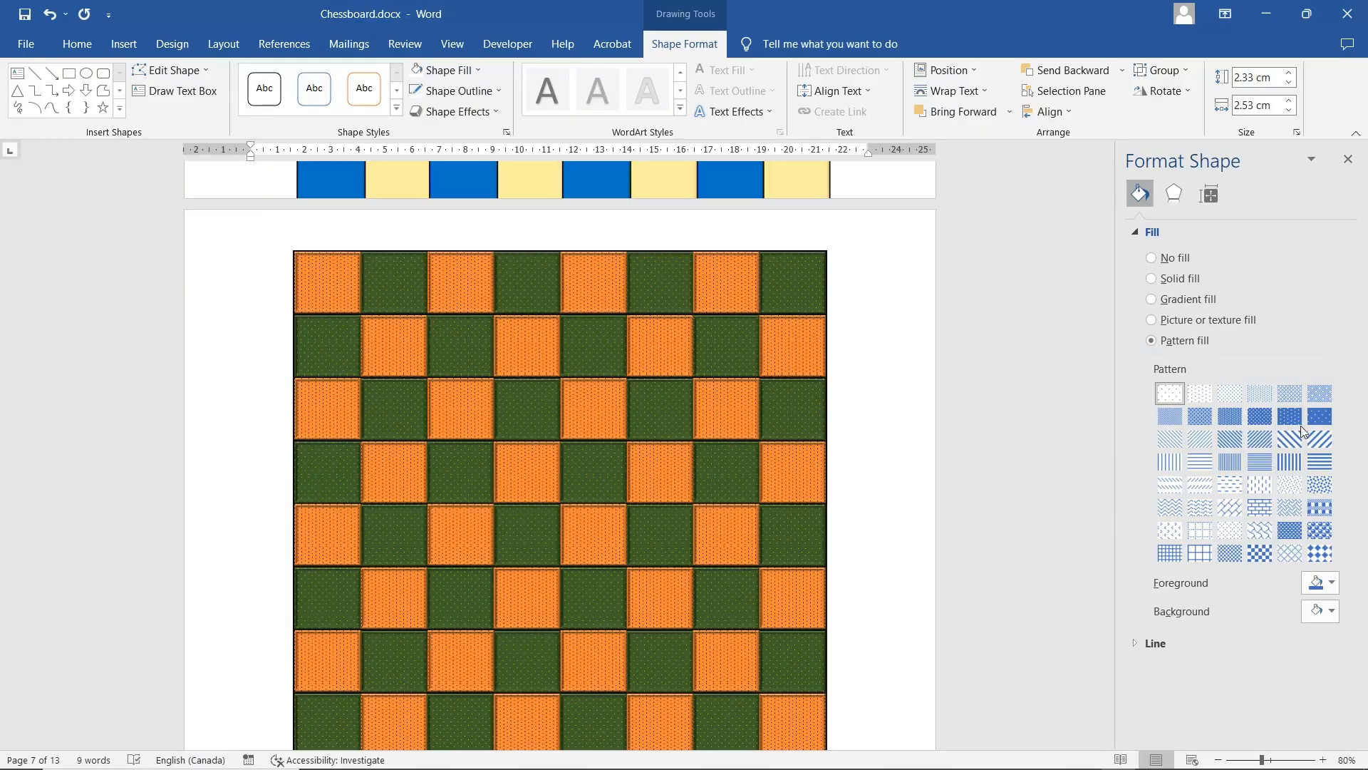
scroll(430, 483, down, 10)
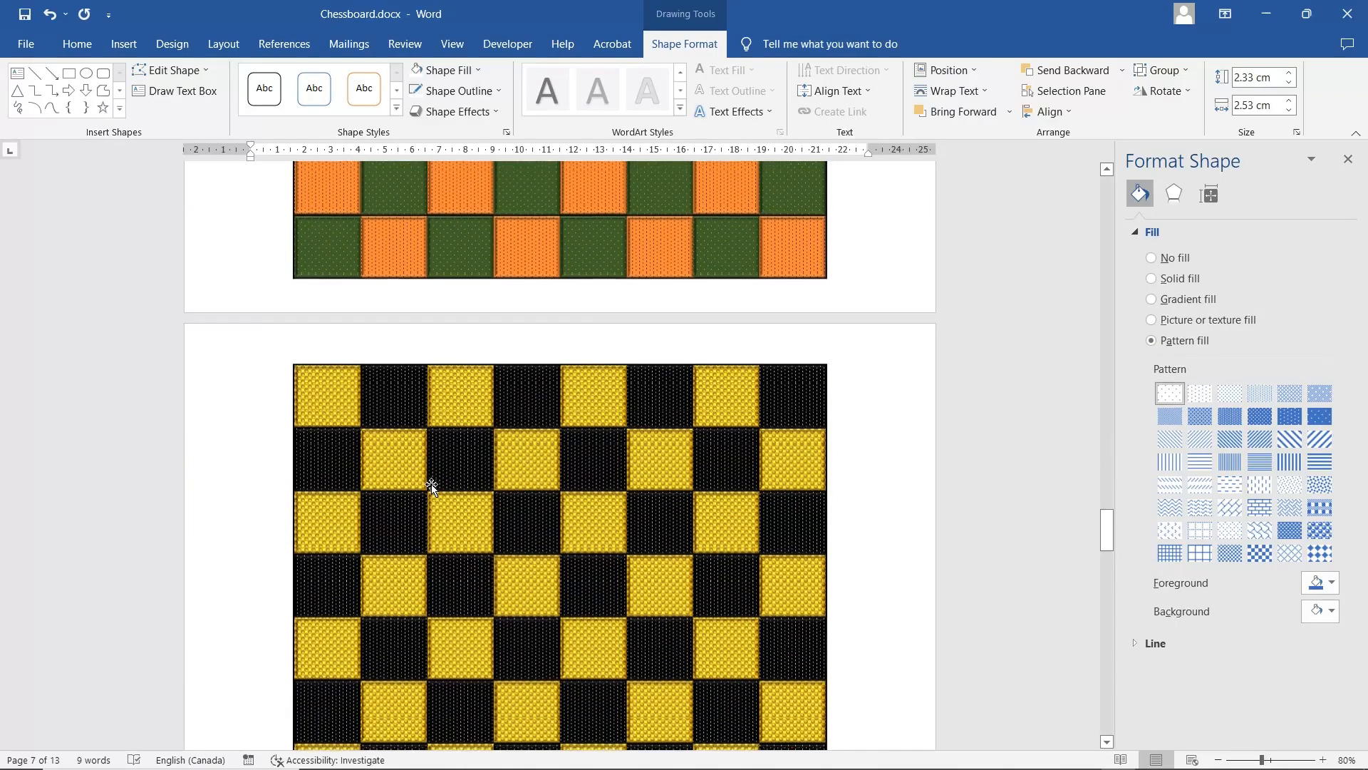
scroll(519, 481, down, 3)
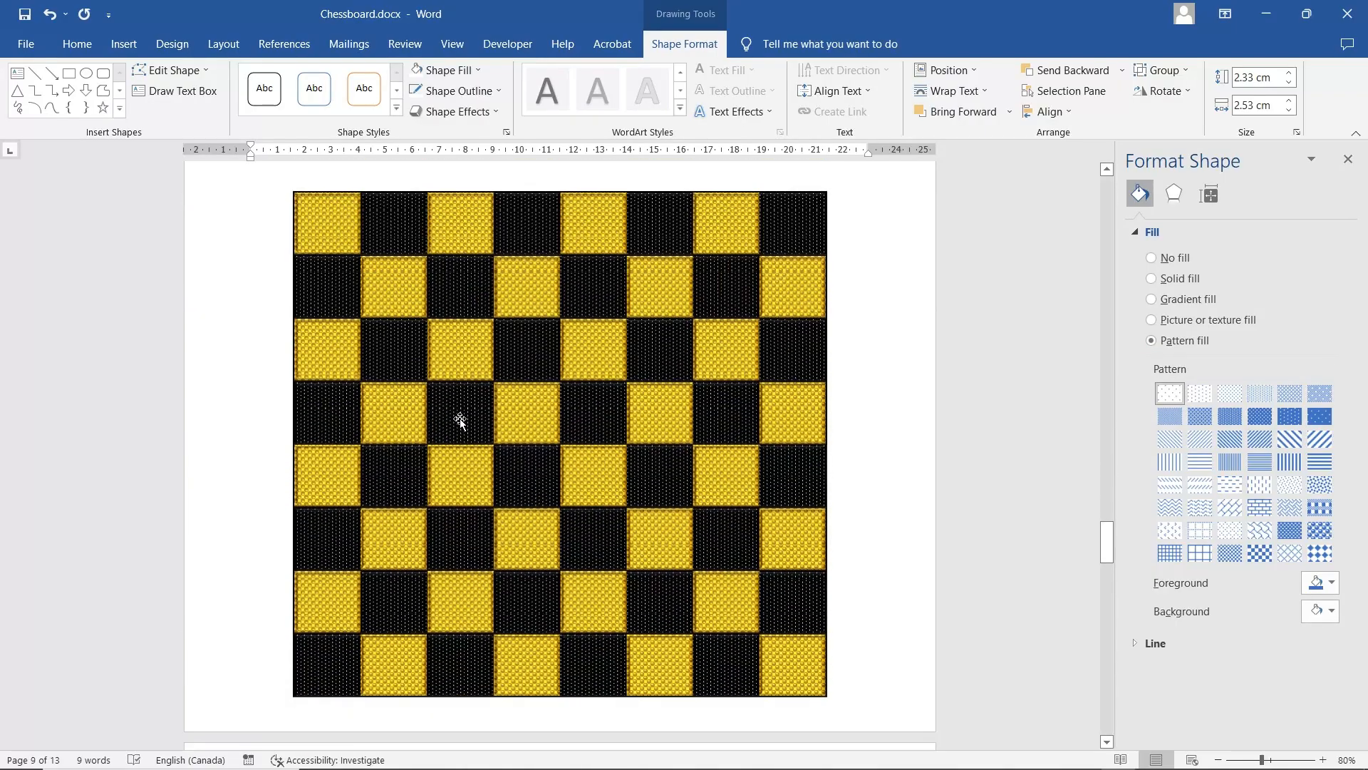
scroll(460, 421, down, 5)
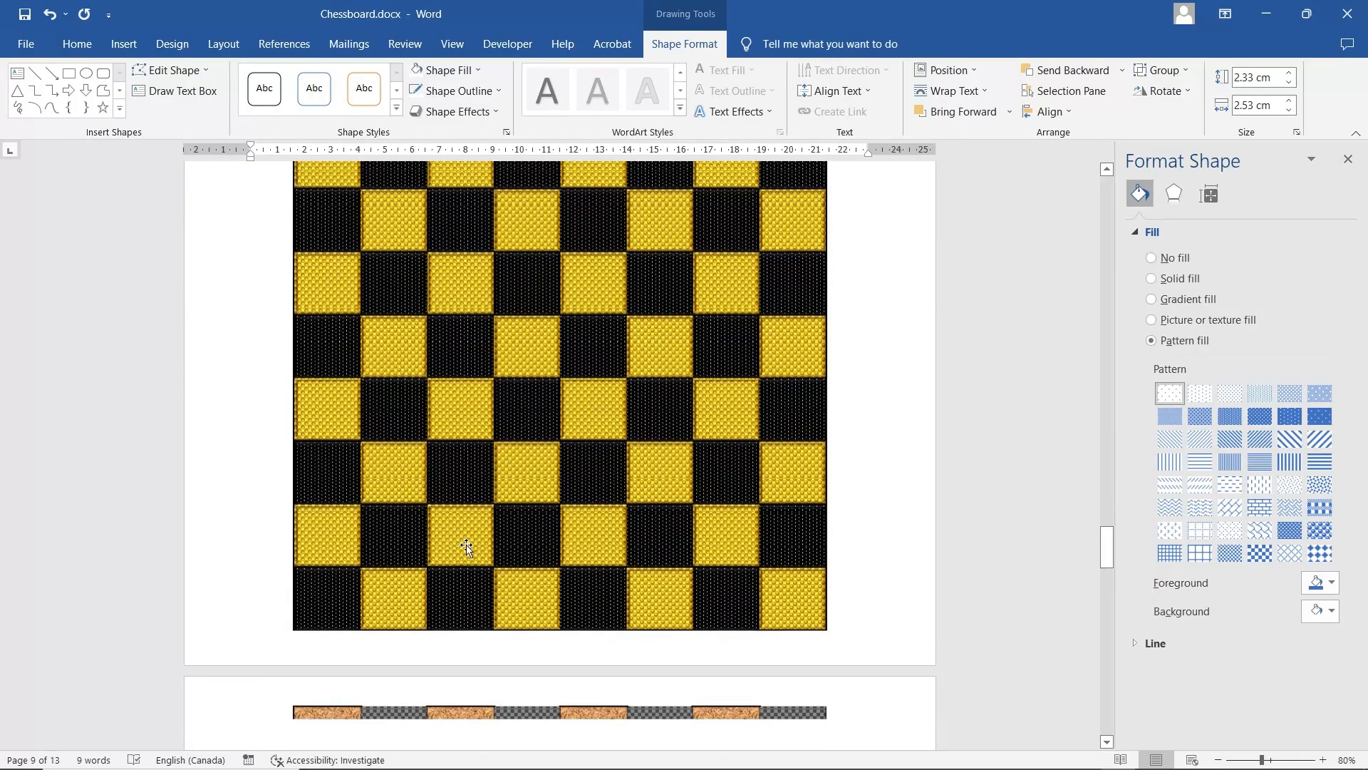
scroll(479, 529, down, 7)
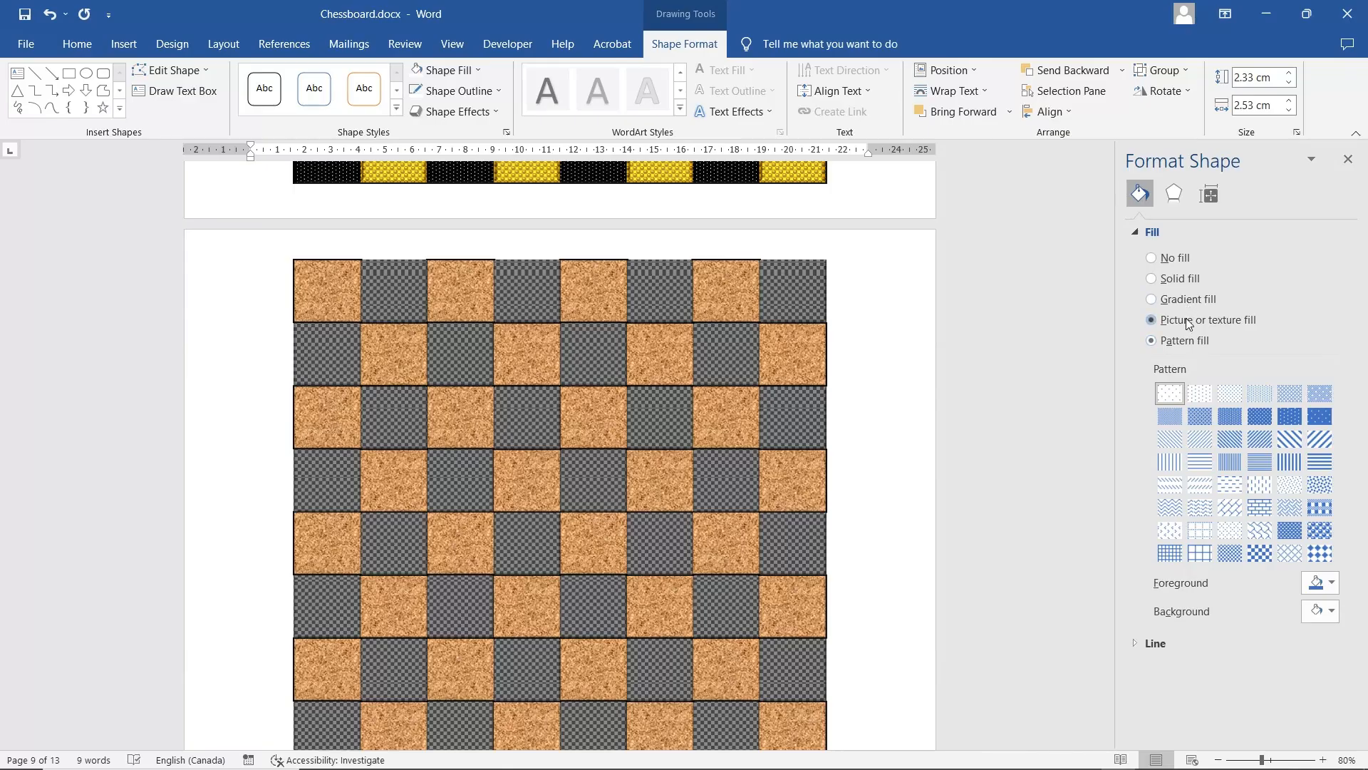
Switch the selected blue square to a picture or texture fill, showing the texture choices while reviewing the cork, gradient and marble boards.
click(1189, 324)
click(1334, 419)
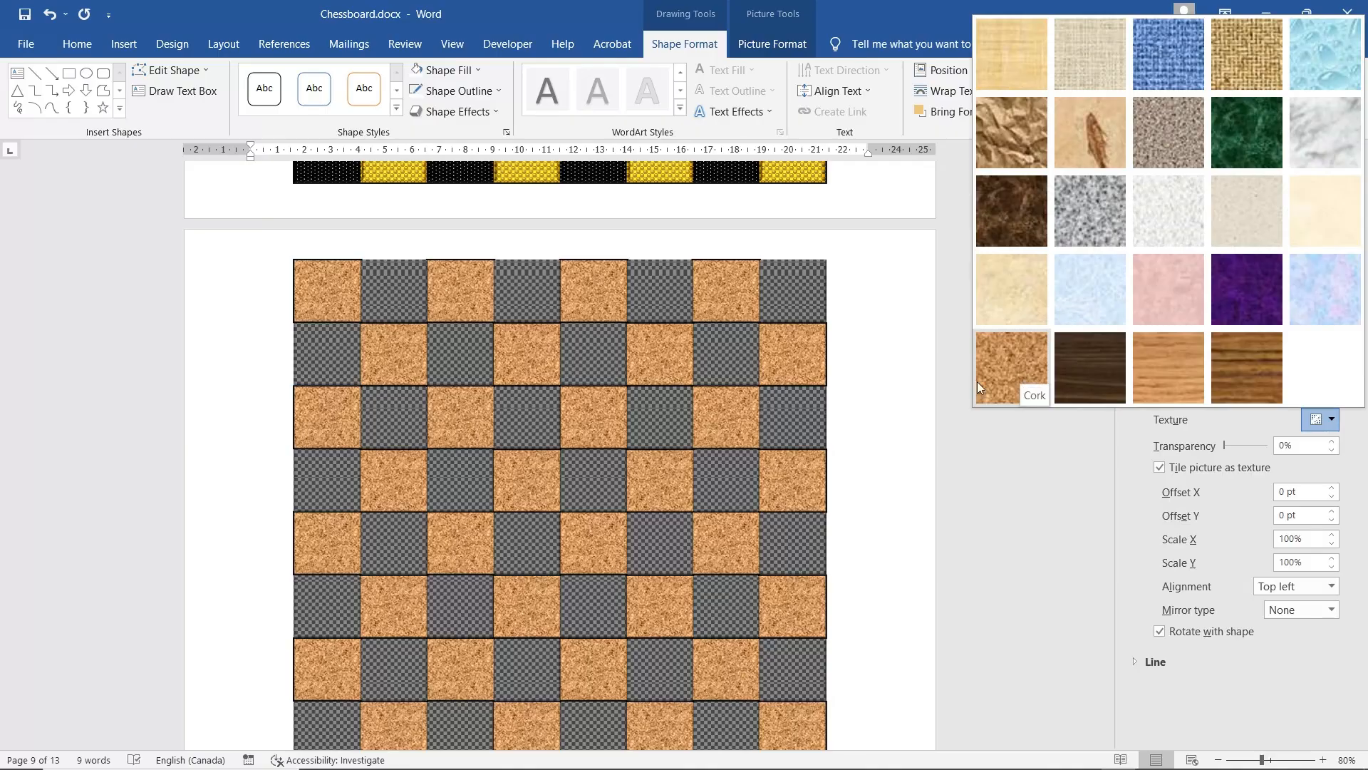
scroll(876, 385, down, 6)
scroll(876, 386, down, 3)
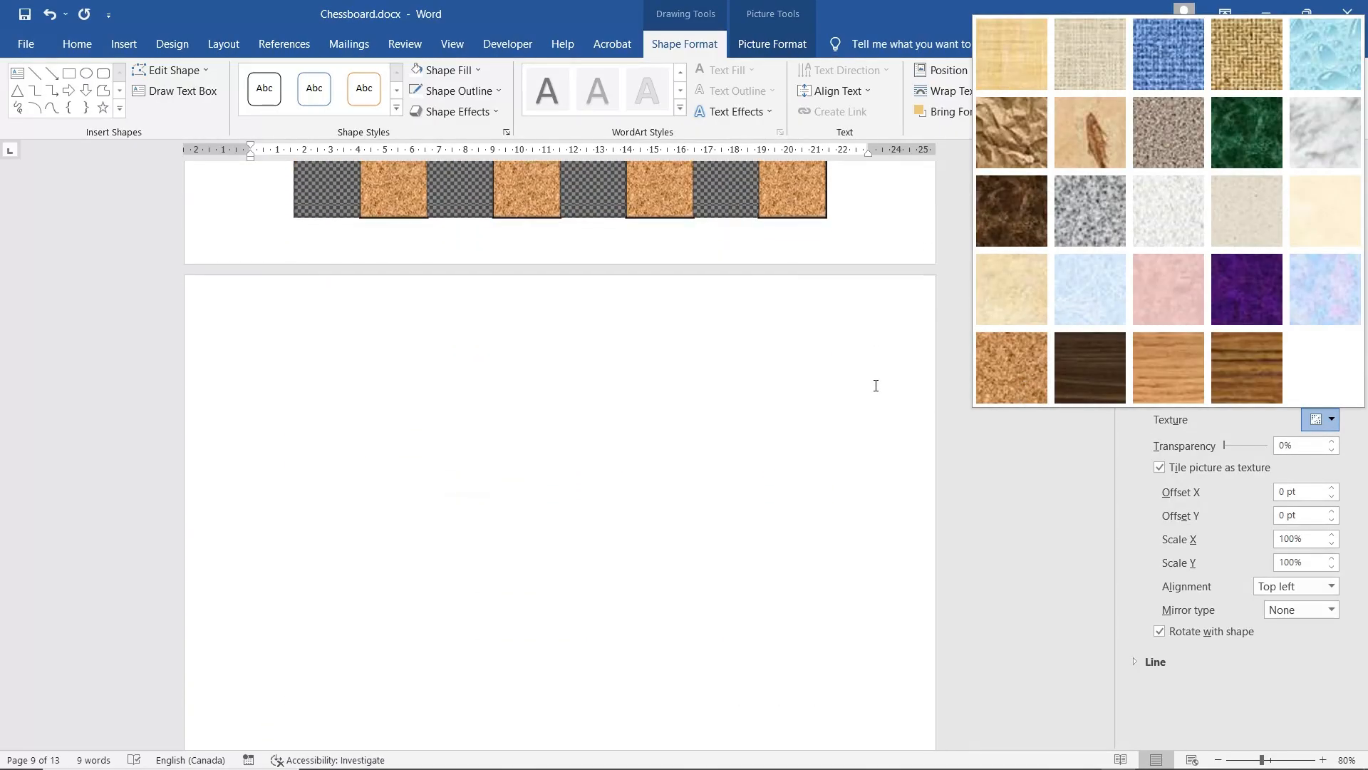
scroll(875, 385, down, 6)
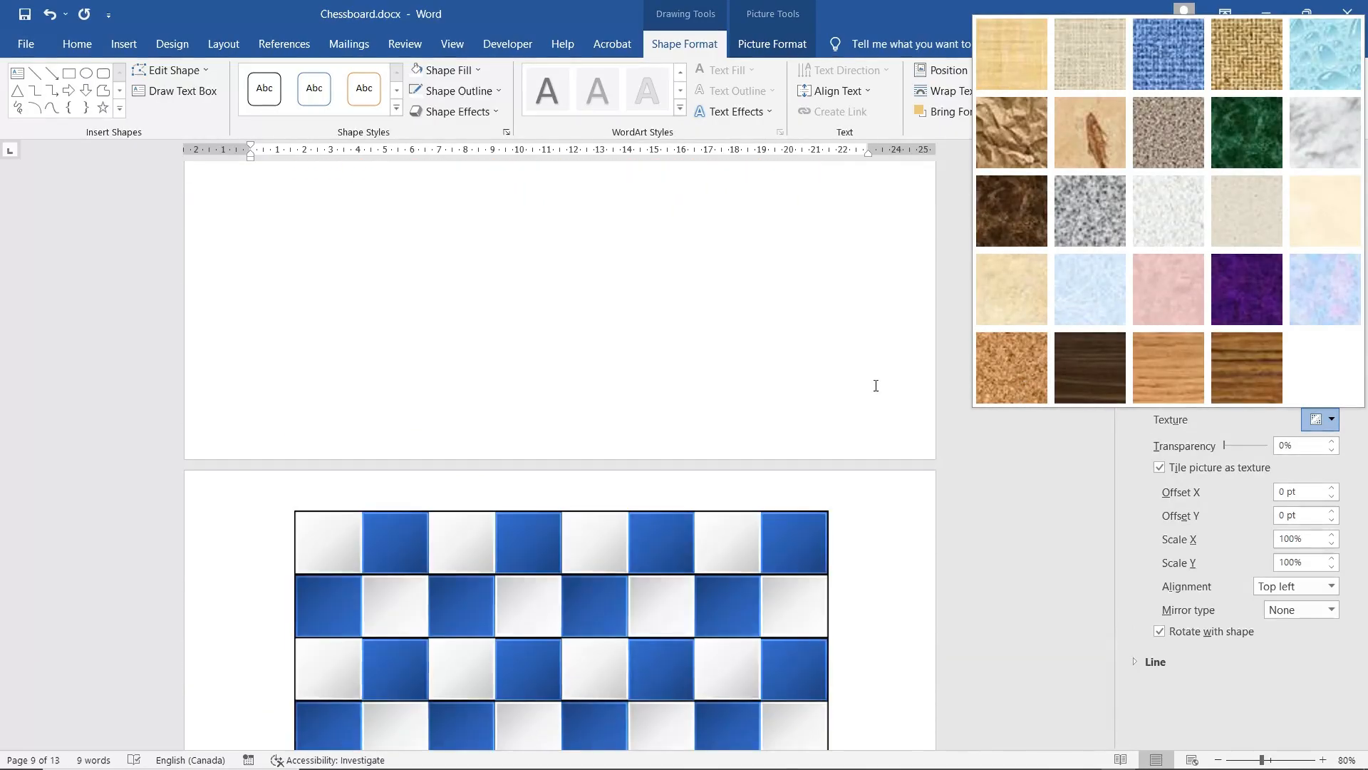
scroll(649, 413, down, 15)
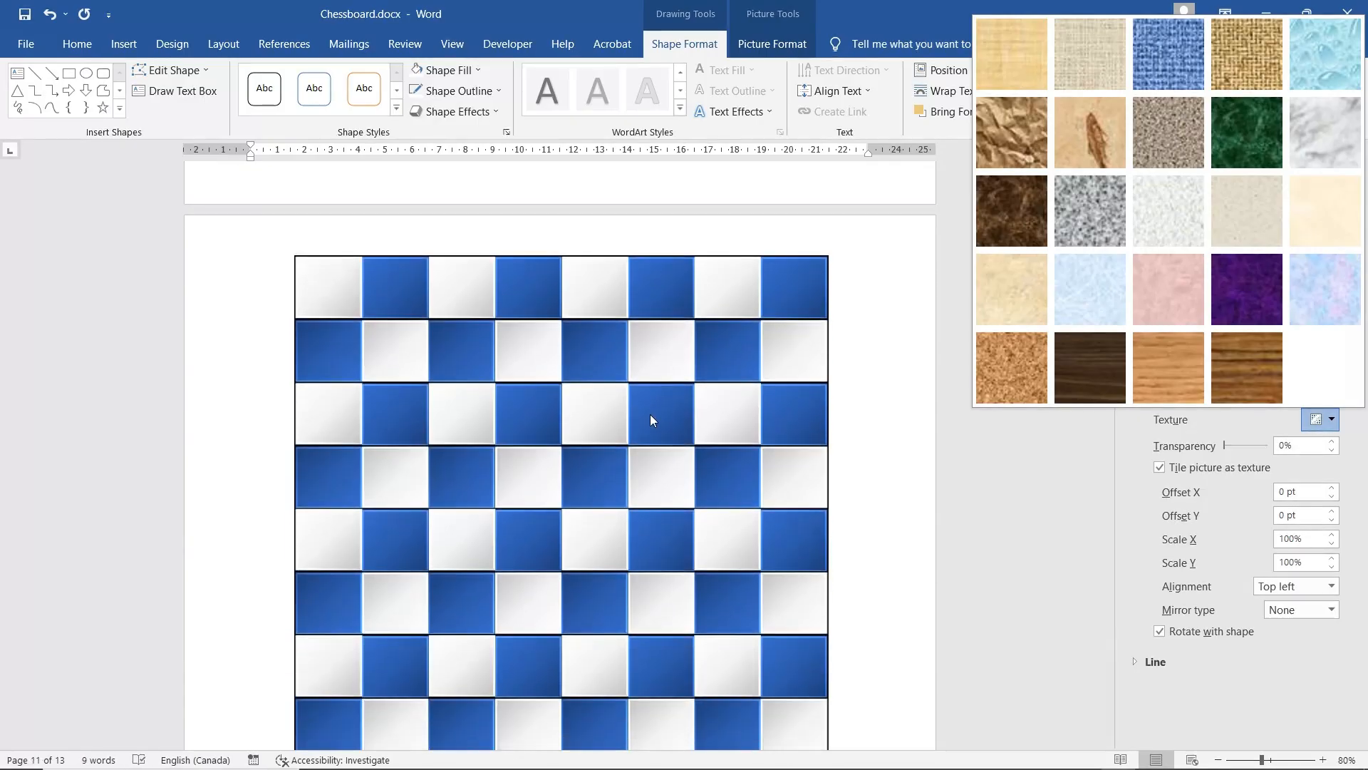
scroll(650, 414, down, 8)
scroll(595, 404, down, 5)
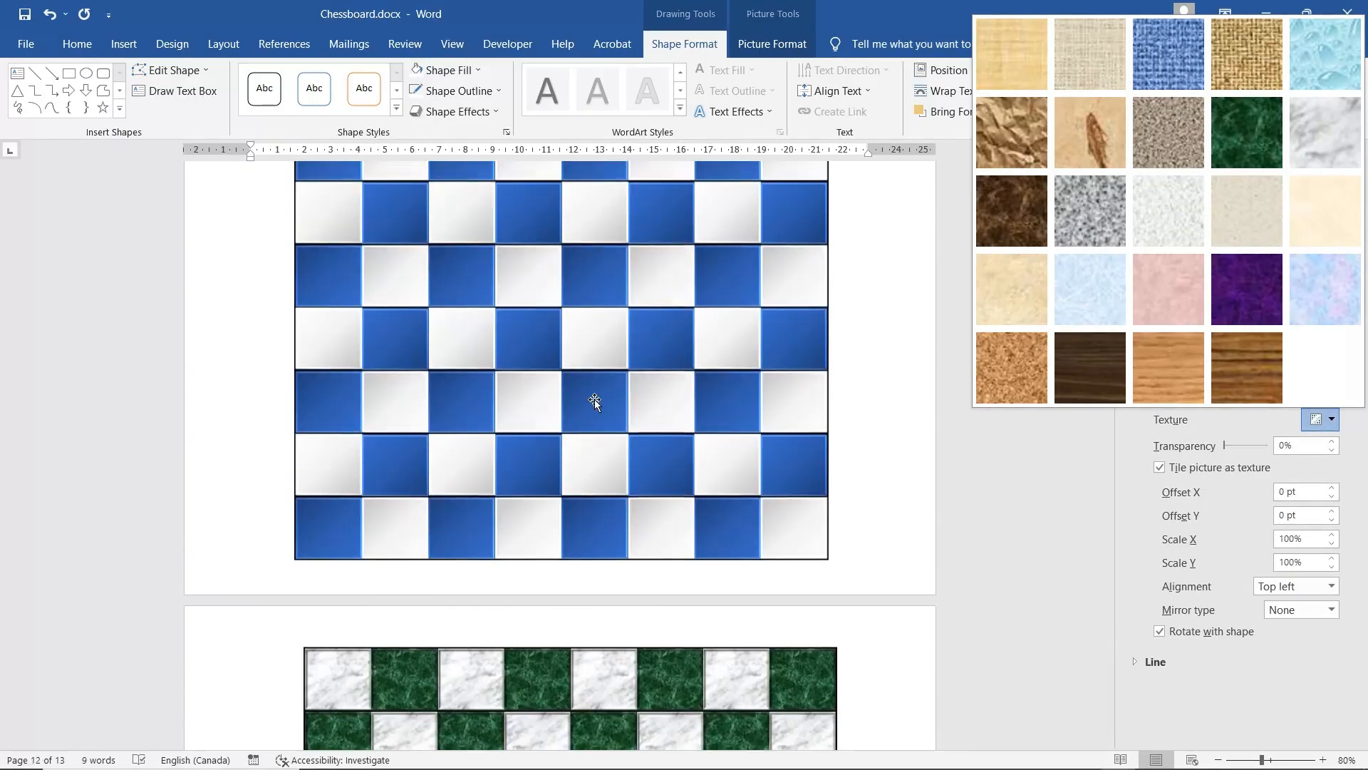
scroll(596, 403, down, 2)
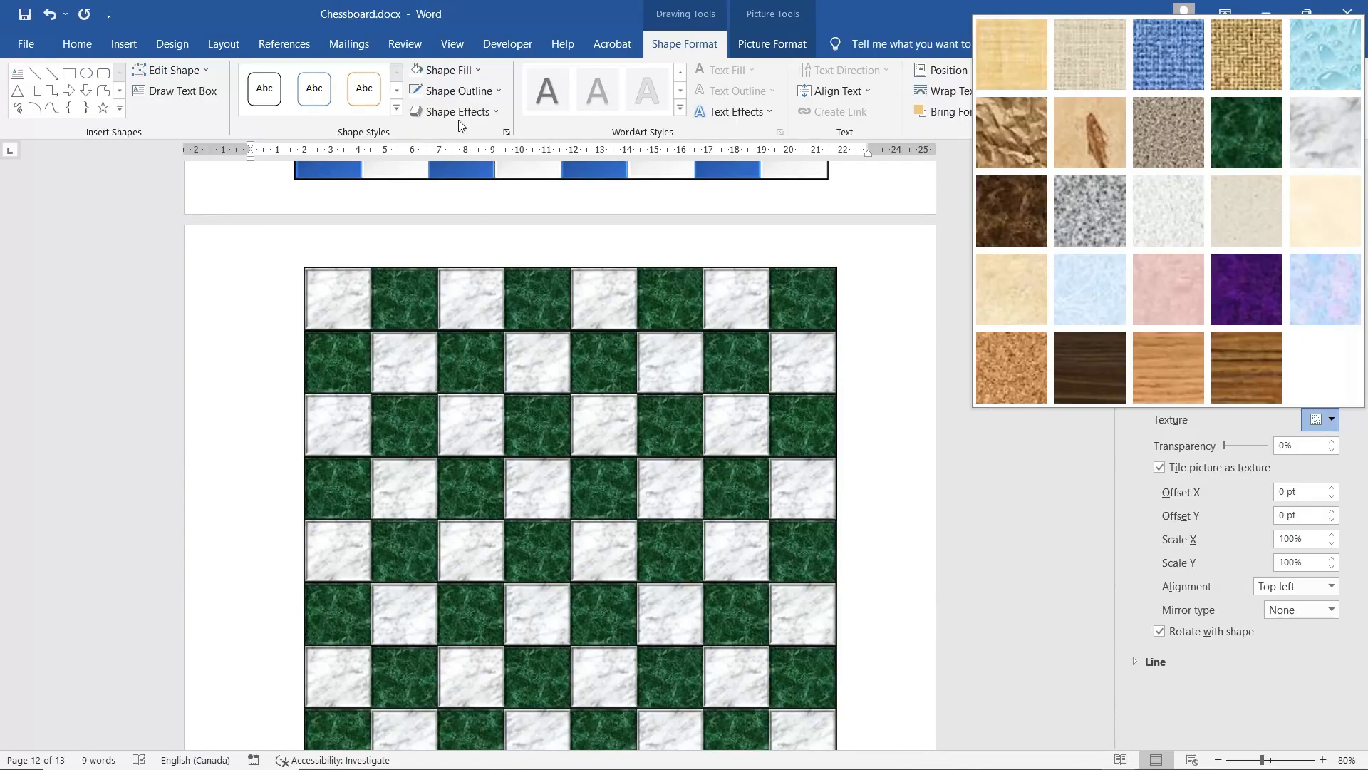
click(568, 370)
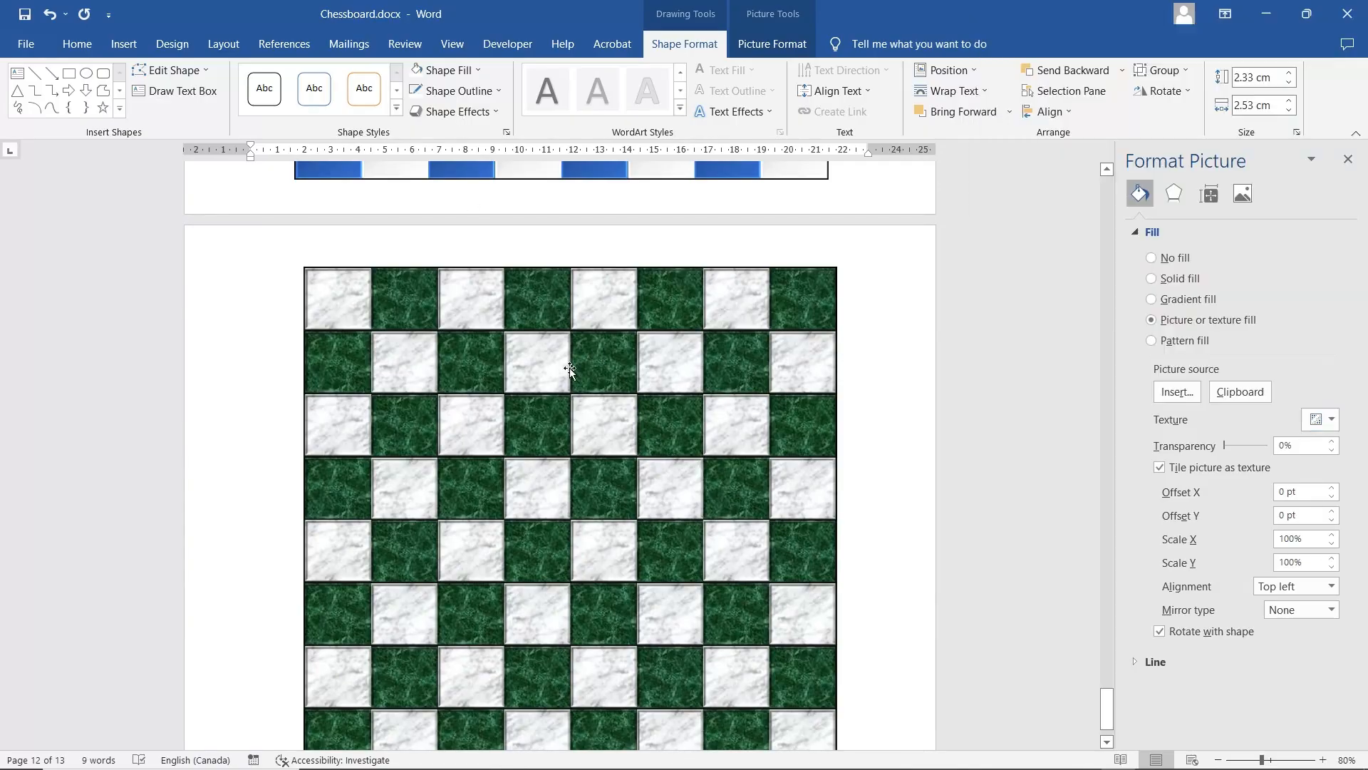
Examine the bevel choices and 3-D format settings of the second square in the marble board's top row.
click(403, 303)
click(402, 303)
click(456, 112)
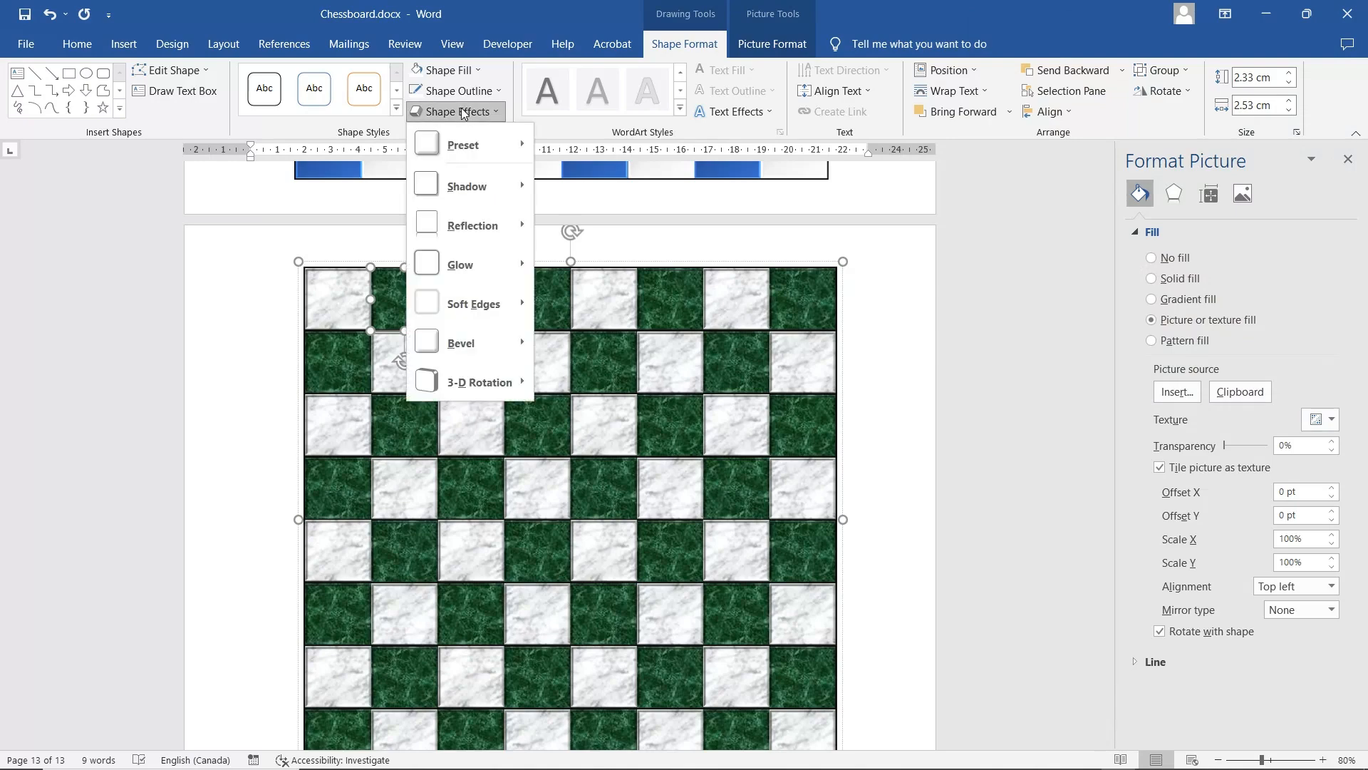
mouse_move(477, 341)
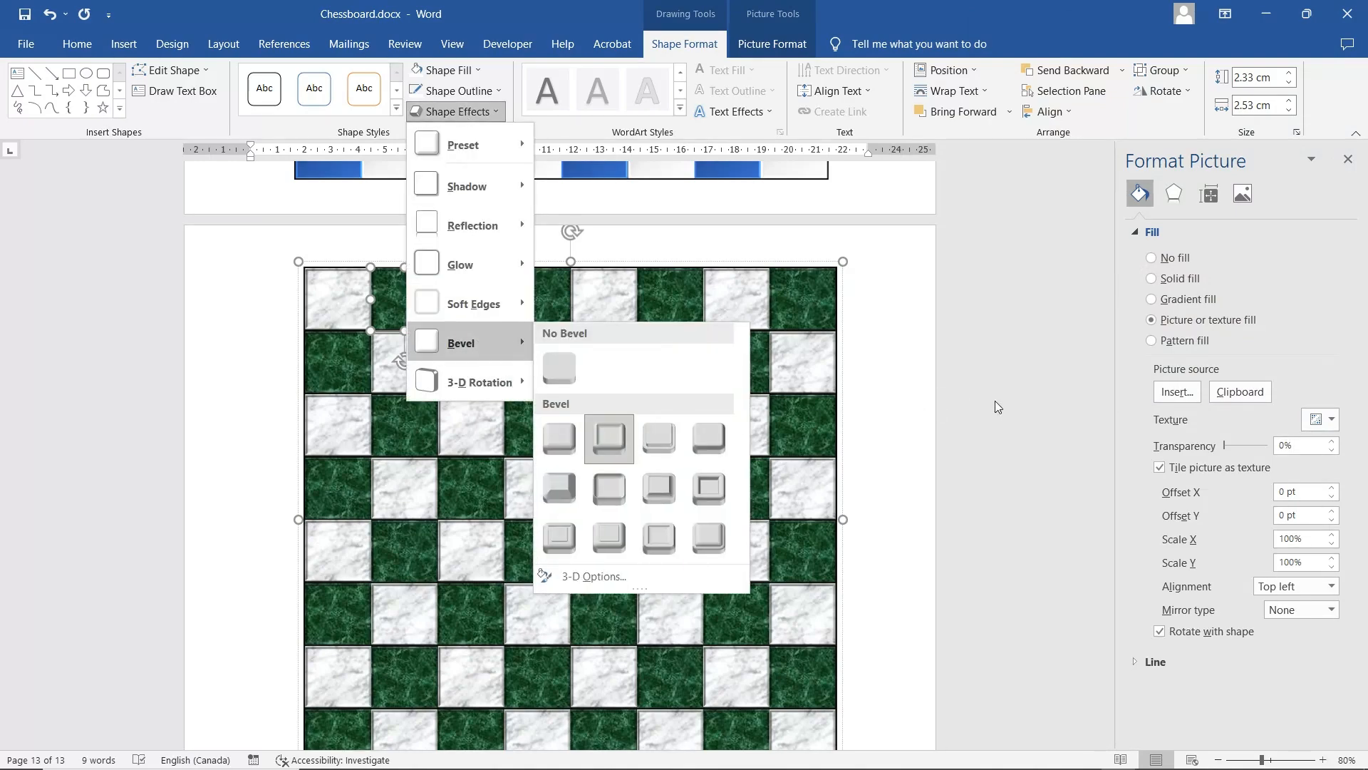
click(1172, 195)
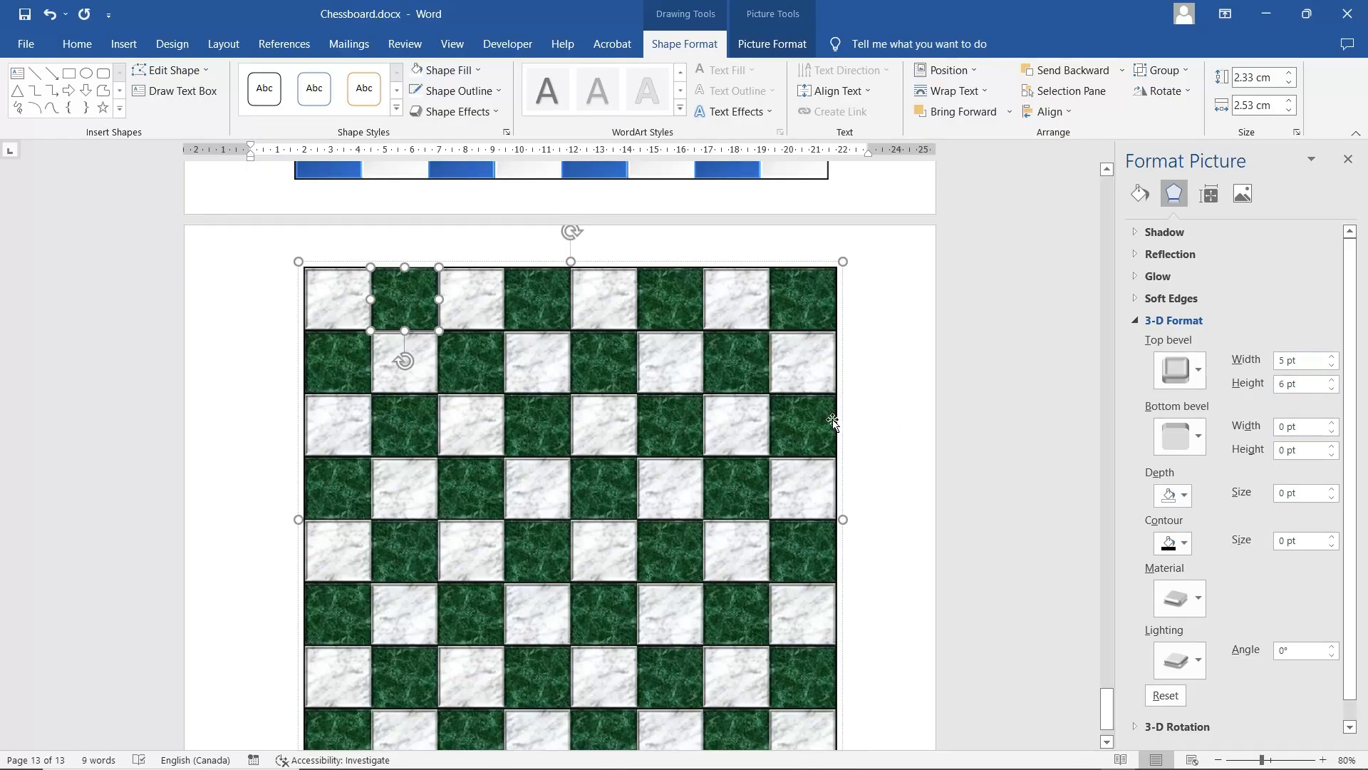
scroll(877, 416, down, 2)
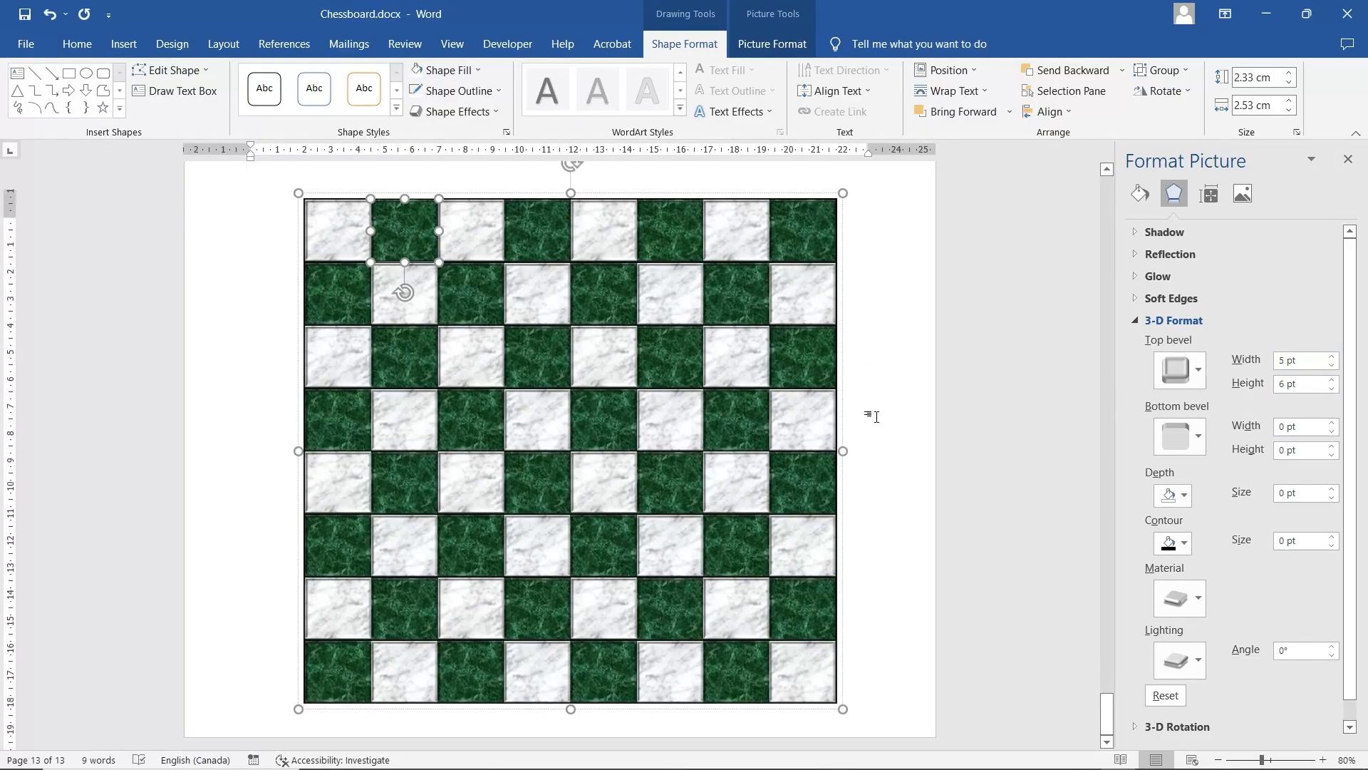
scroll(876, 417, up, 20)
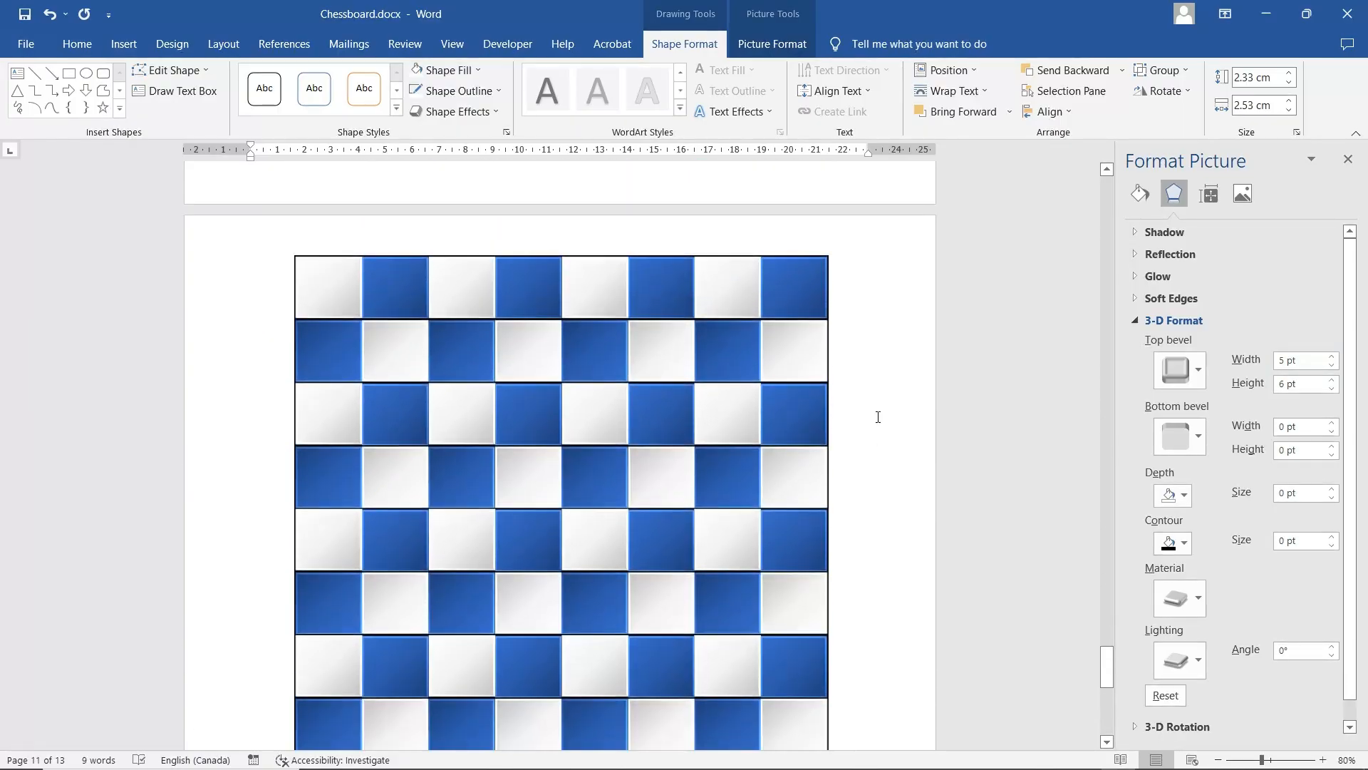
scroll(878, 417, up, 4)
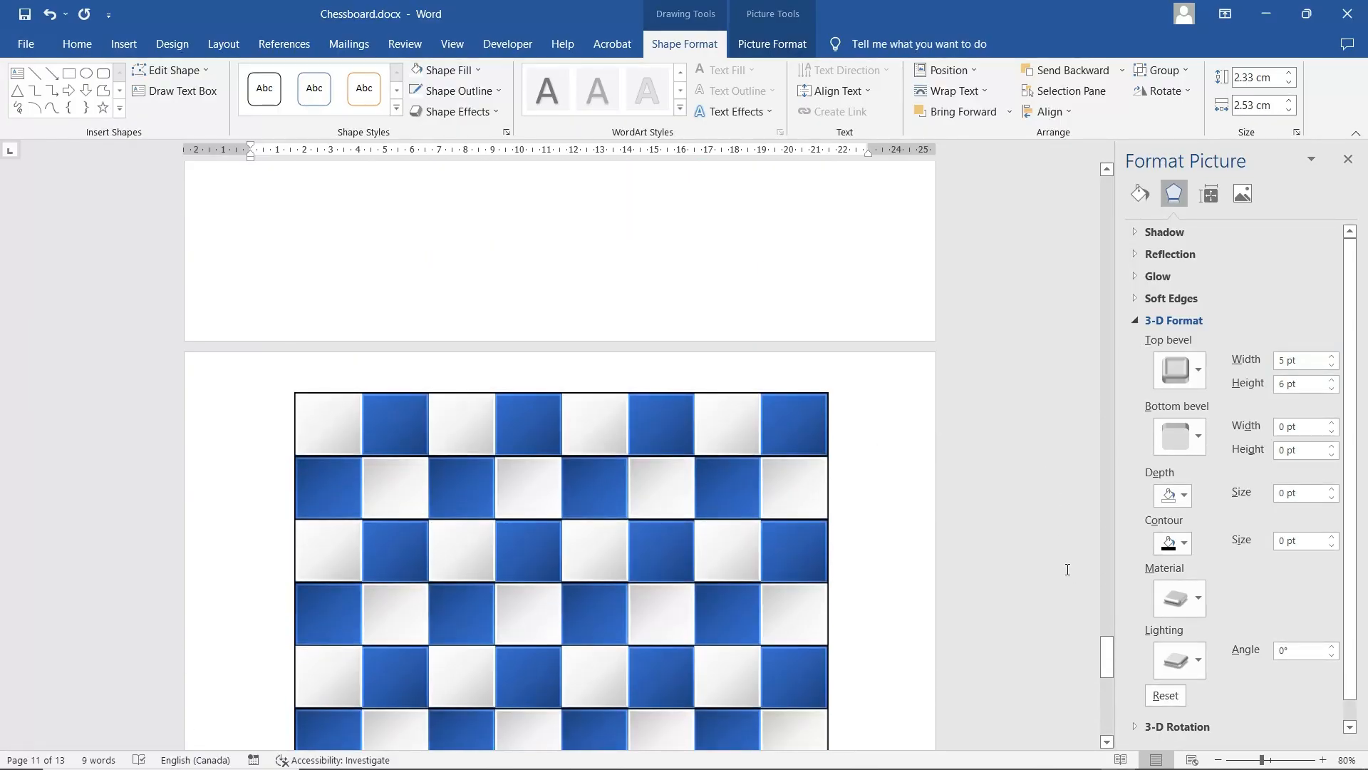